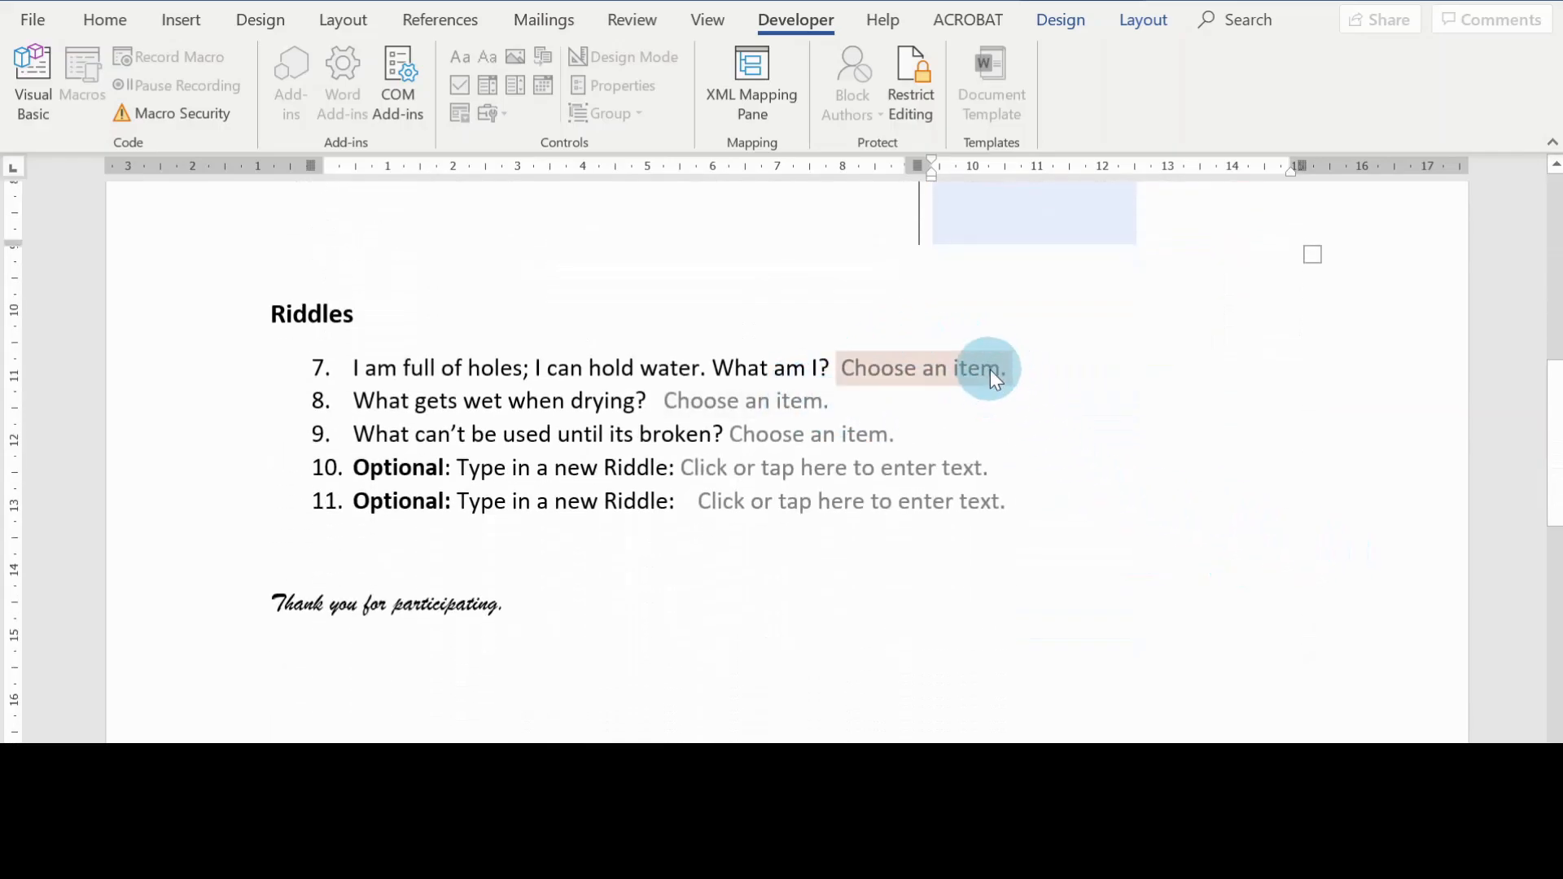
Step: Examine the completed riddle competition form, including the answer choices for riddle 7 and the other fillable fields
{"action": "left_click", "coordinate": [1001, 371]}
{"action": "left_click", "coordinate": [1020, 370]}
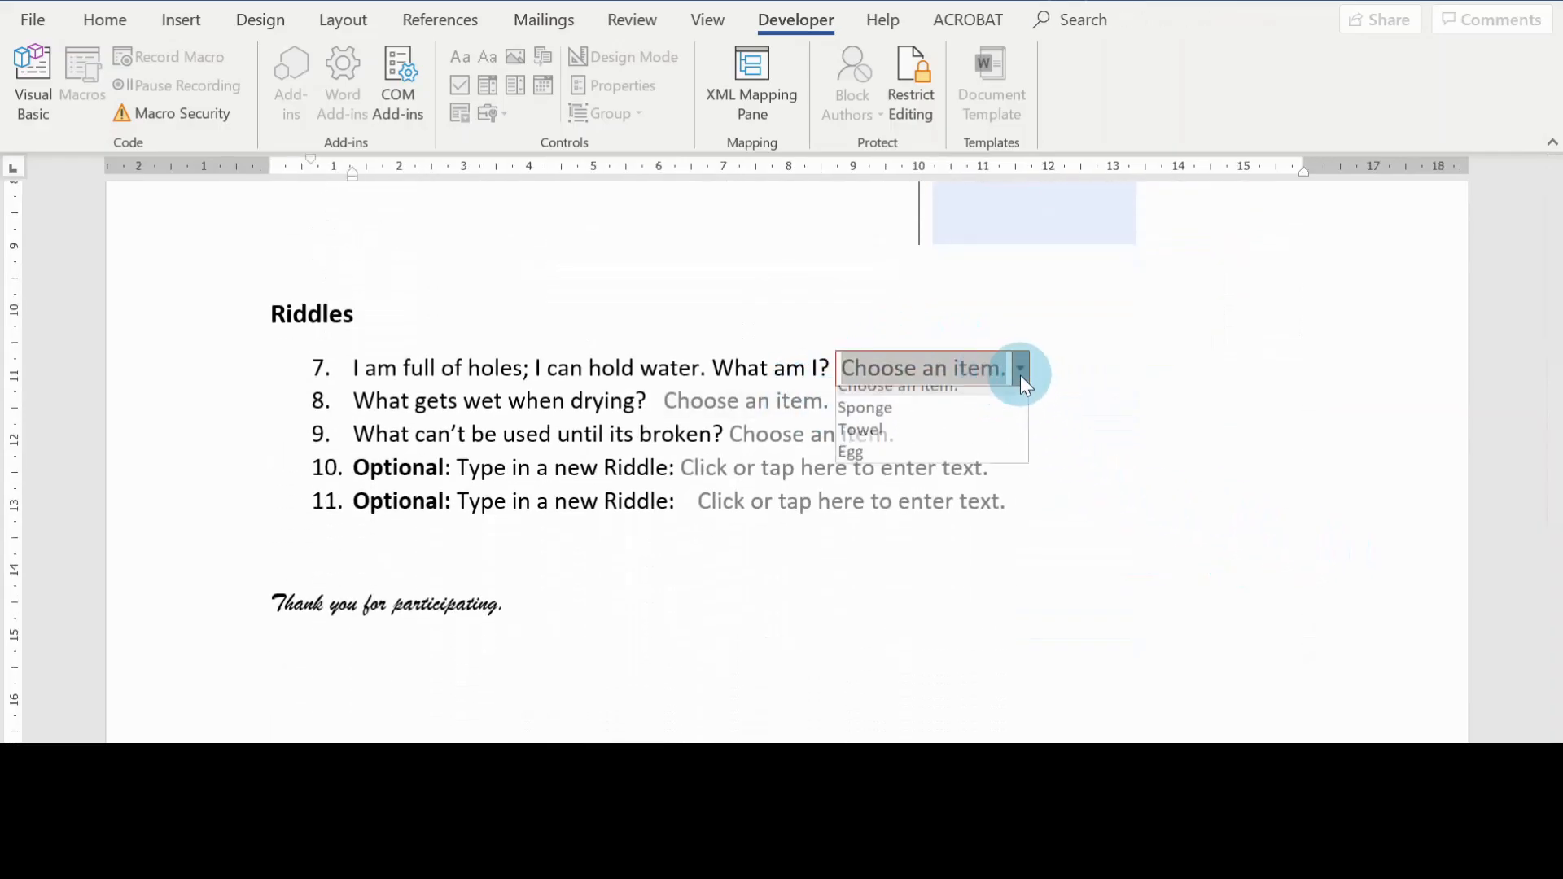
{"action": "left_click", "coordinate": [972, 524]}
{"action": "left_click", "coordinate": [908, 485]}
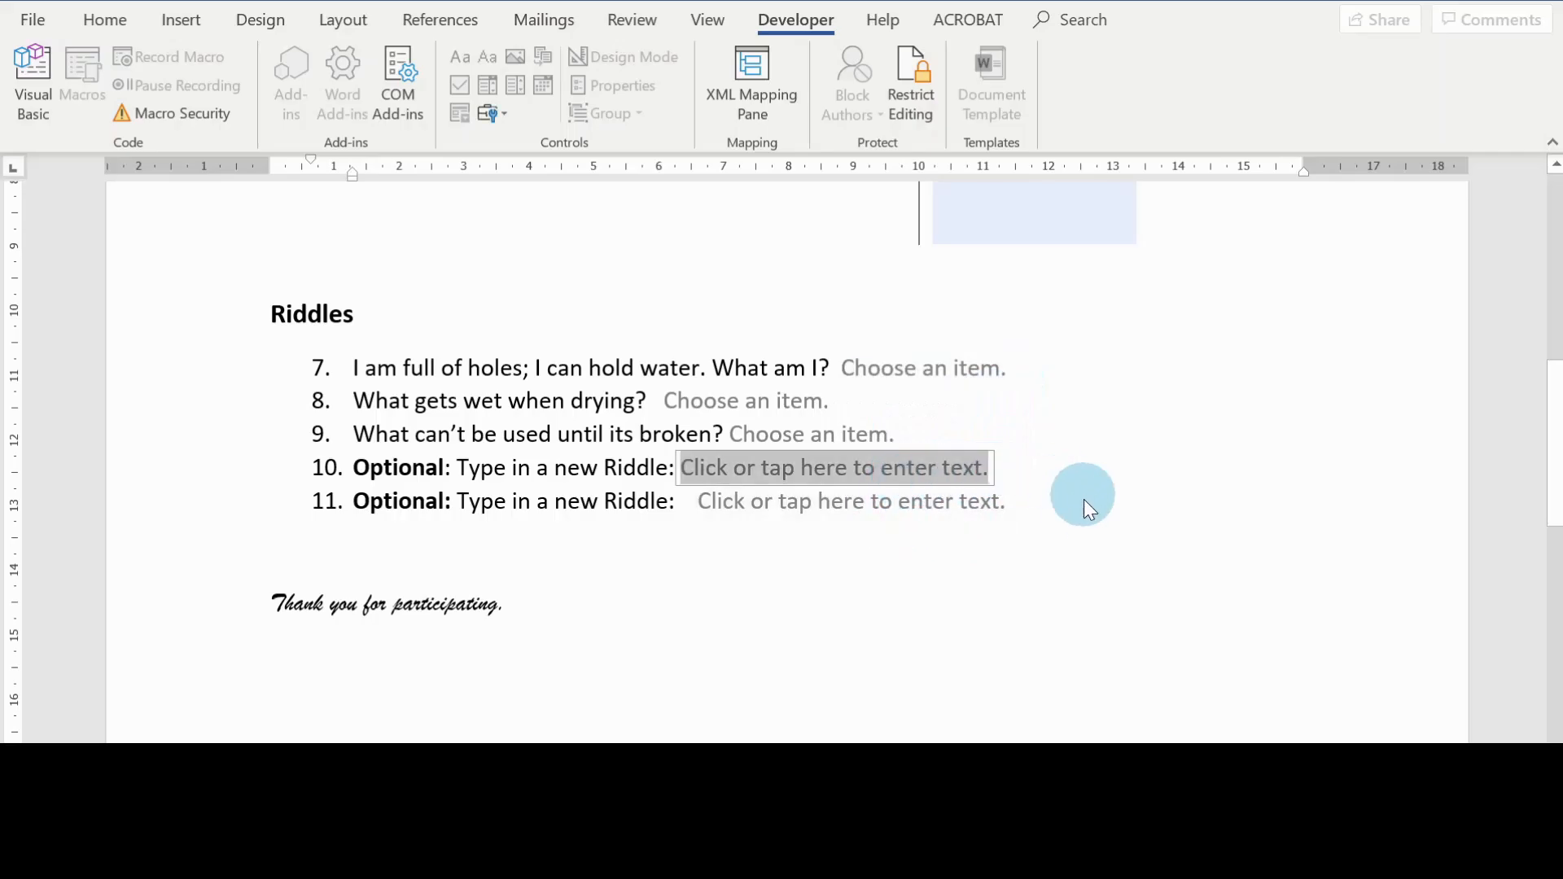
{"action": "scroll", "coordinate": [1191, 521], "scroll_direction": "up", "scroll_amount": 4}
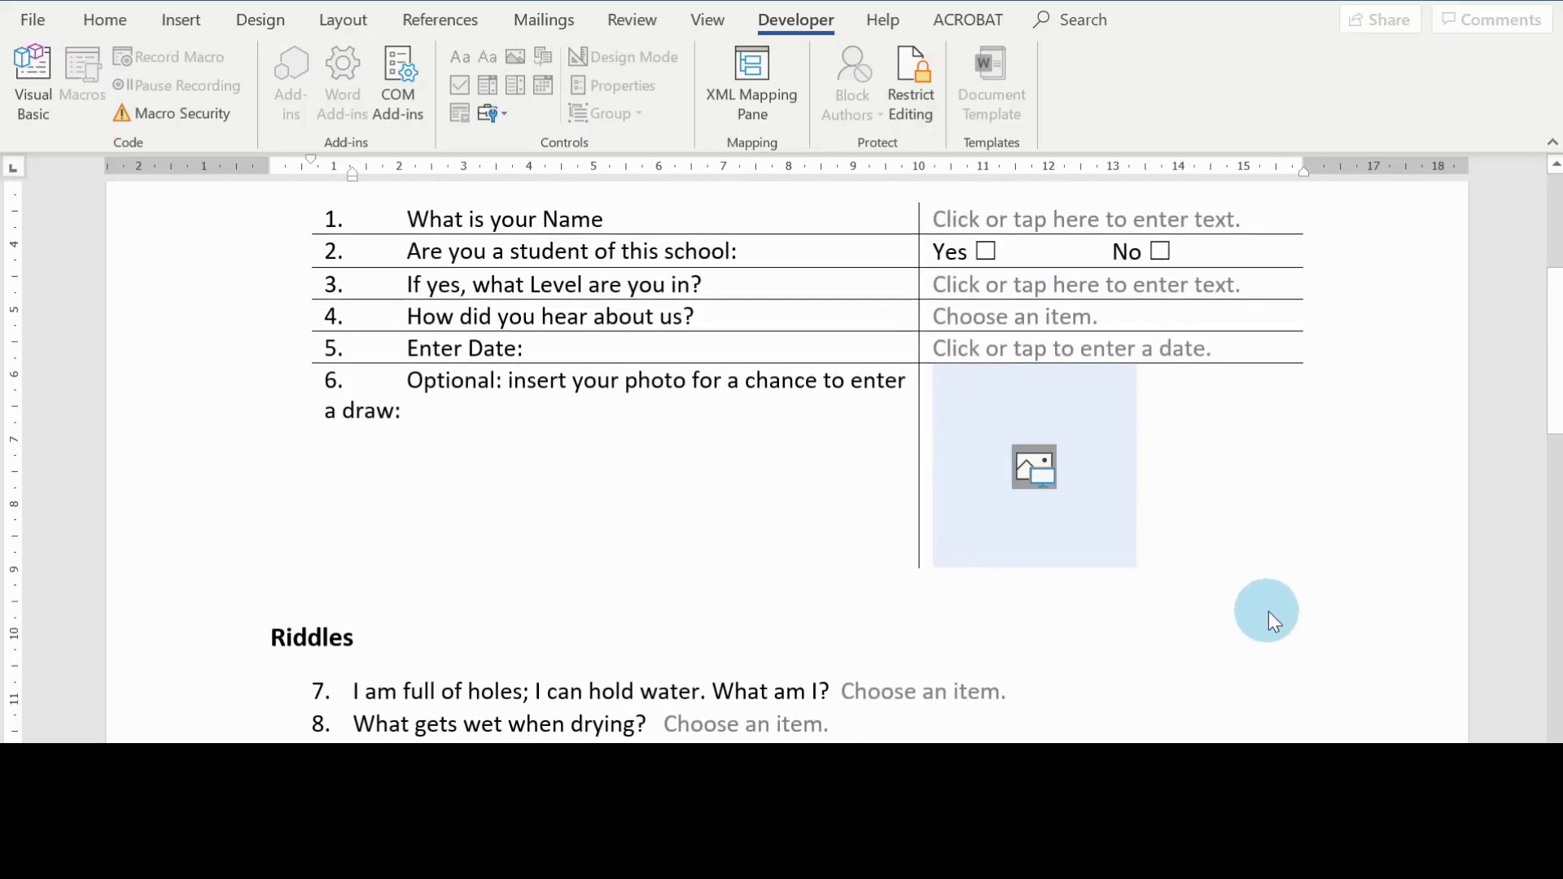
{"action": "scroll", "coordinate": [1268, 612], "scroll_direction": "up", "scroll_amount": 2}
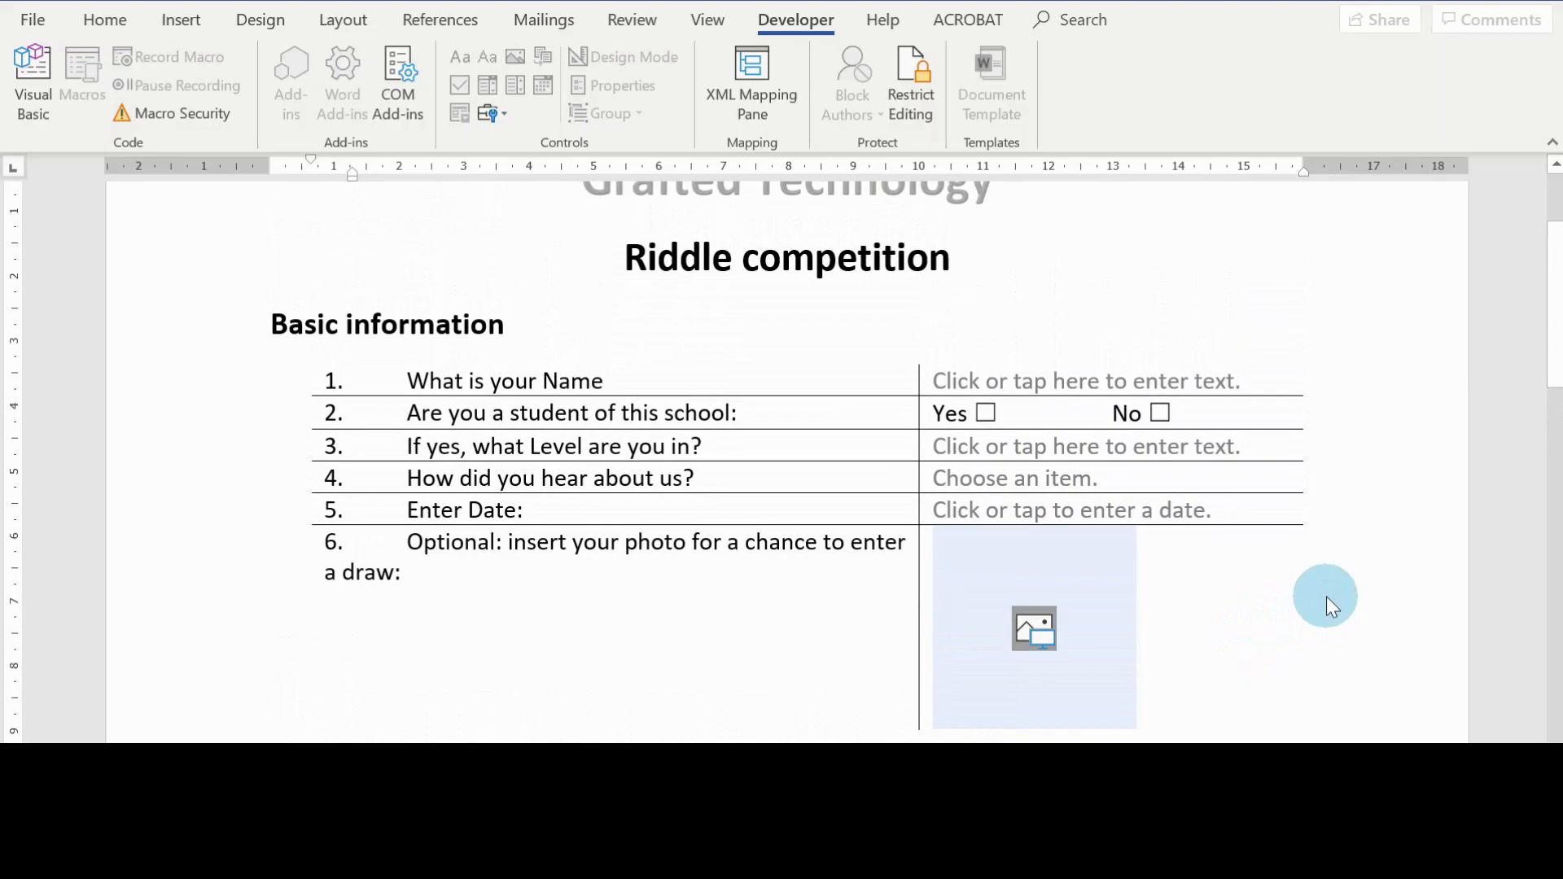
{"action": "scroll", "coordinate": [1330, 555], "scroll_direction": "down", "scroll_amount": 2}
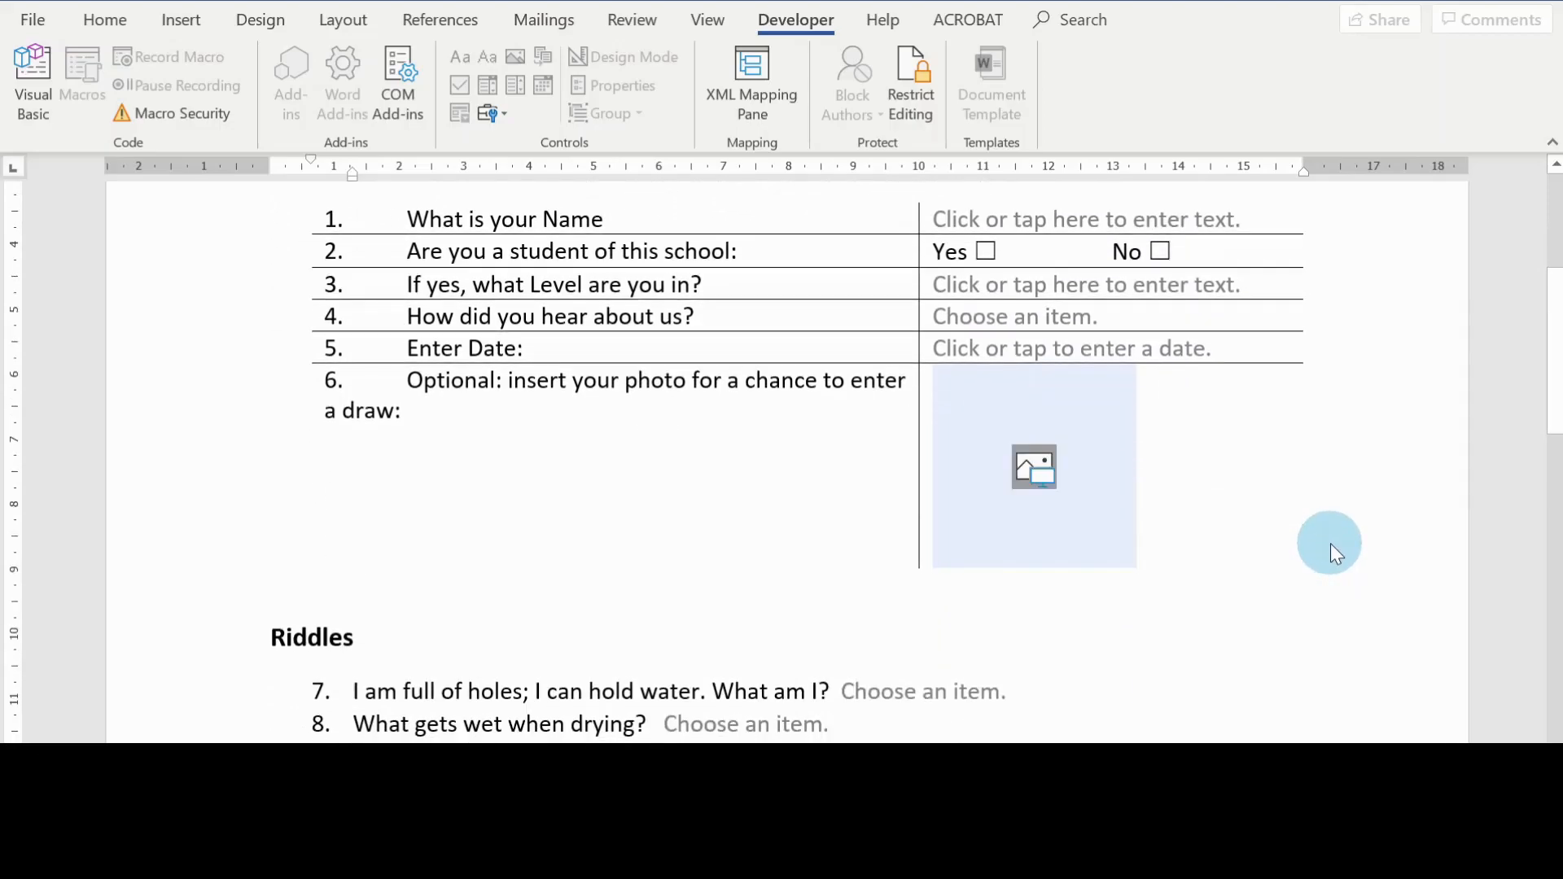
{"action": "scroll", "coordinate": [1330, 544], "scroll_direction": "up", "scroll_amount": 2}
{"action": "scroll", "coordinate": [1330, 543], "scroll_direction": "up", "scroll_amount": 2}
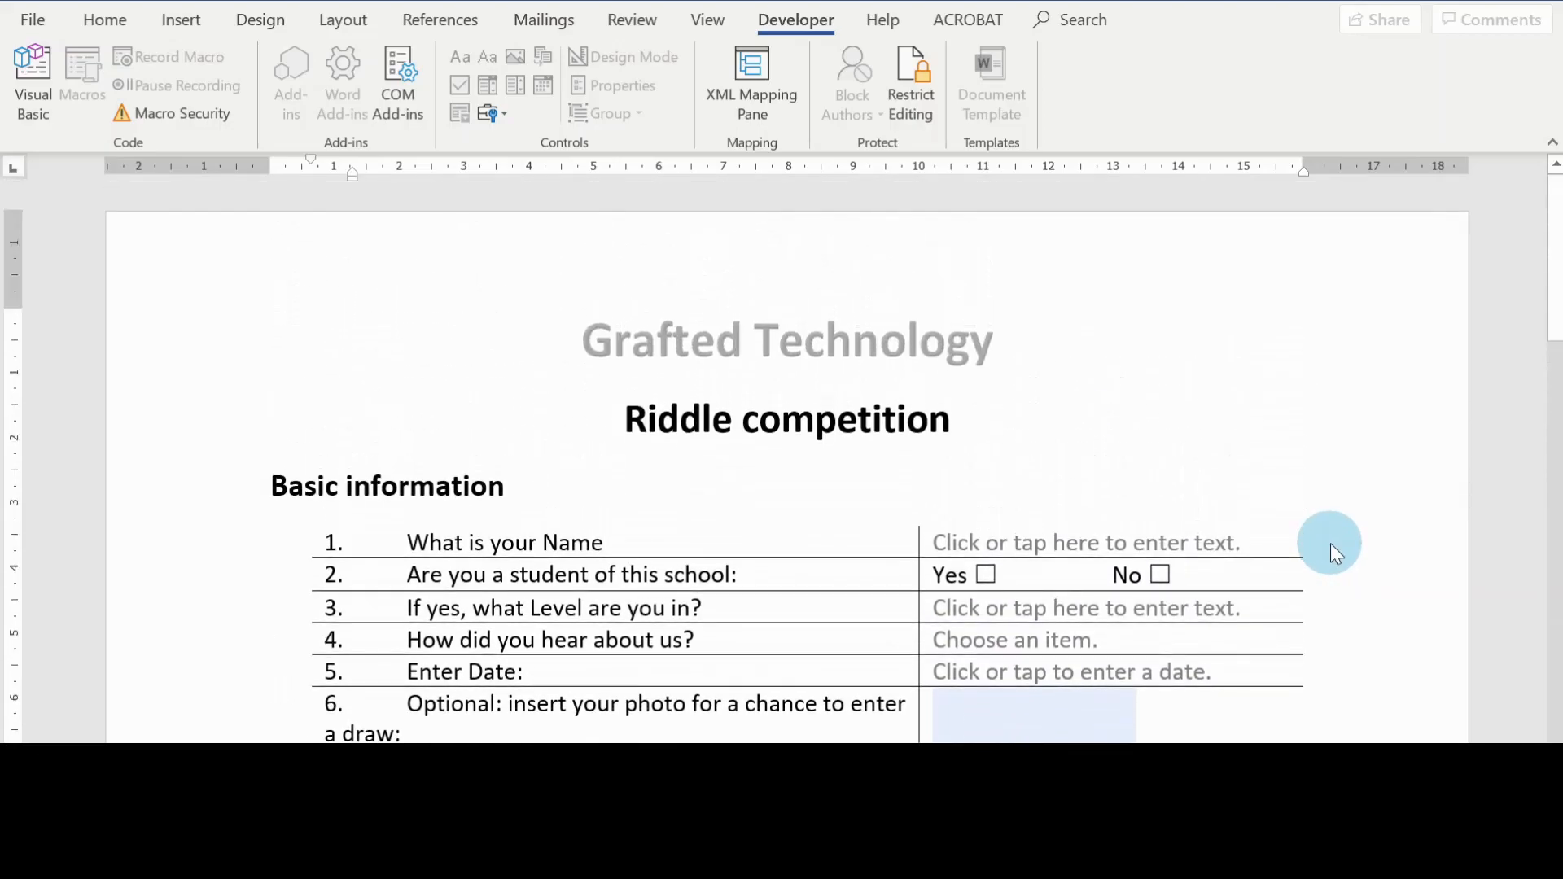
{"action": "scroll", "coordinate": [1331, 542], "scroll_direction": "down", "scroll_amount": 2}
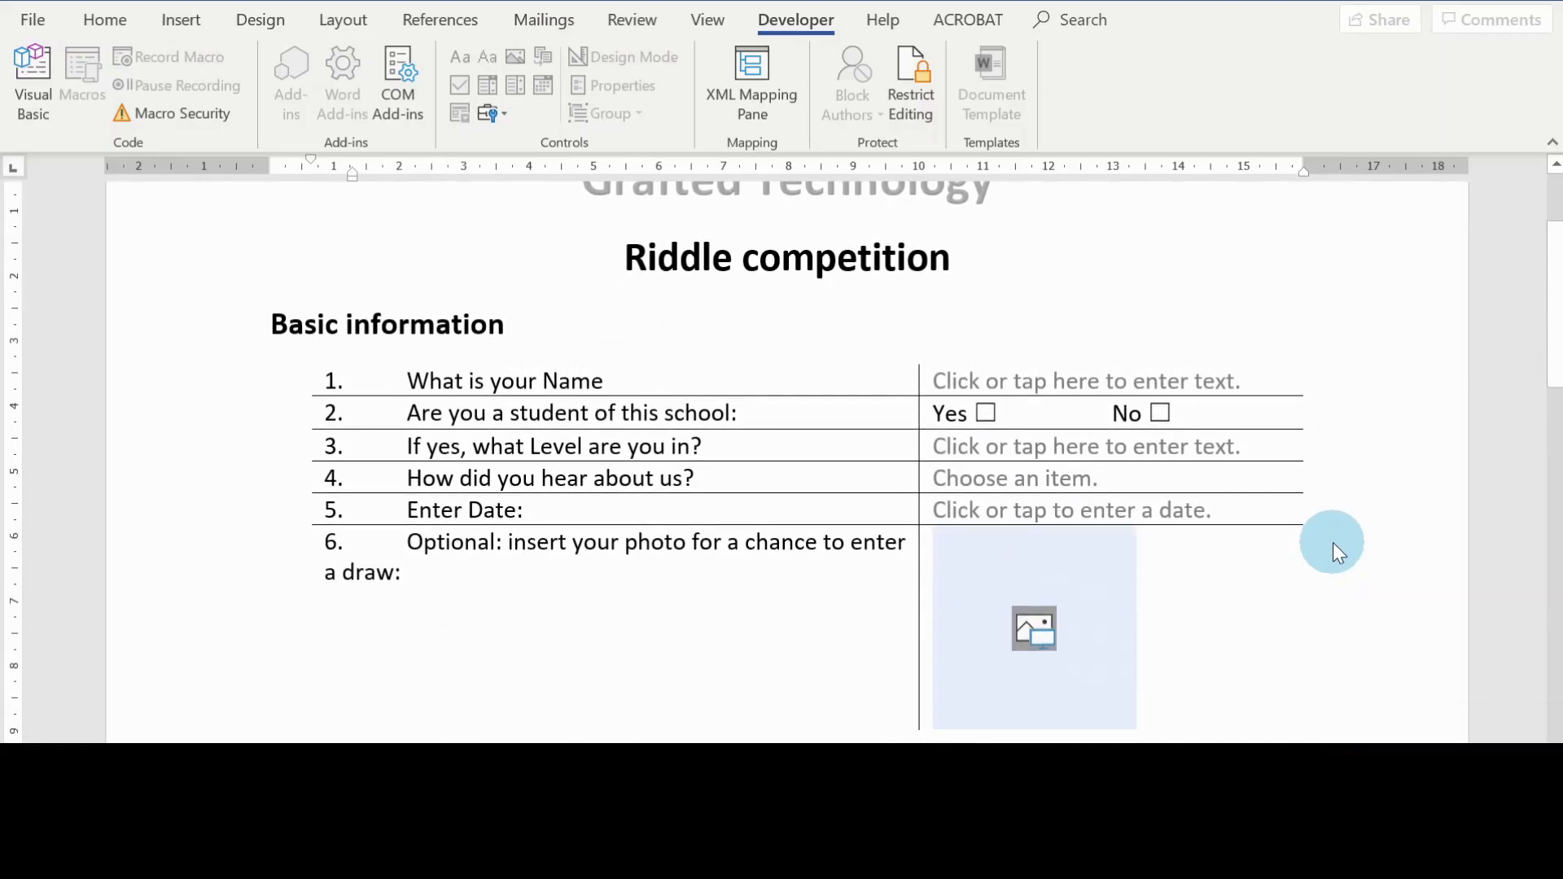
{"action": "scroll", "coordinate": [1332, 542], "scroll_direction": "down", "scroll_amount": 3}
{"action": "scroll", "coordinate": [1332, 543], "scroll_direction": "down", "scroll_amount": 7}
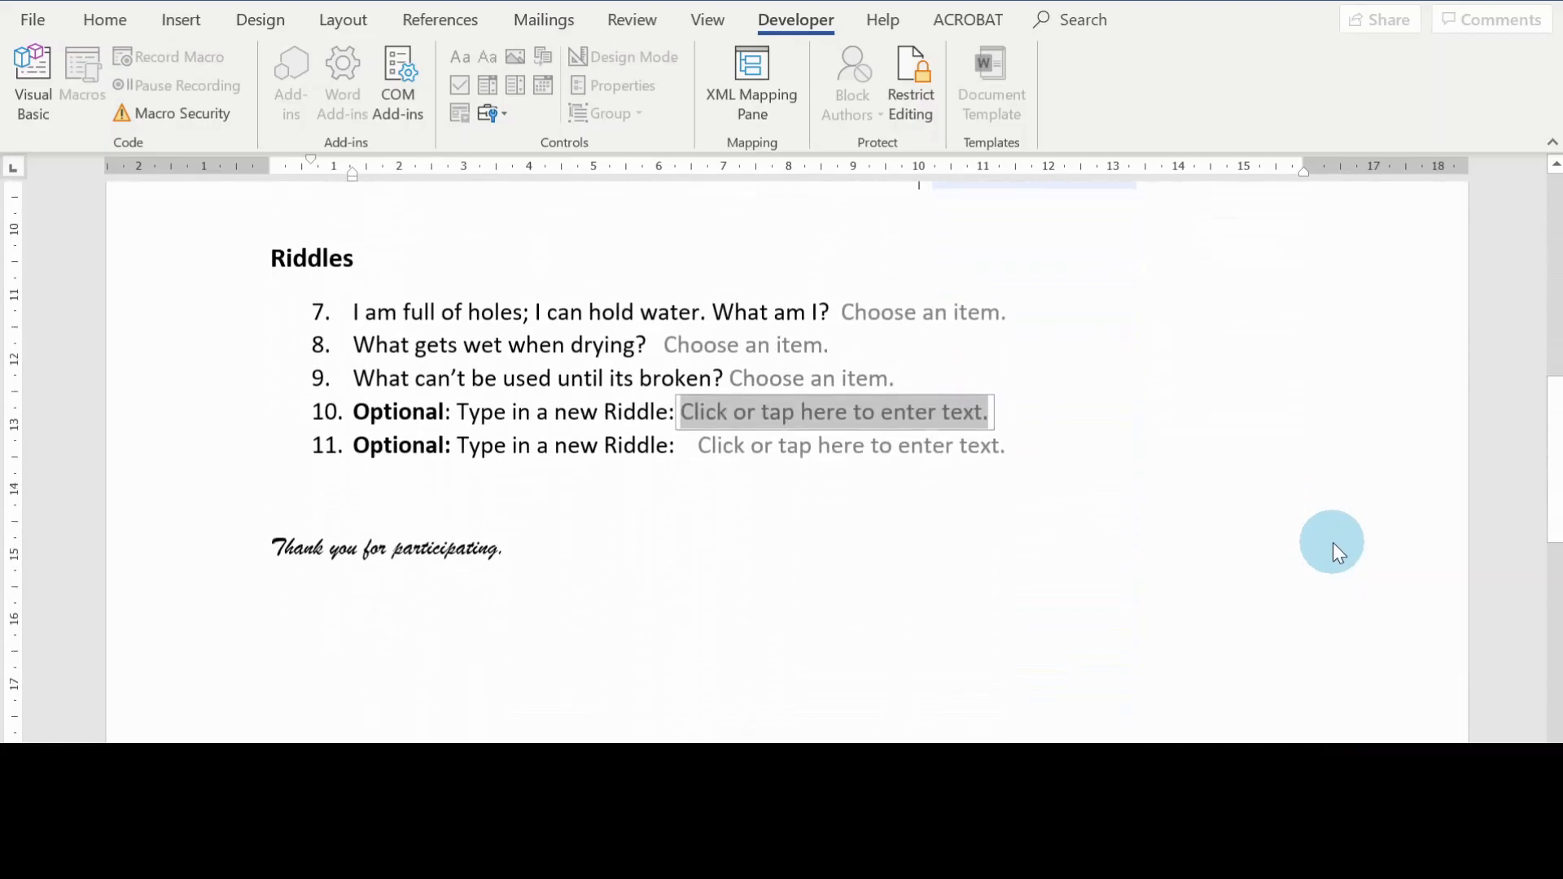
{"action": "scroll", "coordinate": [1332, 542], "scroll_direction": "up", "scroll_amount": 4}
{"action": "scroll", "coordinate": [1331, 543], "scroll_direction": "up", "scroll_amount": 8}
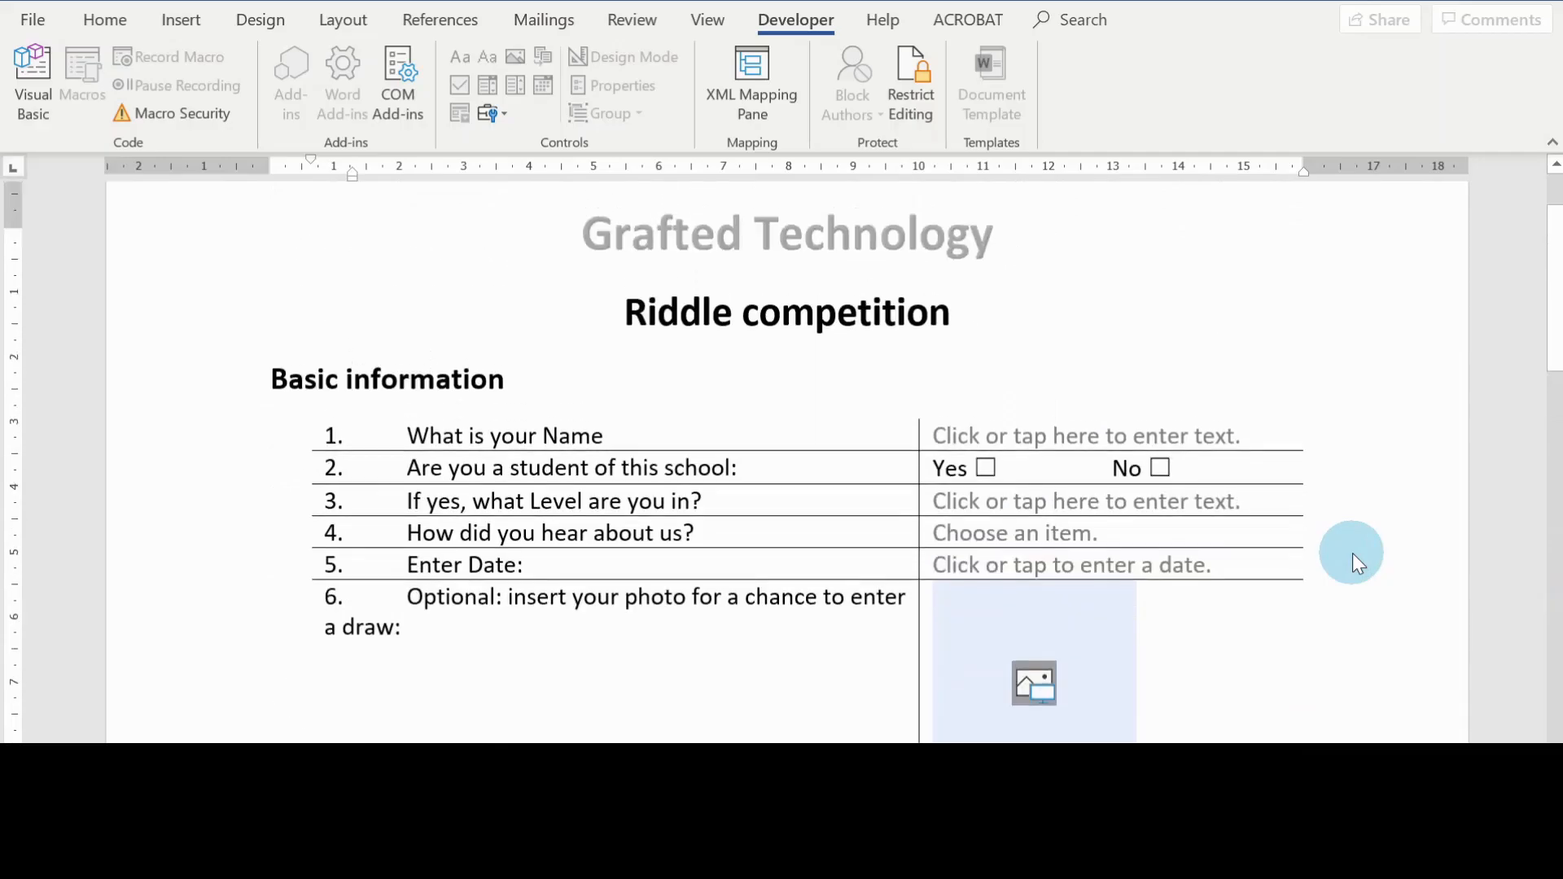
{"action": "scroll", "coordinate": [1354, 556], "scroll_direction": "down", "scroll_amount": 4}
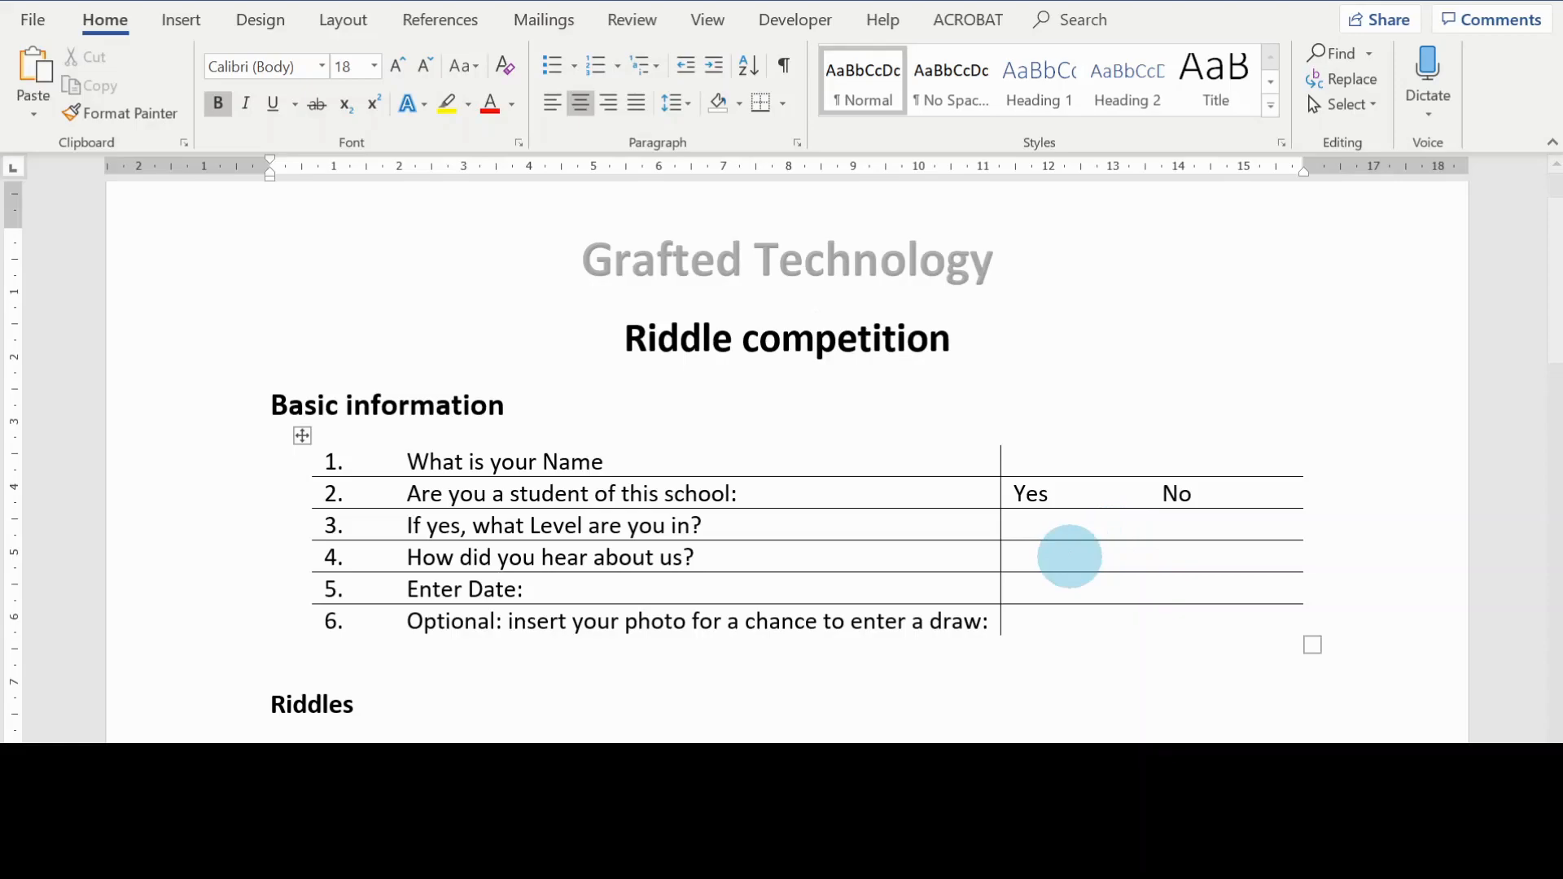
Step: Review the unfilled riddle competition draft, from its title and basic information table to the riddle questions
{"action": "scroll", "coordinate": [1076, 440], "scroll_direction": "down", "scroll_amount": 4}
{"action": "scroll", "coordinate": [1077, 441], "scroll_direction": "up", "scroll_amount": 4}
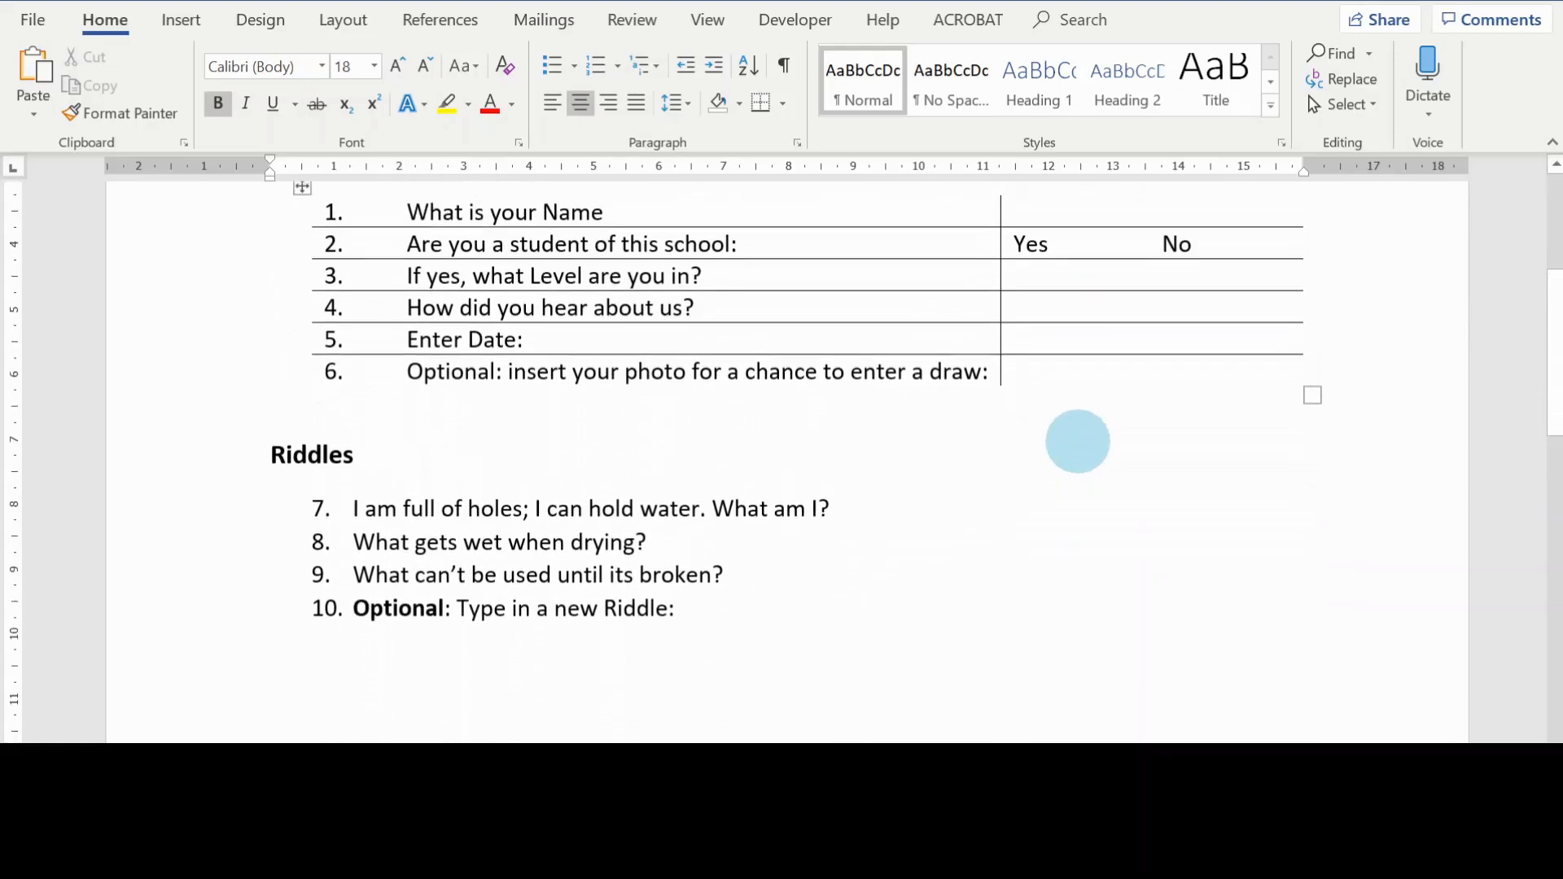
{"action": "scroll", "coordinate": [1096, 444], "scroll_direction": "up", "scroll_amount": 1}
{"action": "scroll", "coordinate": [1099, 443], "scroll_direction": "down", "scroll_amount": 2}
{"action": "scroll", "coordinate": [1099, 443], "scroll_direction": "up", "scroll_amount": 2}
{"action": "left_click", "coordinate": [820, 340]}
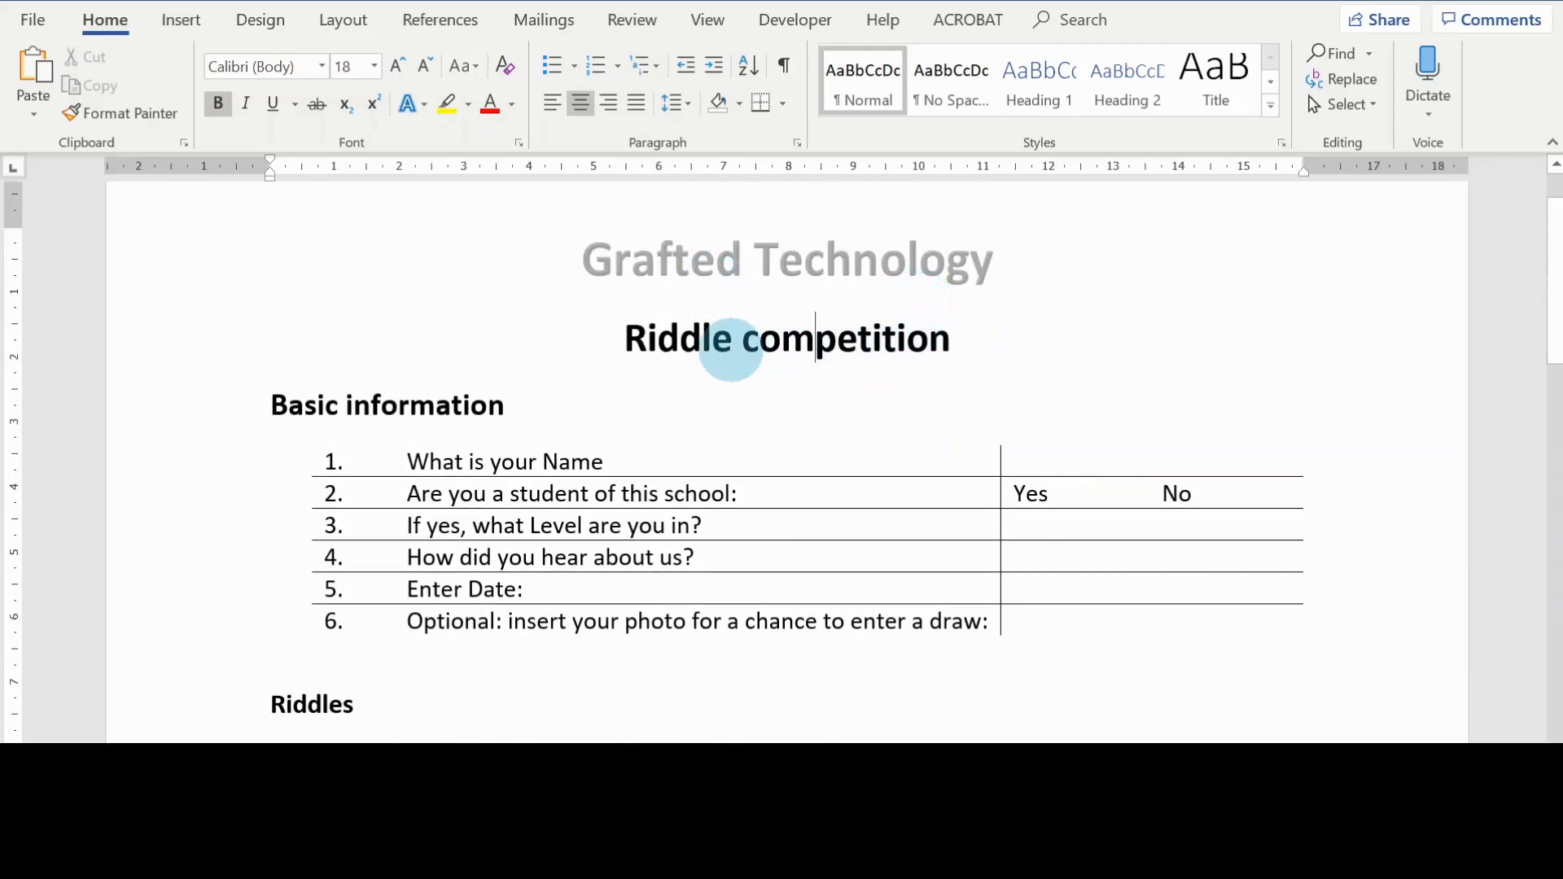
{"action": "left_click", "coordinate": [963, 346]}
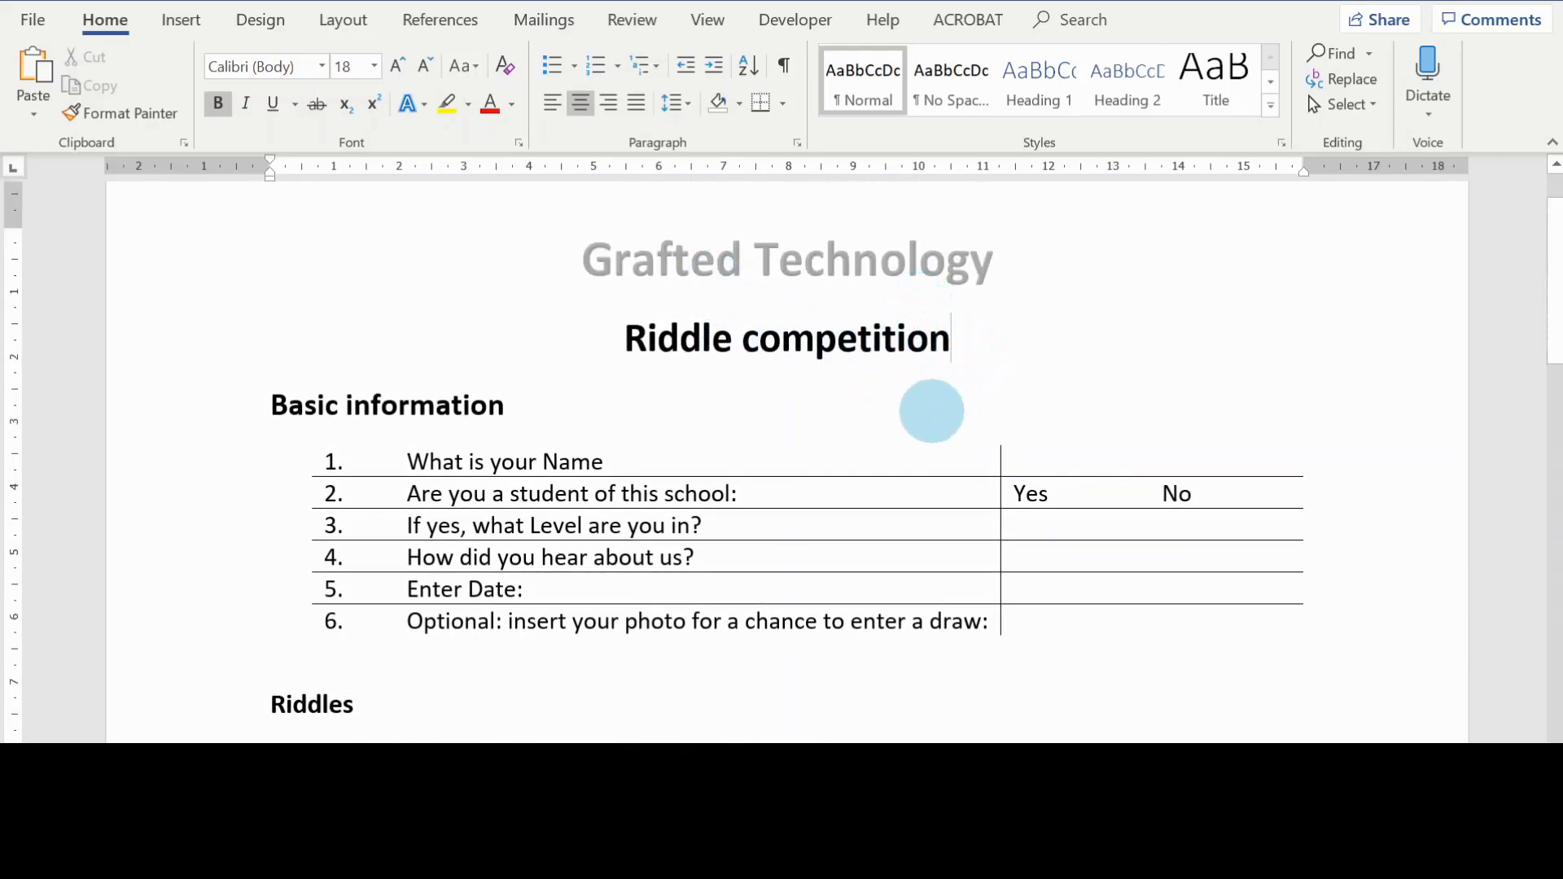
{"action": "scroll", "coordinate": [928, 408], "scroll_direction": "down", "scroll_amount": 1}
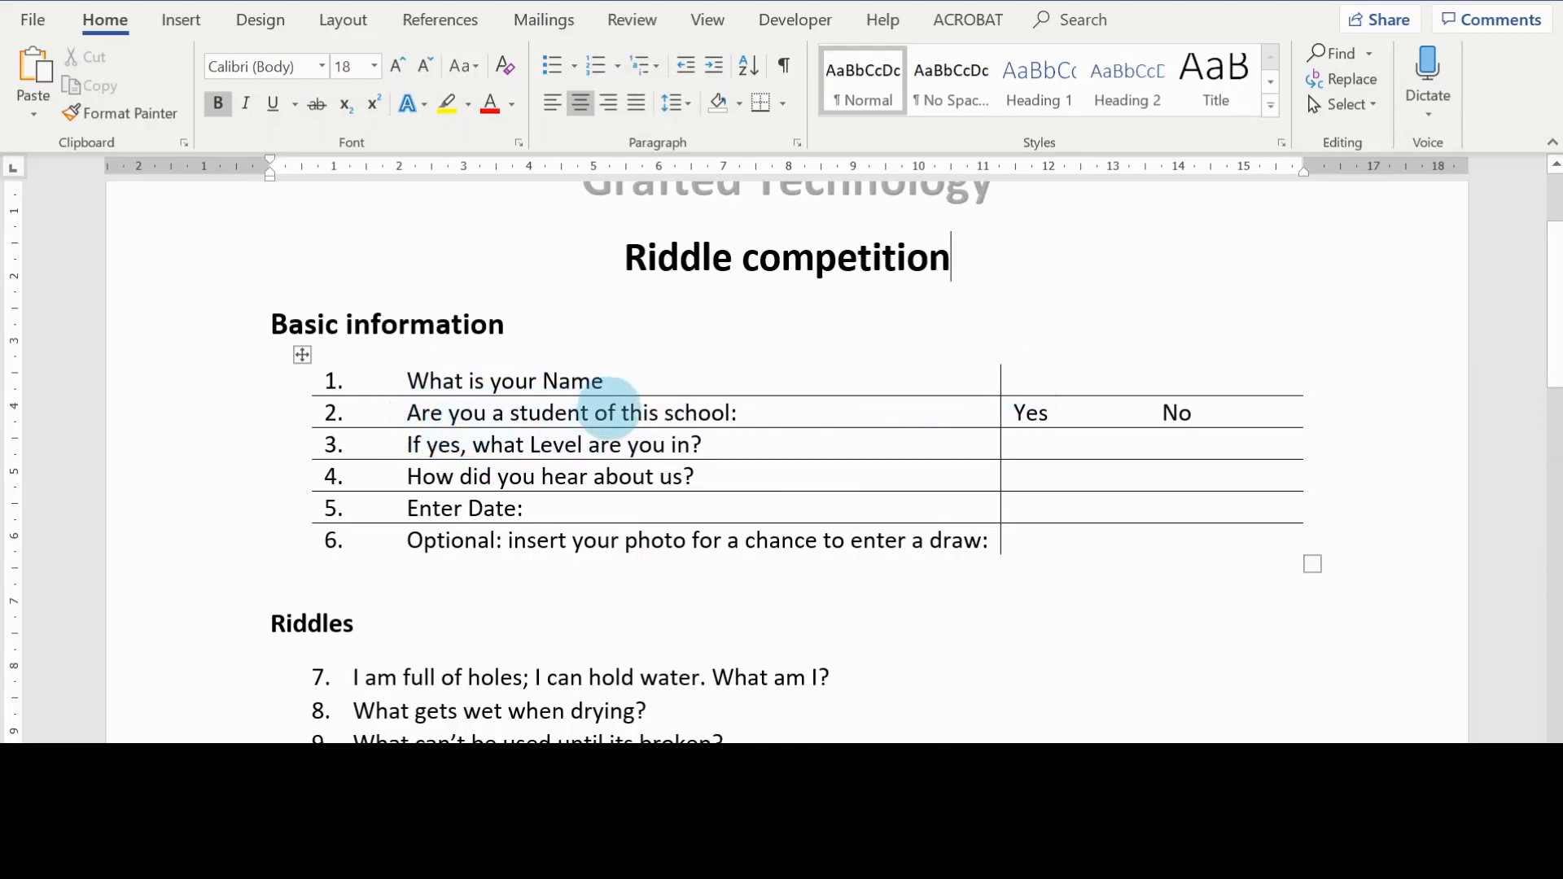
{"action": "scroll", "coordinate": [920, 416], "scroll_direction": "up", "scroll_amount": 2}
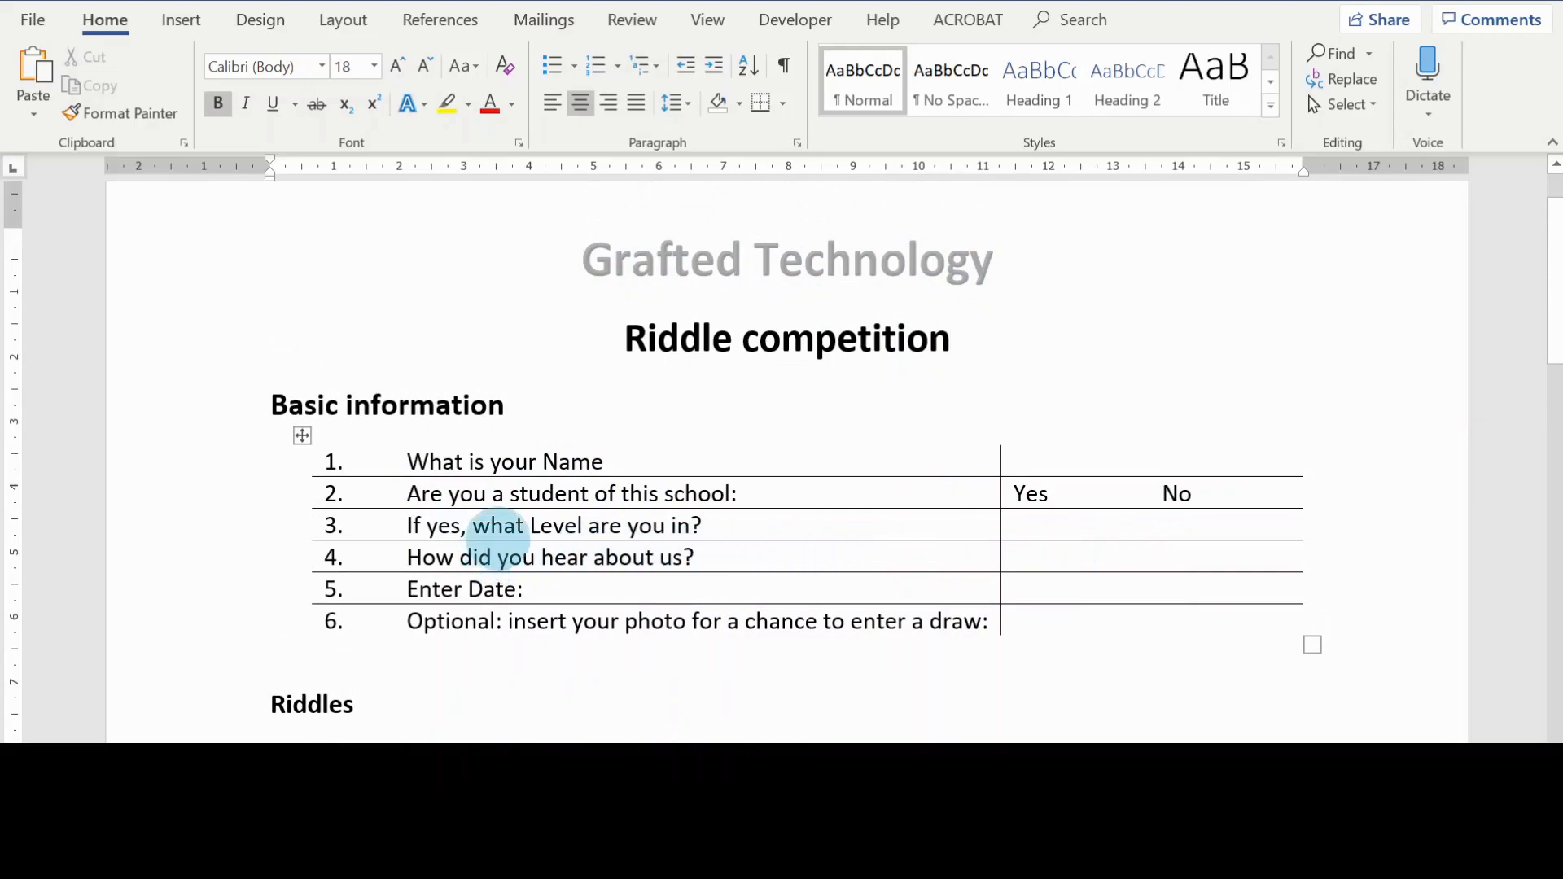
{"action": "scroll", "coordinate": [910, 544], "scroll_direction": "down", "scroll_amount": 2}
{"action": "scroll", "coordinate": [913, 541], "scroll_direction": "down", "scroll_amount": 4}
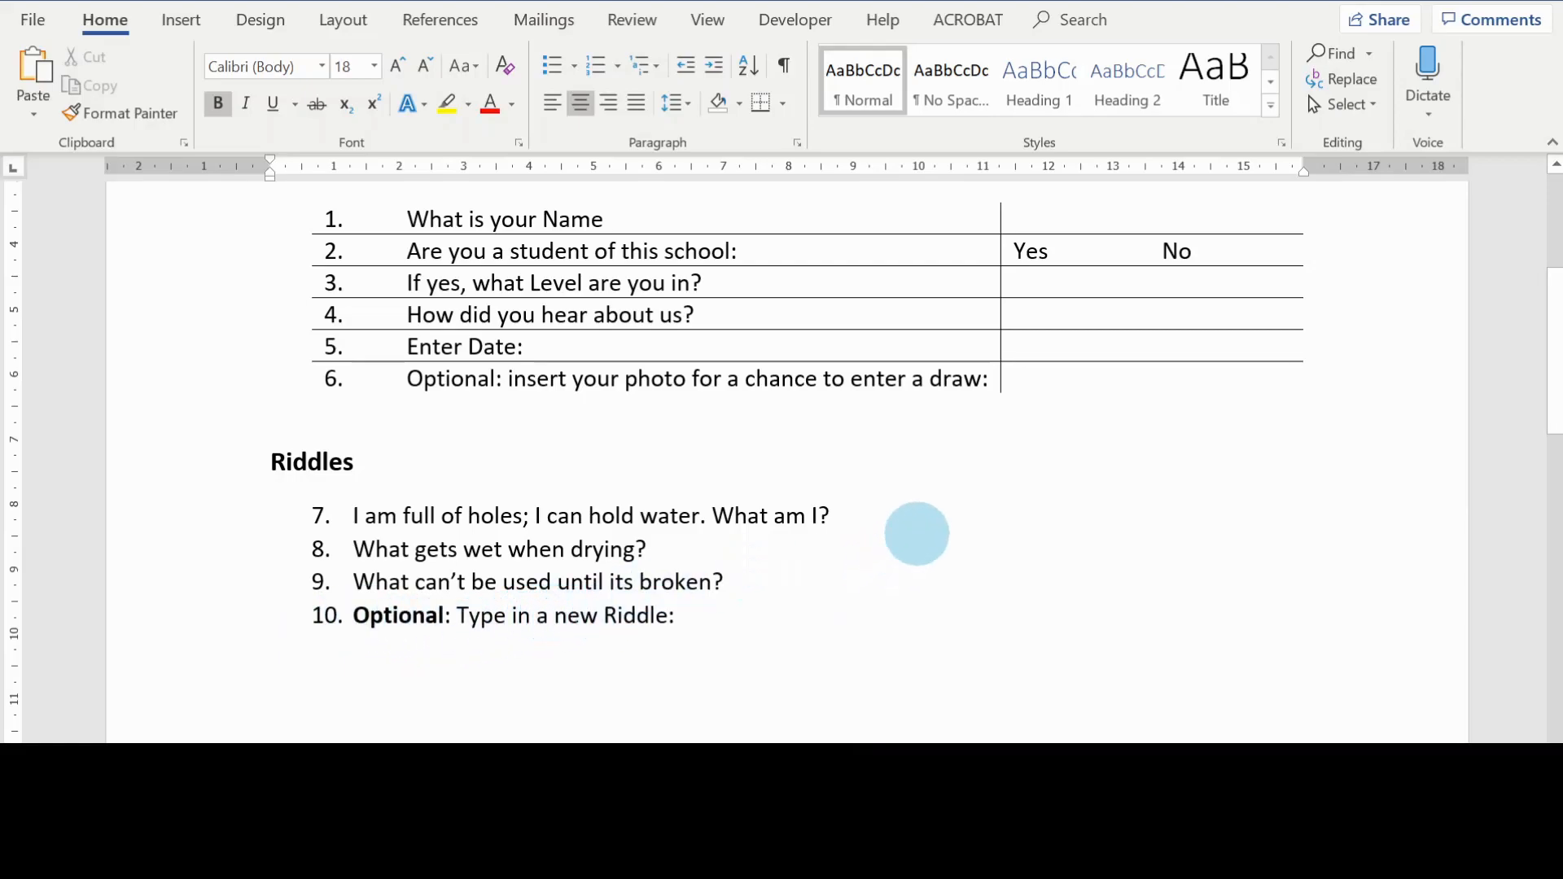
{"action": "scroll", "coordinate": [990, 513], "scroll_direction": "up", "scroll_amount": 2}
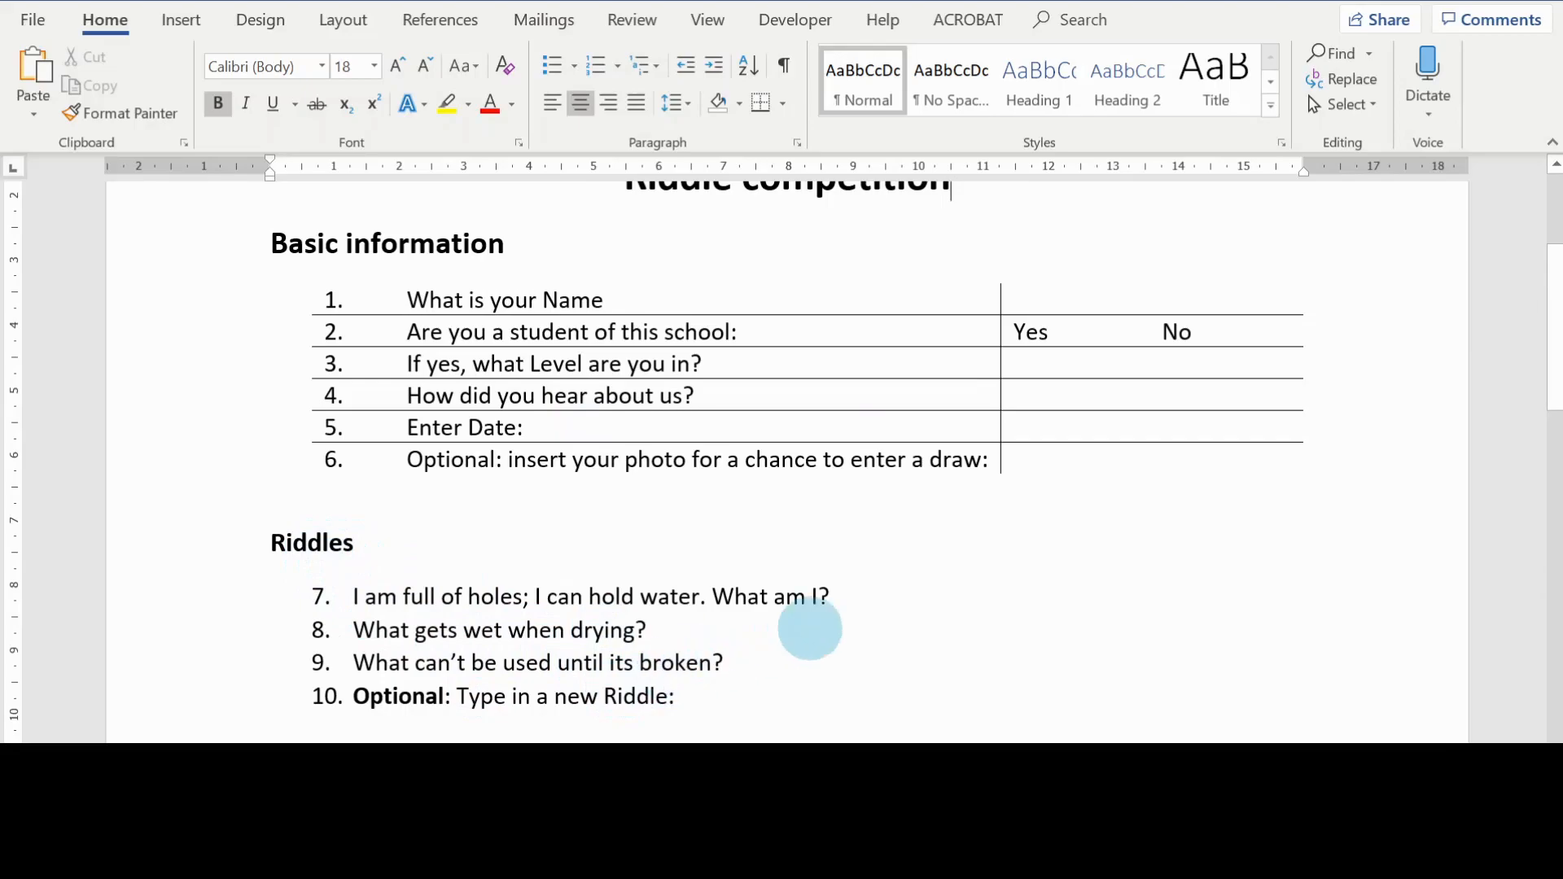
{"action": "scroll", "coordinate": [992, 579], "scroll_direction": "up", "scroll_amount": 4}
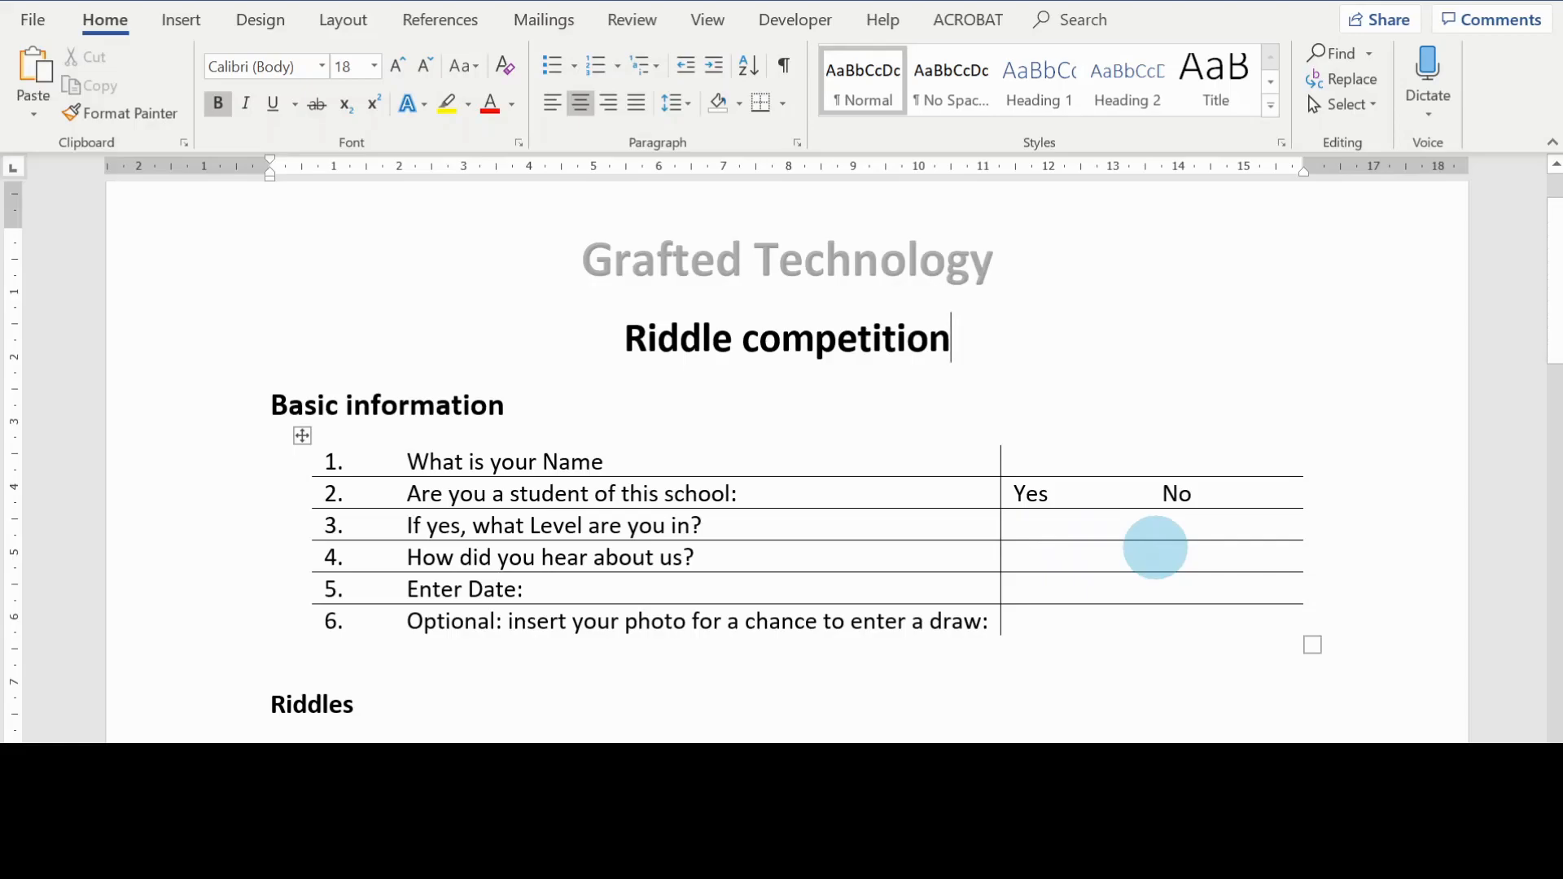
{"action": "key", "text": "Down"}
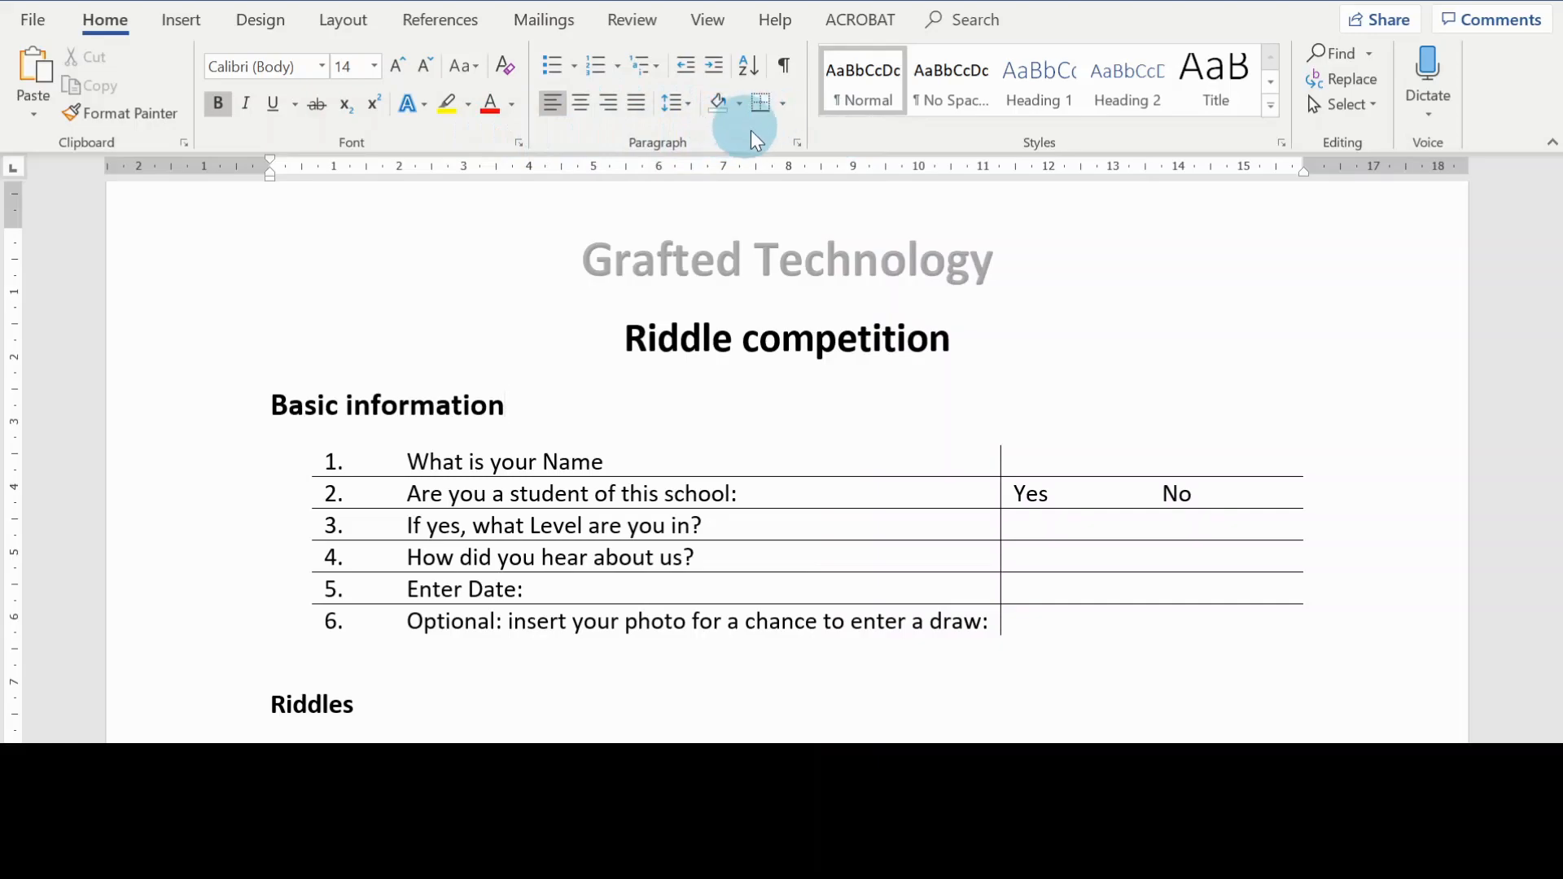
Step: Enable the Developer tab in the ribbon customization options and show its commands
{"action": "right_click", "coordinate": [824, 132]}
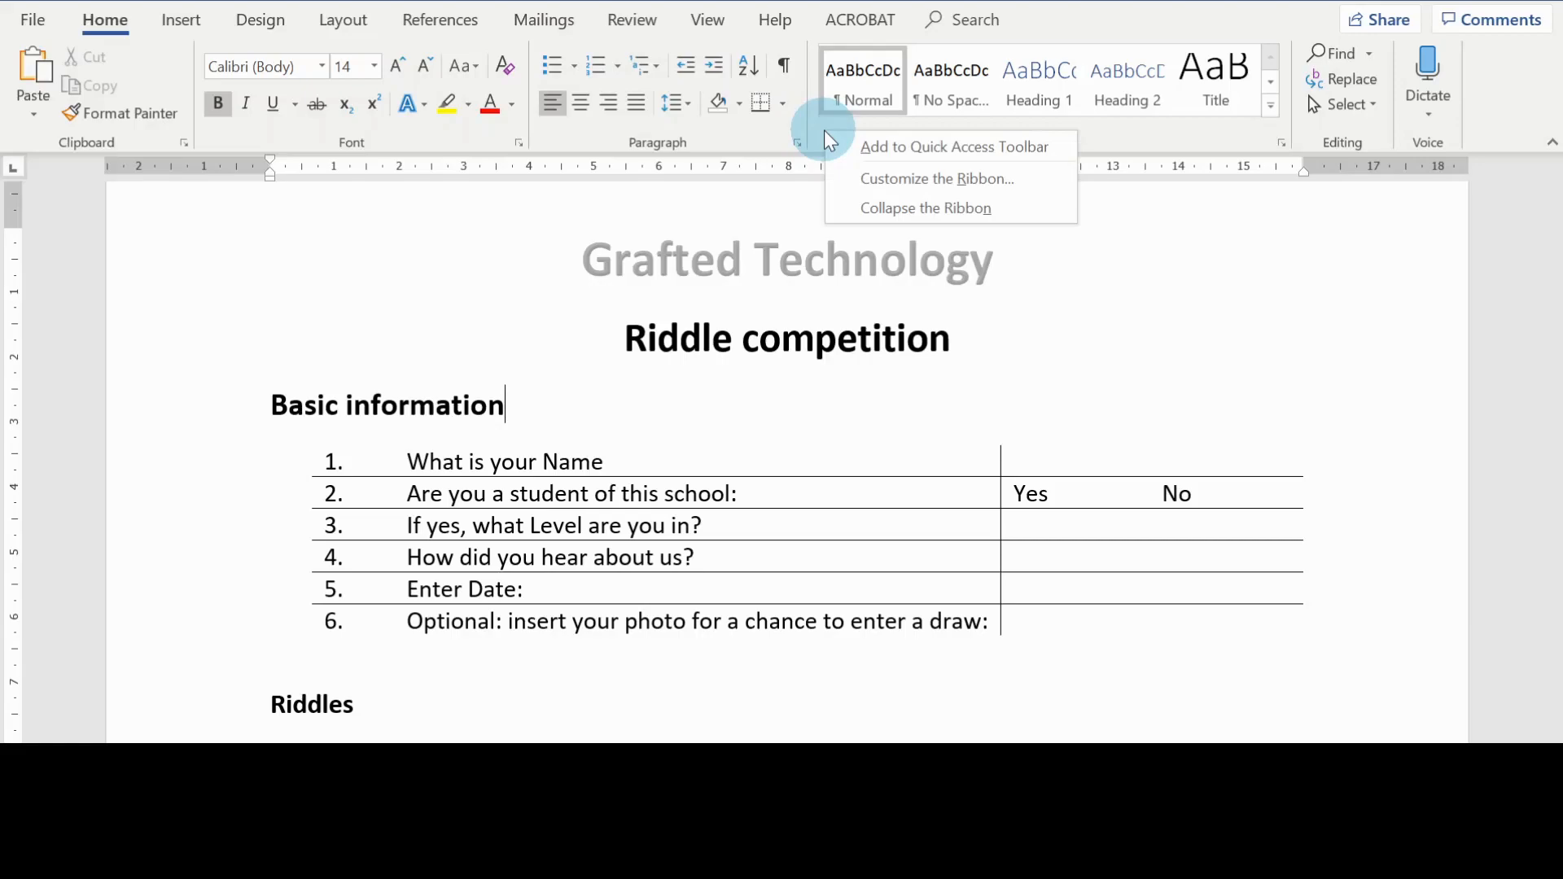
{"action": "left_click", "coordinate": [921, 180]}
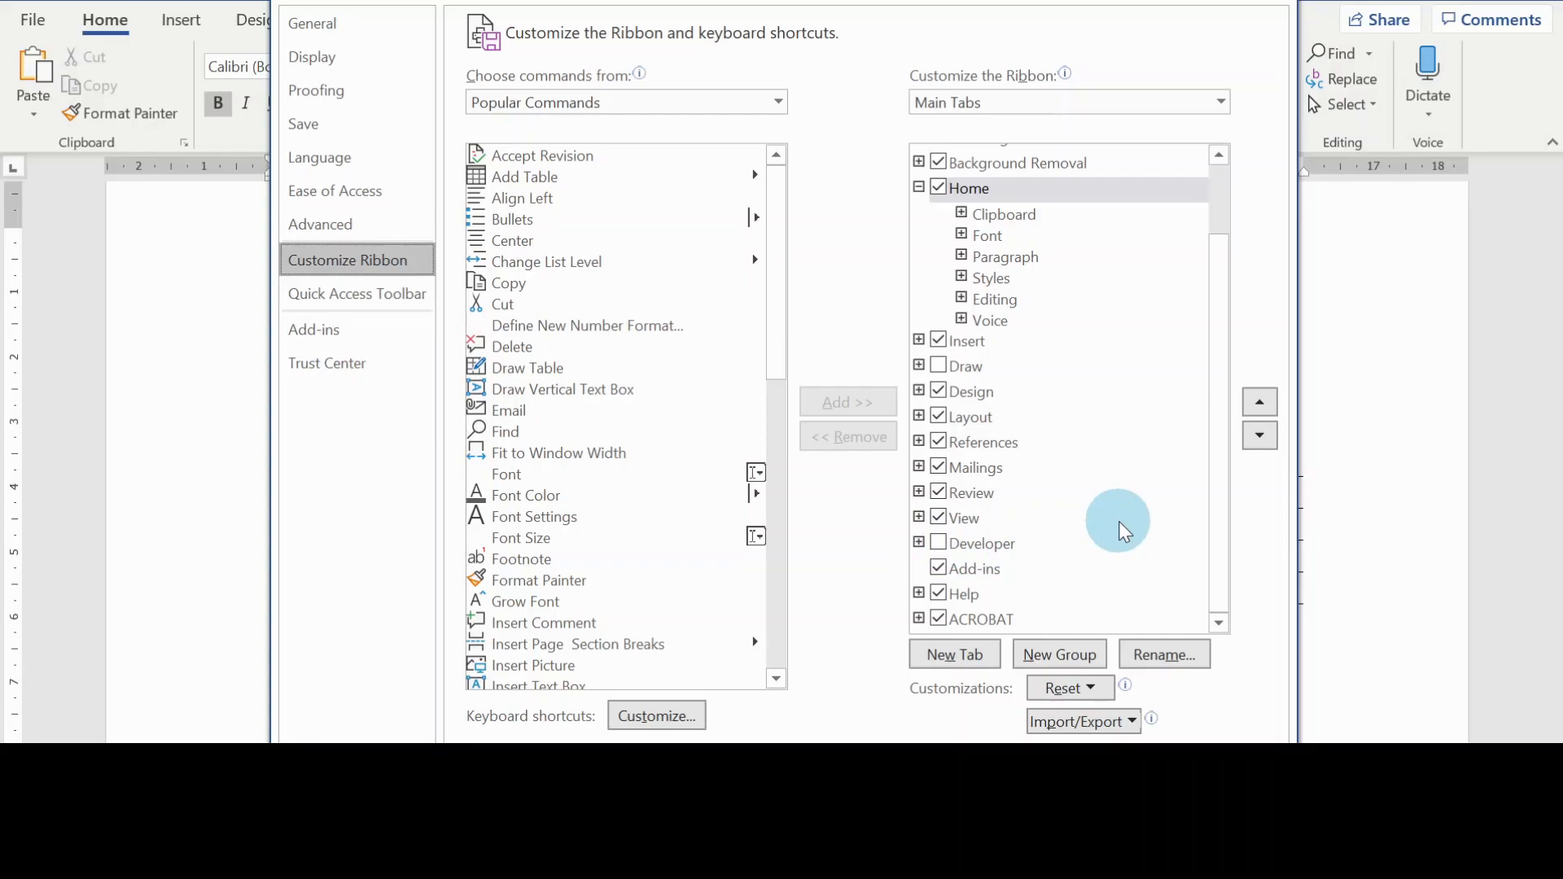
{"action": "left_click", "coordinate": [940, 544]}
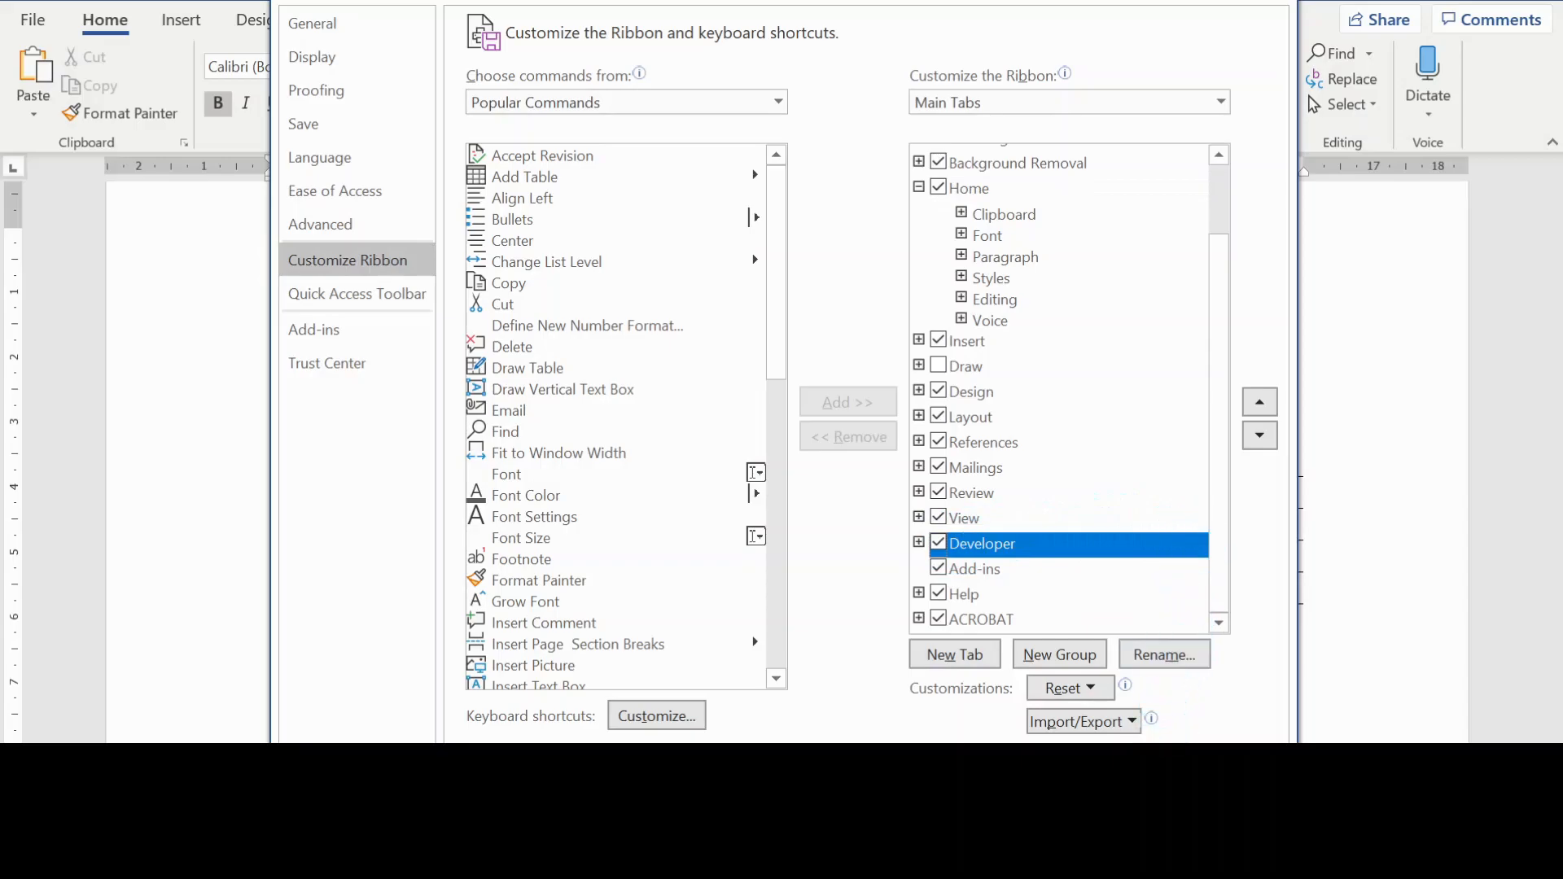
{"action": "left_click", "coordinate": [1136, 762]}
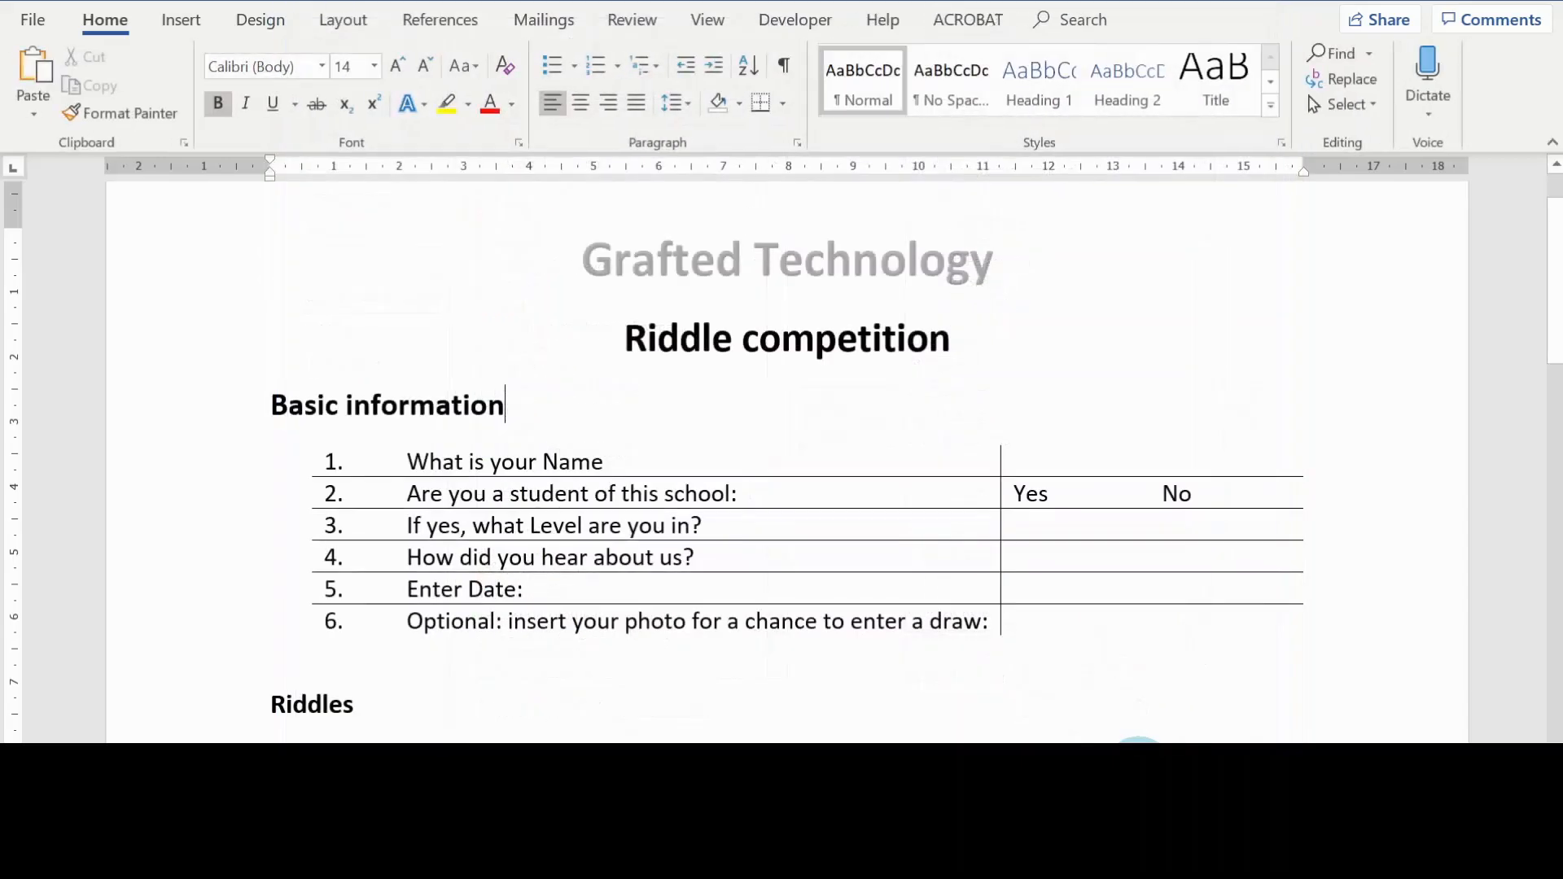
{"action": "left_click", "coordinate": [800, 18]}
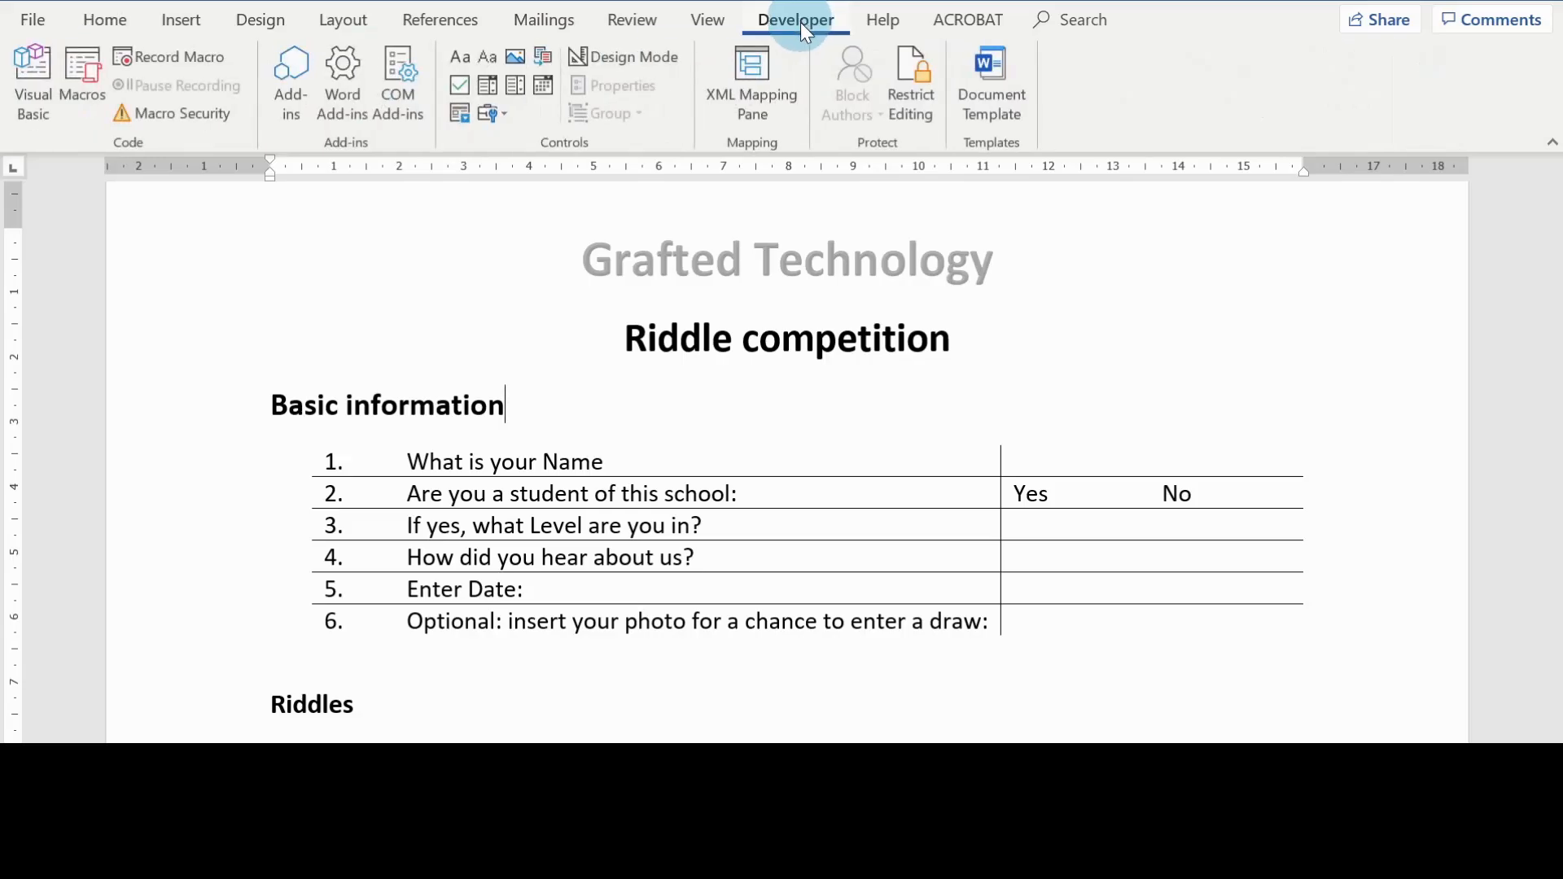
{"action": "left_click", "coordinate": [555, 418]}
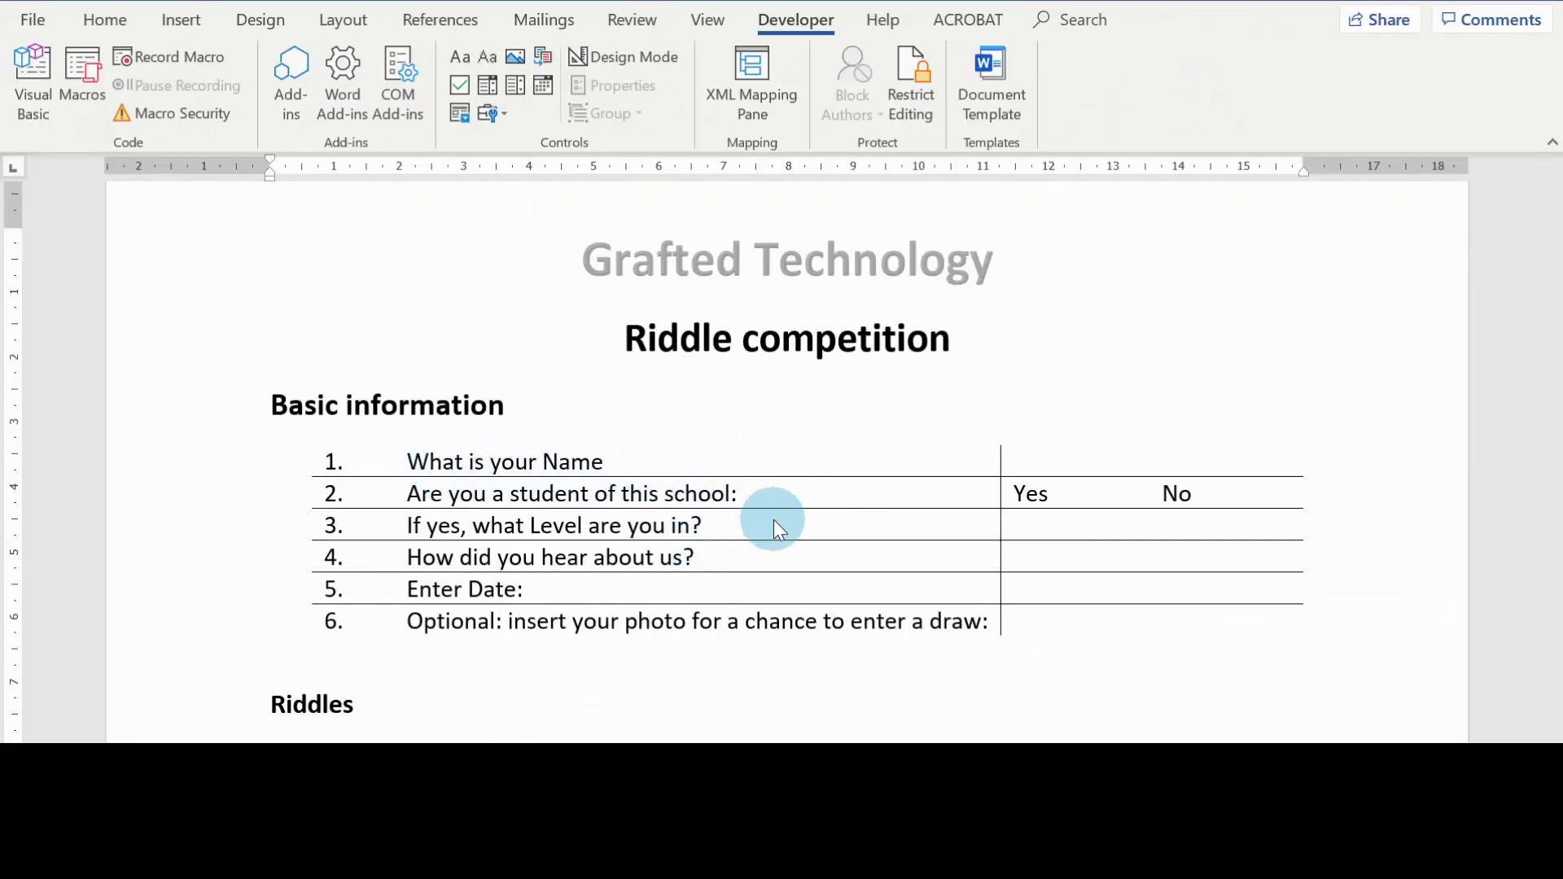
Step: Insert a plain text content control in the answer cell for "What is your Name" and widen the table's answer column
{"action": "left_click", "coordinate": [1027, 462]}
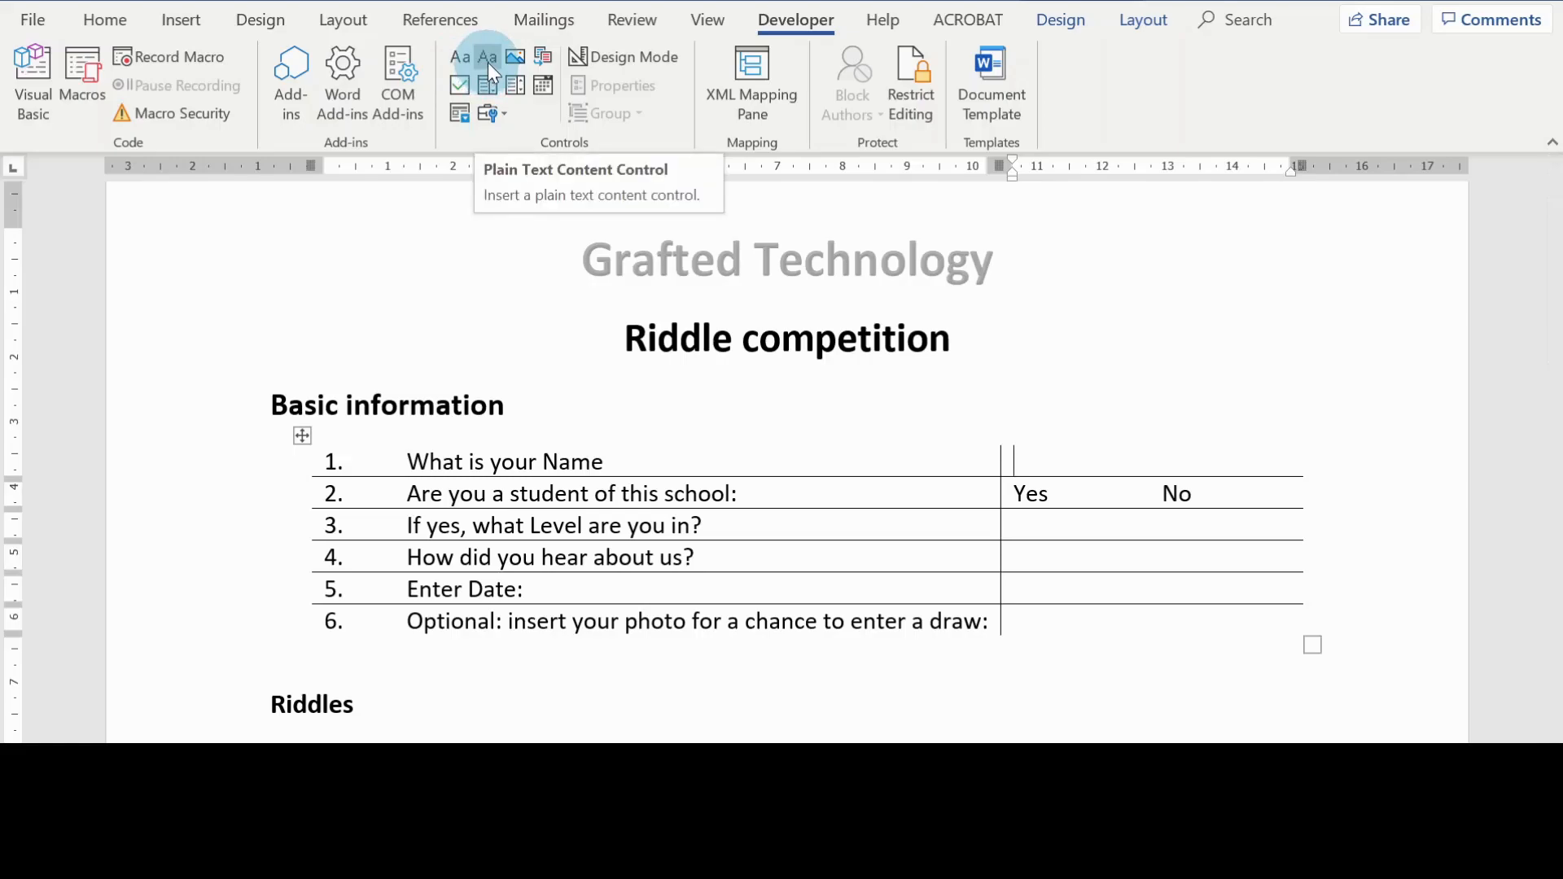
{"action": "left_click", "coordinate": [487, 61]}
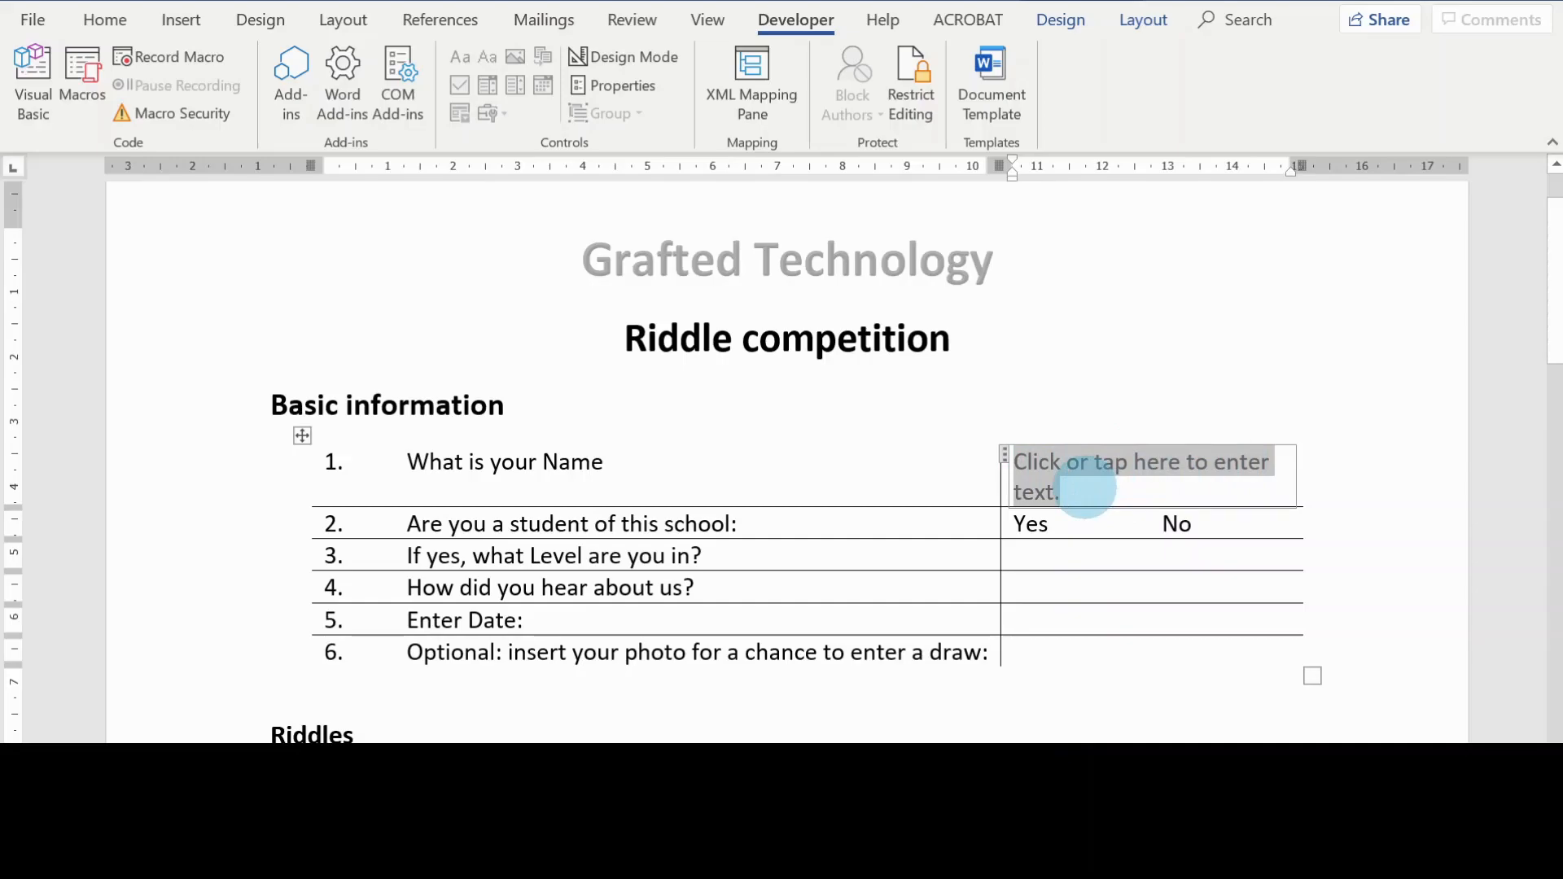
{"action": "left_click_drag", "start_coordinate": [1001, 587], "coordinate": [951, 579]}
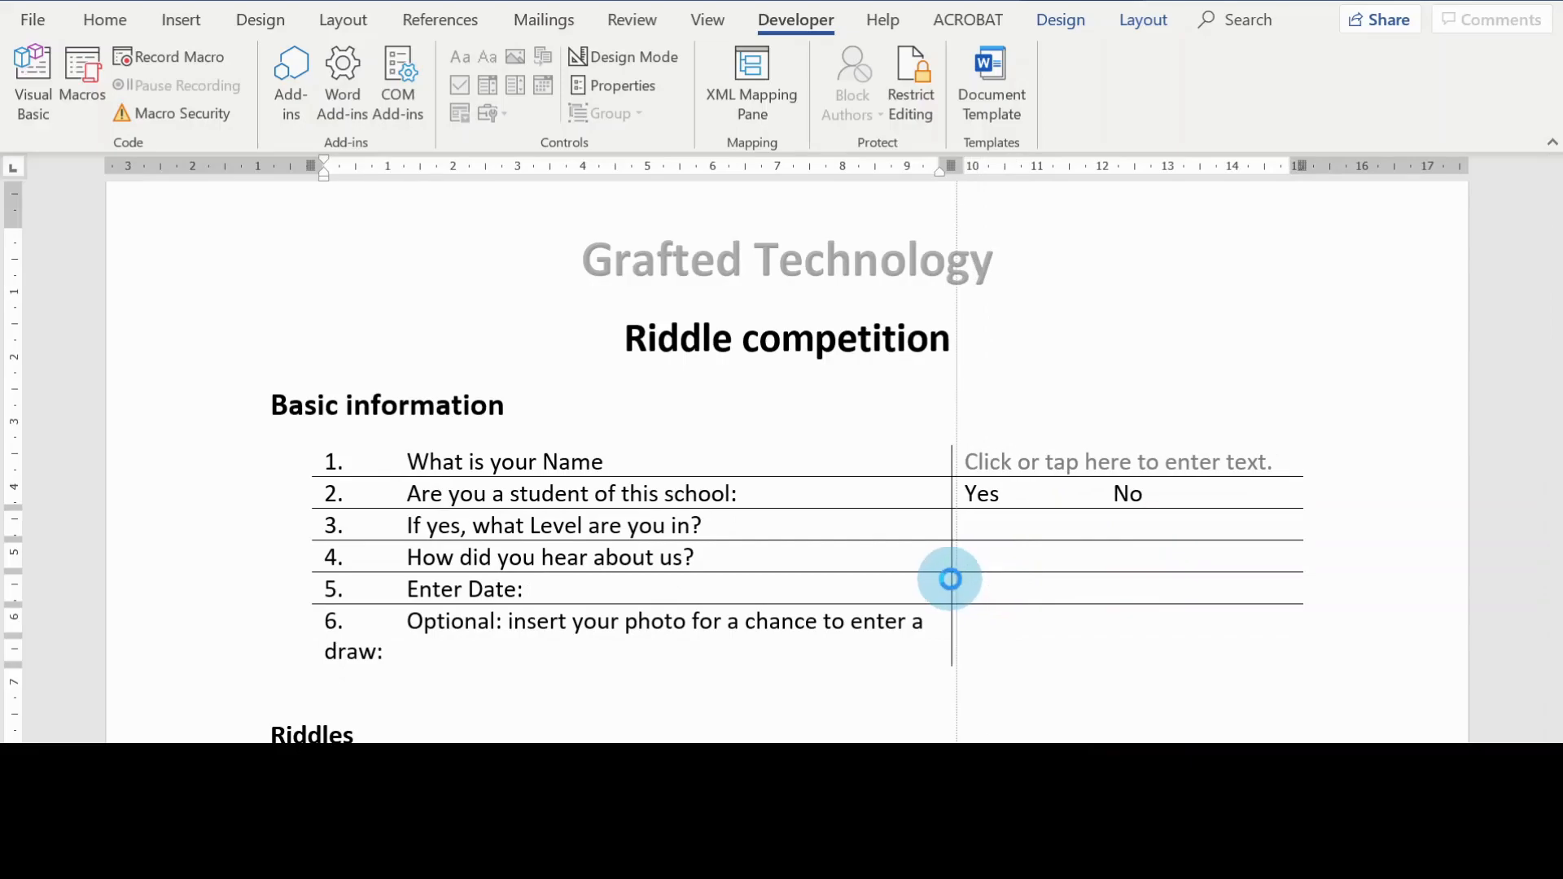
Step: Set the "What is your Name" content control to show as Start/End Tag, after trying the Bounding Box and None options
{"action": "left_click", "coordinate": [1180, 458]}
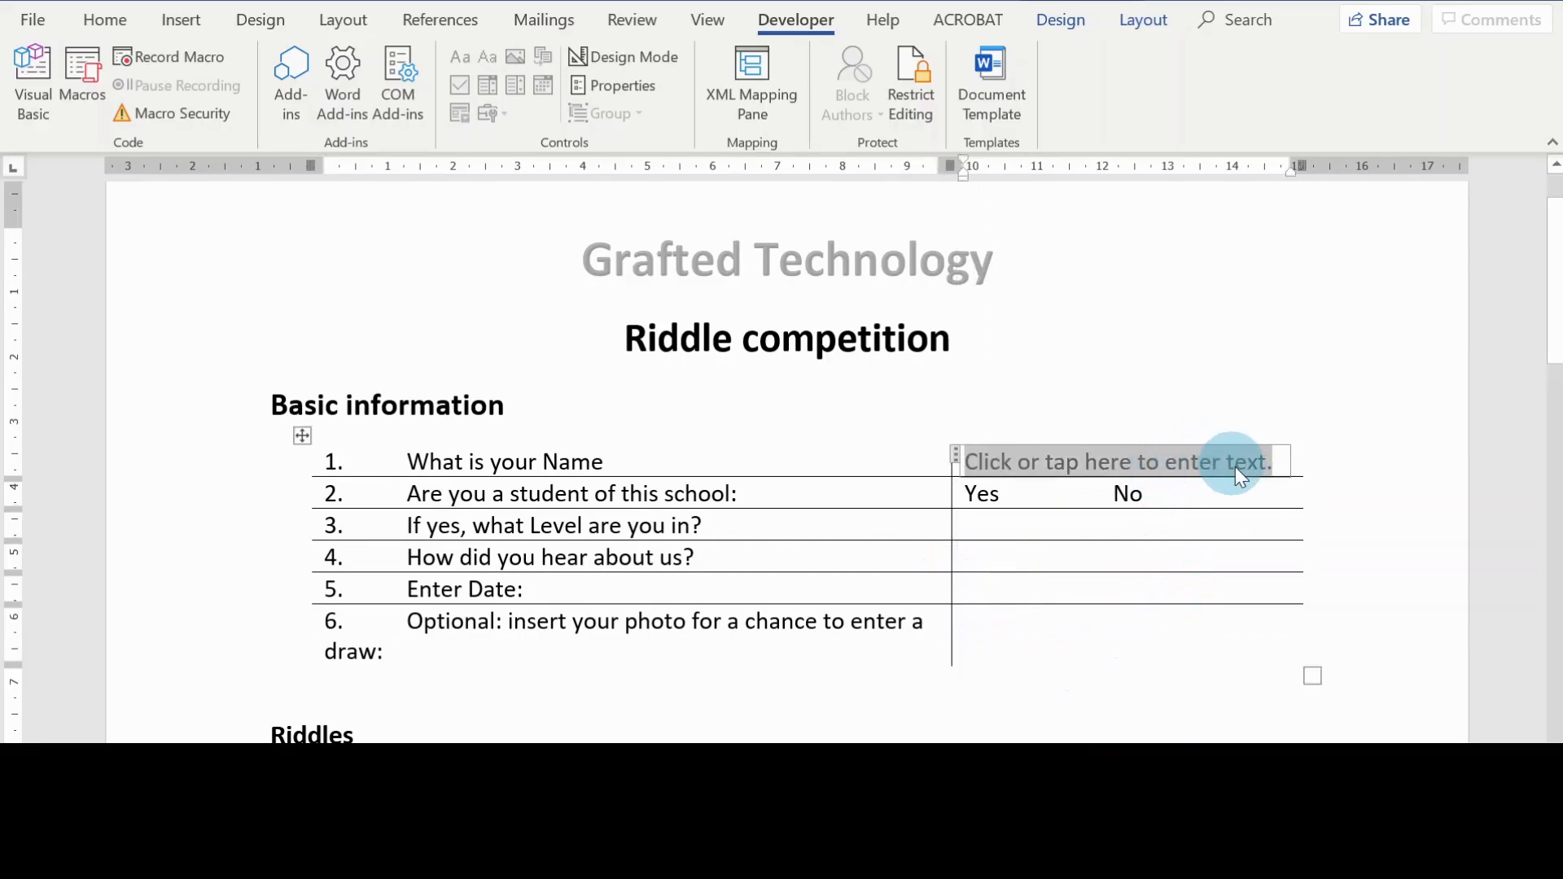
{"action": "left_click", "coordinate": [957, 459]}
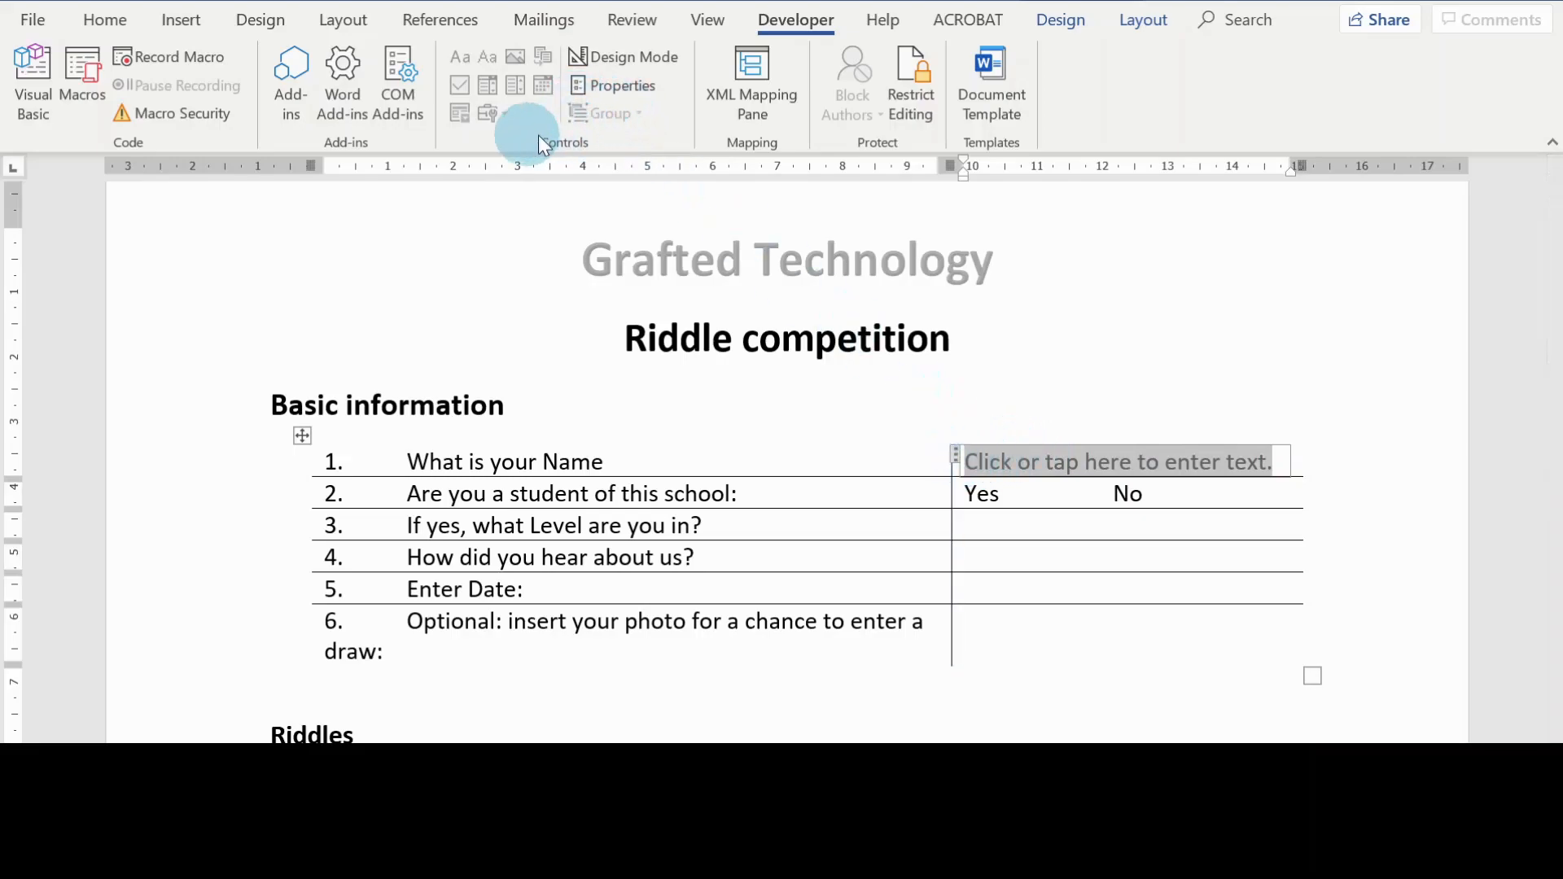
{"action": "left_click", "coordinate": [630, 99]}
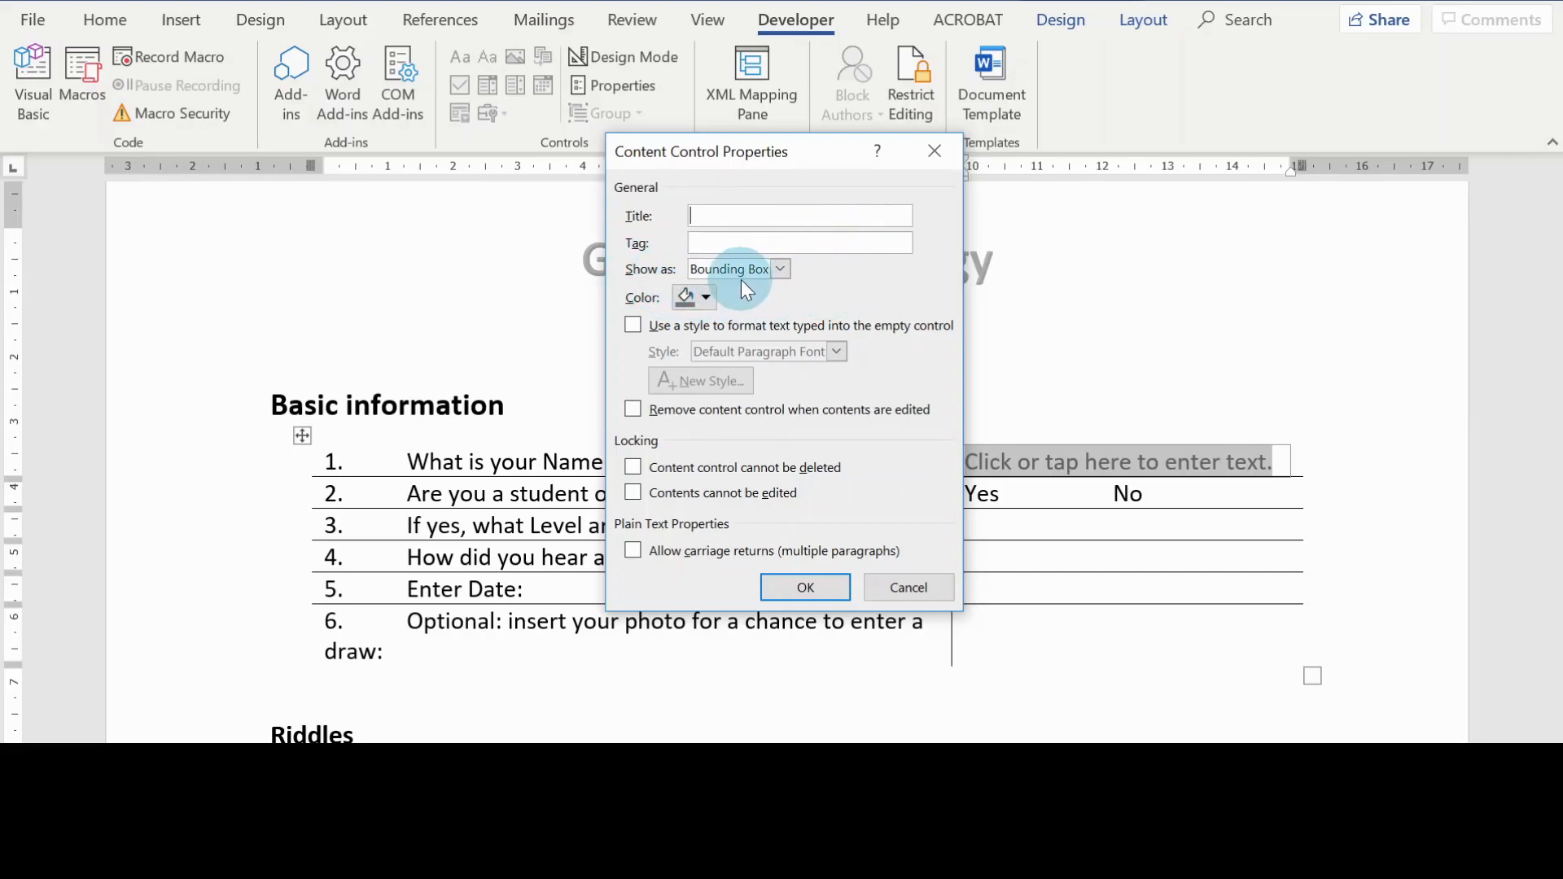
{"action": "left_click", "coordinate": [779, 269]}
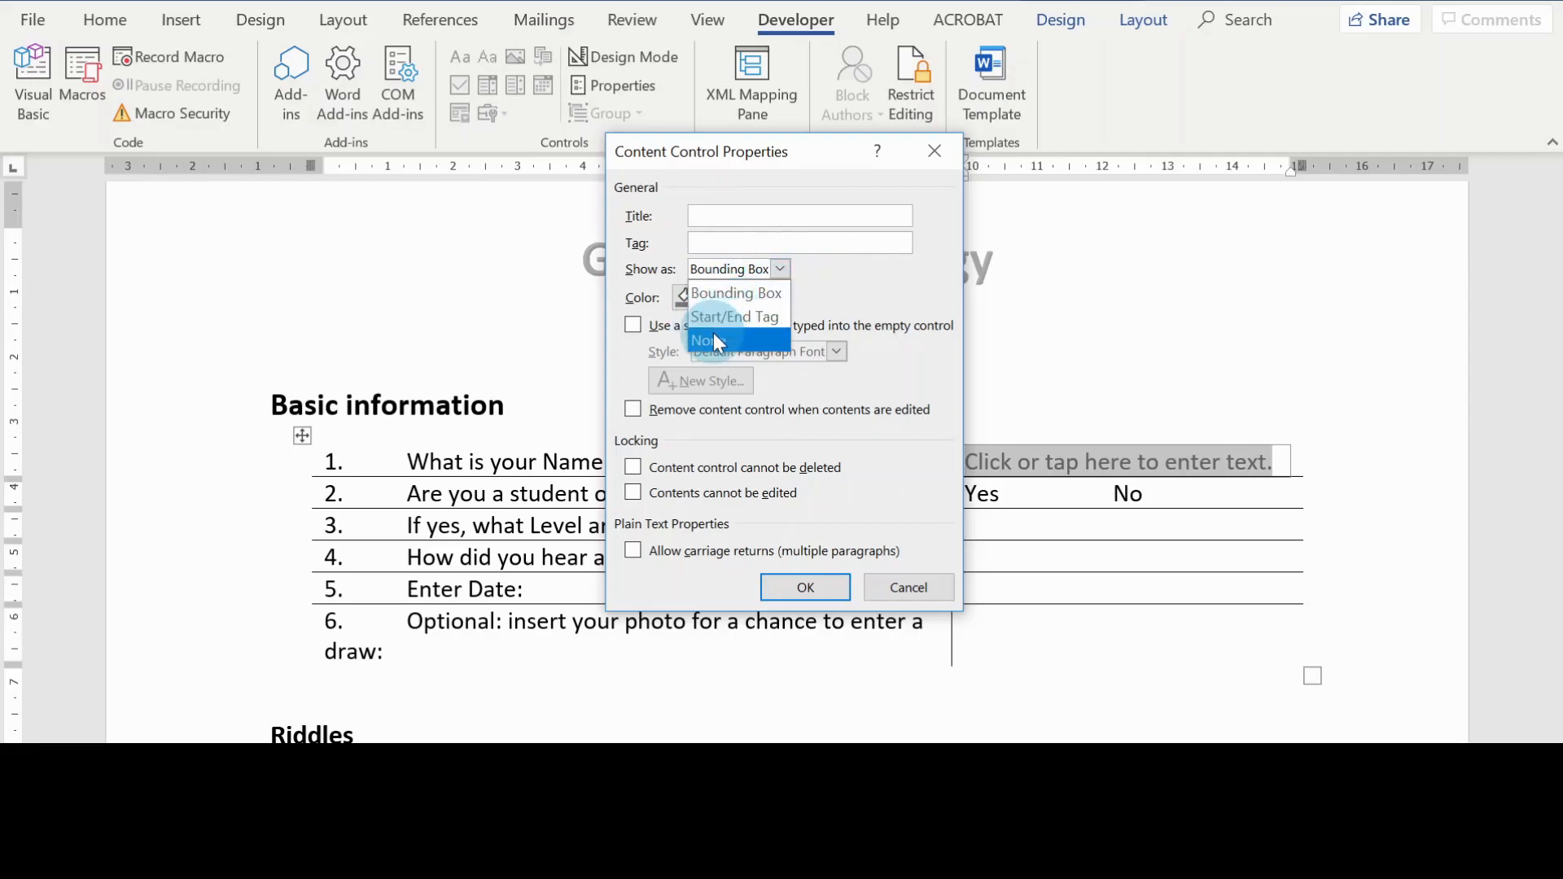
{"action": "left_click", "coordinate": [747, 293]}
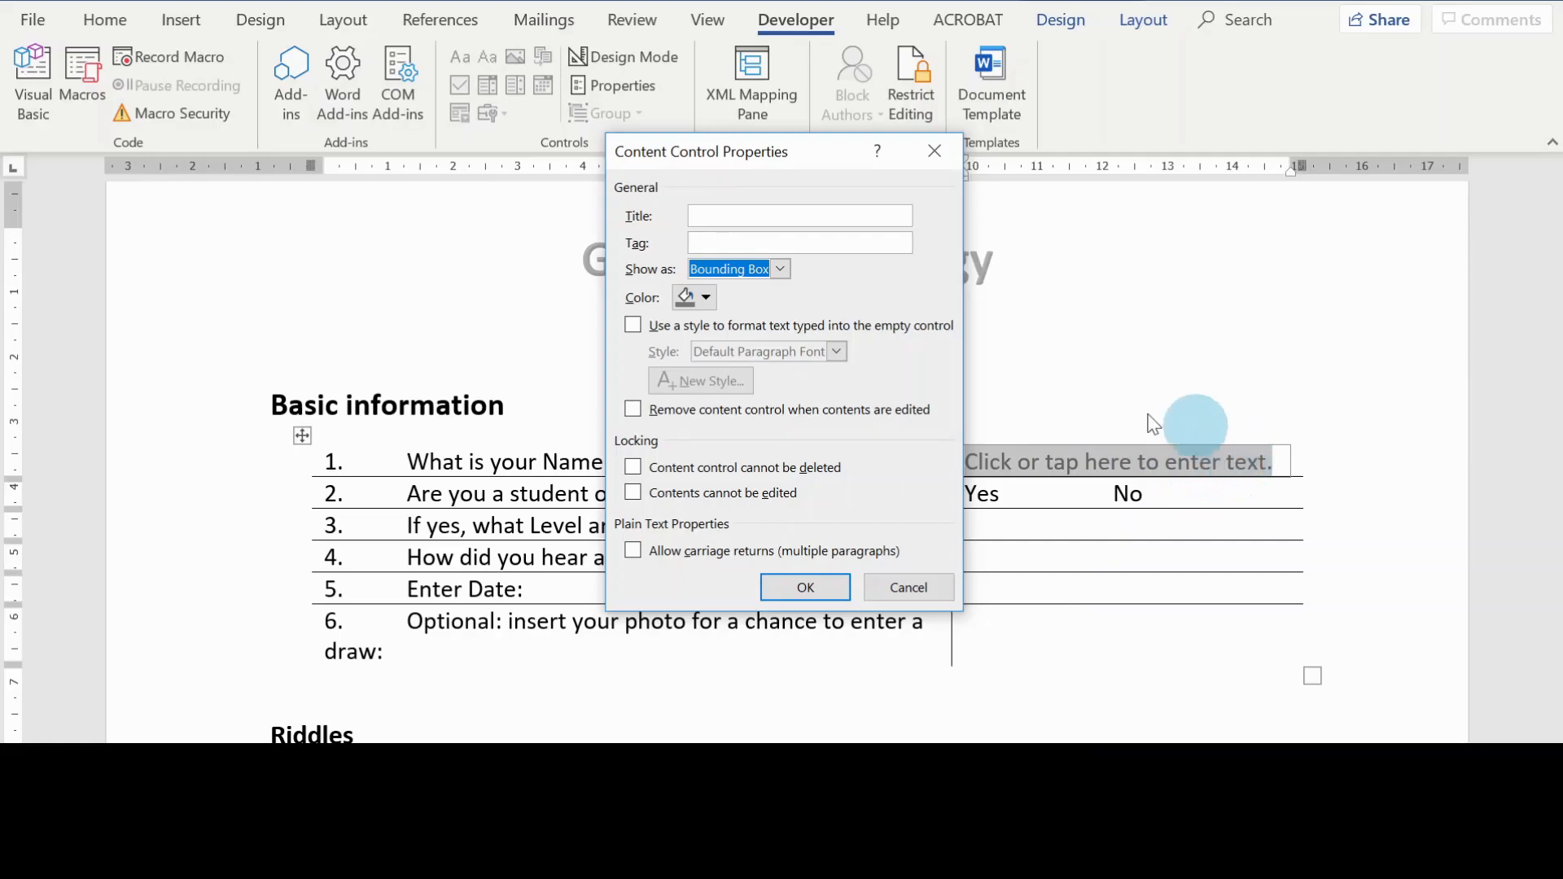
{"action": "left_click", "coordinate": [780, 270]}
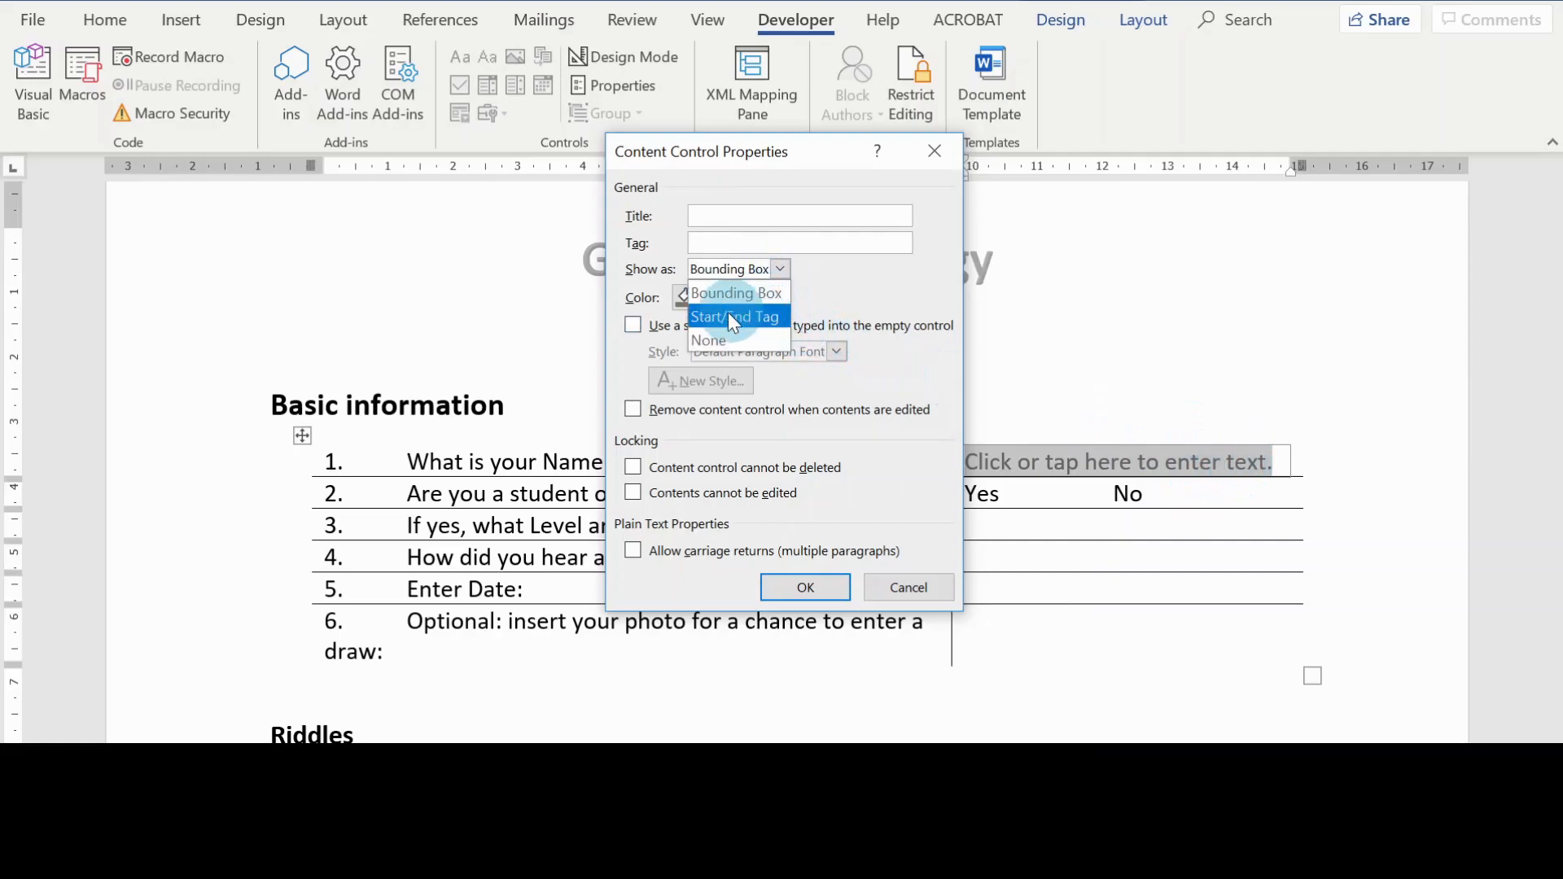
{"action": "left_click", "coordinate": [756, 338]}
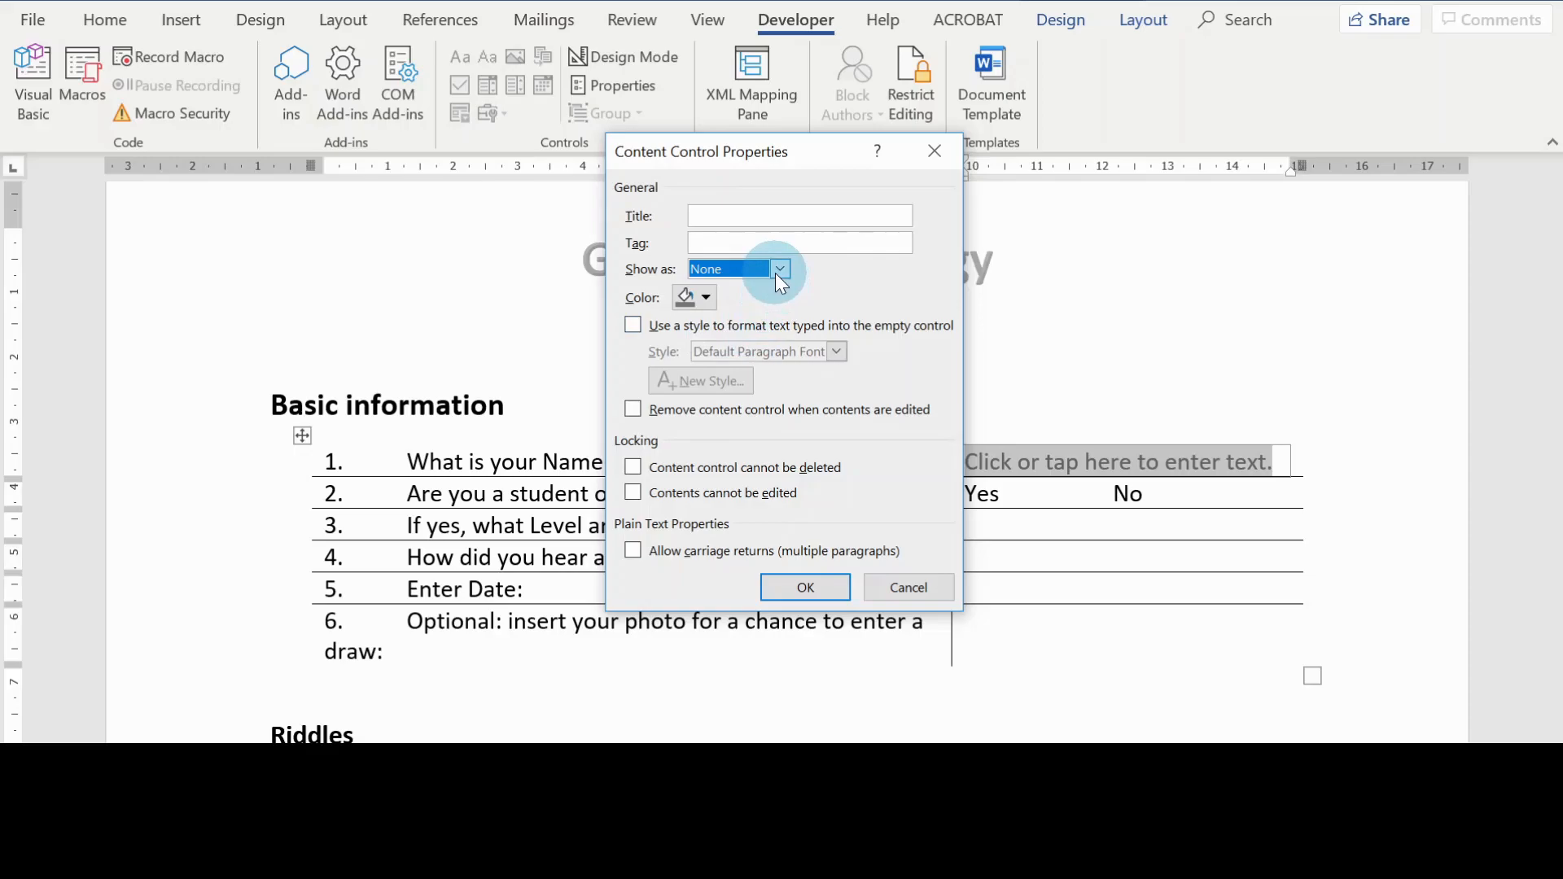
{"action": "left_click", "coordinate": [775, 272]}
{"action": "left_click", "coordinate": [760, 313]}
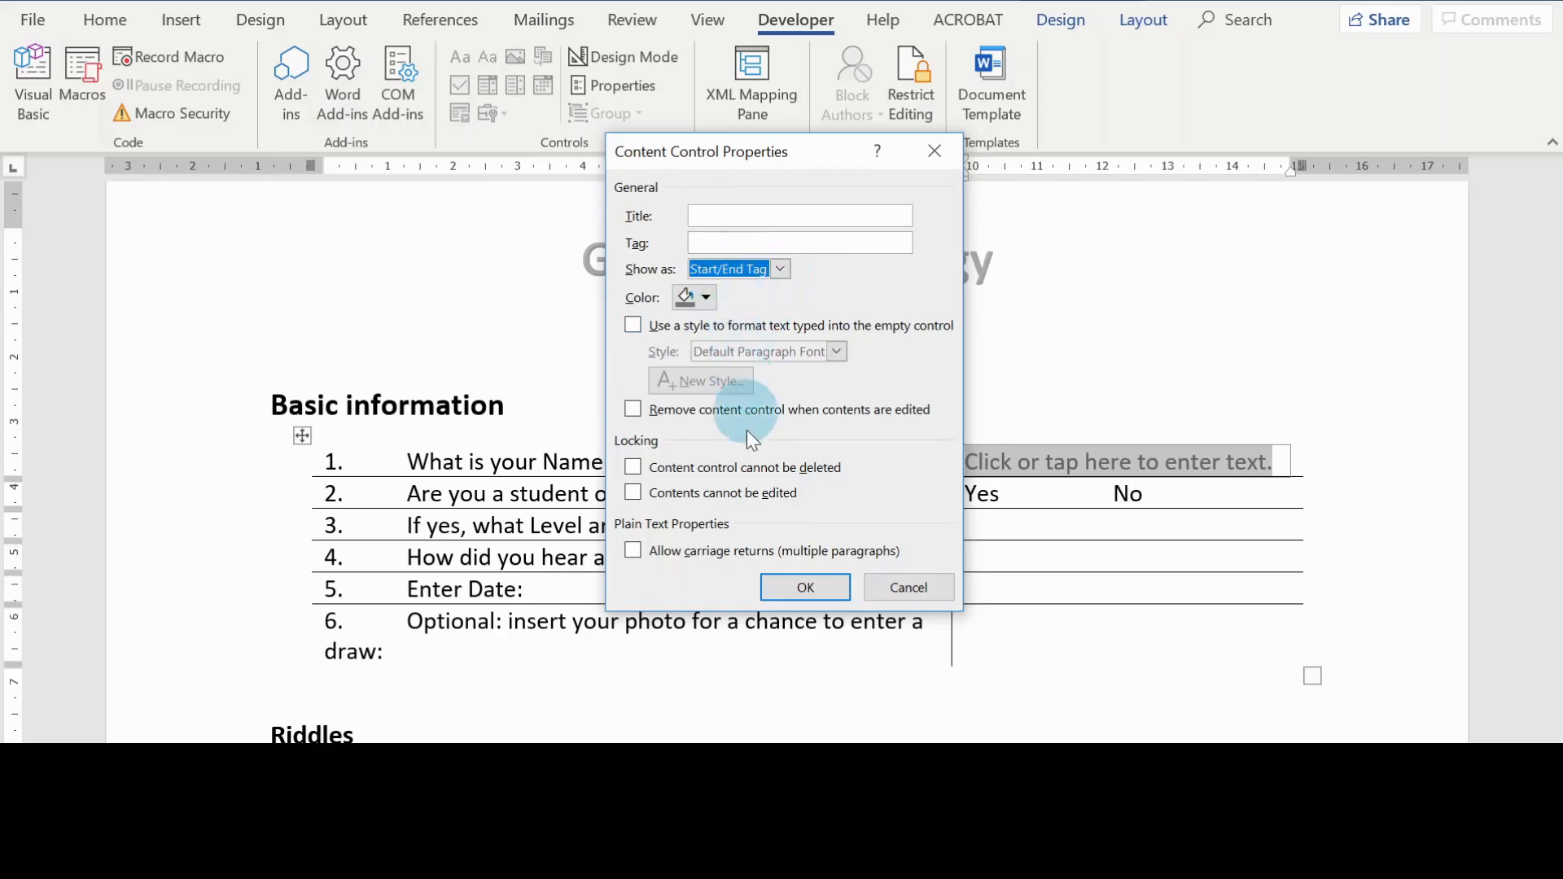
{"action": "left_click", "coordinate": [810, 588]}
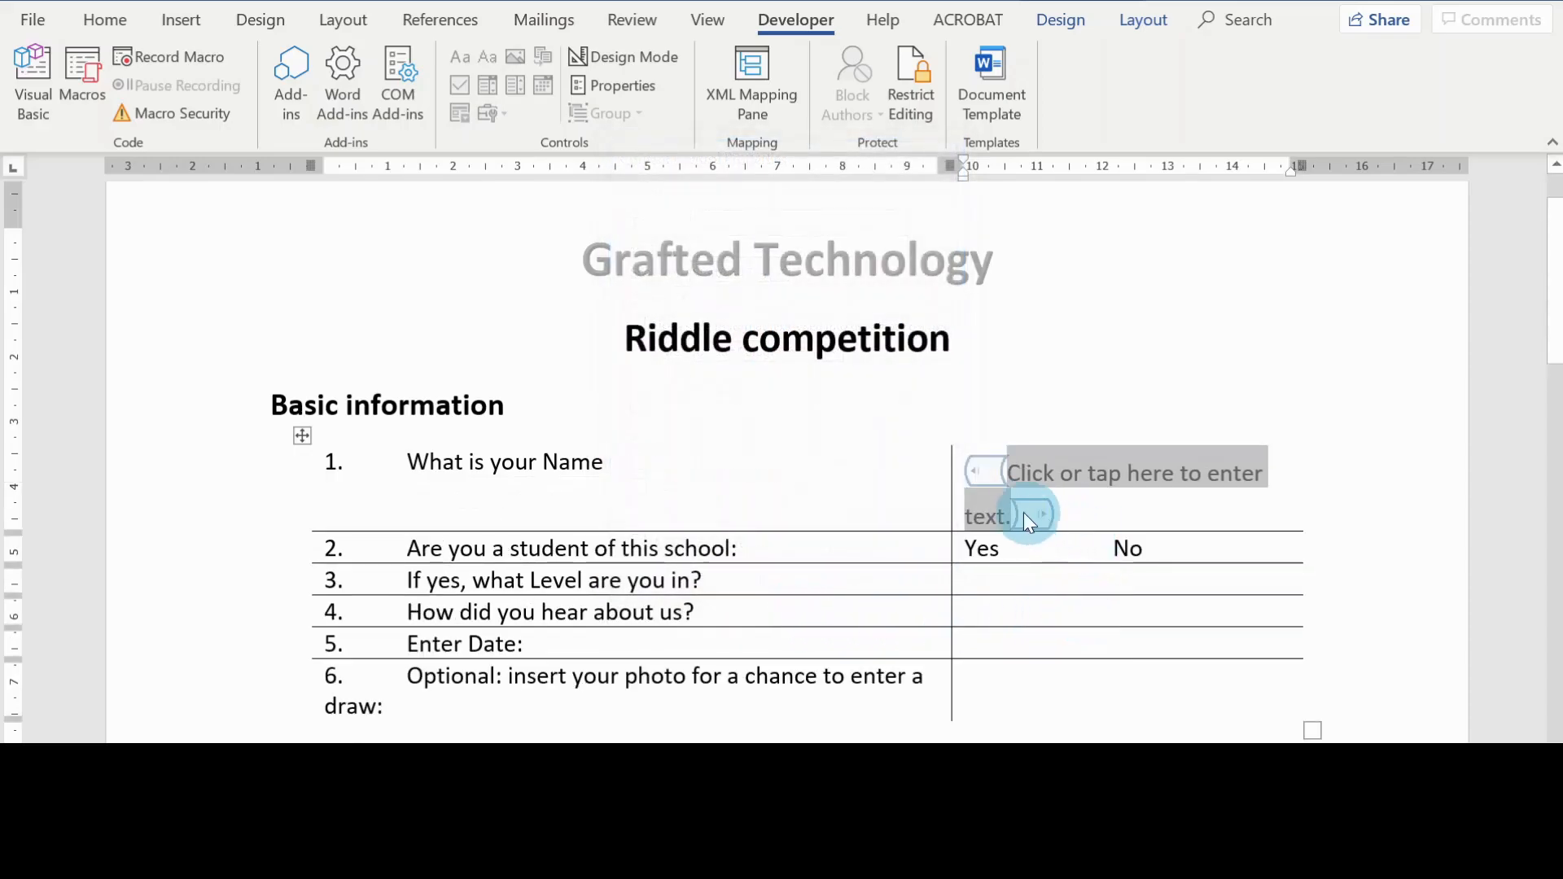
Step: Widen the answer column slightly and set the "What is your Name" content control to Bounding Box with a brown color
{"action": "left_click_drag", "start_coordinate": [949, 587], "coordinate": [917, 570]}
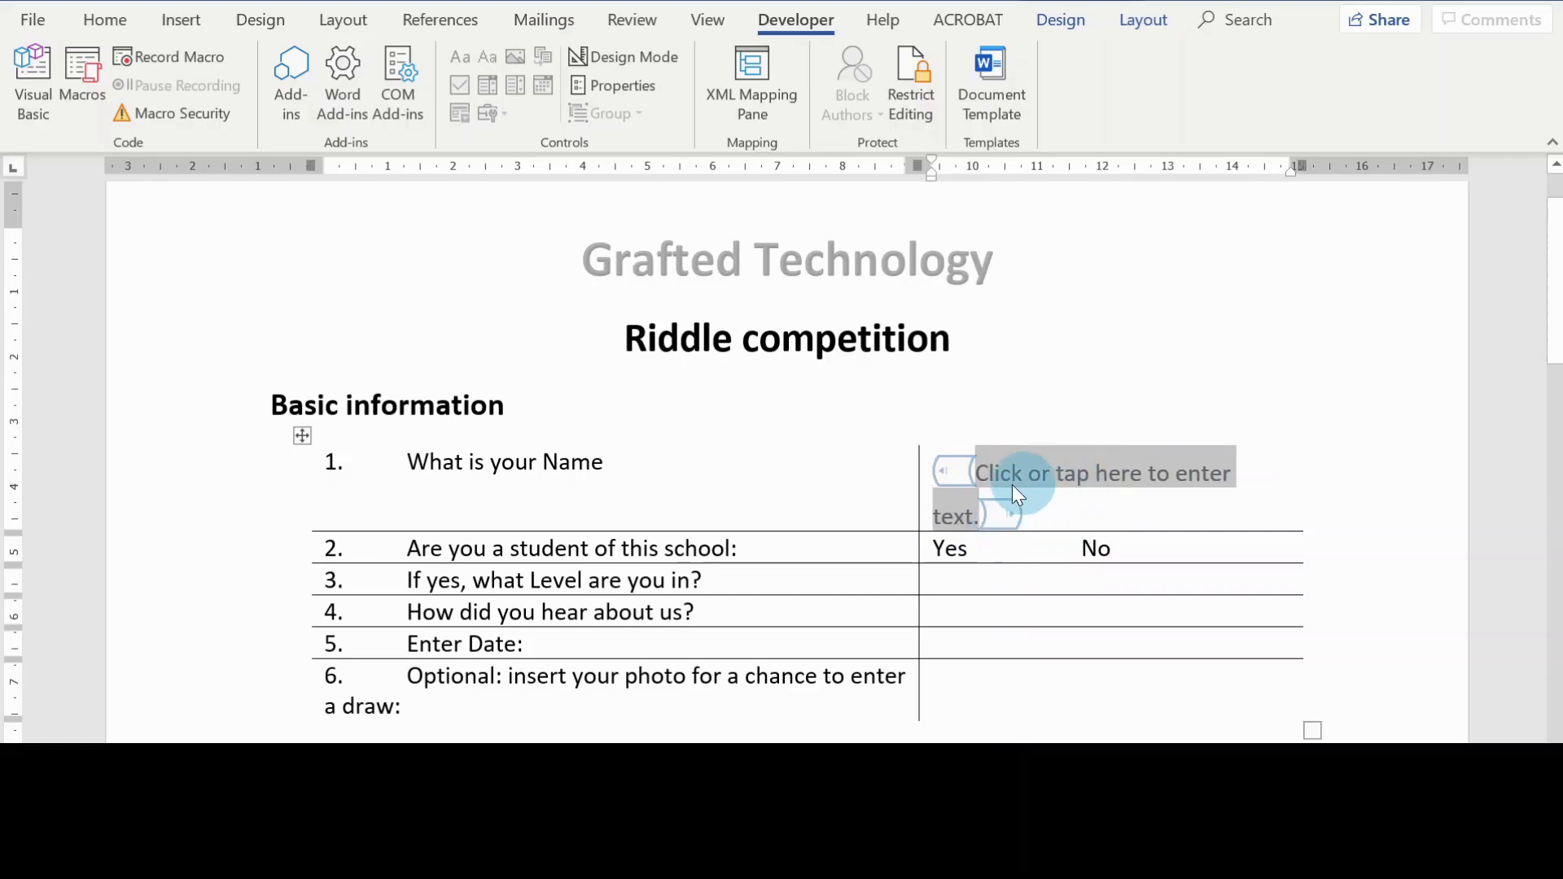
{"action": "left_click", "coordinate": [620, 83]}
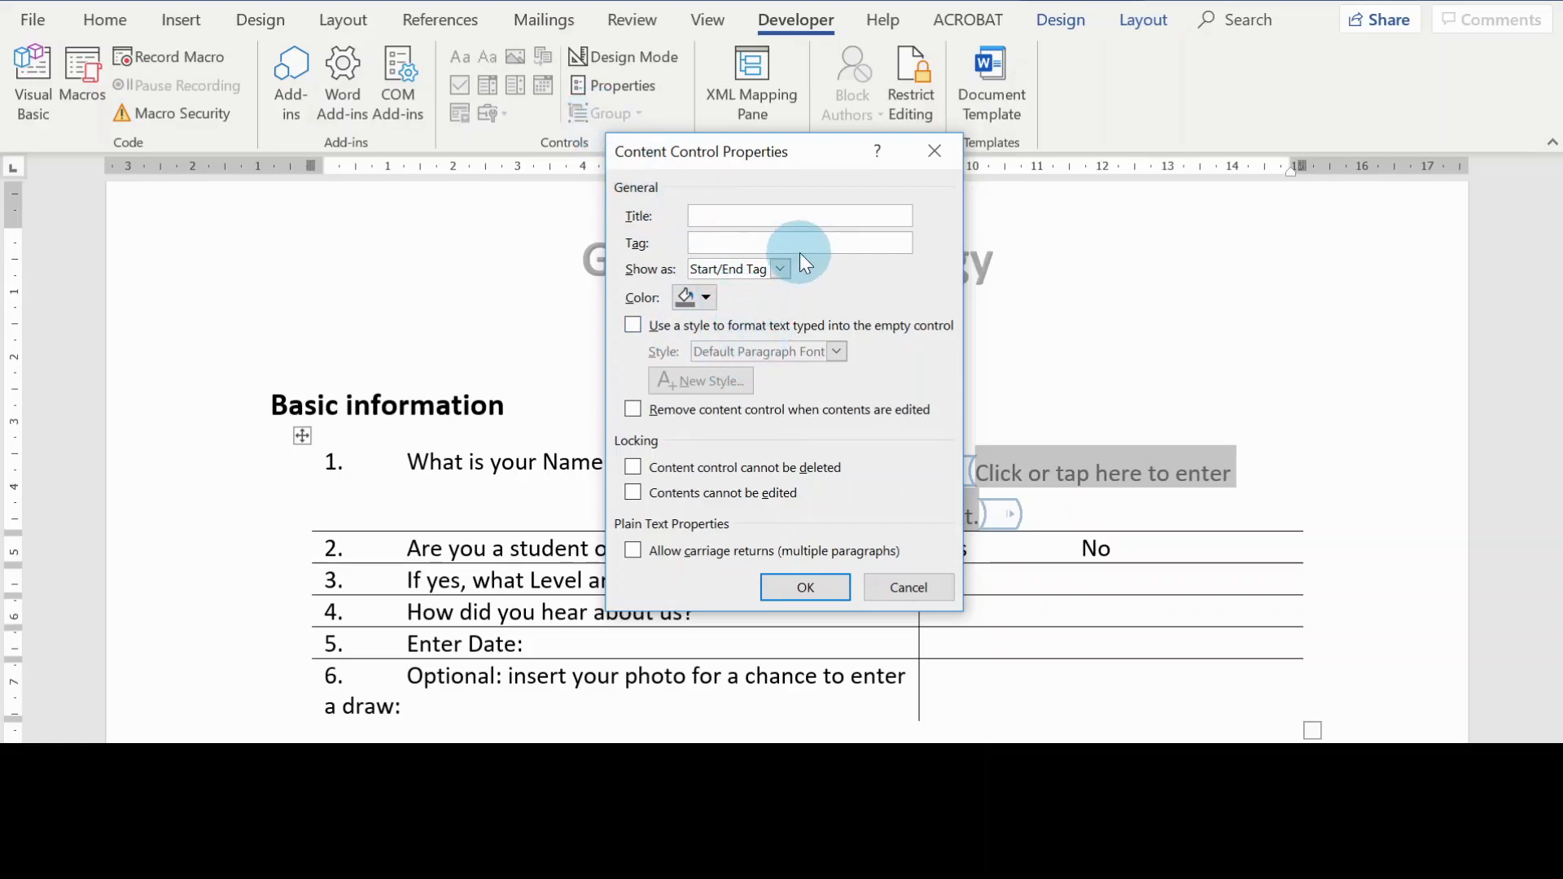
{"action": "left_click", "coordinate": [780, 269]}
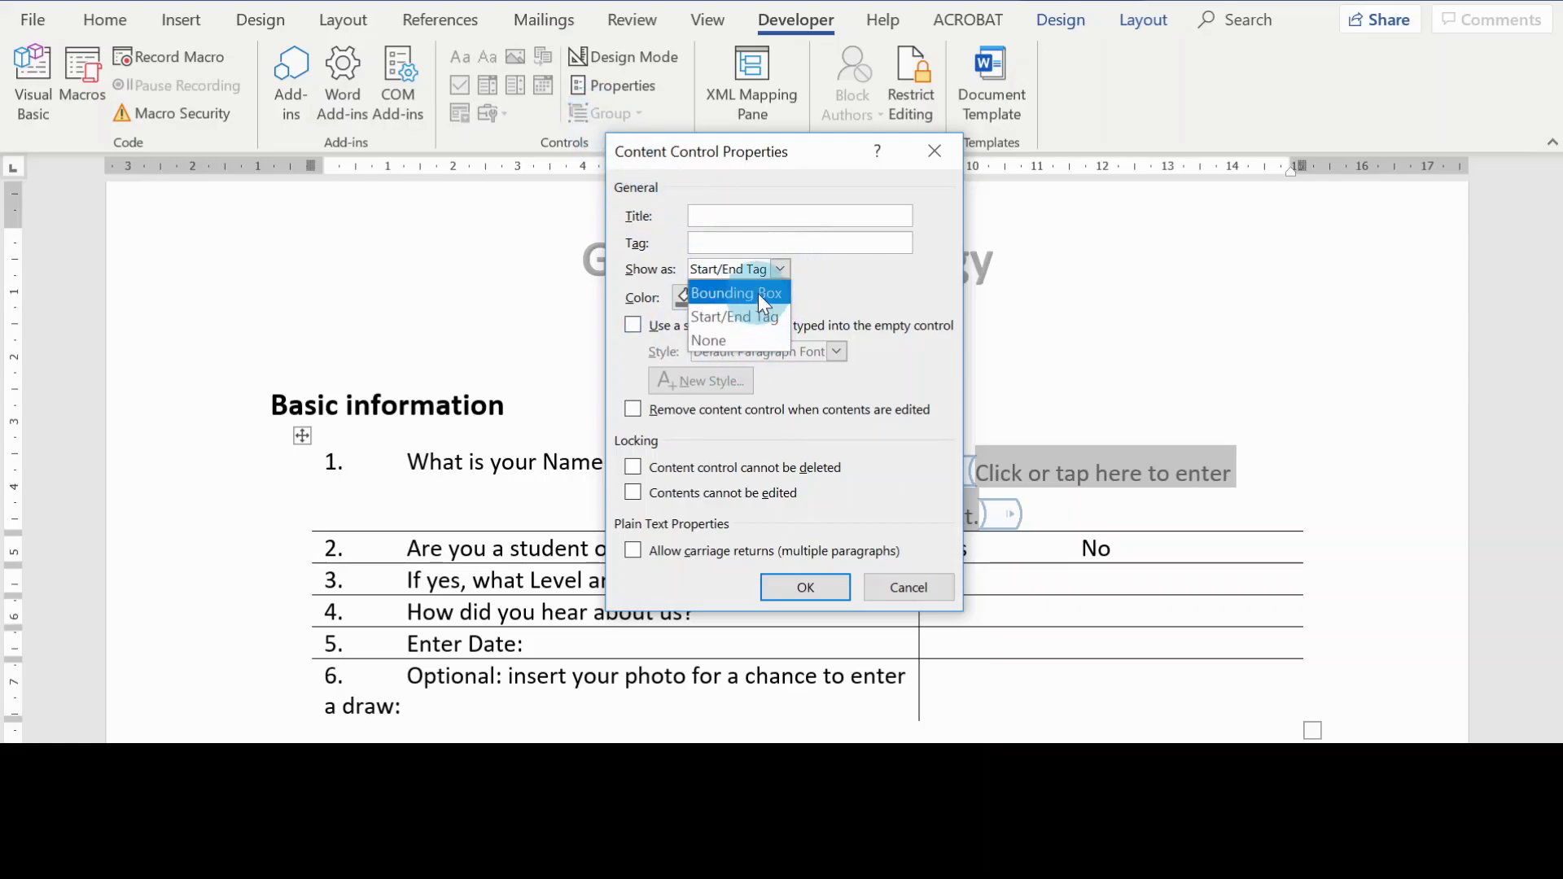
{"action": "left_click", "coordinate": [758, 293]}
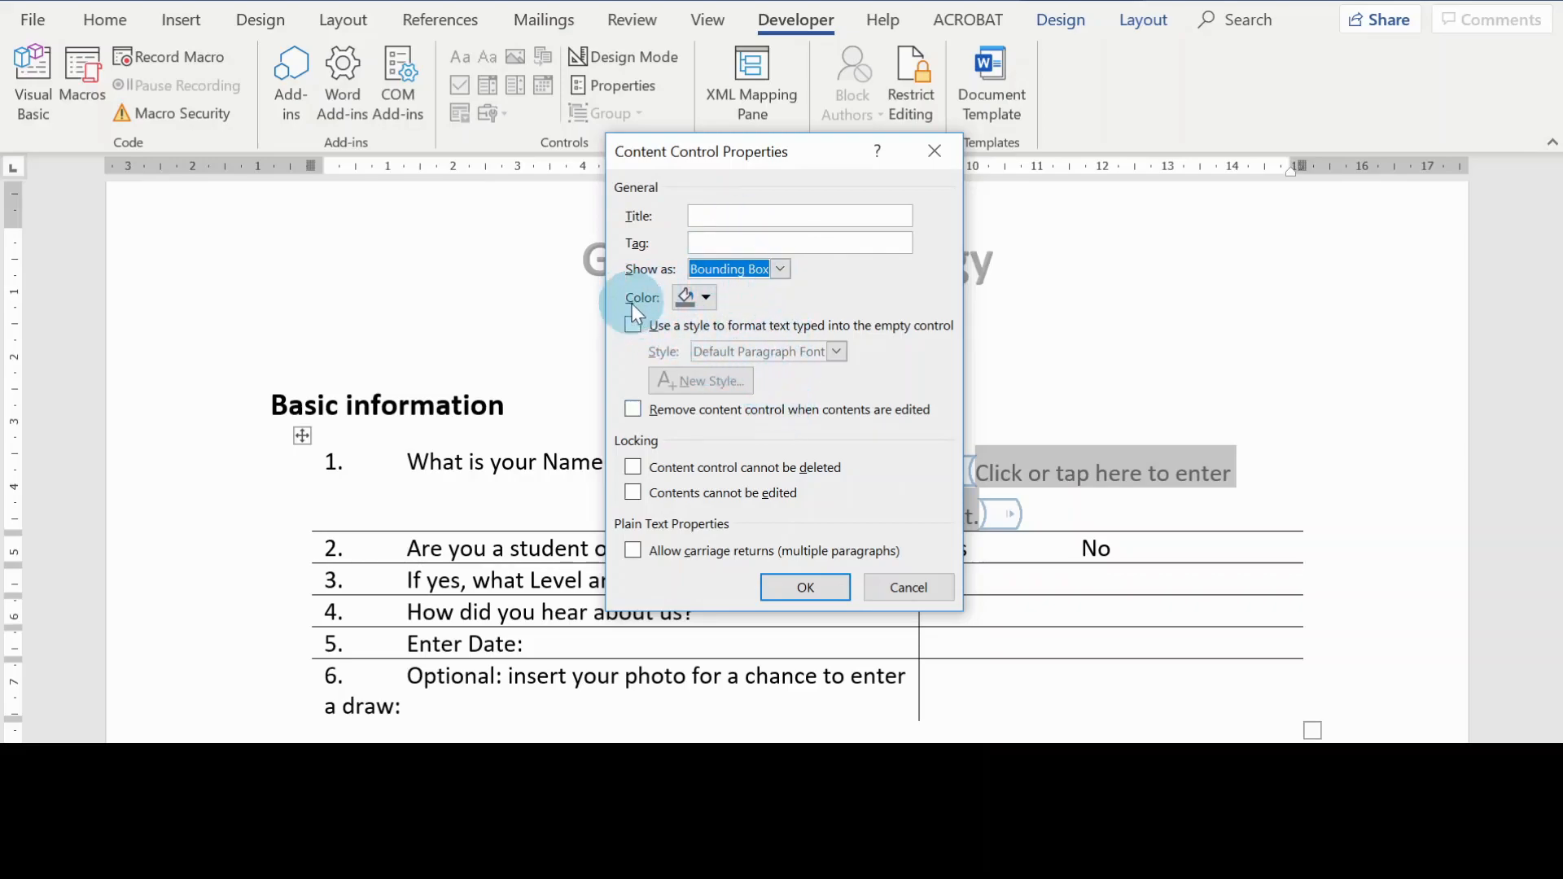
{"action": "left_click", "coordinate": [705, 301]}
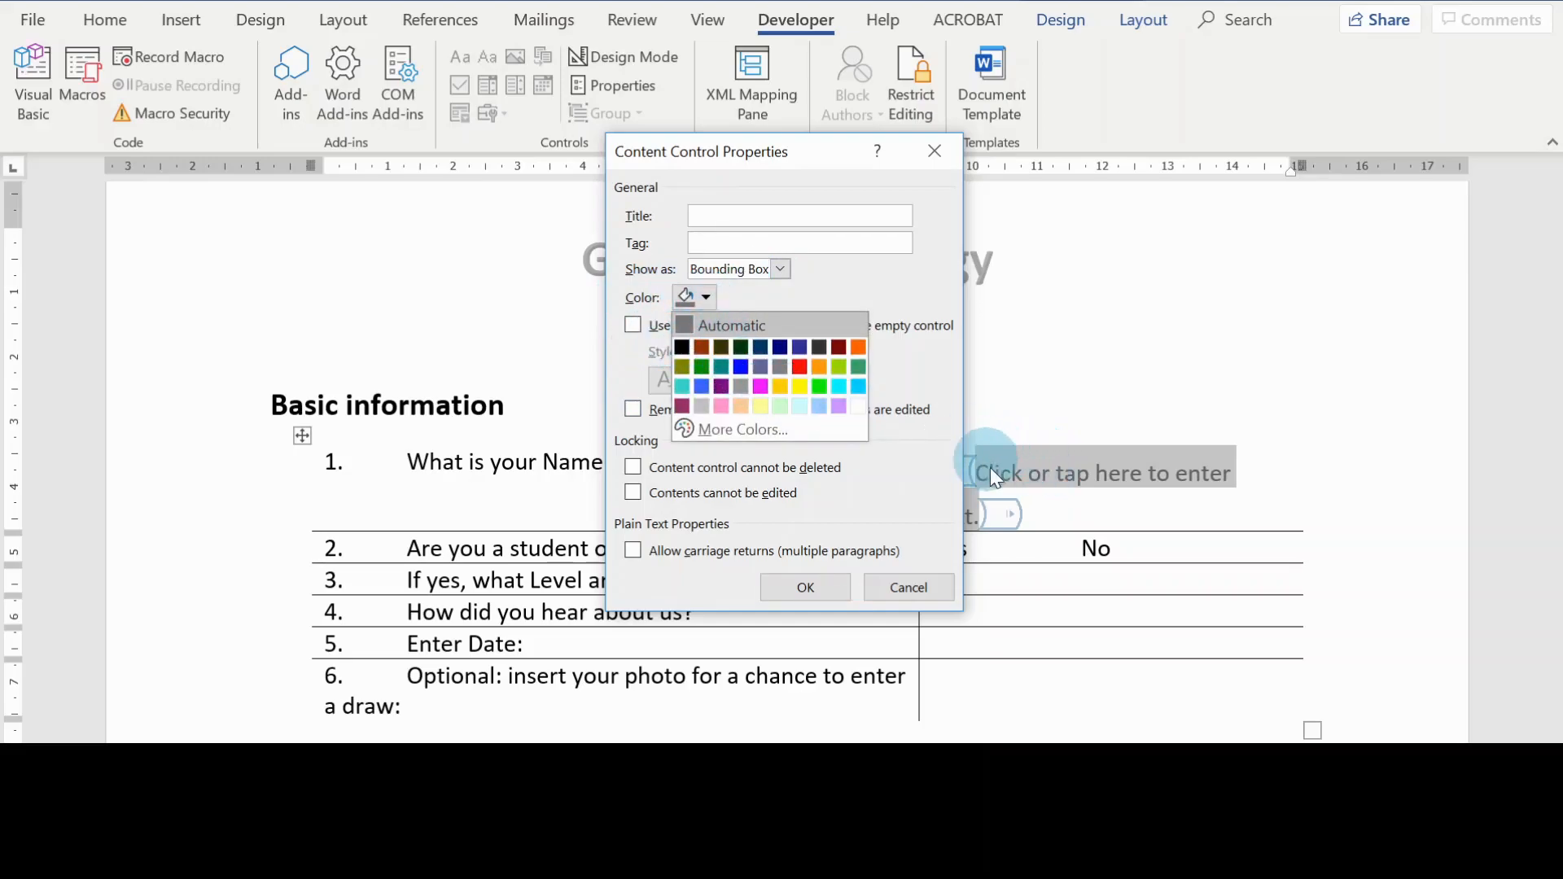
{"action": "left_click", "coordinate": [698, 348]}
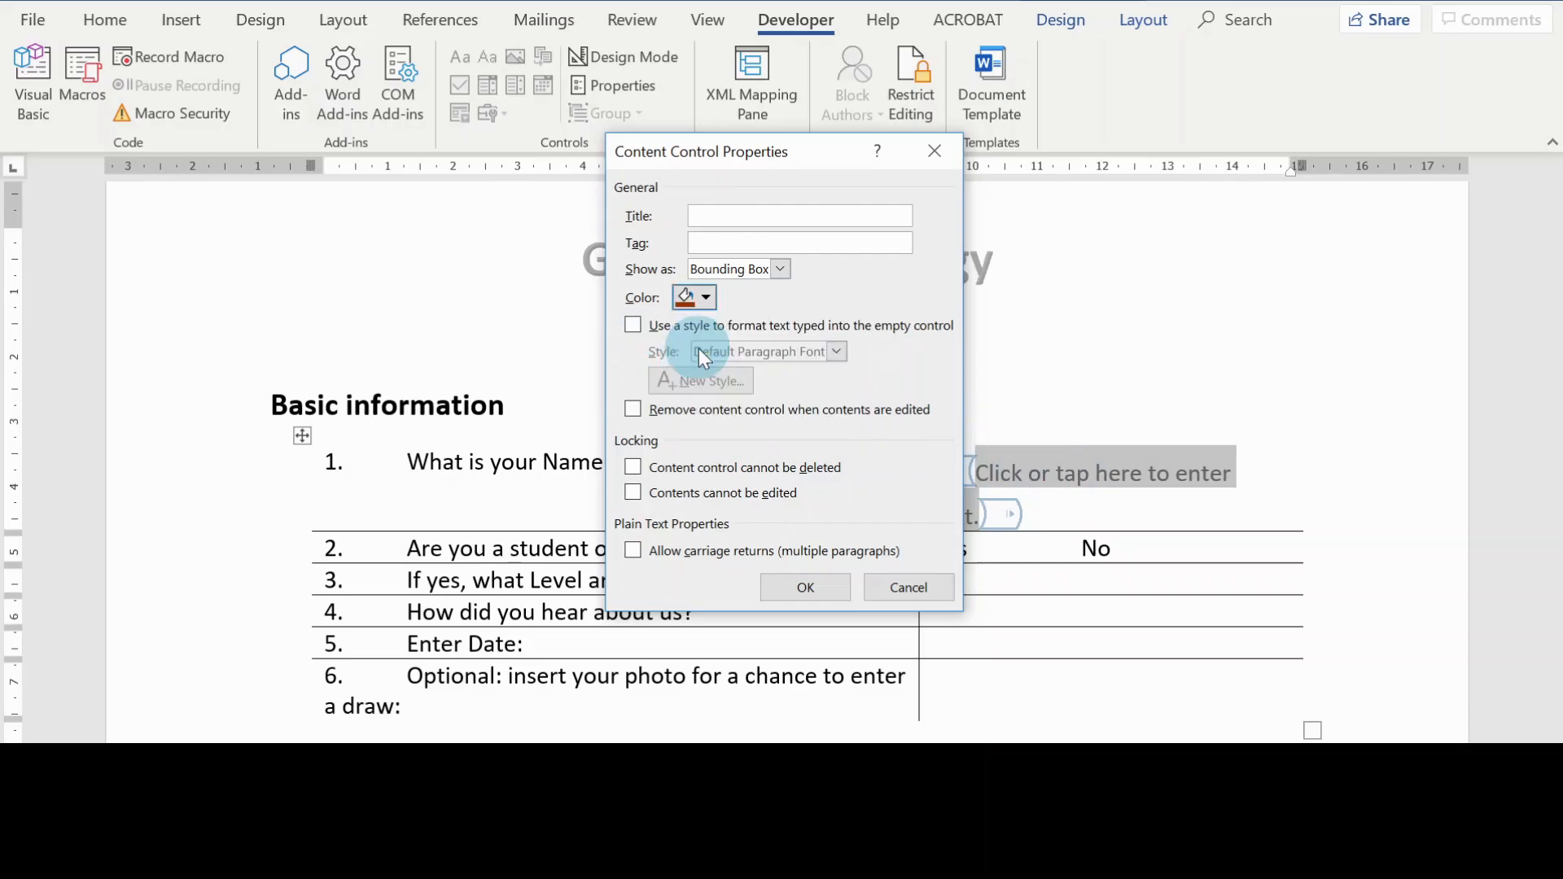
{"action": "left_click", "coordinate": [818, 584]}
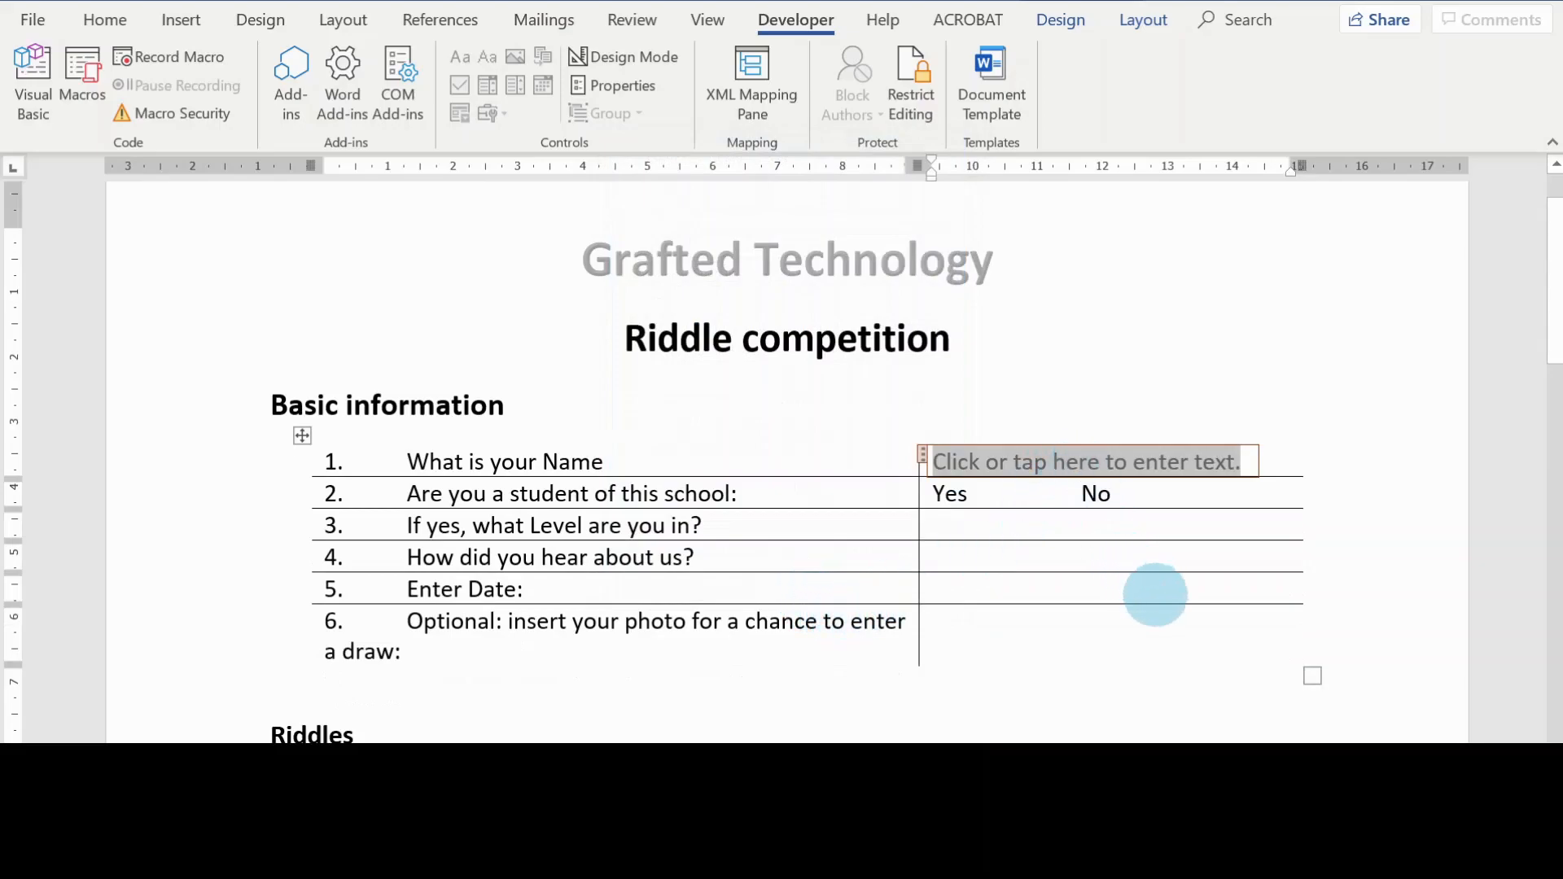
{"action": "left_click", "coordinate": [1150, 600]}
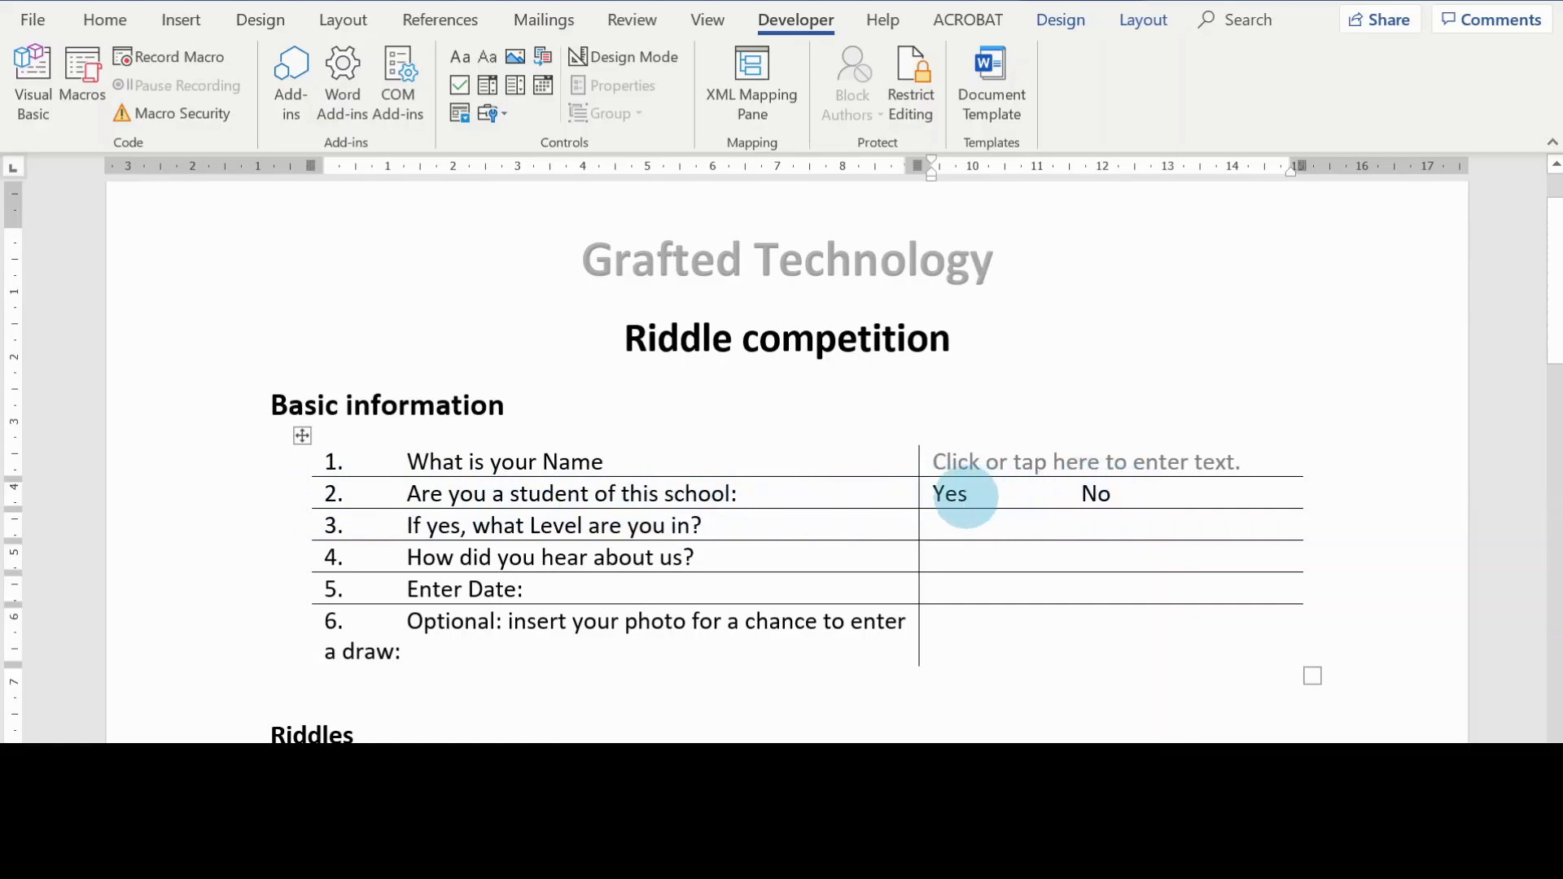
Step: Insert check box content controls after "Yes" and "No" in the answer cell for "Are you a student of this school"
{"action": "left_click", "coordinate": [977, 494]}
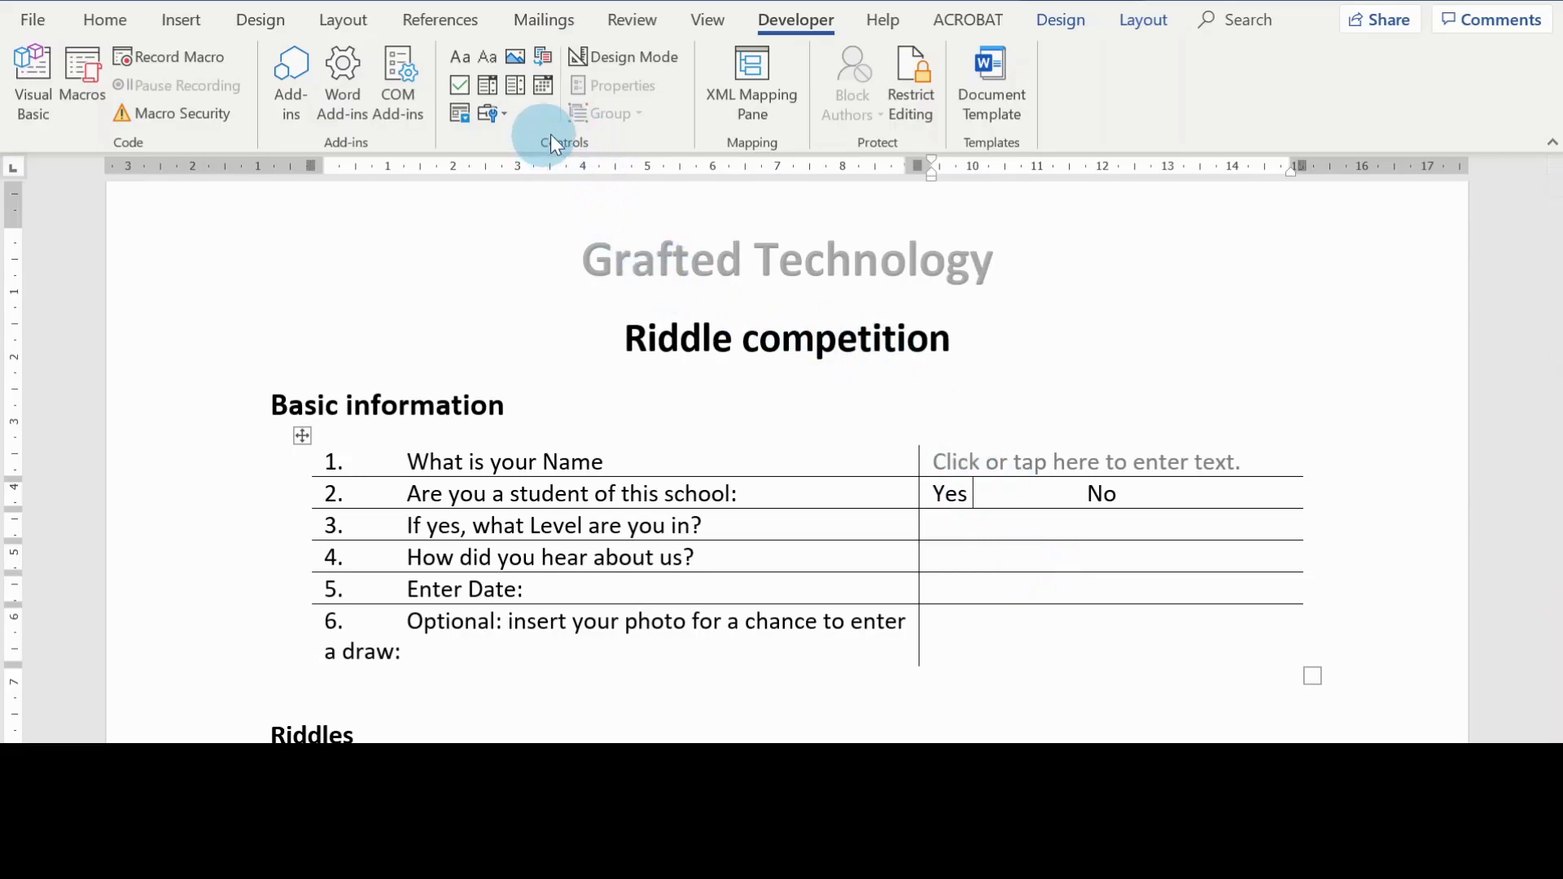
{"action": "left_click", "coordinate": [458, 83]}
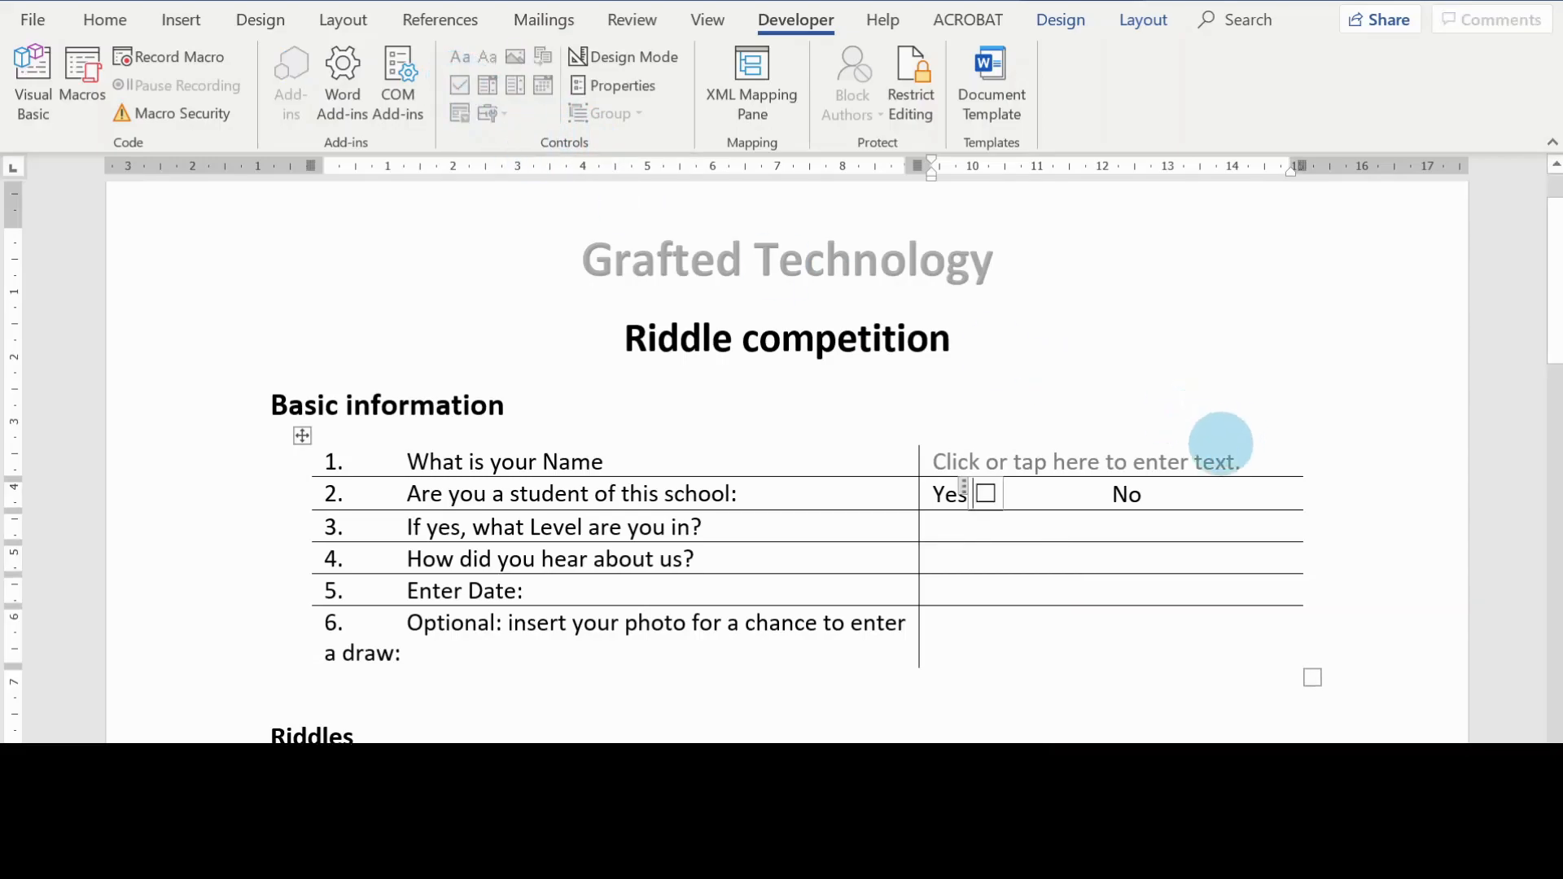
{"action": "left_click", "coordinate": [1139, 494]}
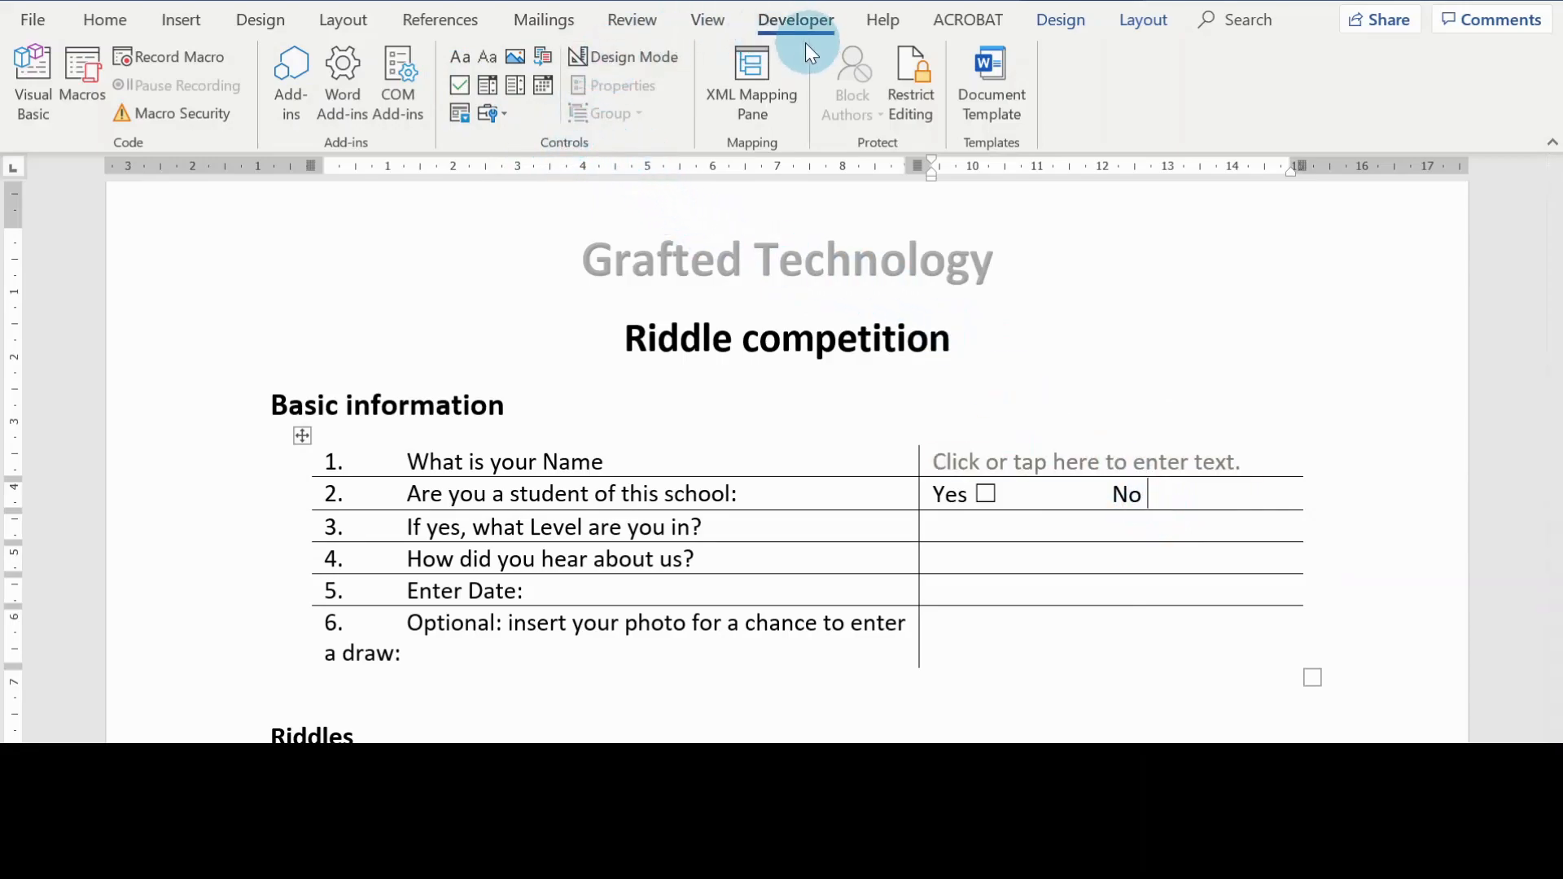
{"action": "left_click", "coordinate": [462, 85]}
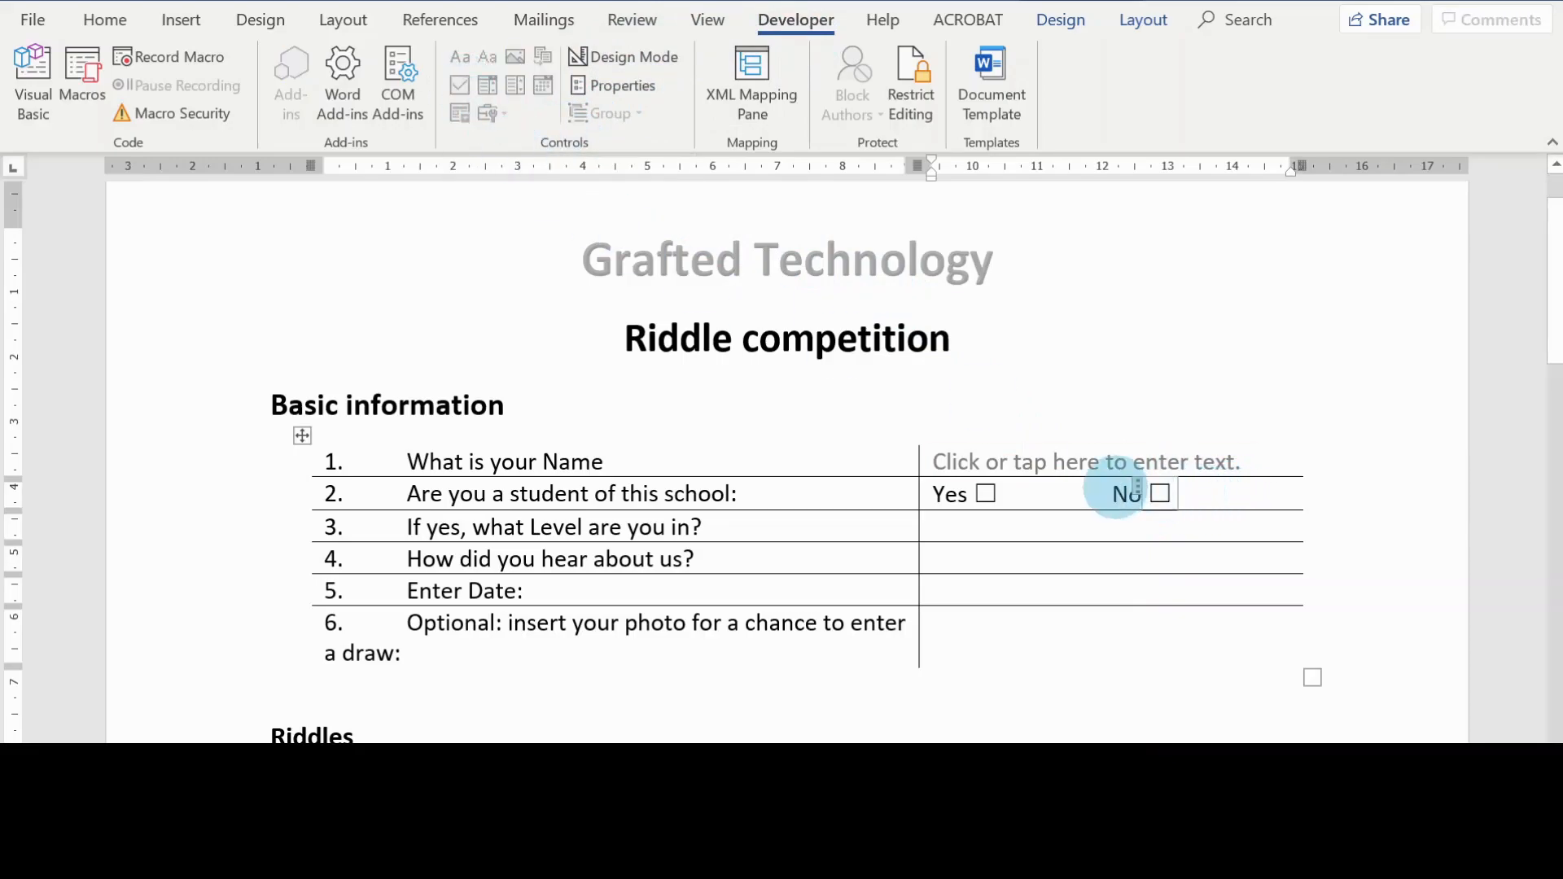
{"action": "left_click", "coordinate": [1169, 547]}
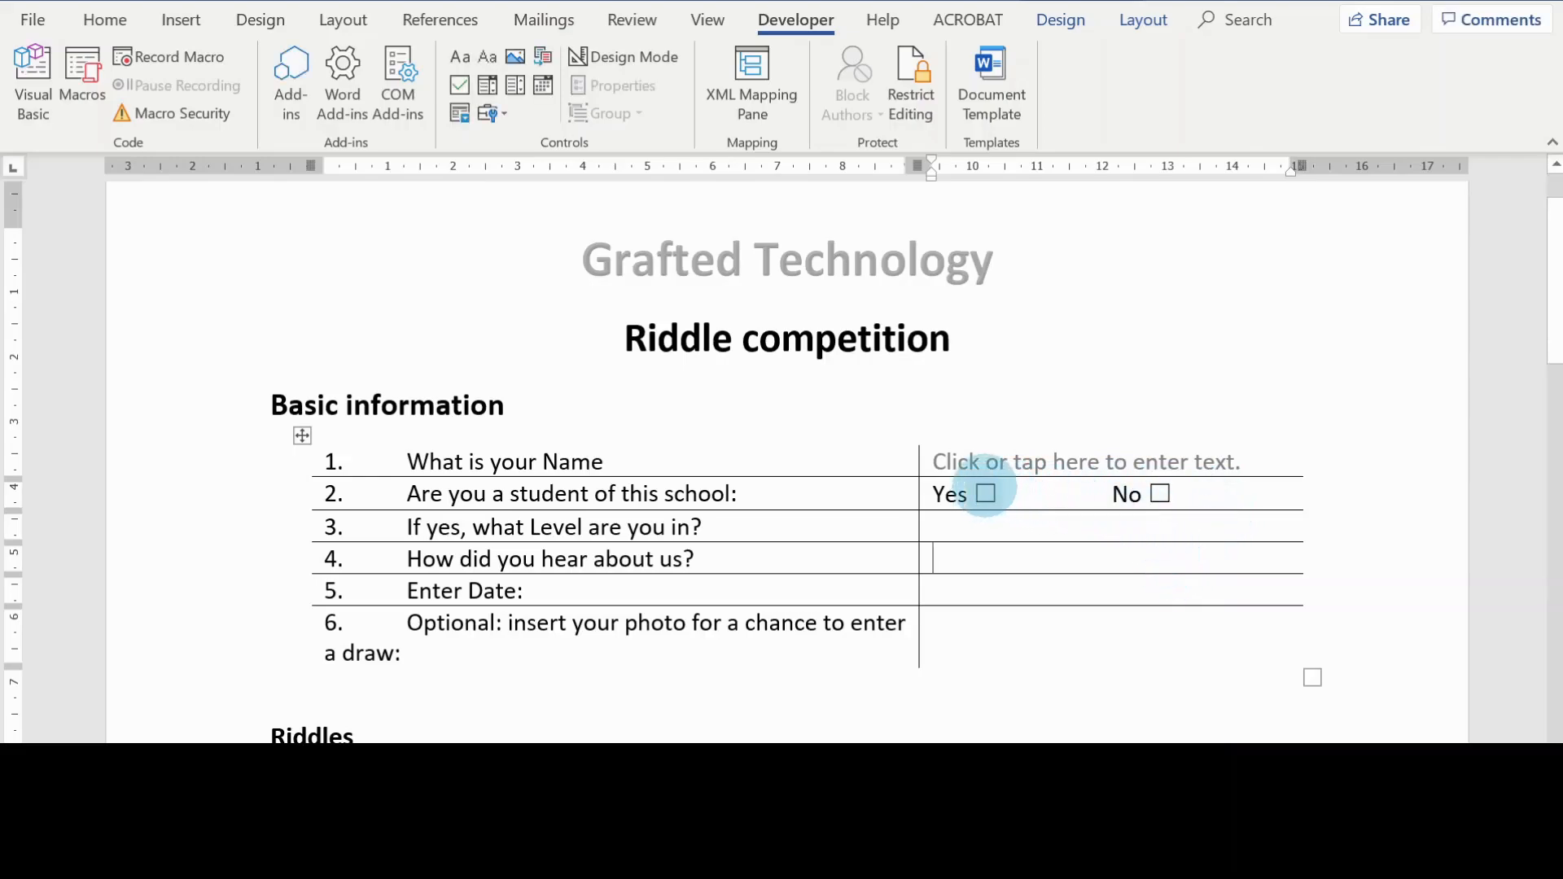
Step: Set the color of the "Yes" check box content control to brown
{"action": "left_click", "coordinate": [986, 494]}
{"action": "left_click", "coordinate": [986, 493]}
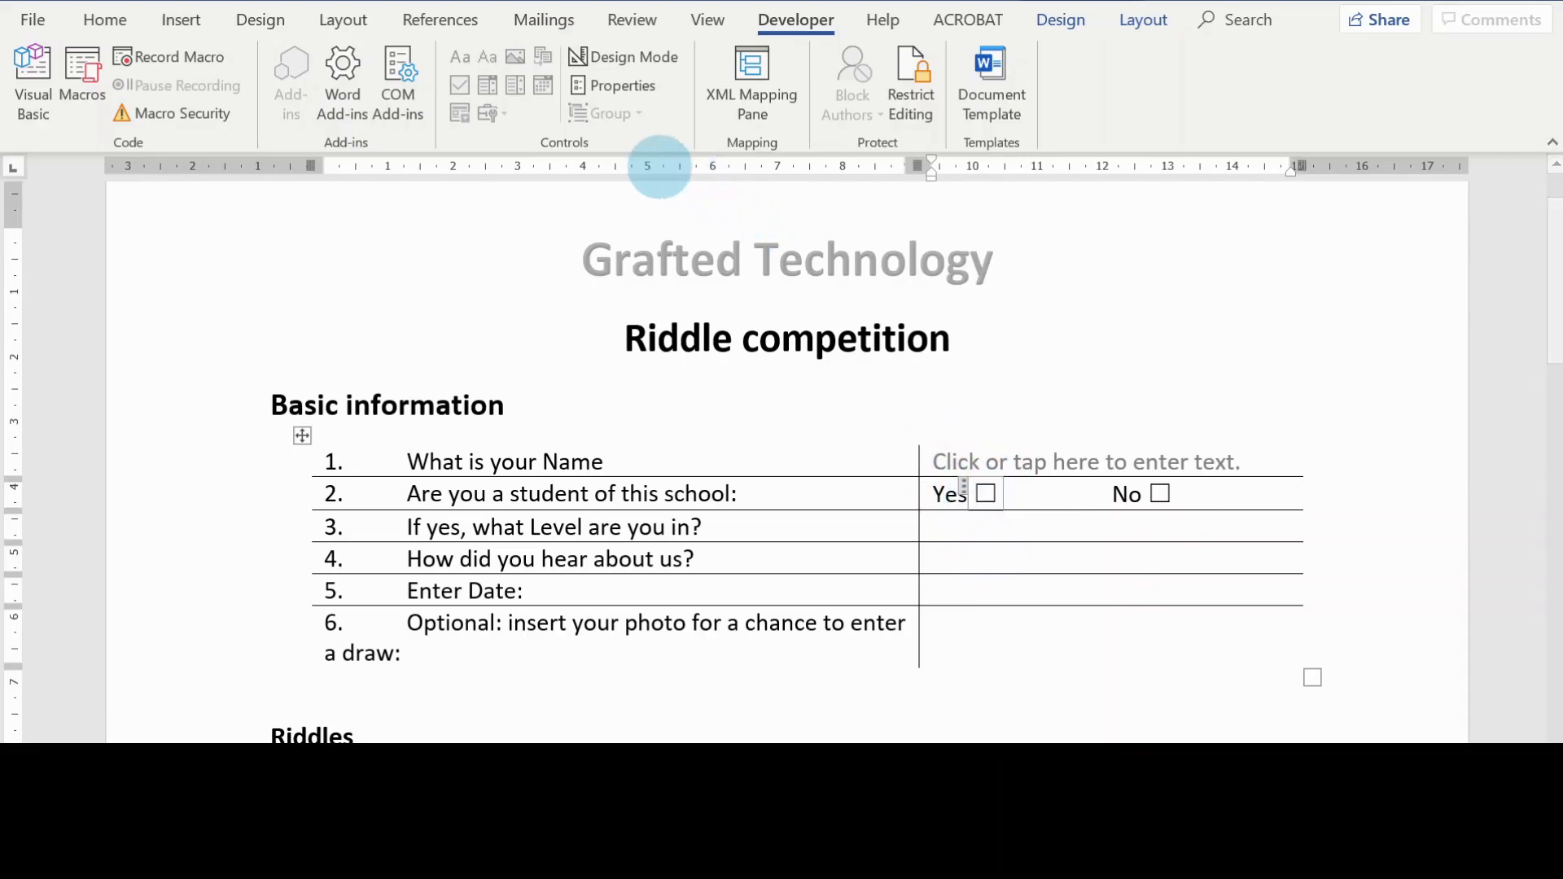
{"action": "left_click", "coordinate": [625, 86]}
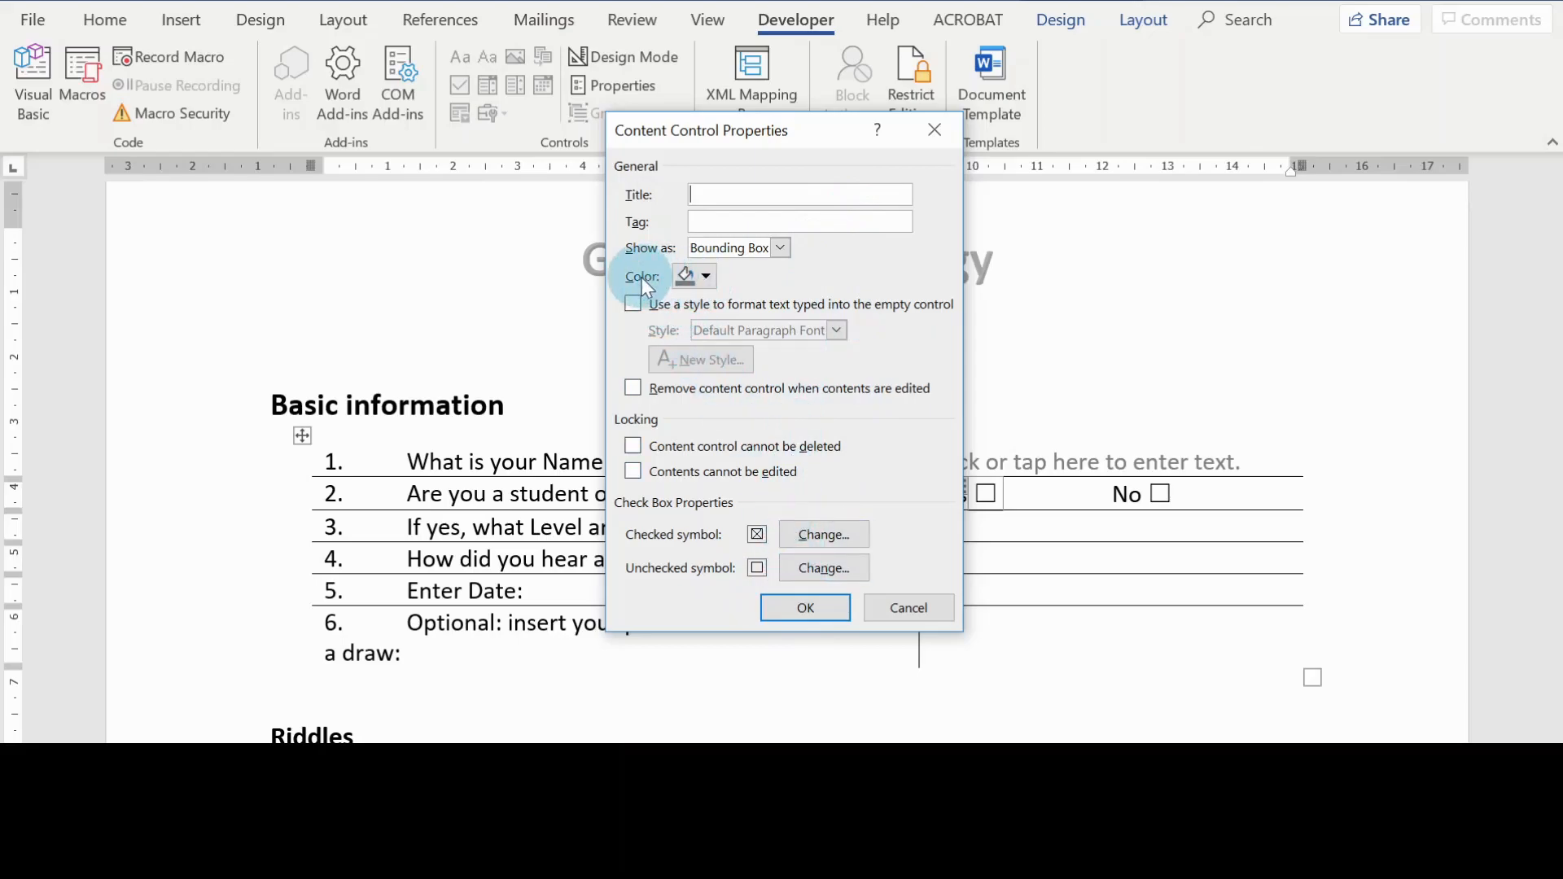
{"action": "left_click", "coordinate": [702, 277]}
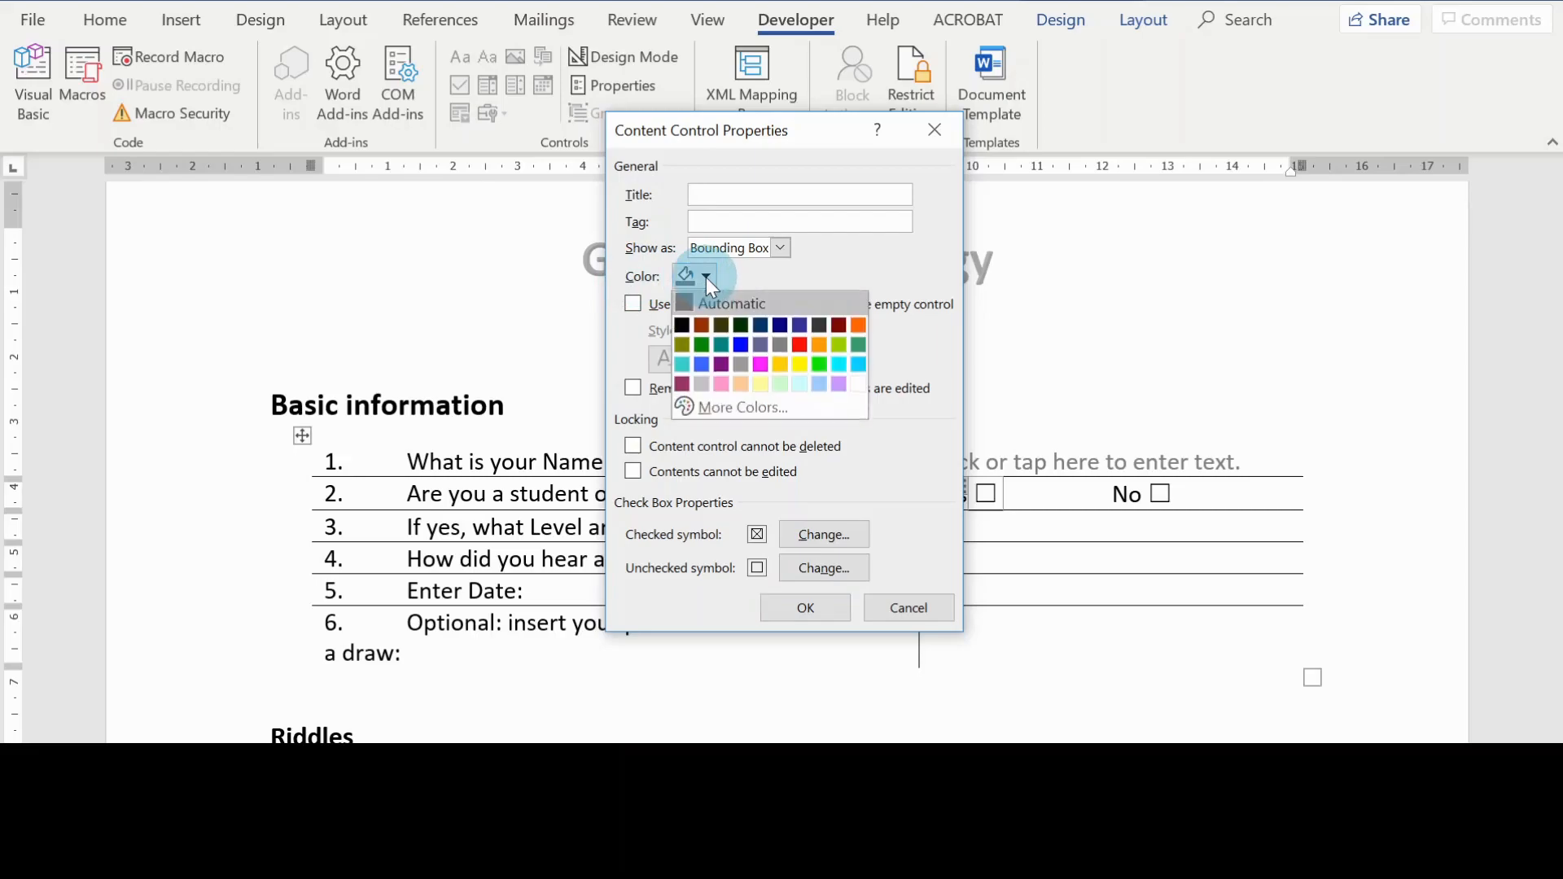
{"action": "left_click", "coordinate": [702, 329]}
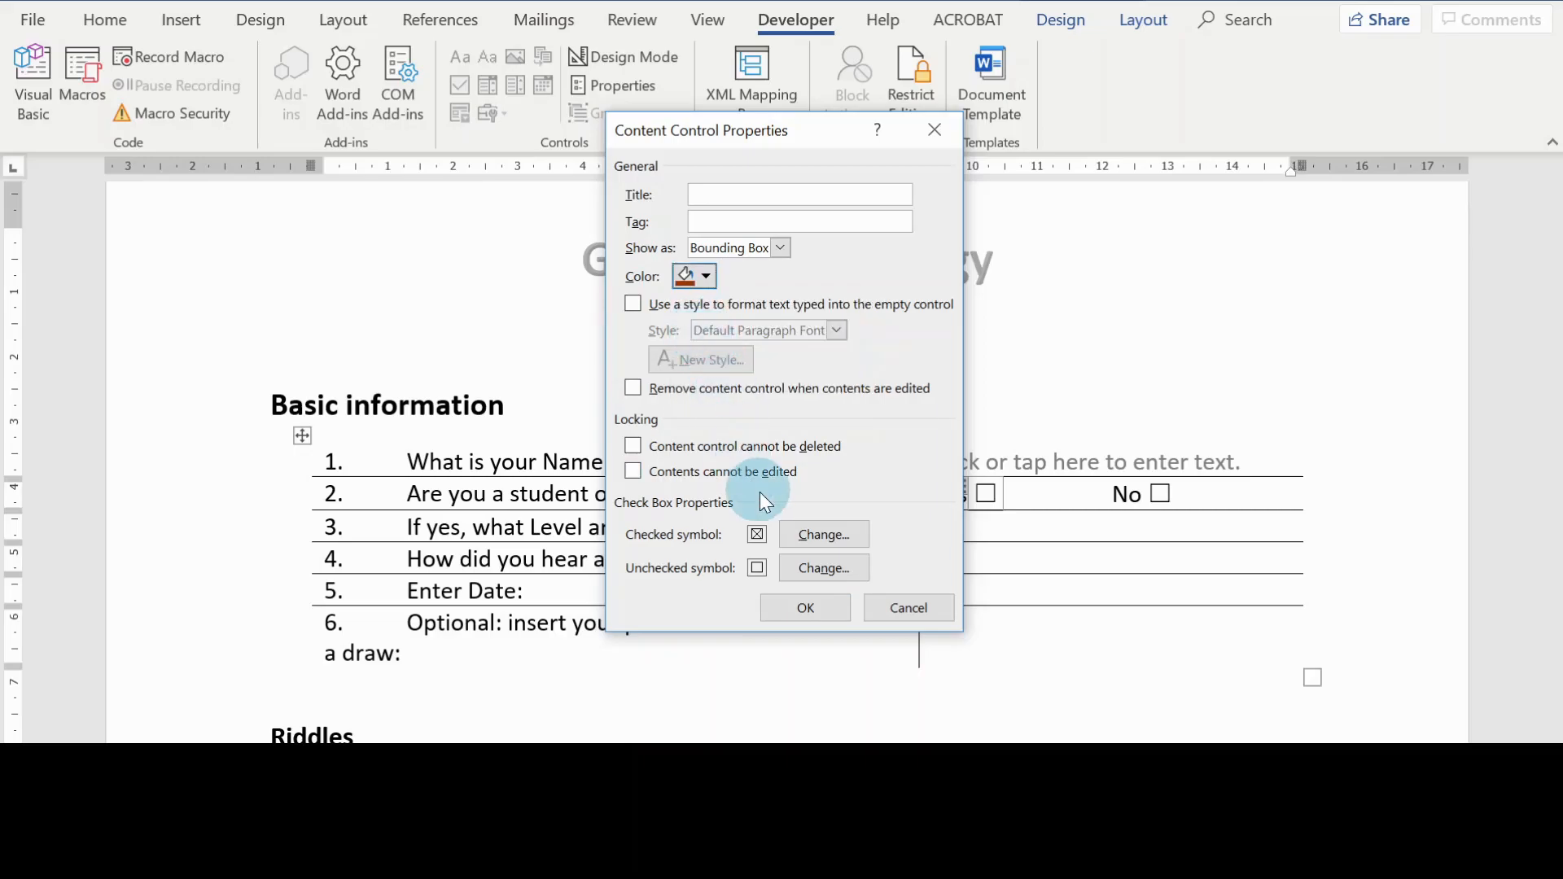
{"action": "left_click", "coordinate": [803, 608]}
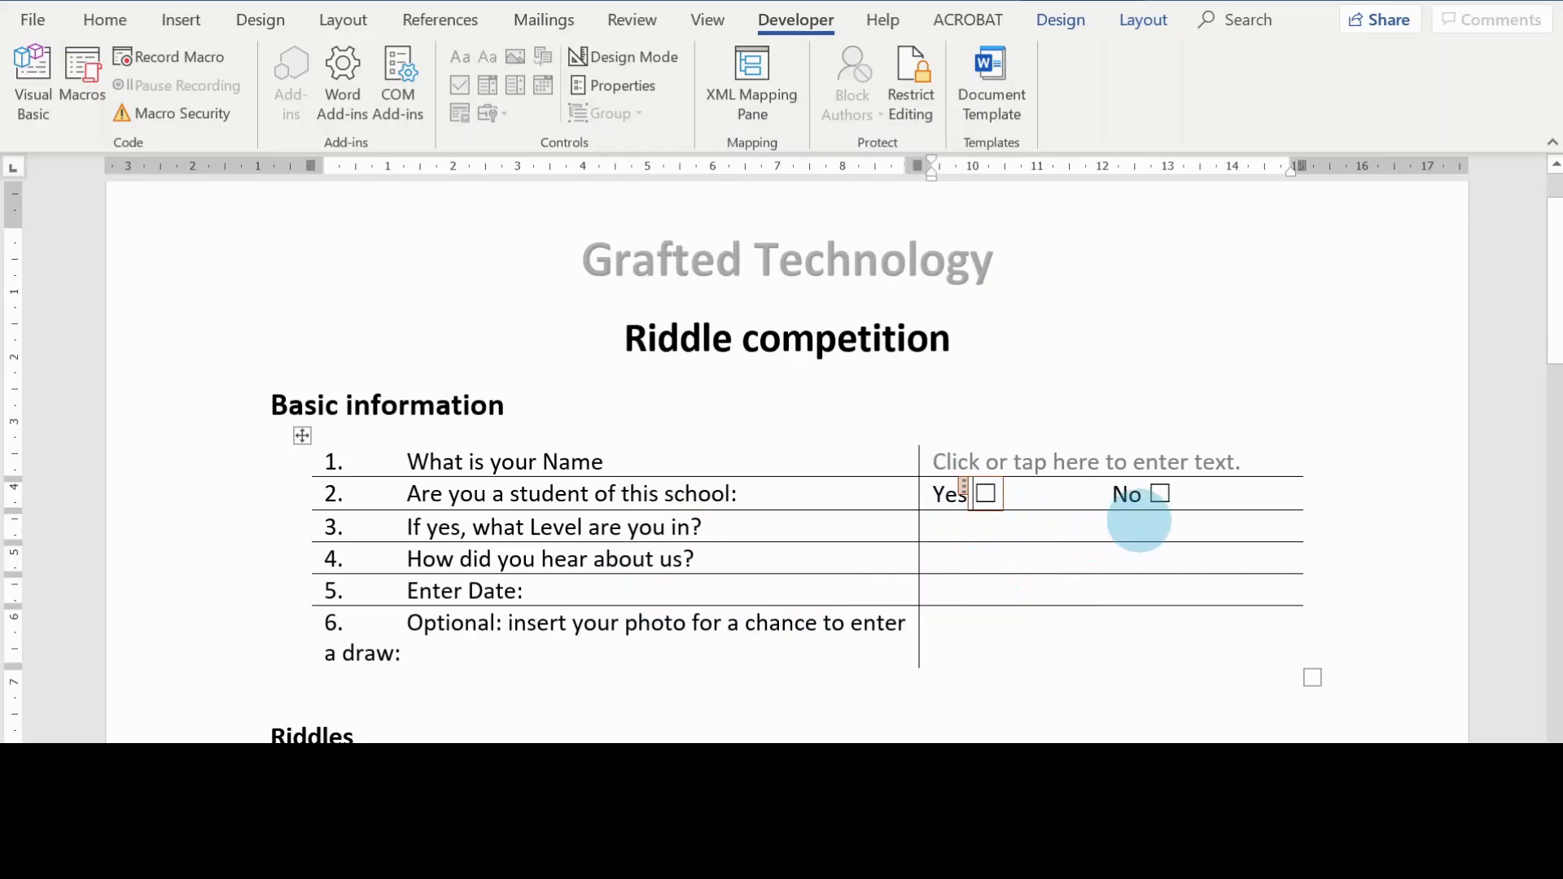
Step: Set the color of the "No" check box content control to the same brown
{"action": "left_click", "coordinate": [1196, 495]}
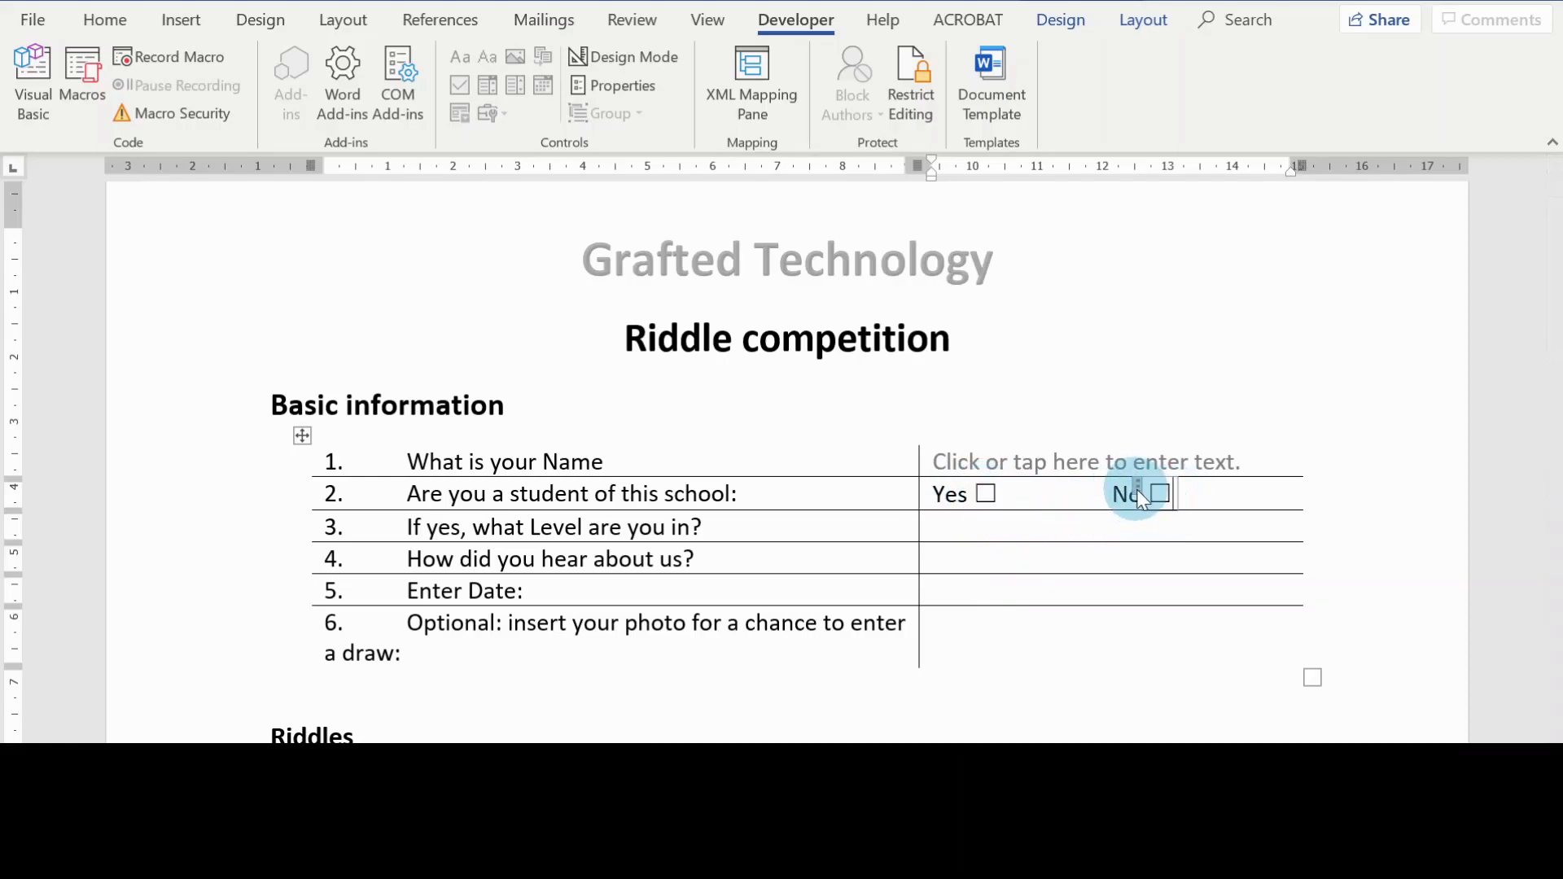
{"action": "left_click", "coordinate": [623, 91]}
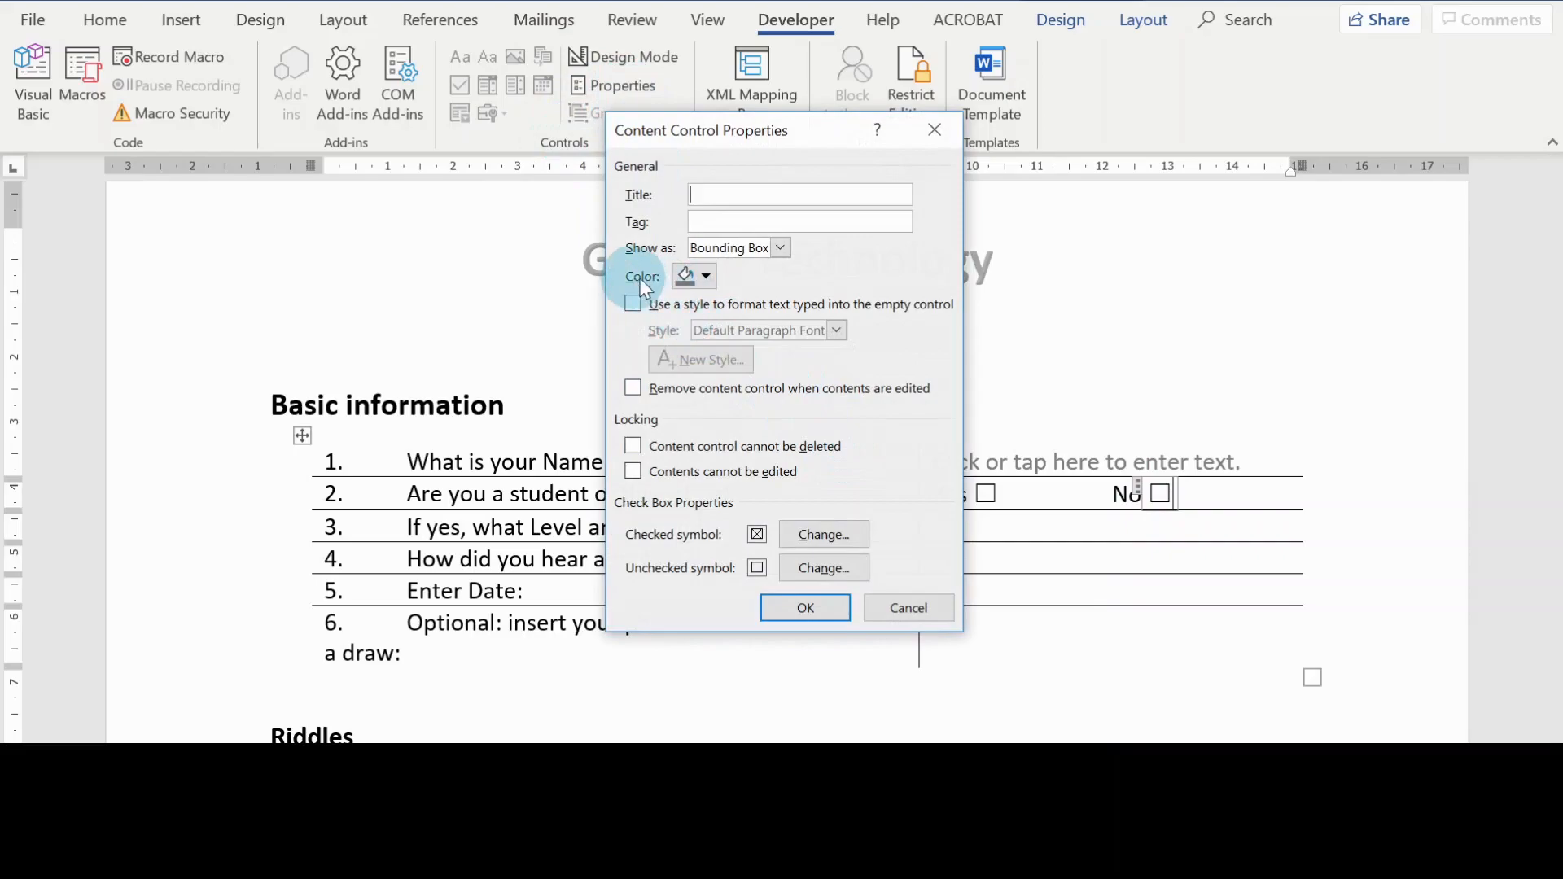
{"action": "left_click", "coordinate": [705, 276]}
{"action": "left_click", "coordinate": [703, 328]}
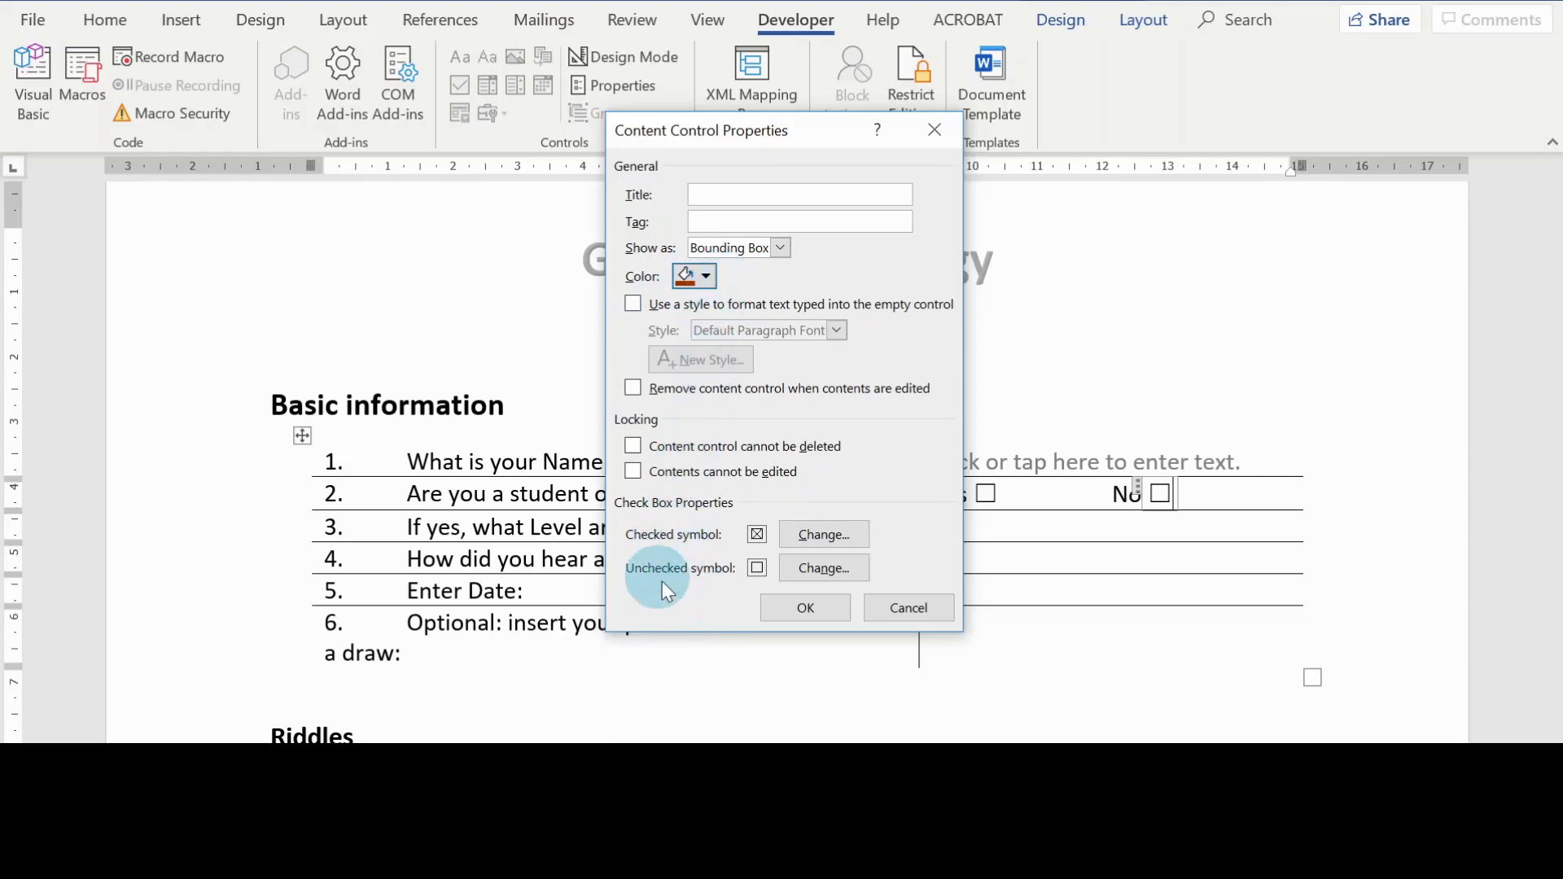
{"action": "left_click", "coordinate": [822, 609]}
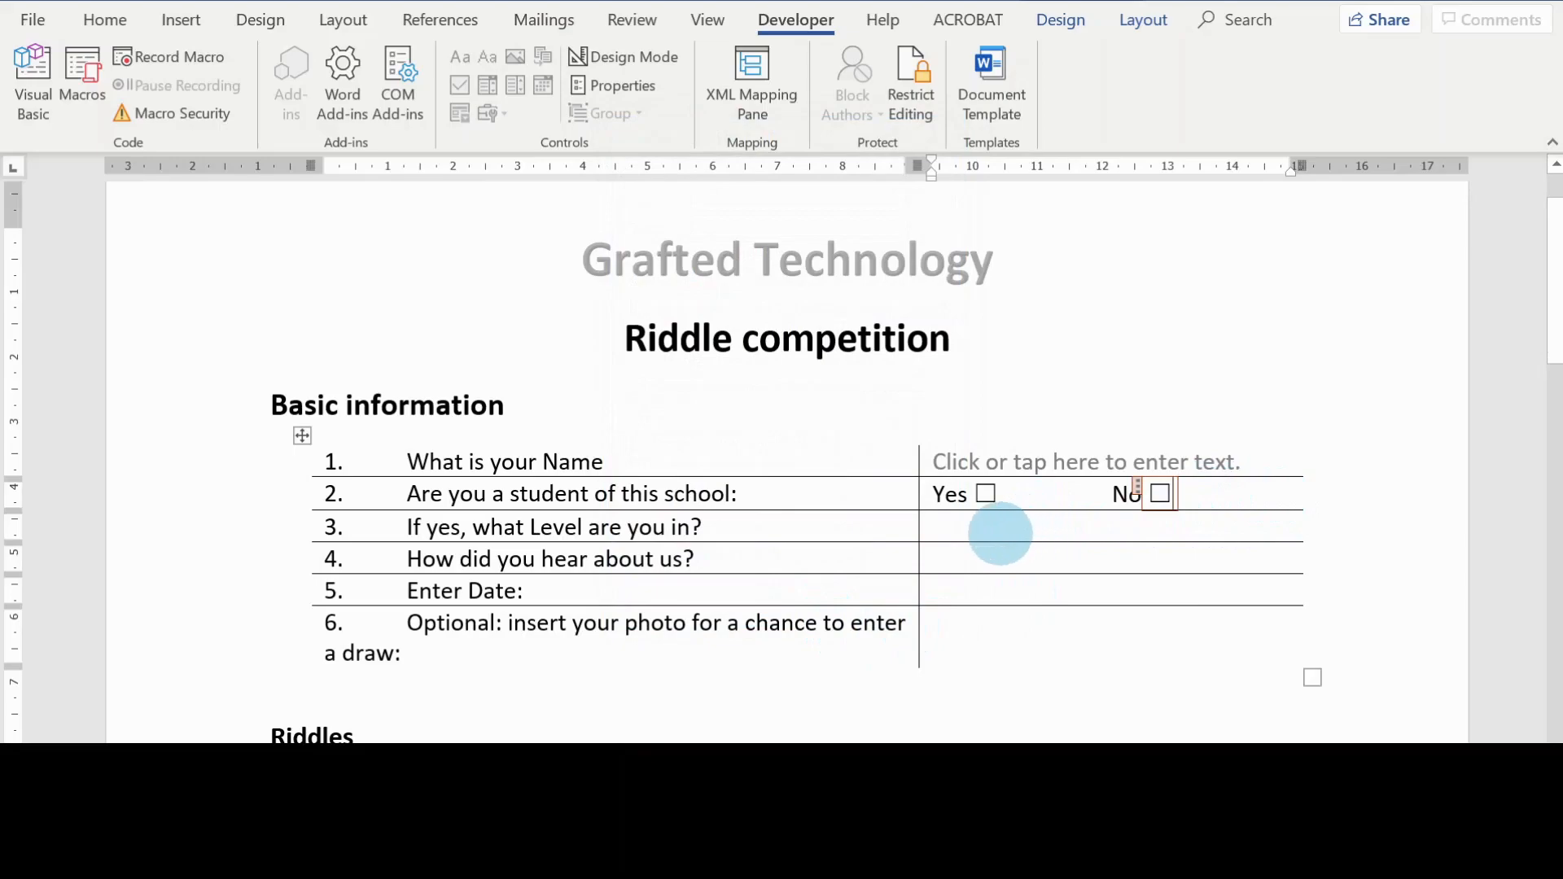
Step: Insert a plain text content control in the answer cell for "If yes, what Level are you in?" and color it brown
{"action": "left_click", "coordinate": [999, 513]}
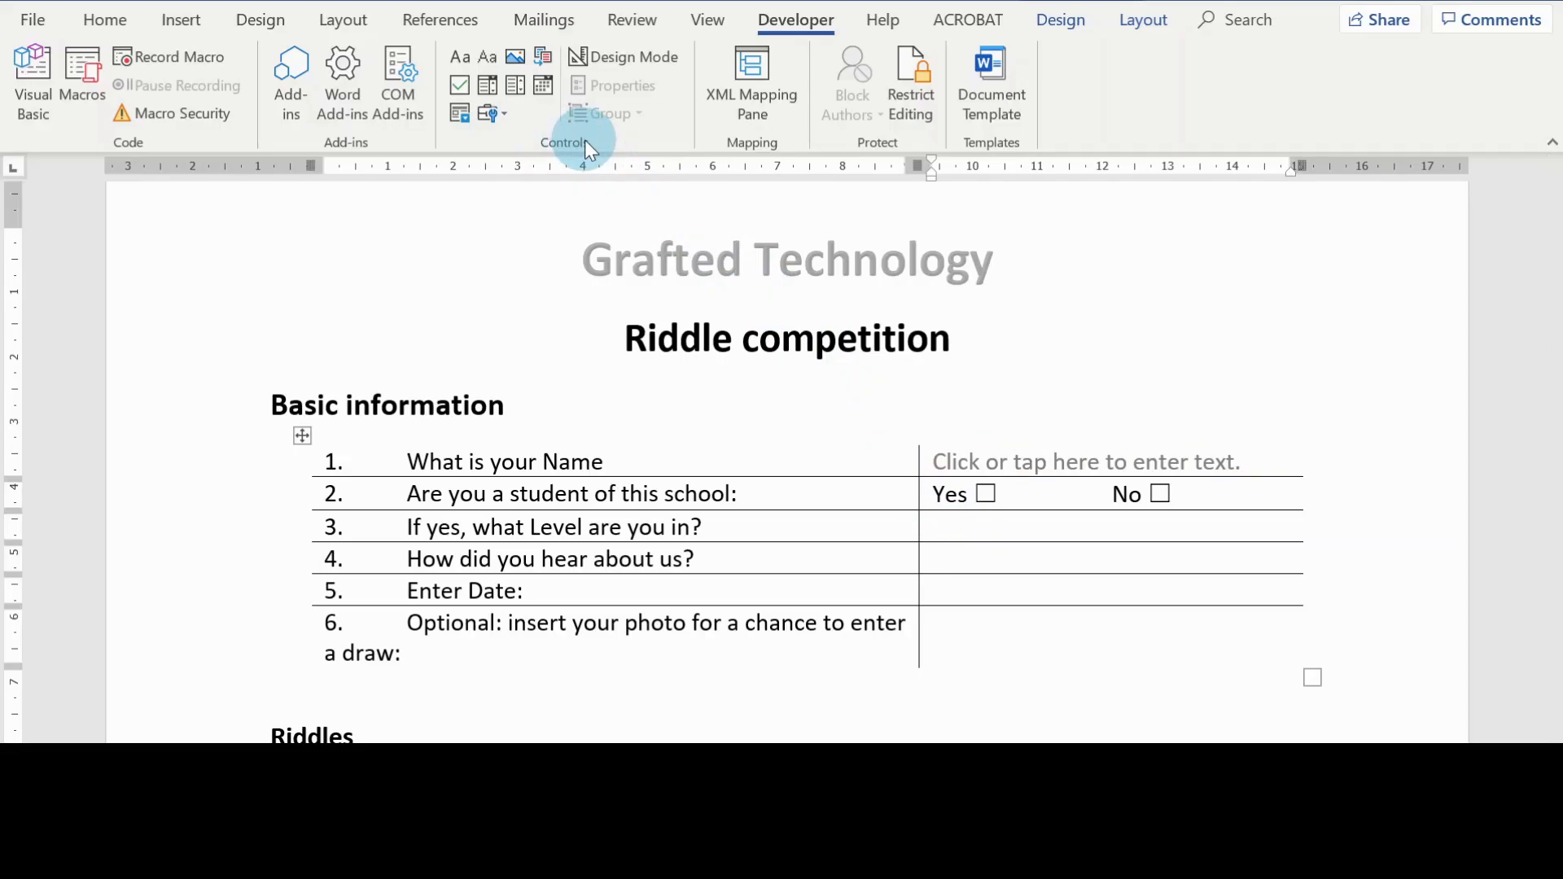
{"action": "left_click", "coordinate": [488, 57]}
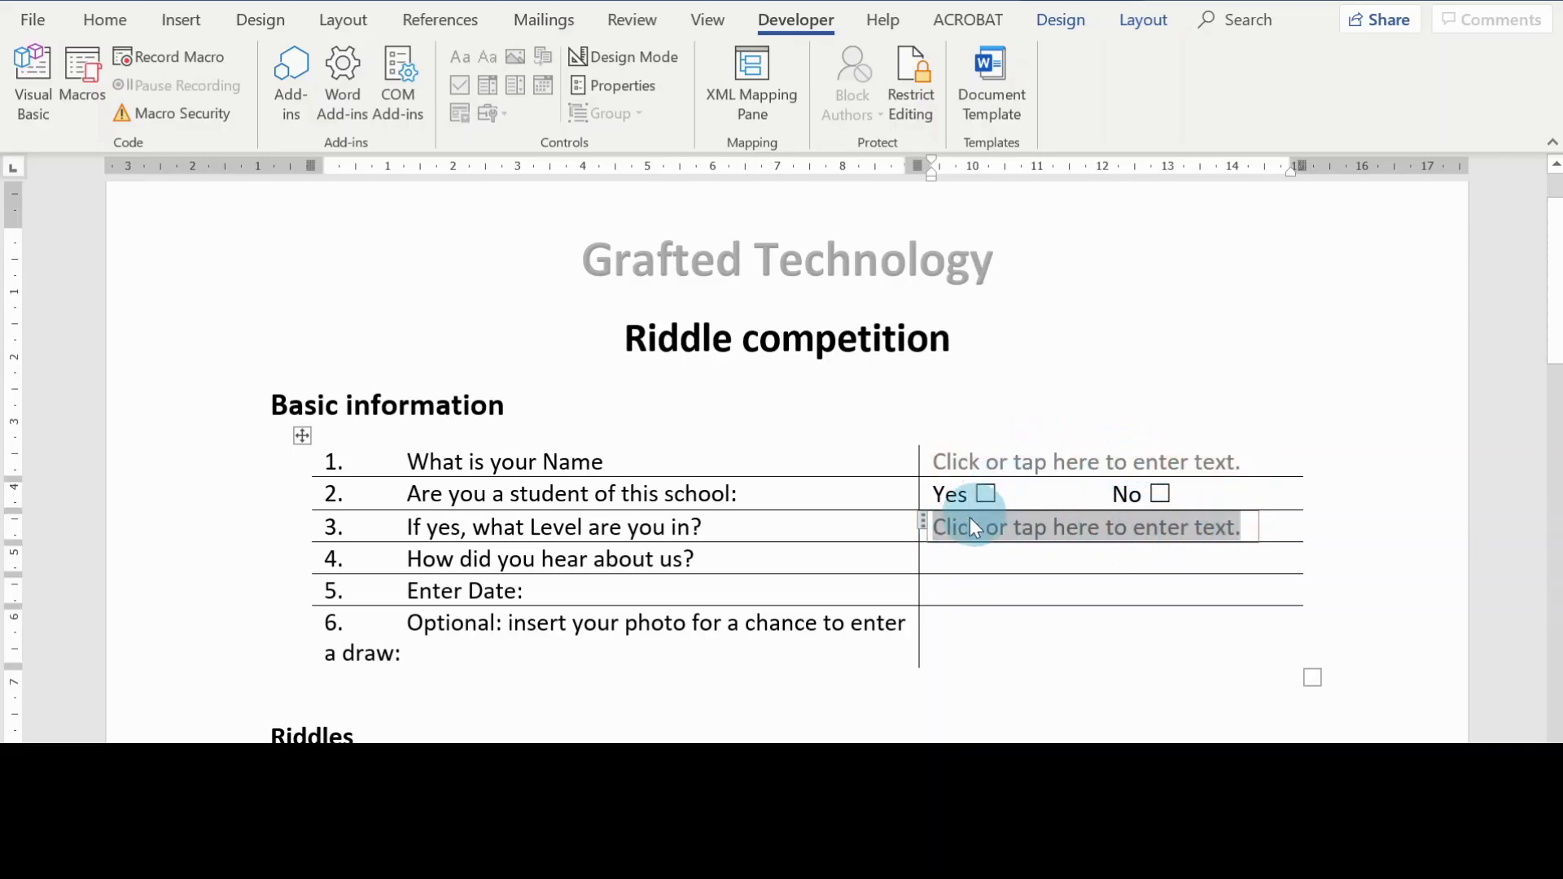
{"action": "left_click", "coordinate": [628, 85]}
{"action": "left_click", "coordinate": [704, 299]}
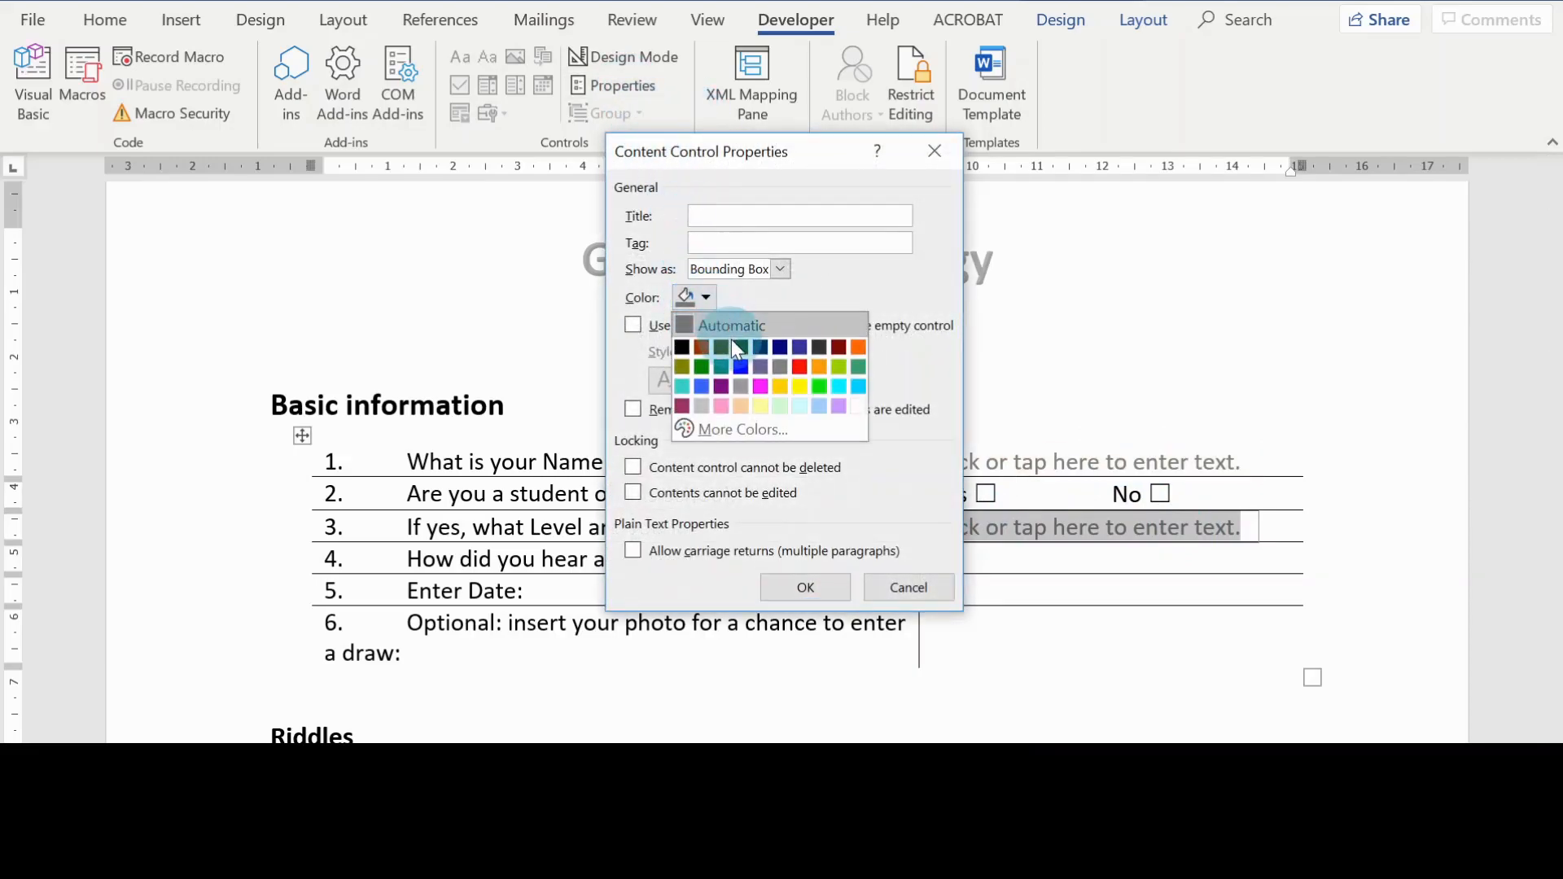
{"action": "left_click", "coordinate": [701, 346]}
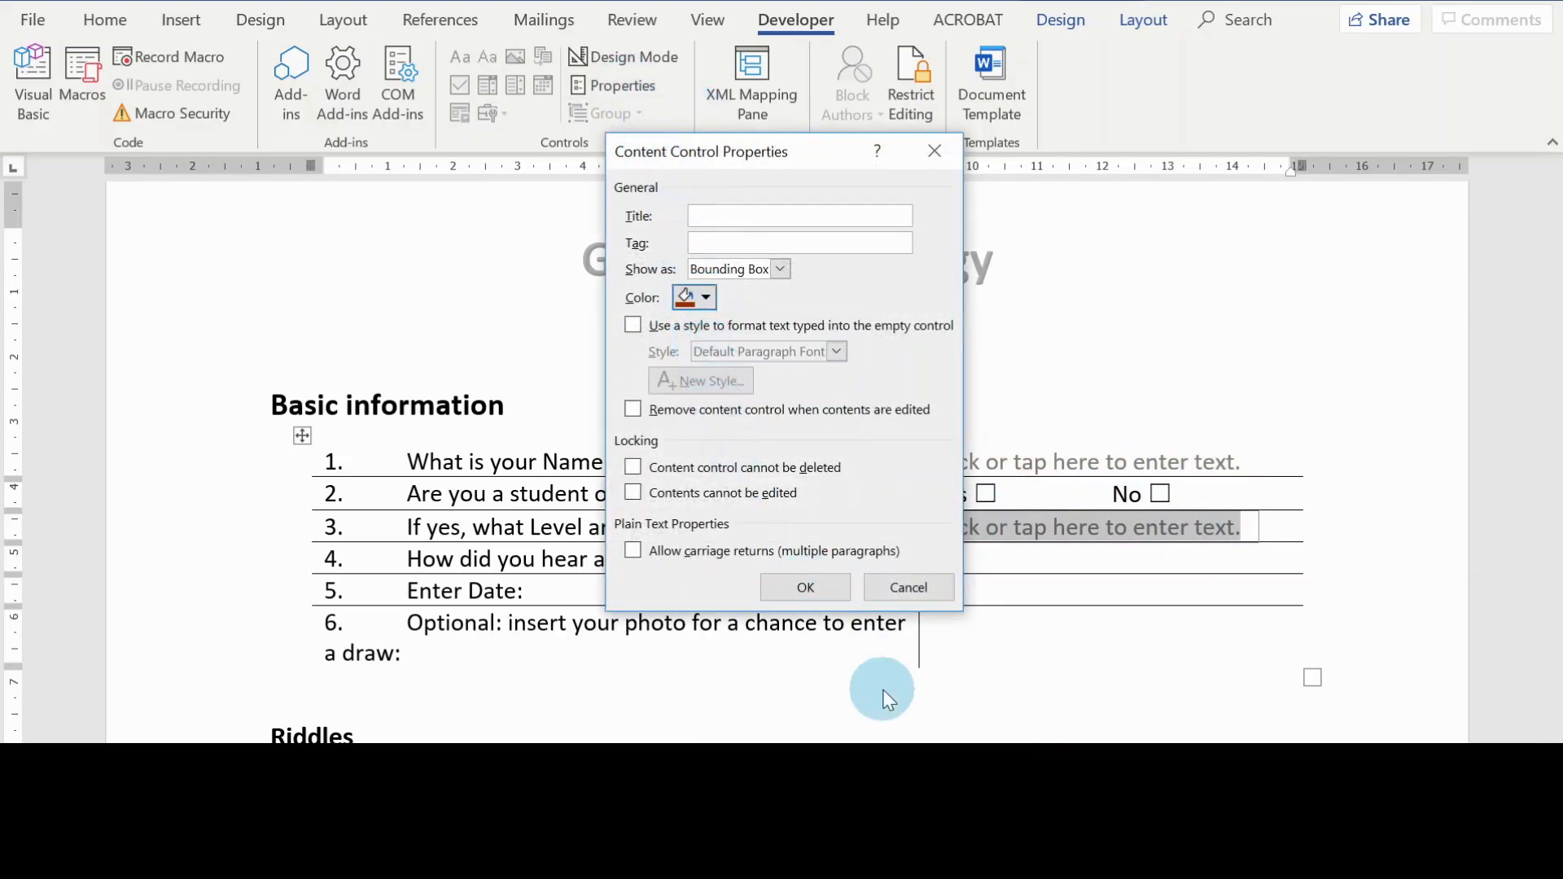
{"action": "left_click", "coordinate": [801, 587]}
Step: Add a plain text content control in the answer cell for "How did you hear about us?" and set its color to brown
{"action": "left_click", "coordinate": [1172, 564]}
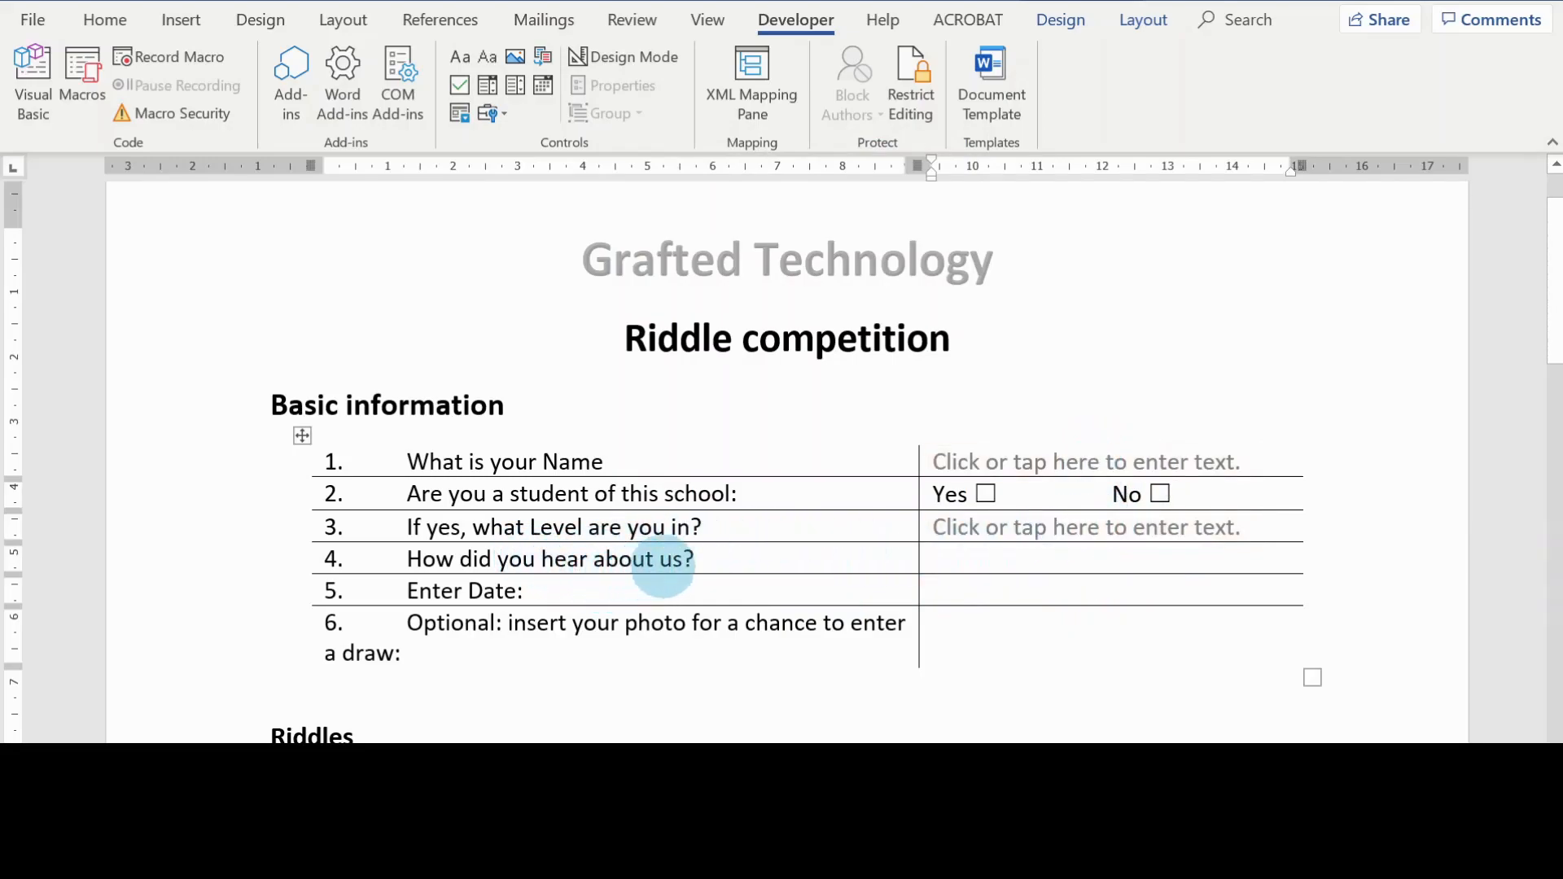
{"action": "left_click", "coordinate": [486, 60]}
{"action": "left_click", "coordinate": [620, 86]}
{"action": "left_click", "coordinate": [699, 298]}
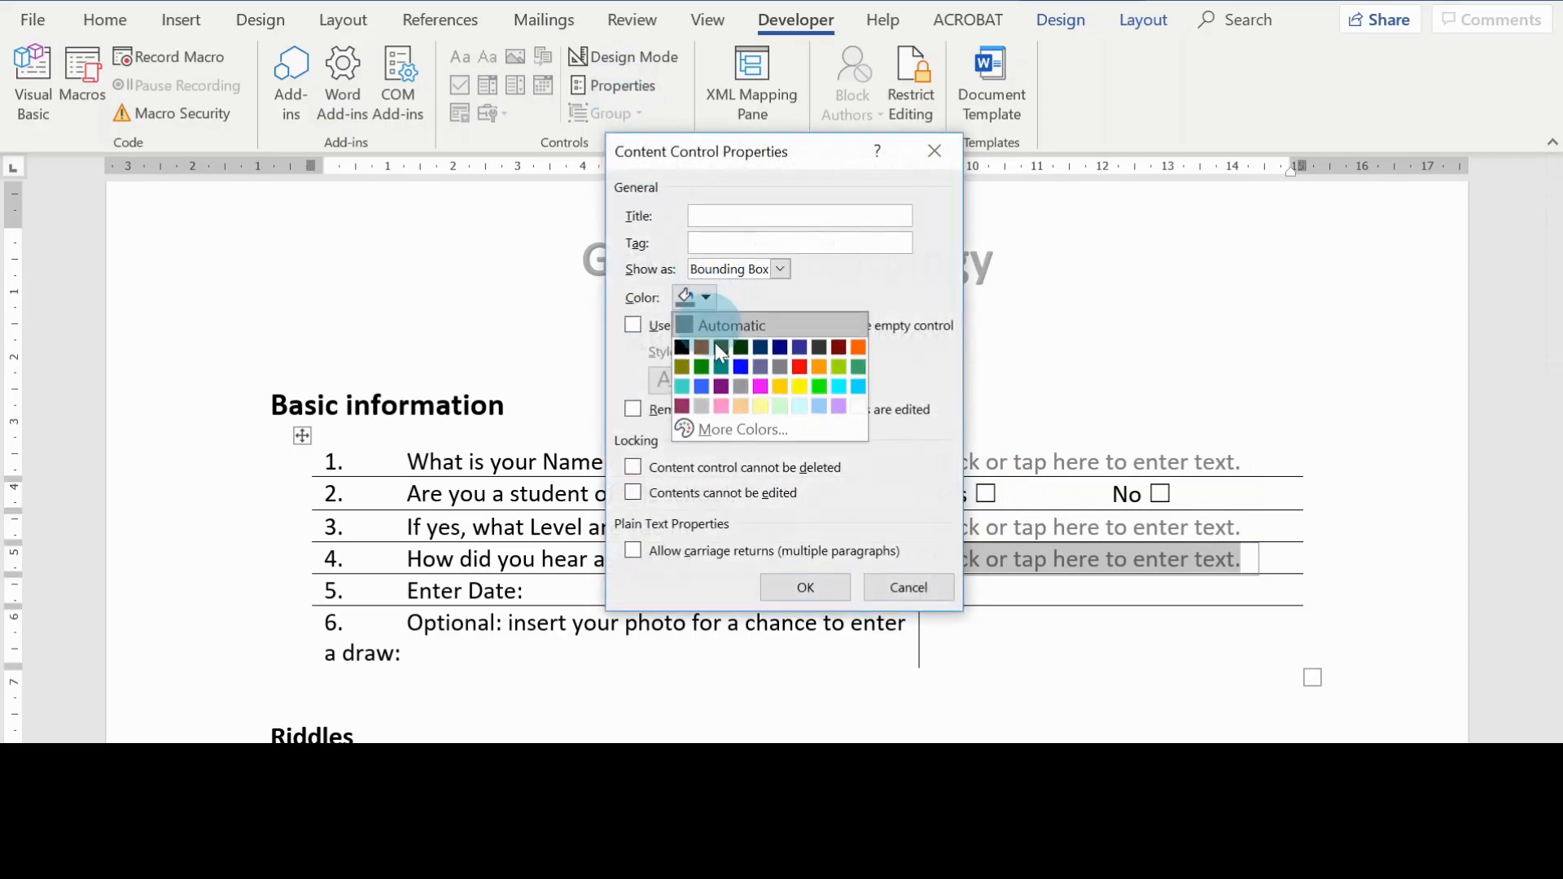
{"action": "left_click", "coordinate": [697, 352]}
{"action": "left_click", "coordinate": [793, 588]}
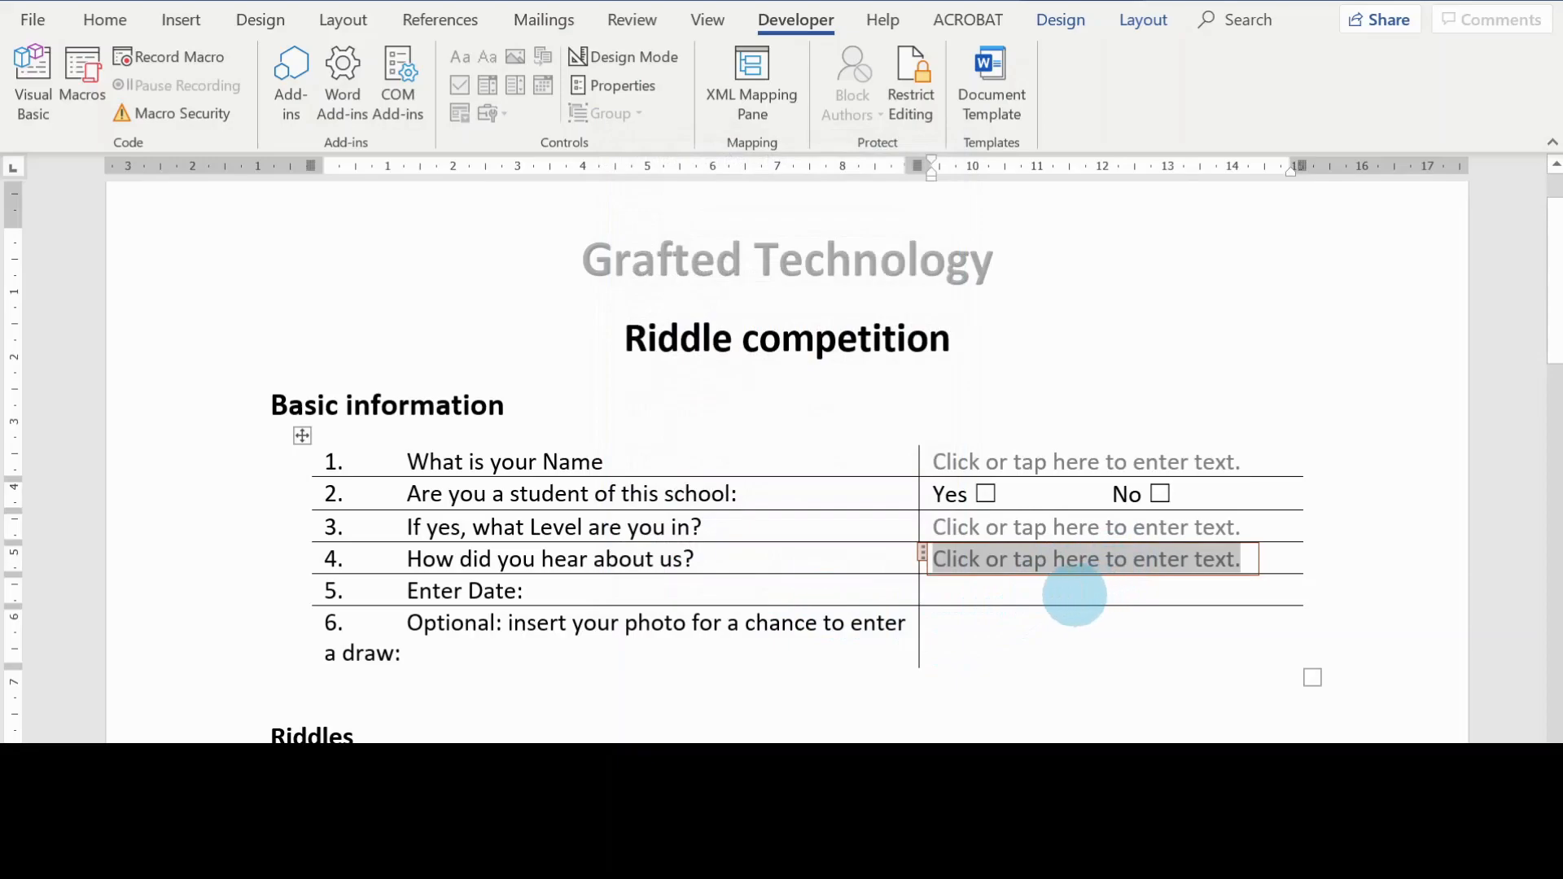
Step: Insert a date picker content control in the answer cell for "Enter Date" and preview its calendar
{"action": "left_click", "coordinate": [1074, 589]}
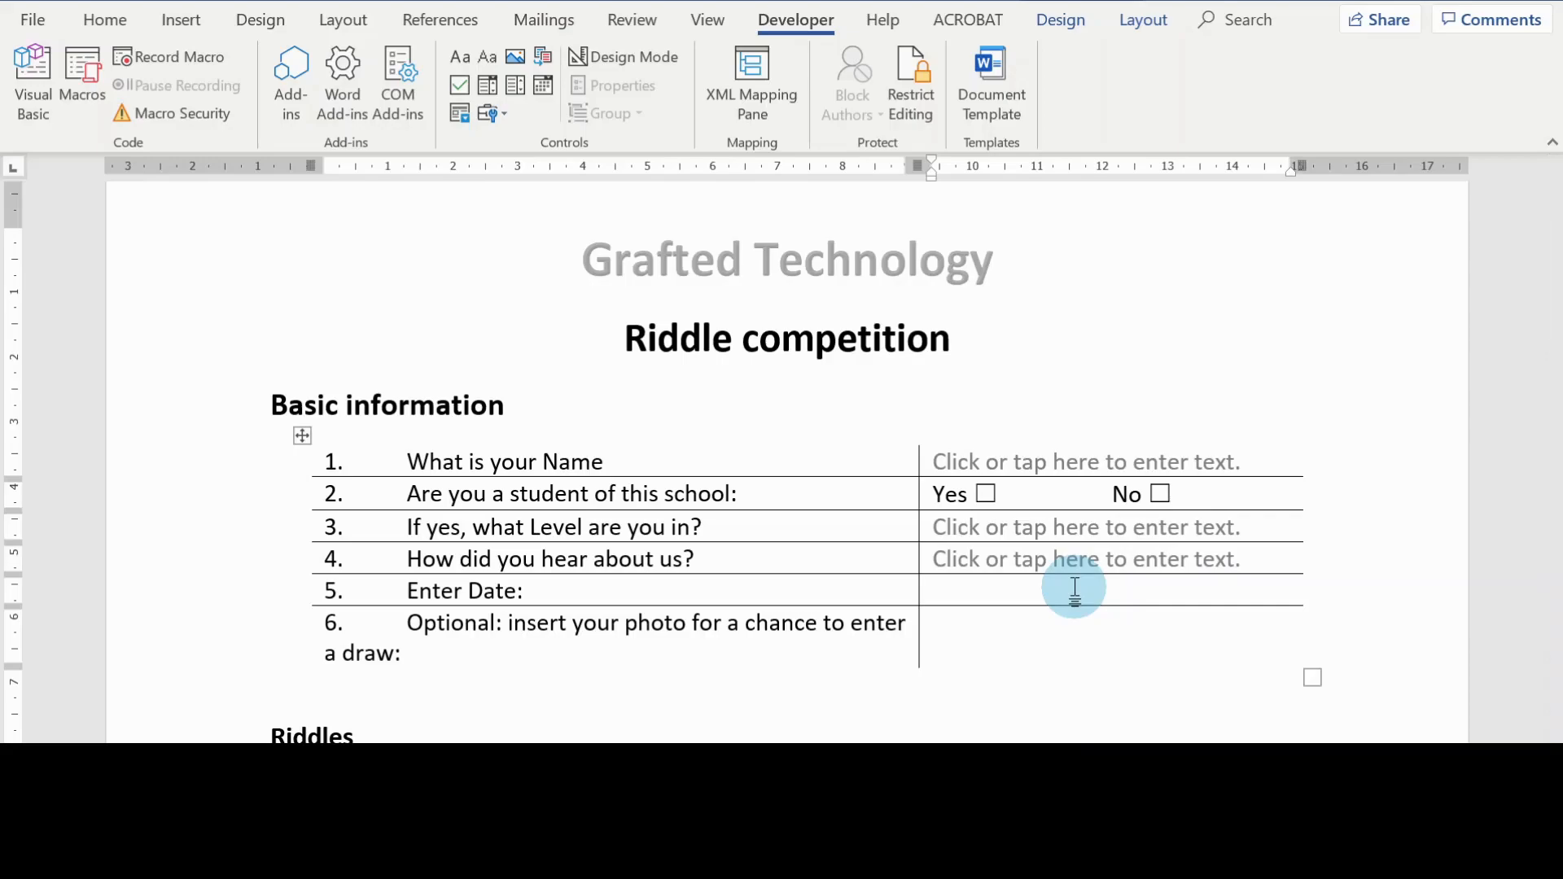
{"action": "scroll", "coordinate": [997, 635], "scroll_direction": "down", "scroll_amount": 1}
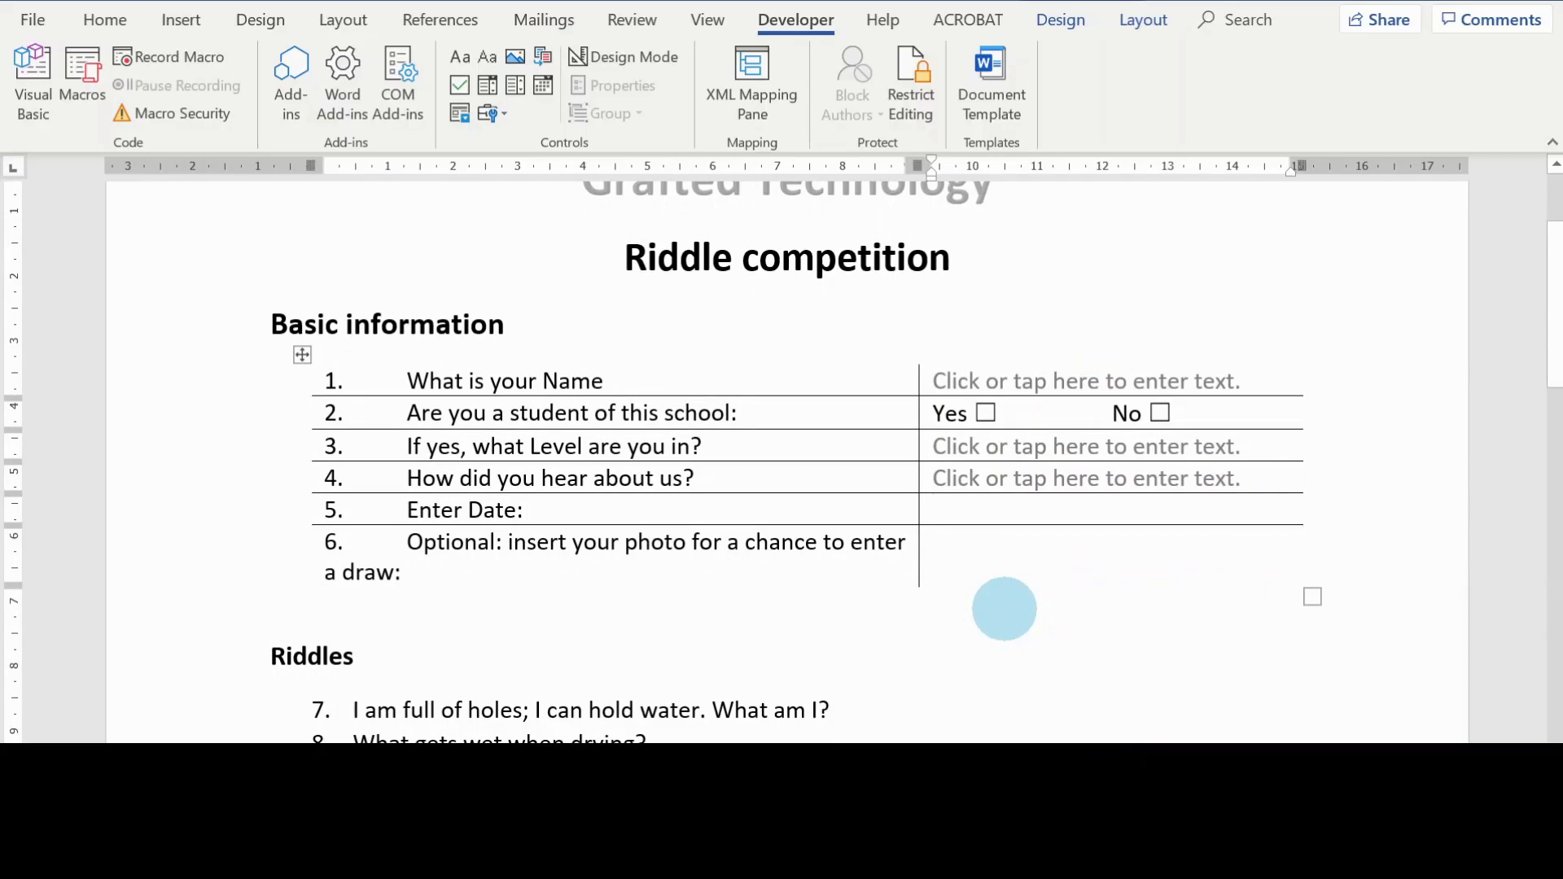
{"action": "scroll", "coordinate": [1005, 609], "scroll_direction": "up", "scroll_amount": 1}
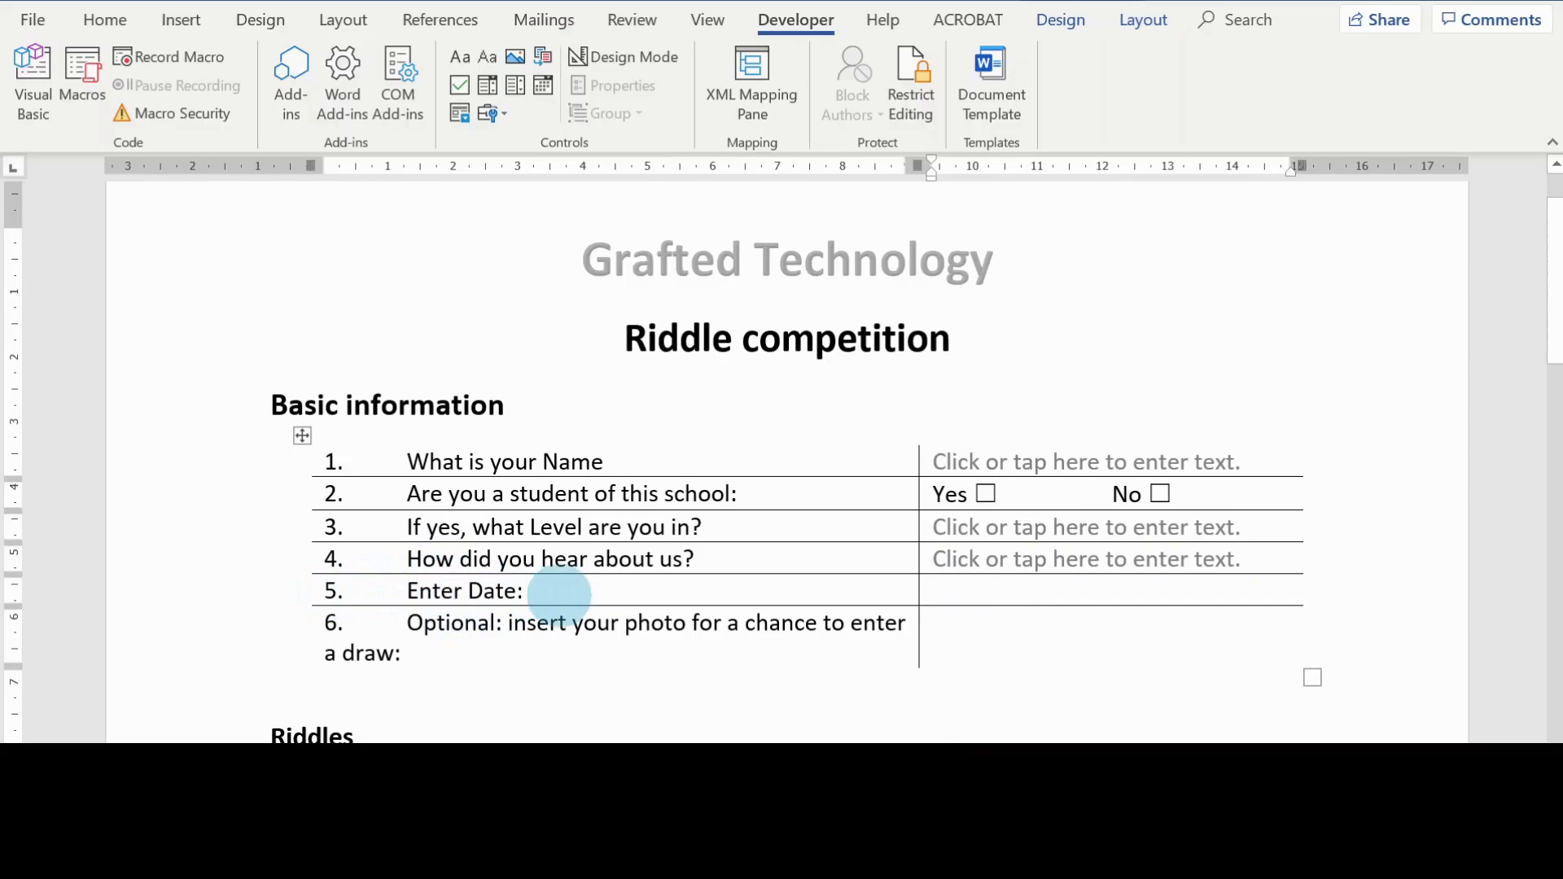
{"action": "left_click", "coordinate": [539, 86]}
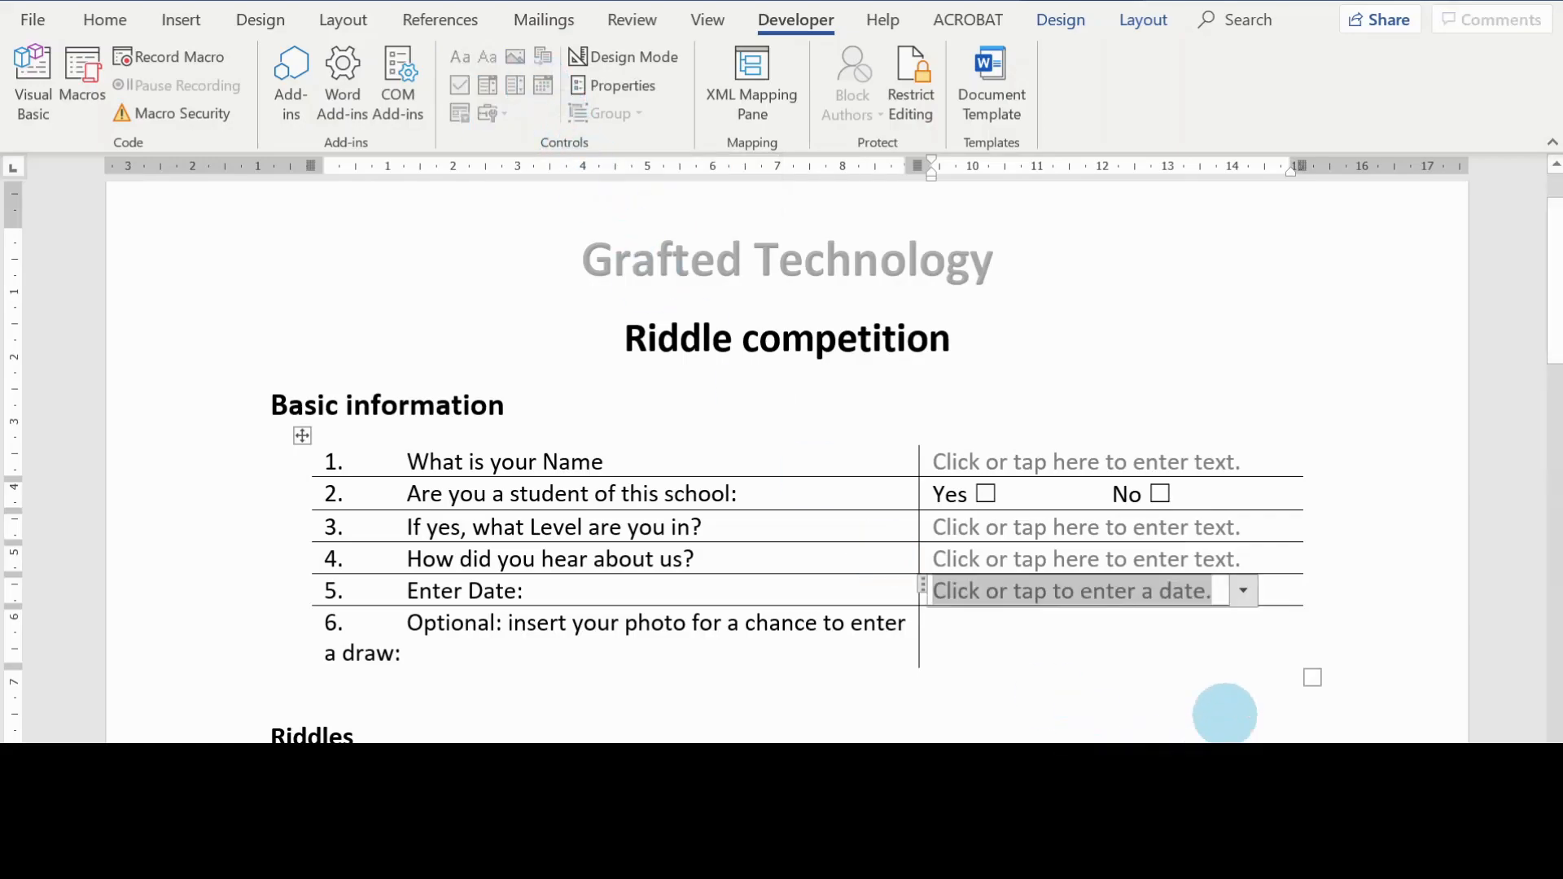
{"action": "scroll", "coordinate": [1302, 578], "scroll_direction": "down", "scroll_amount": 1}
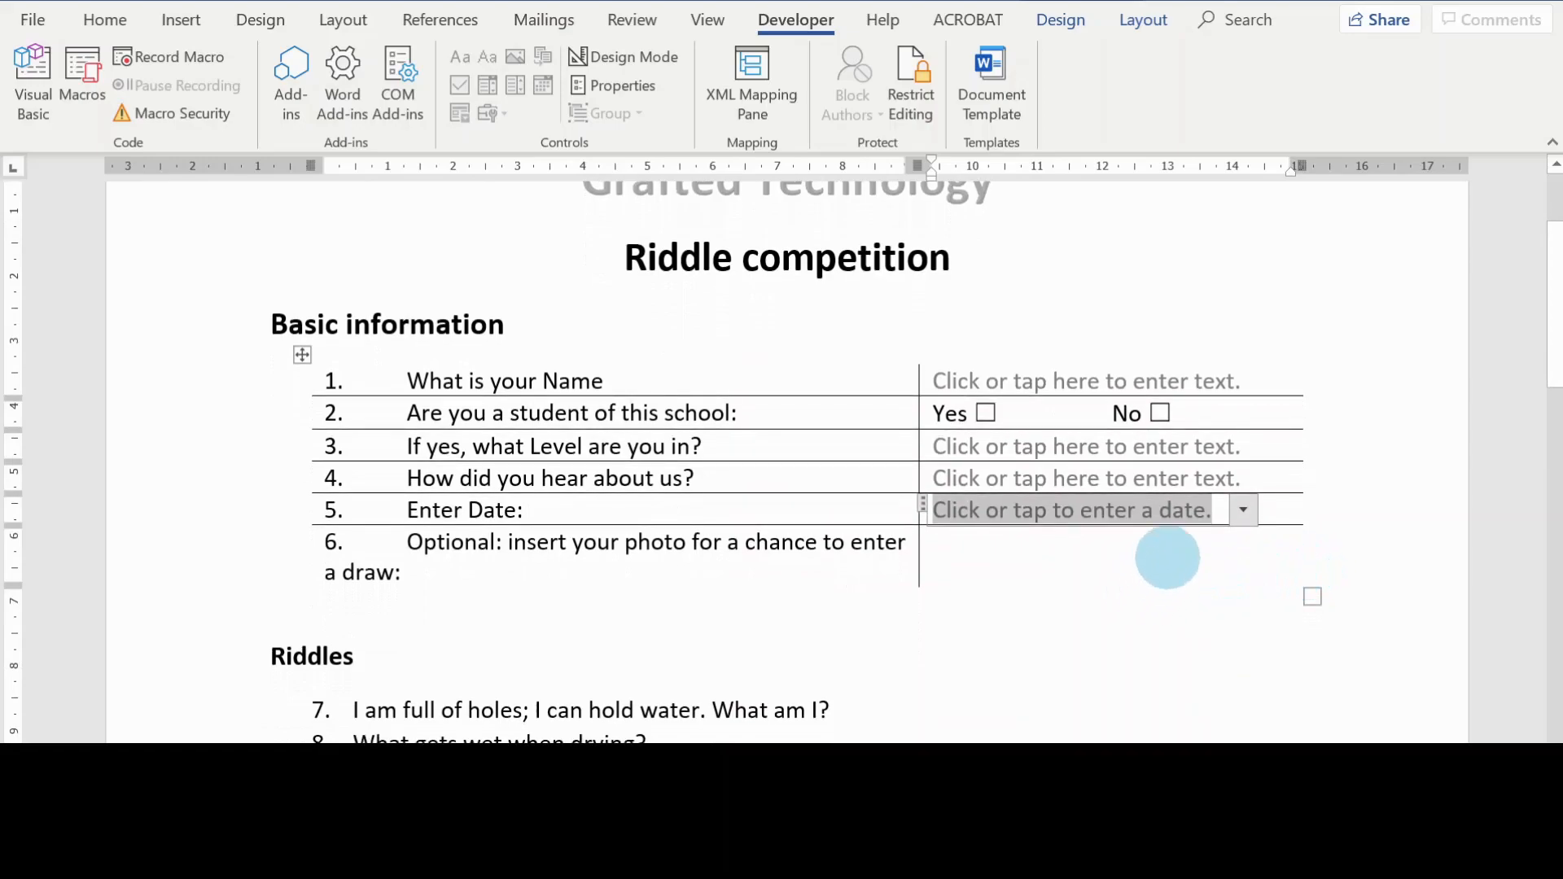
{"action": "left_click", "coordinate": [1252, 514]}
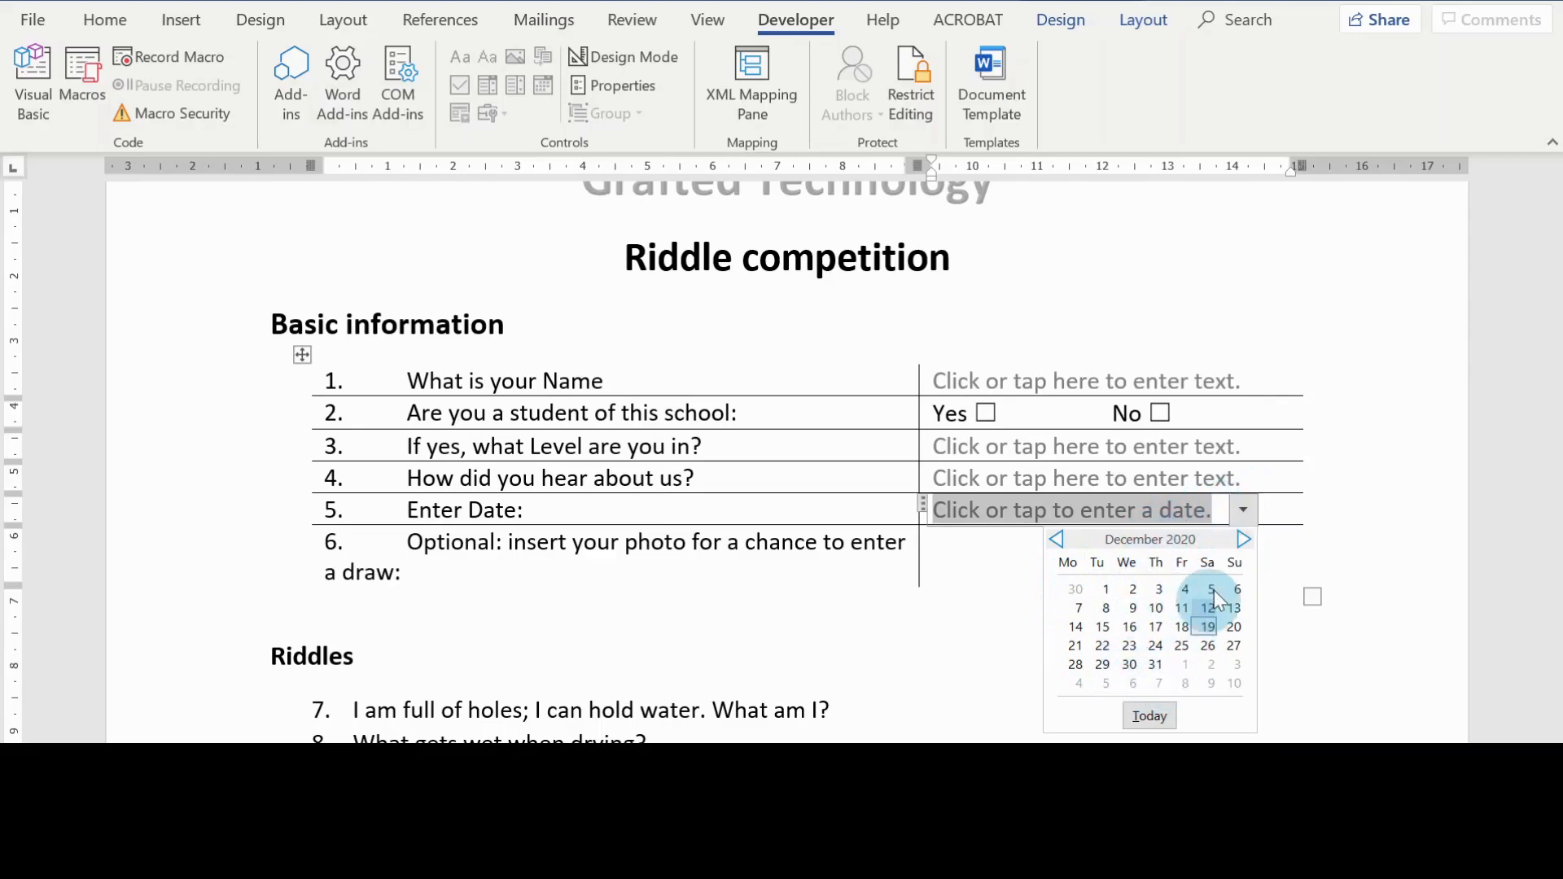
{"action": "left_click", "coordinate": [1018, 546]}
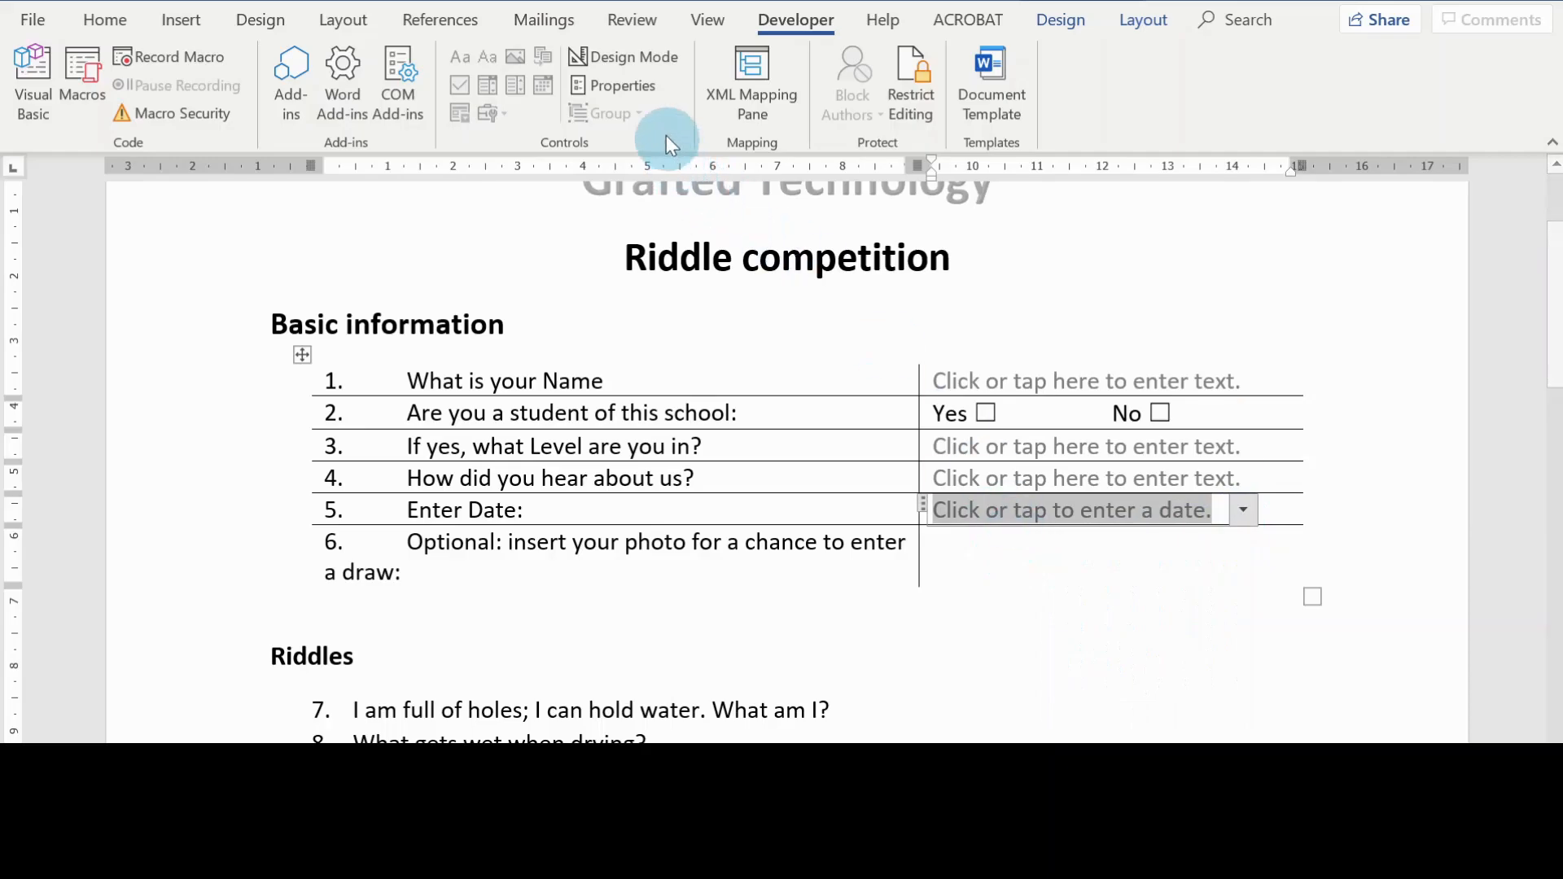
Step: Set the date picker content control's color to brown and its date display format to d-MMM-yy, and check its calendar
{"action": "left_click", "coordinate": [635, 84]}
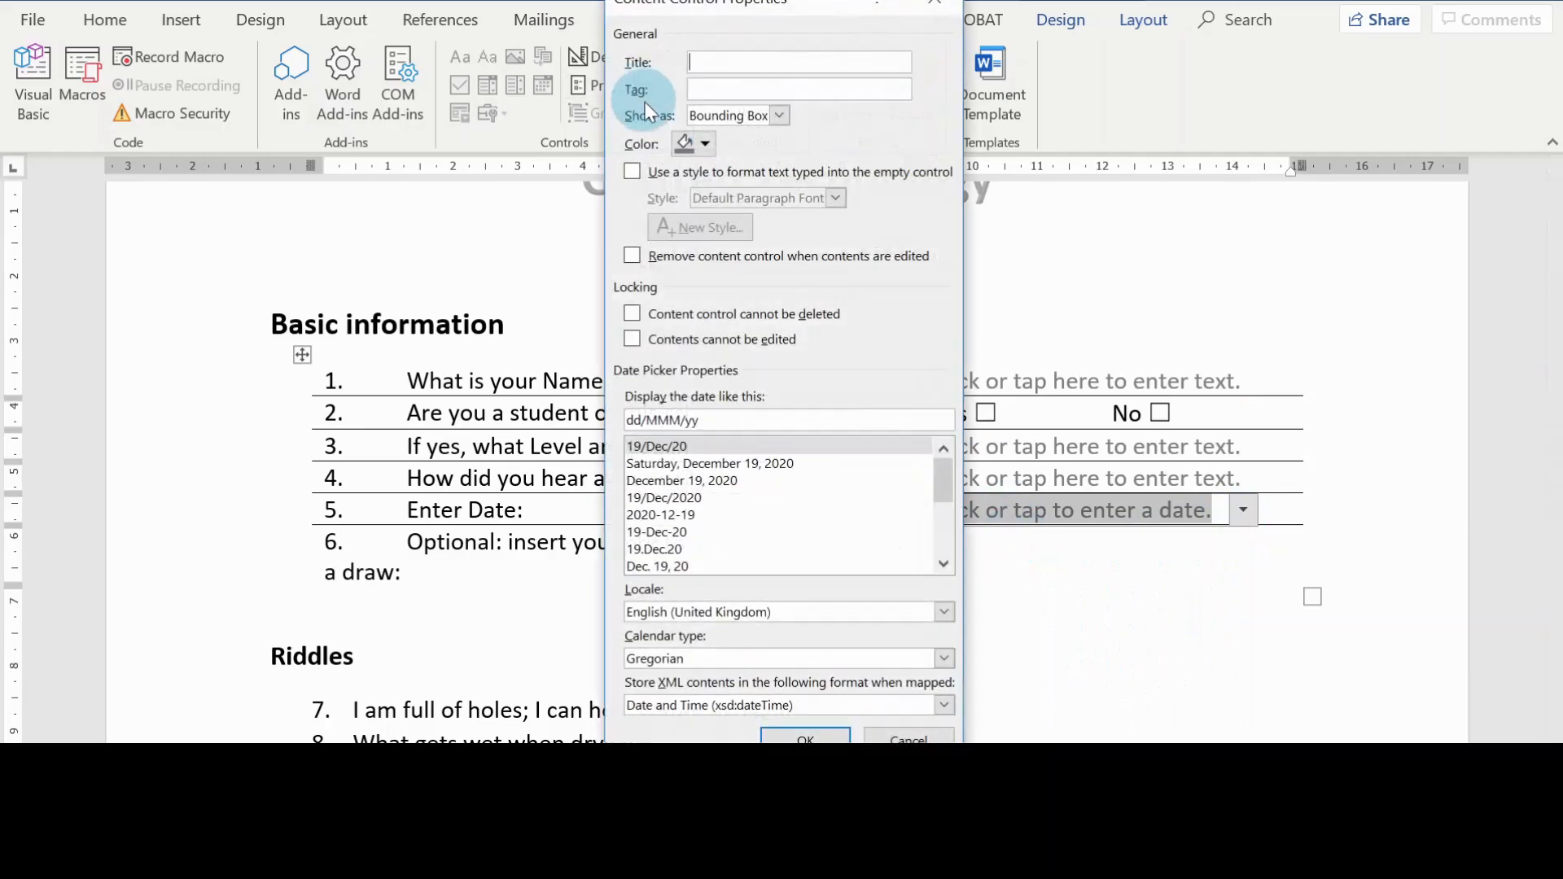
{"action": "left_click", "coordinate": [699, 143]}
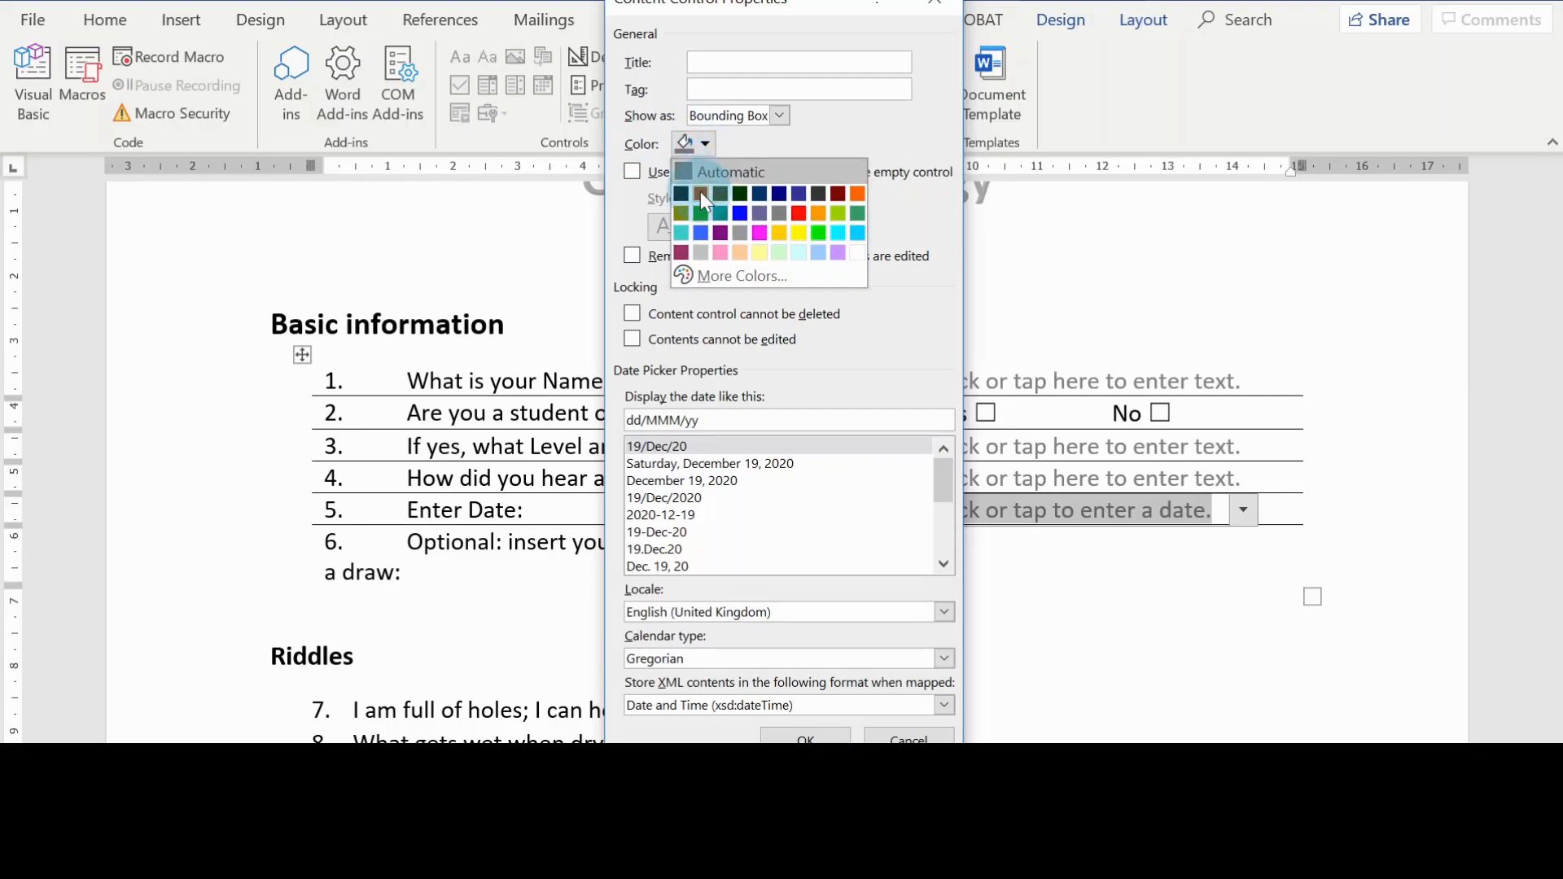
{"action": "left_click", "coordinate": [700, 193]}
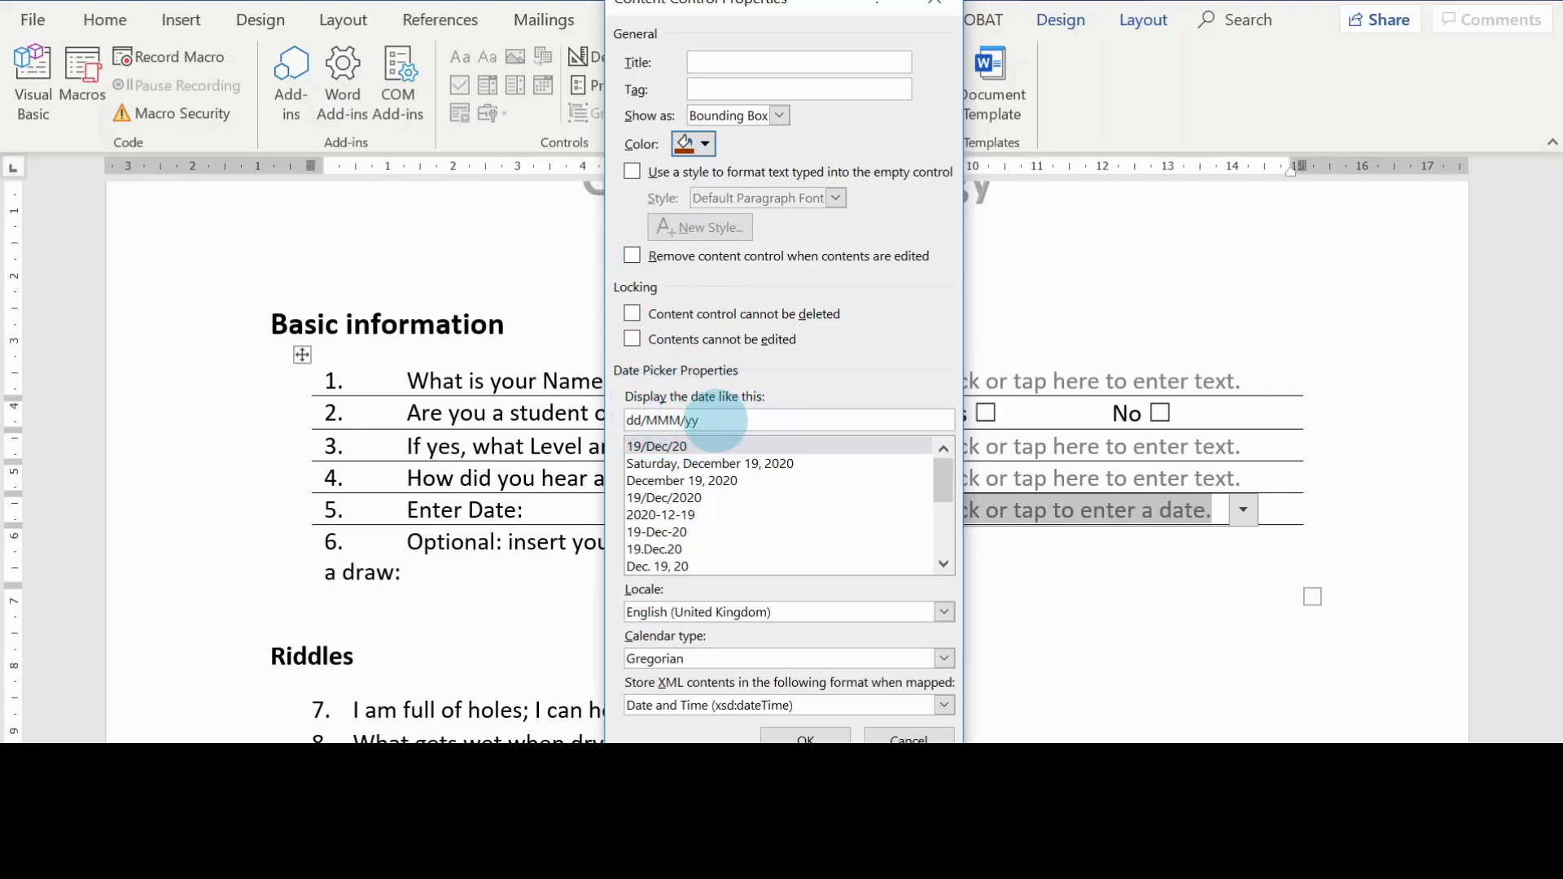
{"action": "left_click", "coordinate": [671, 532]}
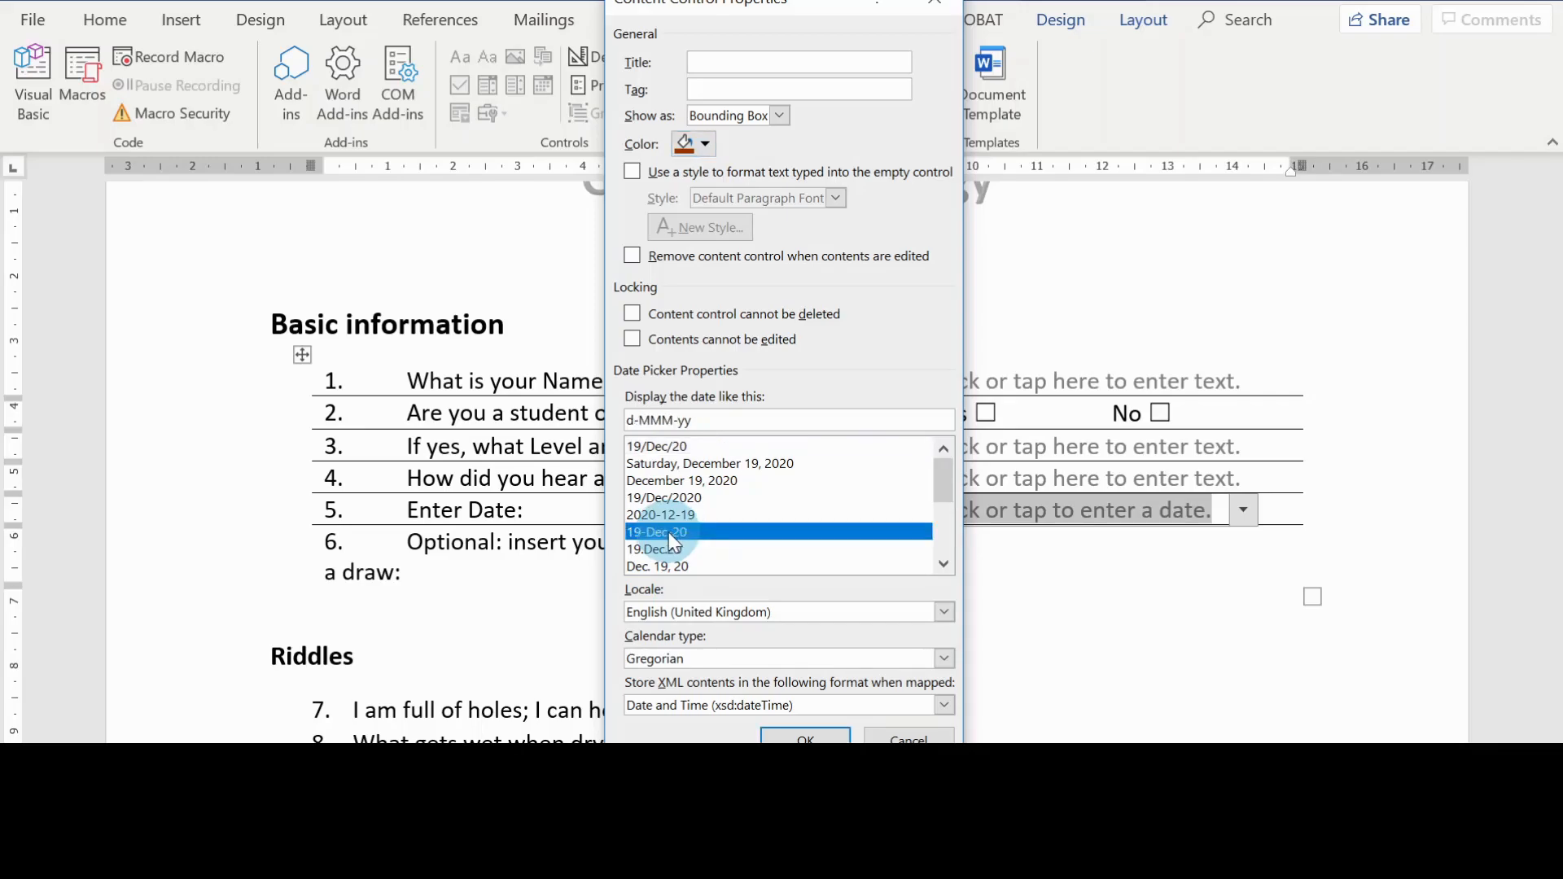
{"action": "left_click", "coordinate": [811, 739]}
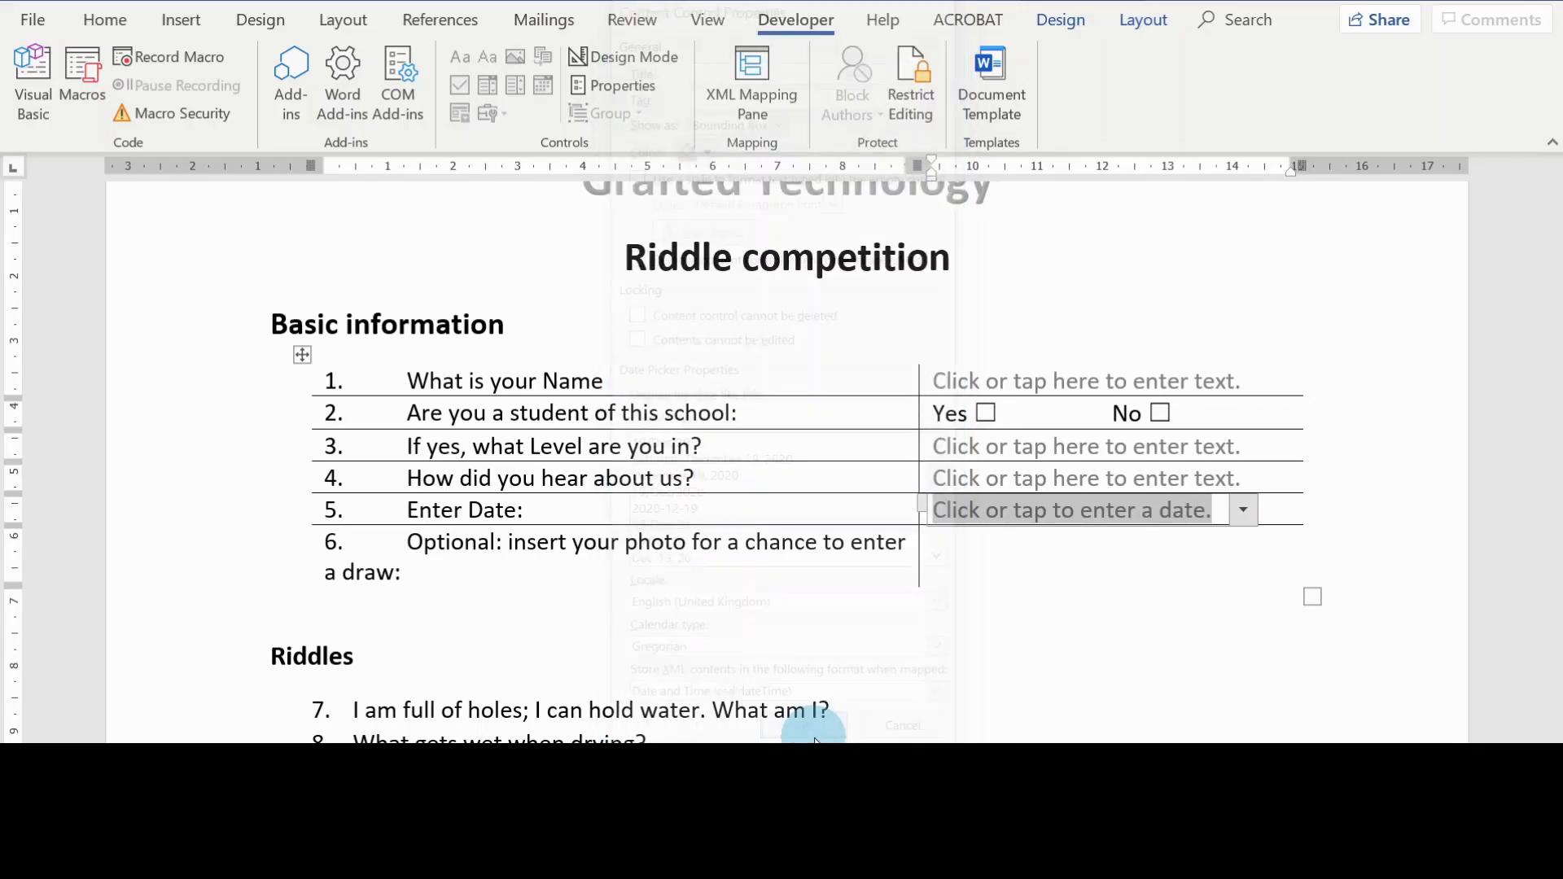
{"action": "left_click", "coordinate": [1243, 510]}
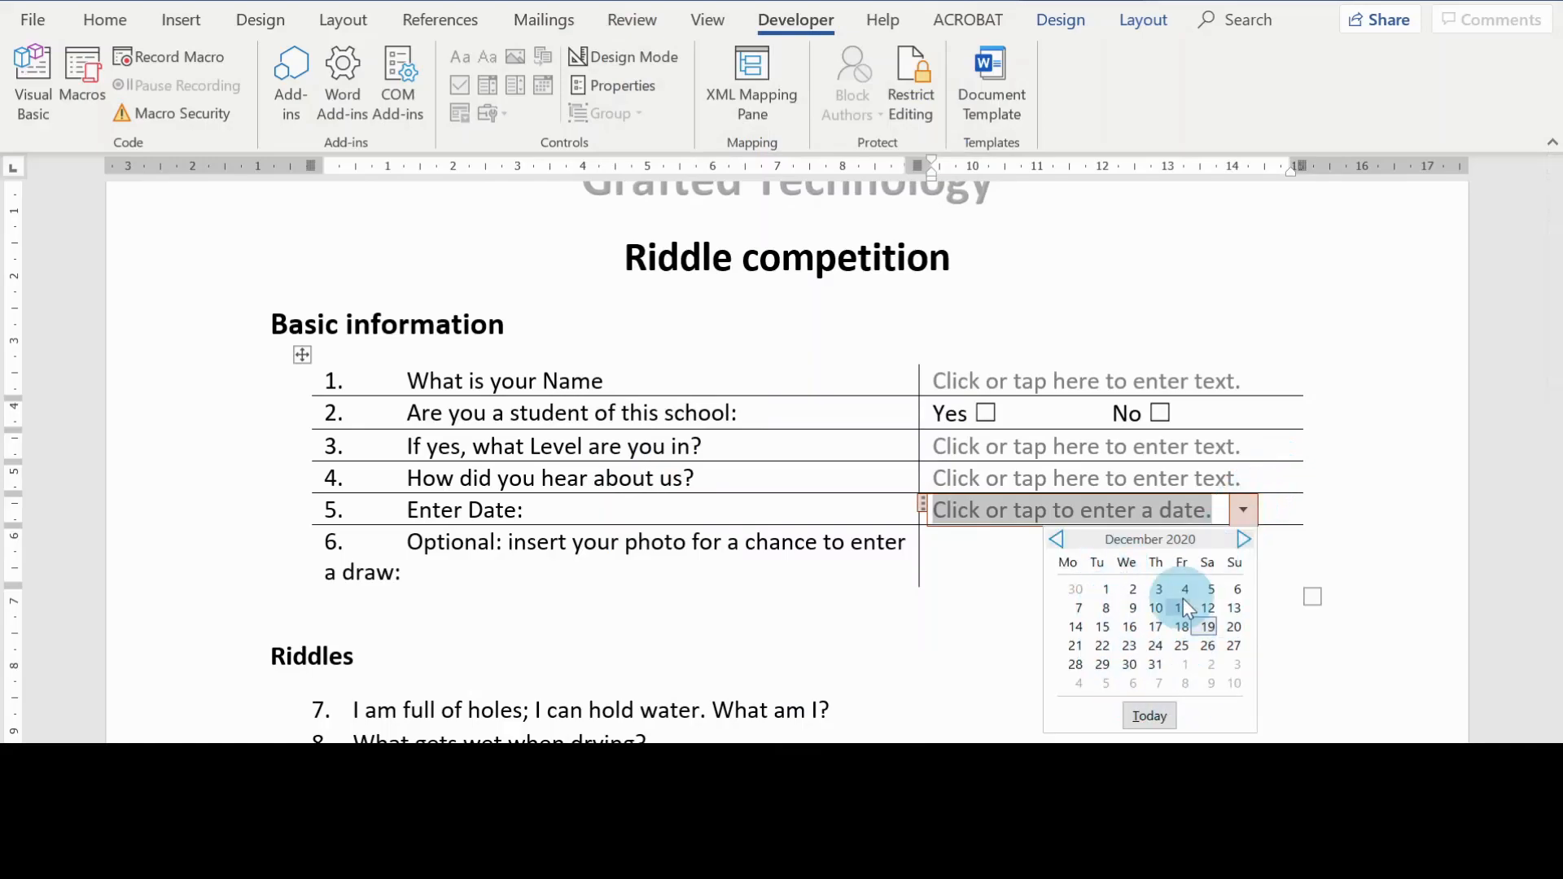
{"action": "left_click", "coordinate": [1038, 560]}
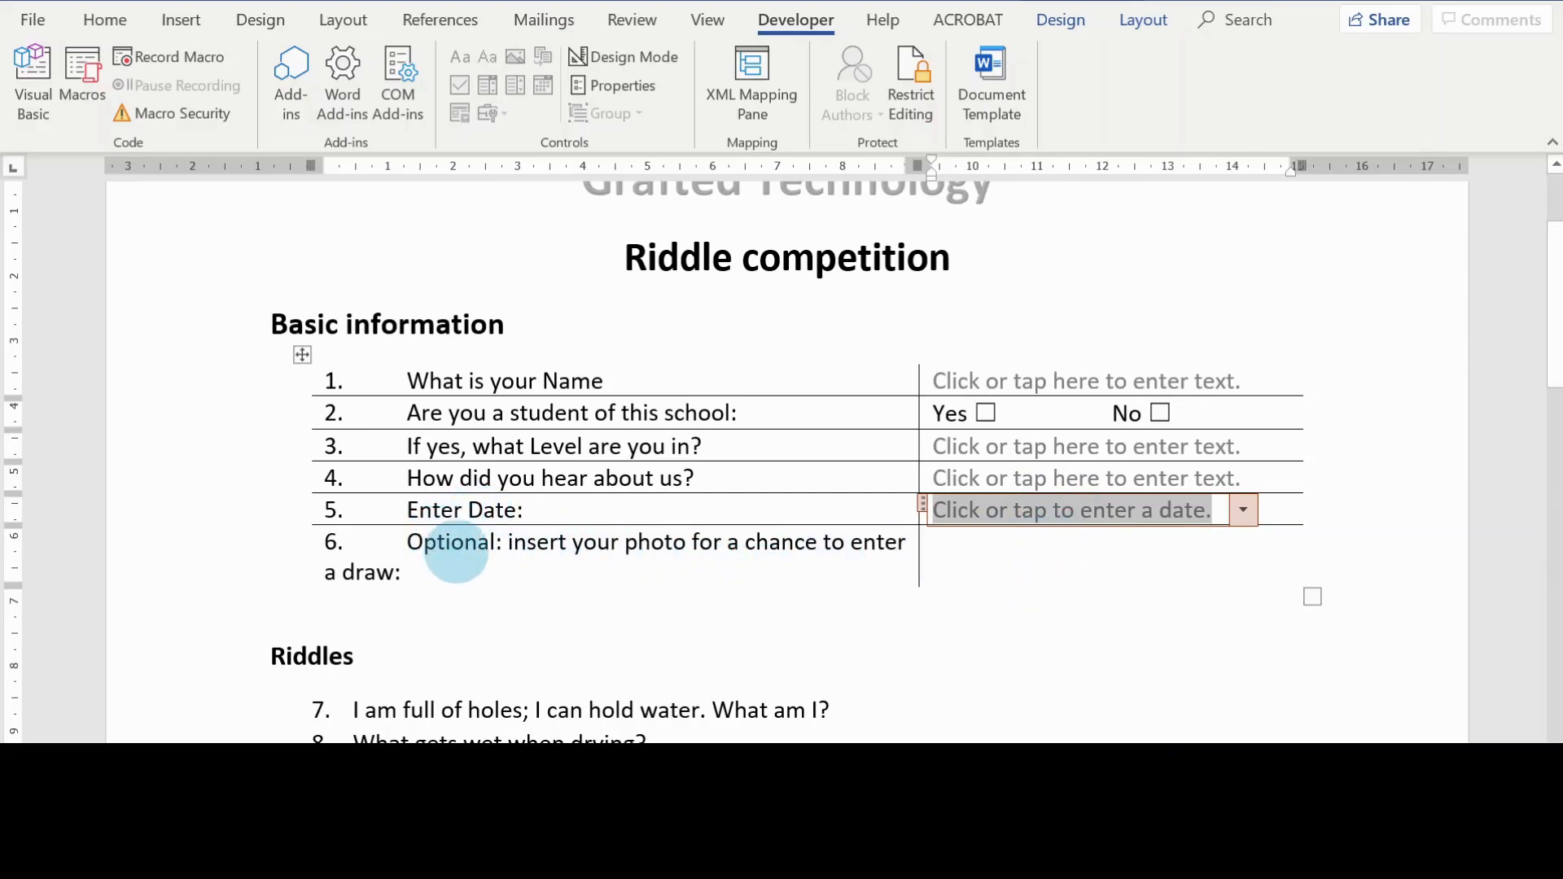
Step: Insert a picture content control in the answer cell for the optional photo question
{"action": "mouse_move", "coordinate": [494, 545]}
{"action": "left_mouse_down"}
{"action": "mouse_move", "coordinate": [401, 523]}
{"action": "mouse_move", "coordinate": [478, 566]}
{"action": "left_mouse_up"}
{"action": "left_click", "coordinate": [521, 580]}
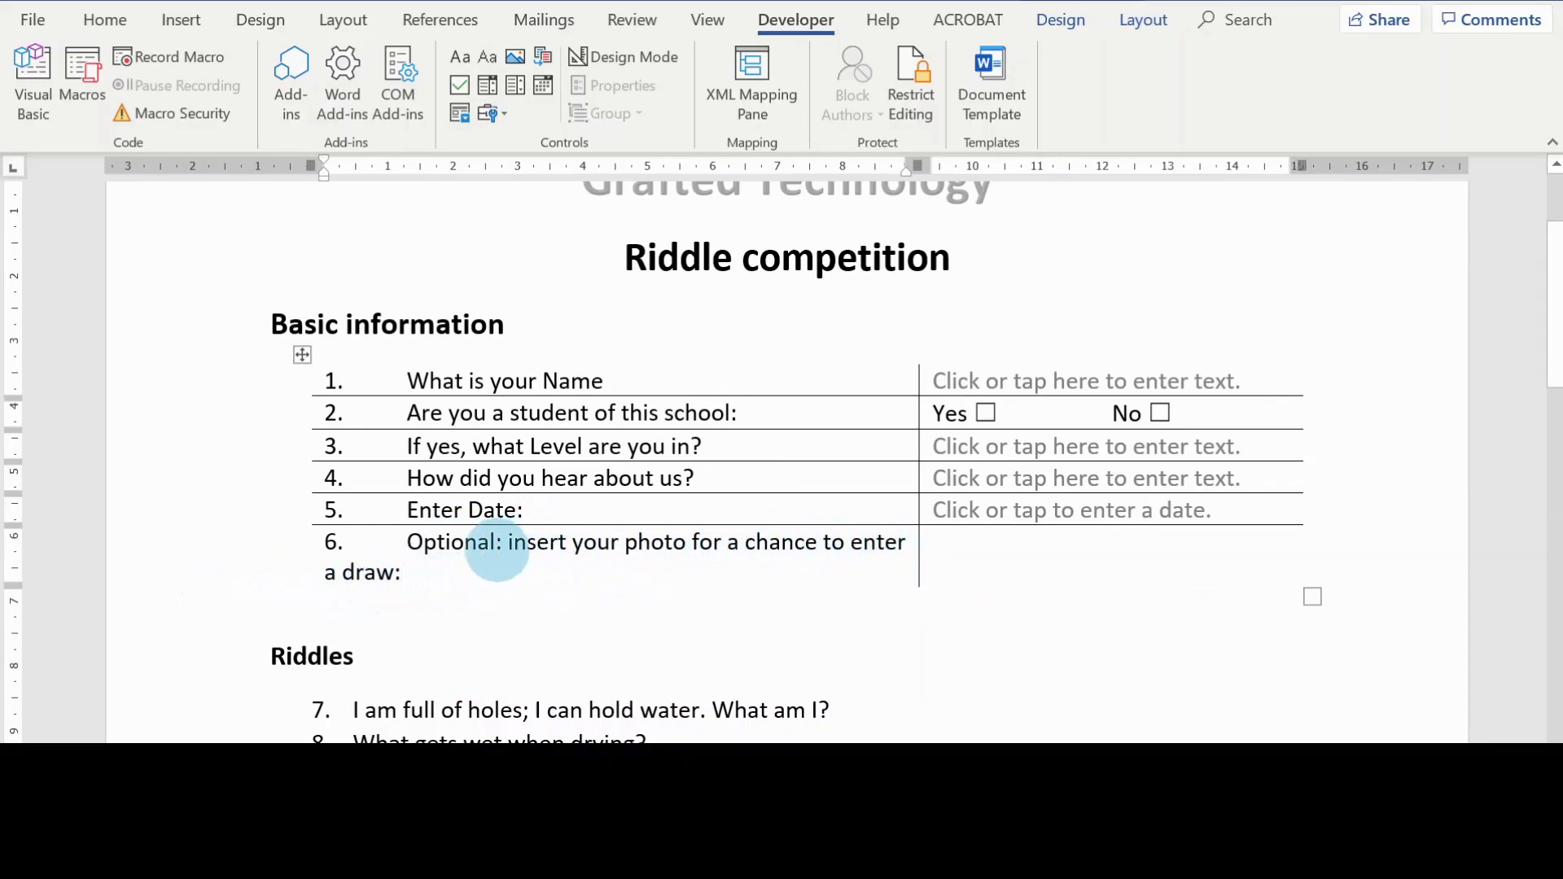
{"action": "left_click", "coordinate": [973, 553]}
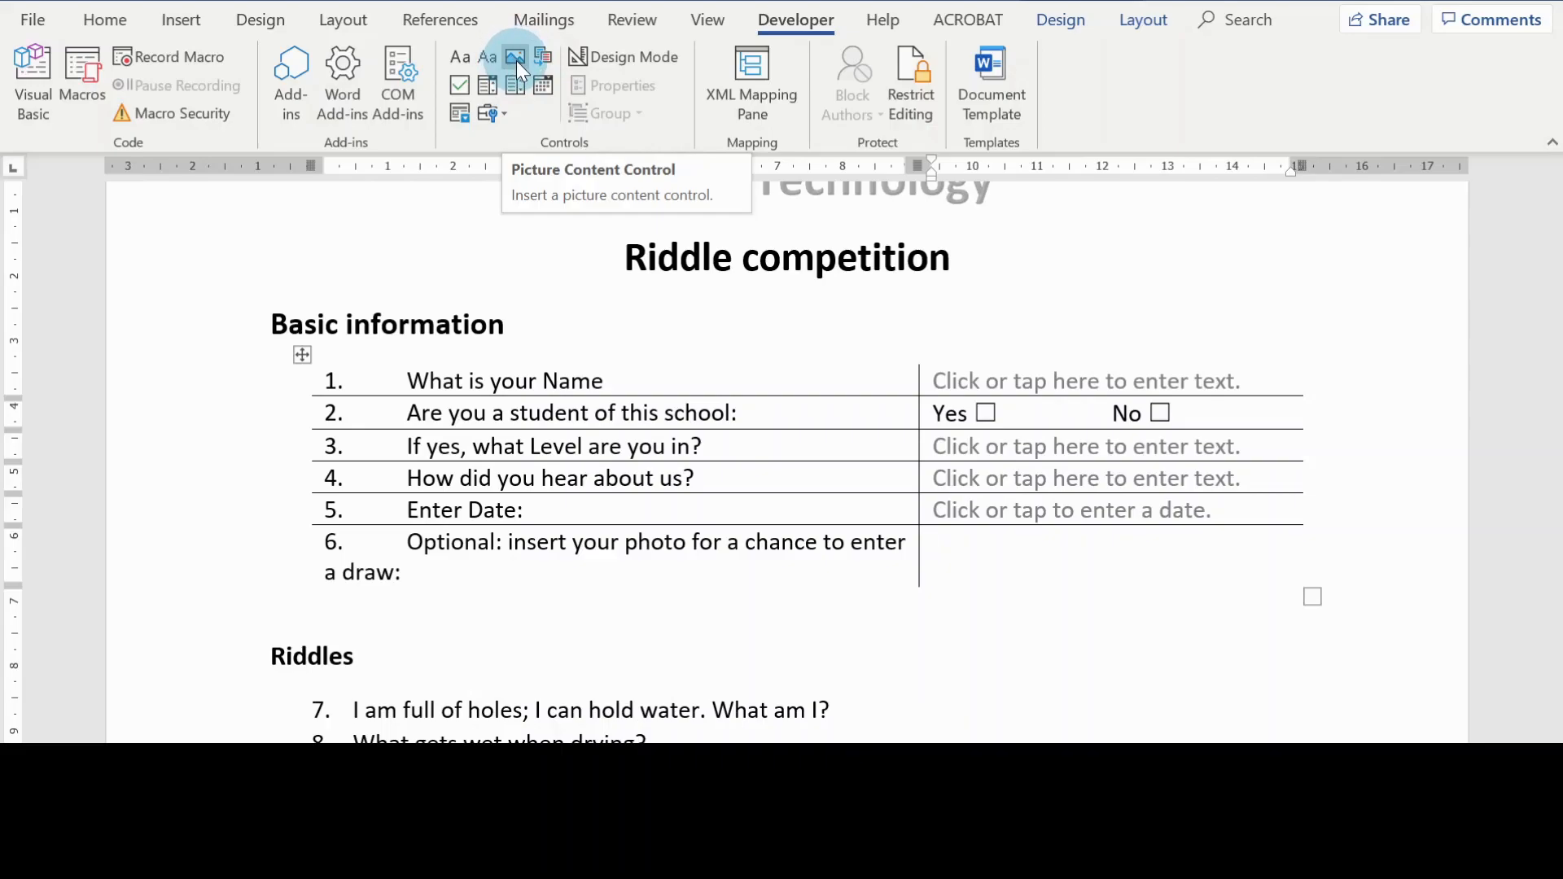
{"action": "left_click", "coordinate": [515, 57]}
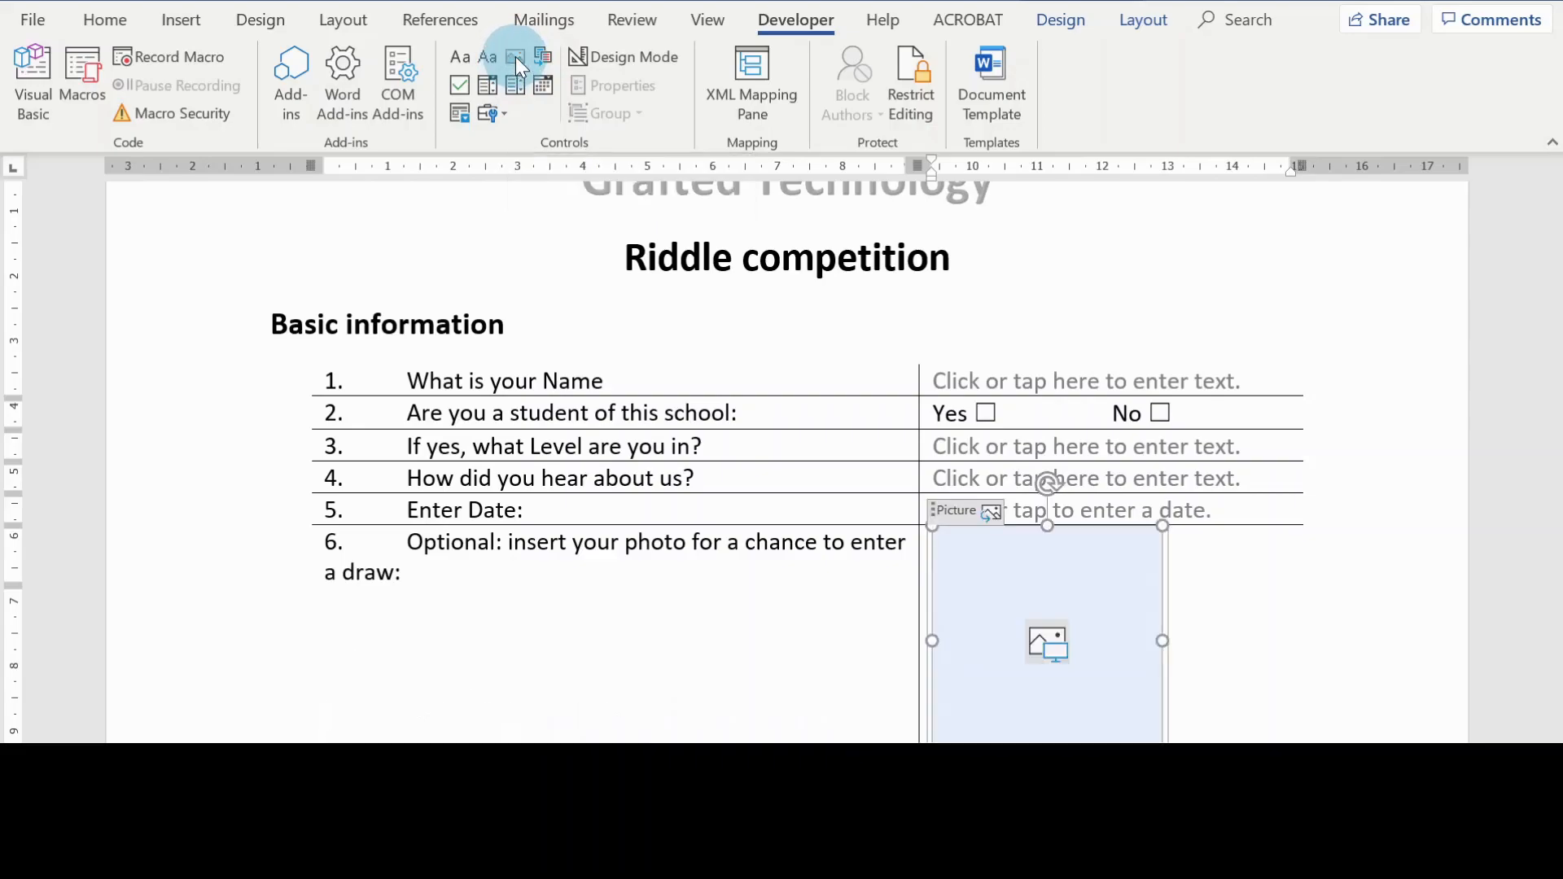
{"action": "scroll", "coordinate": [1380, 638], "scroll_direction": "down", "scroll_amount": 2}
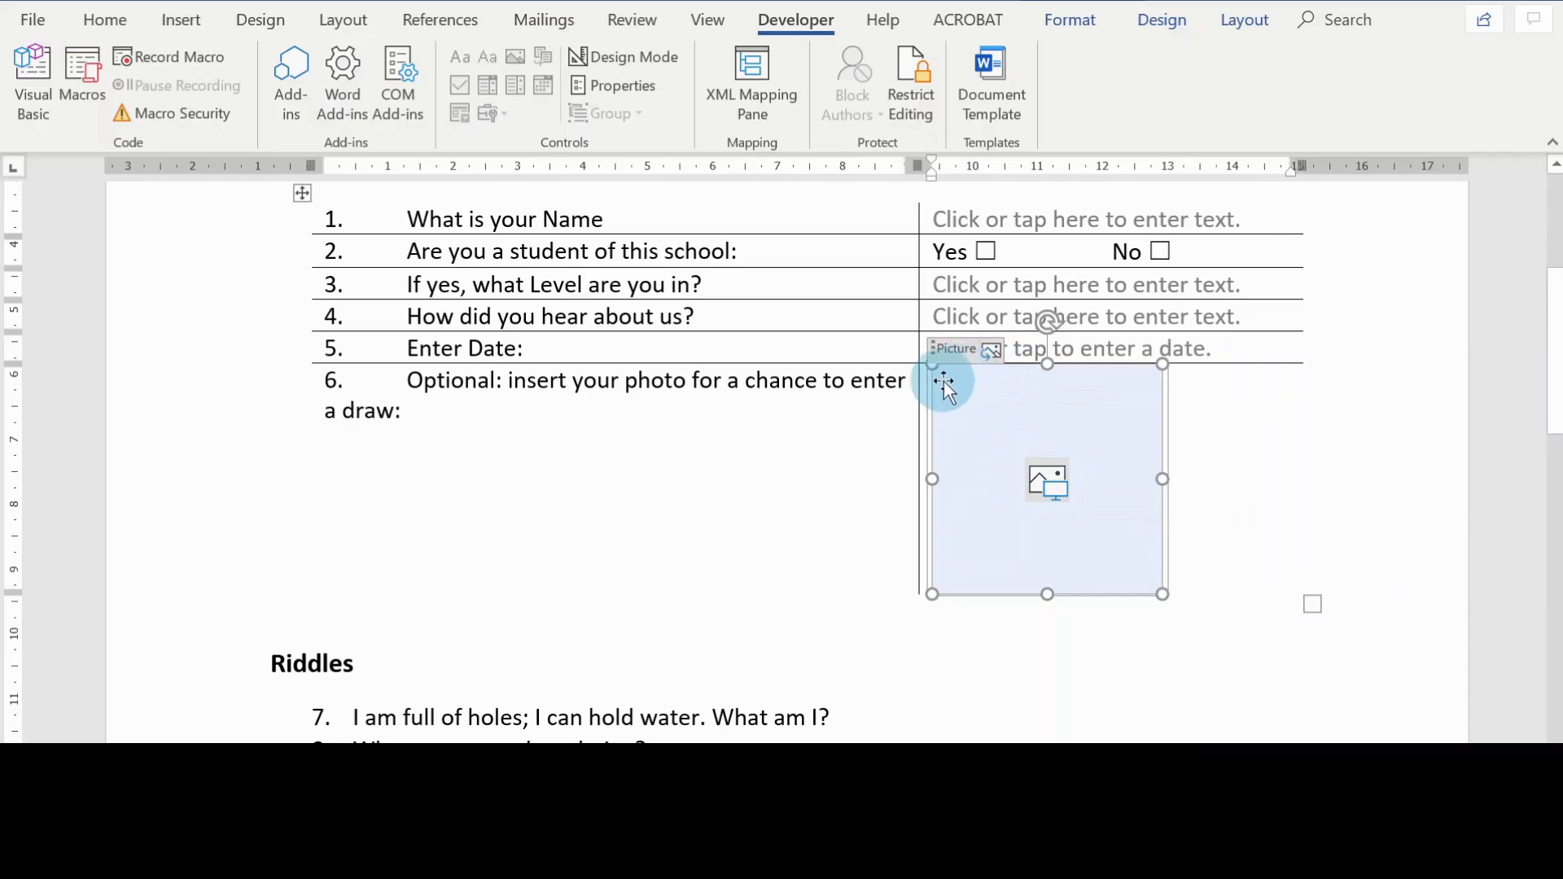
Step: Check the picture source options offered by the photo content control, without inserting a picture
{"action": "left_click", "coordinate": [1140, 460]}
{"action": "left_click", "coordinate": [1044, 481]}
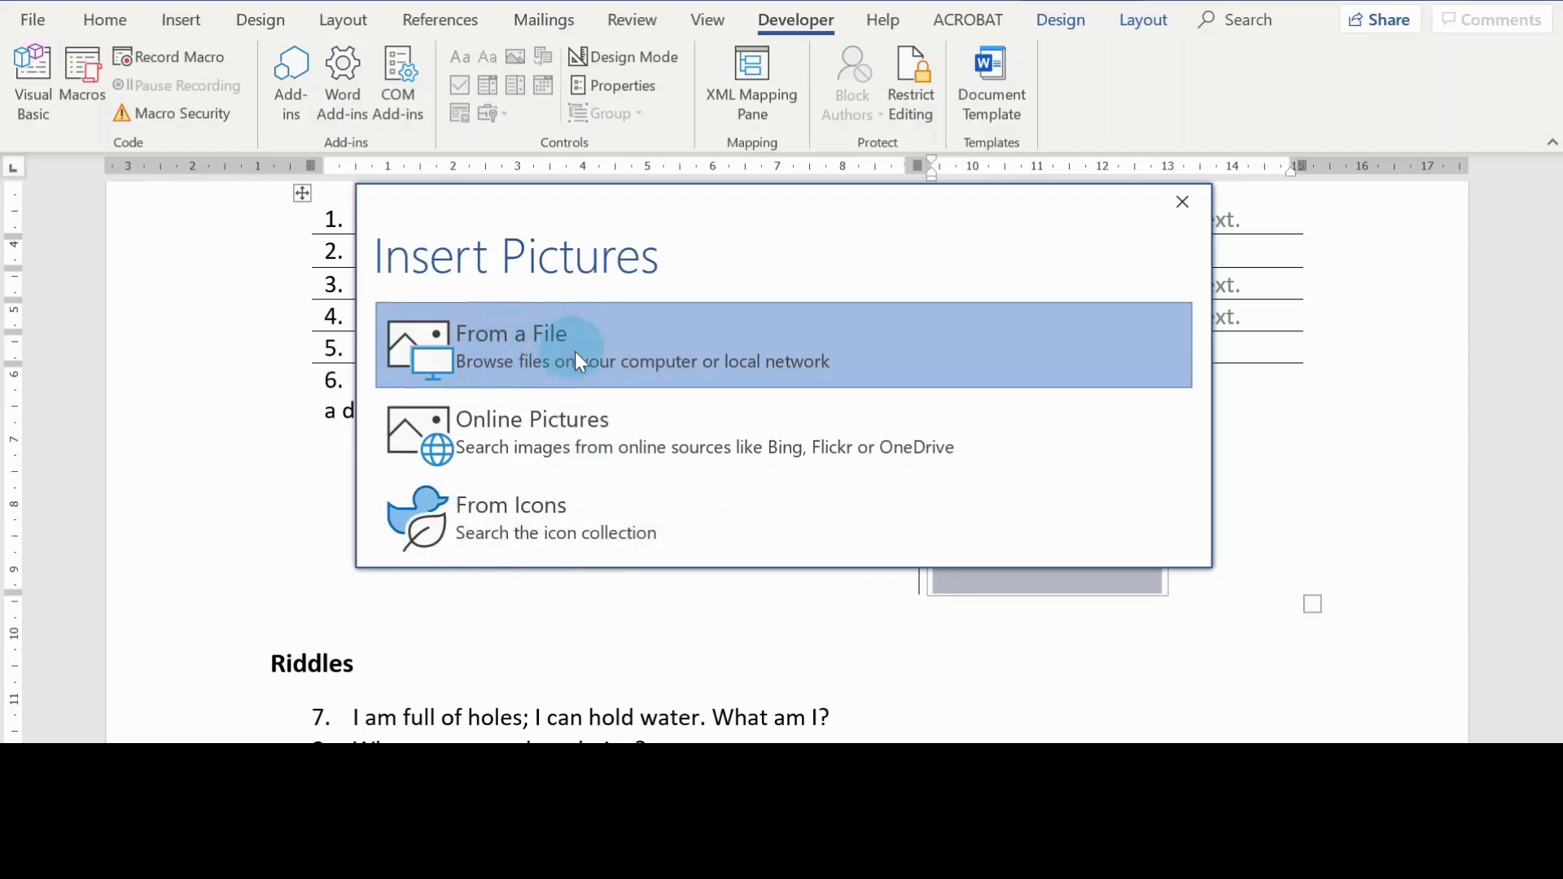
{"action": "left_click", "coordinate": [827, 402]}
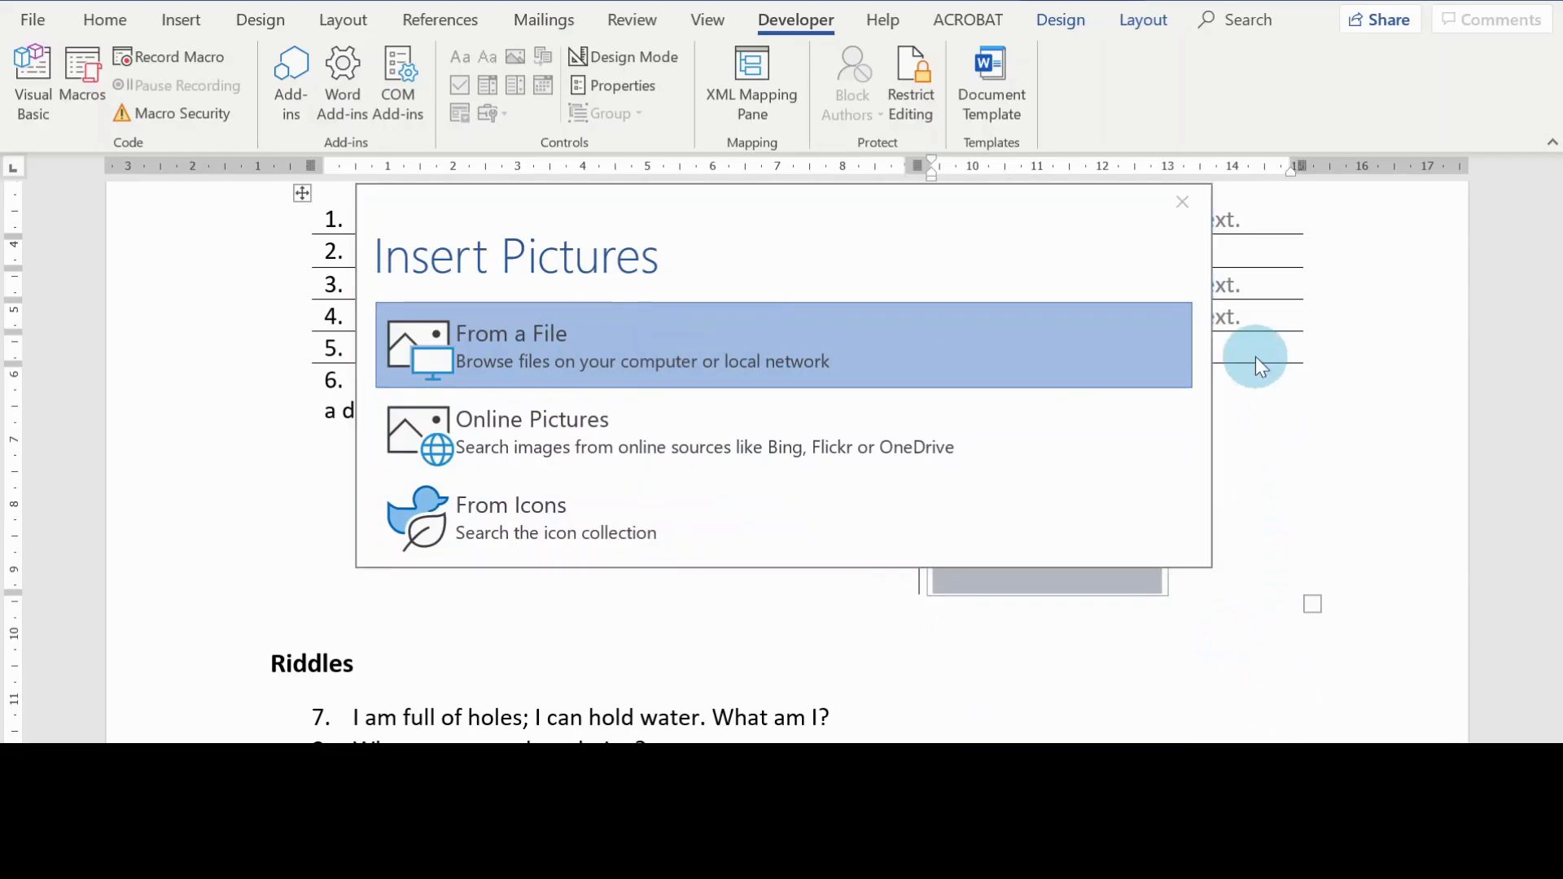
{"action": "left_click", "coordinate": [1180, 203]}
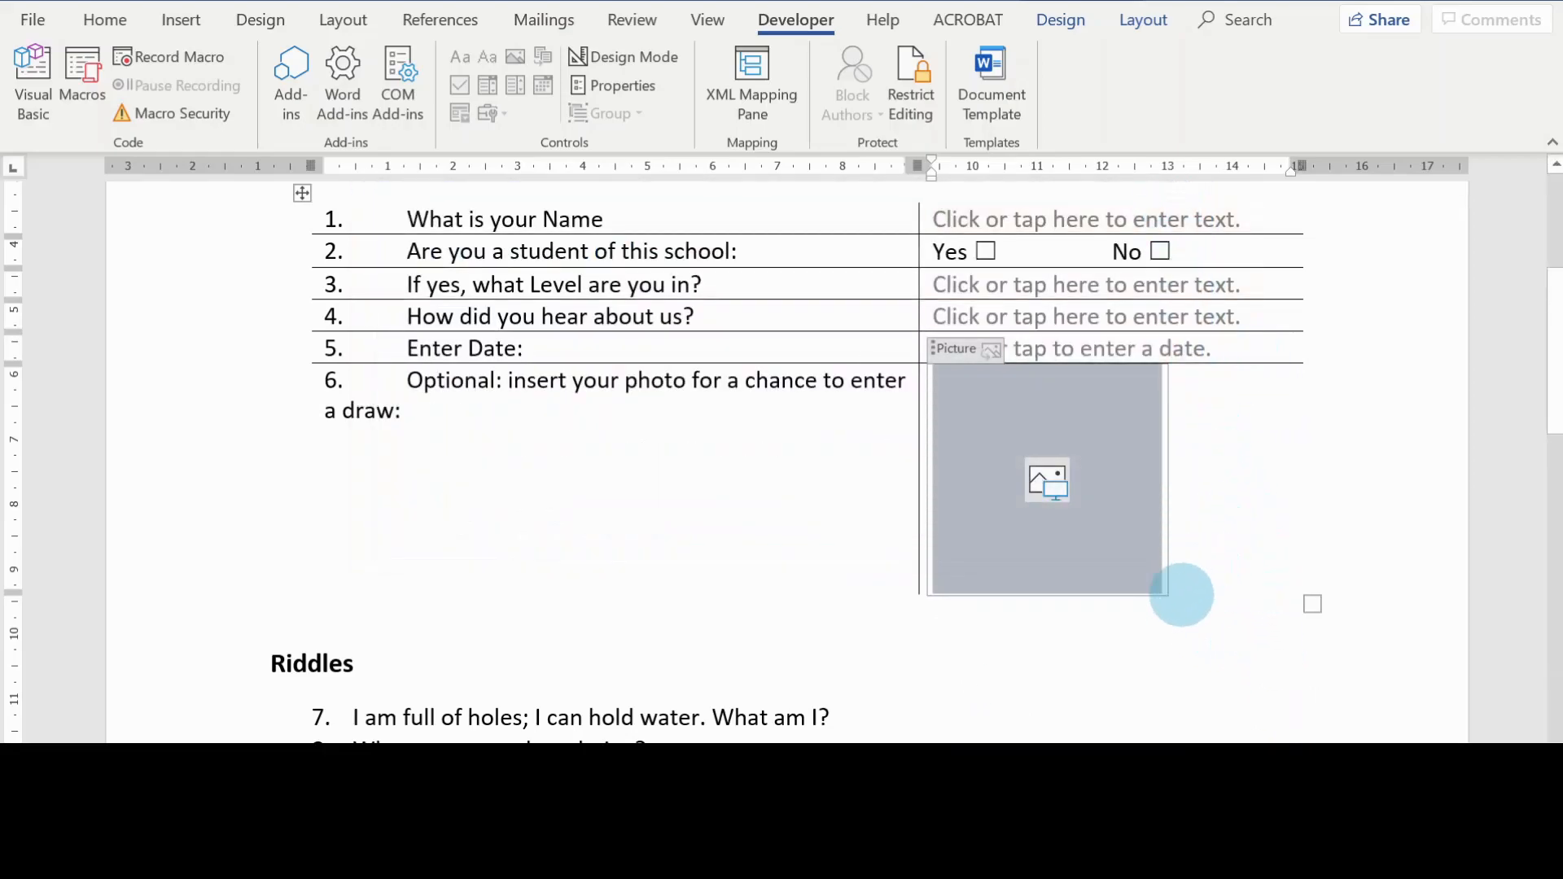
Step: Shrink the picture content control slightly, keeping it square
{"action": "left_click", "coordinate": [951, 420]}
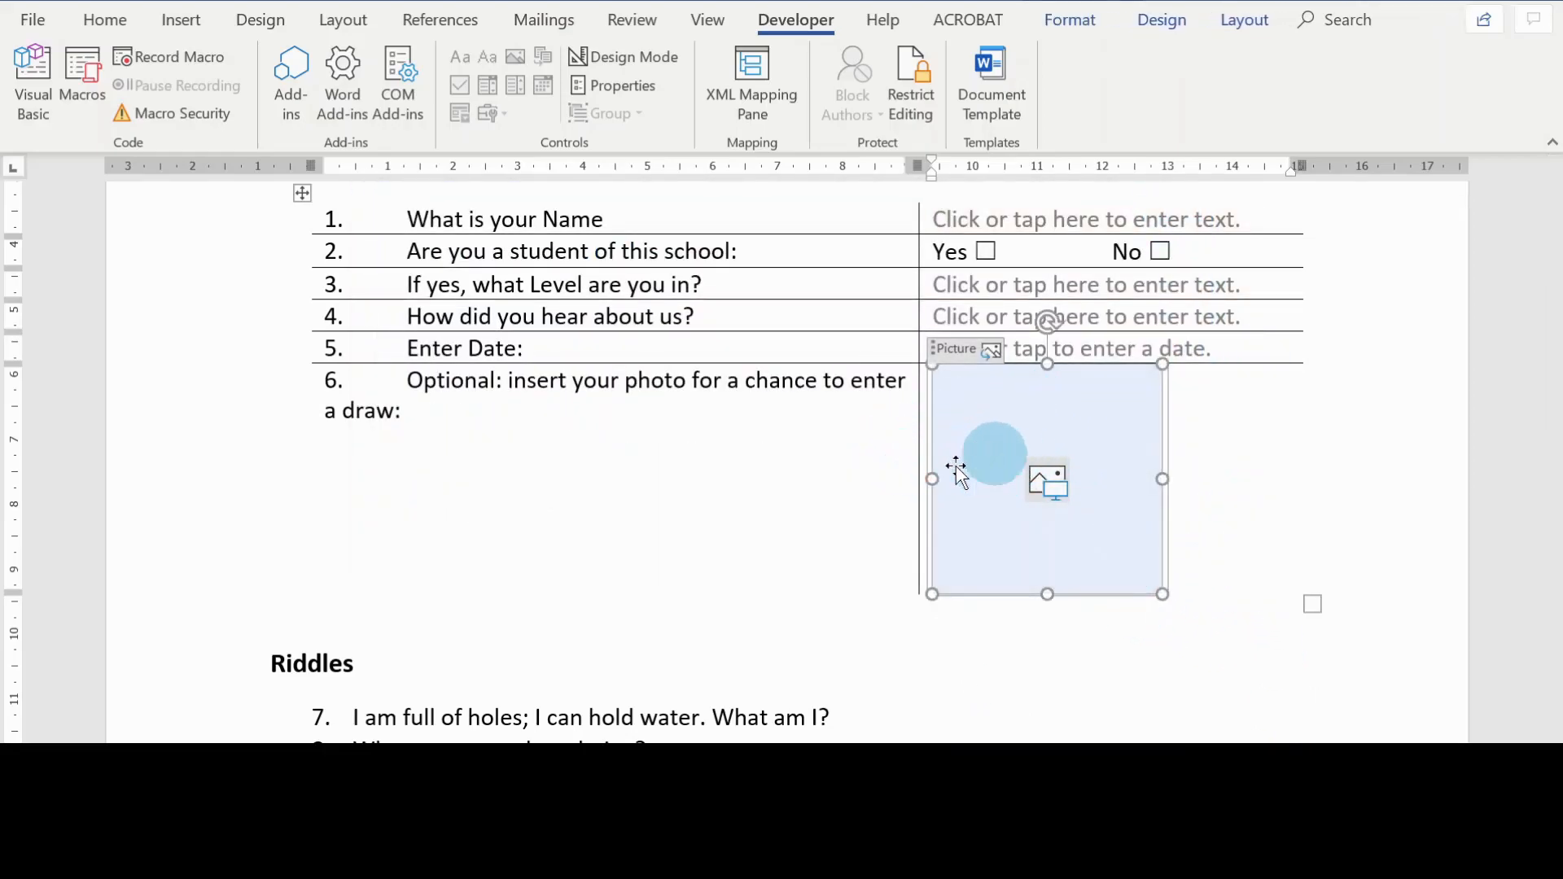
{"action": "left_click_drag", "start_coordinate": [1163, 595], "coordinate": [1136, 515]}
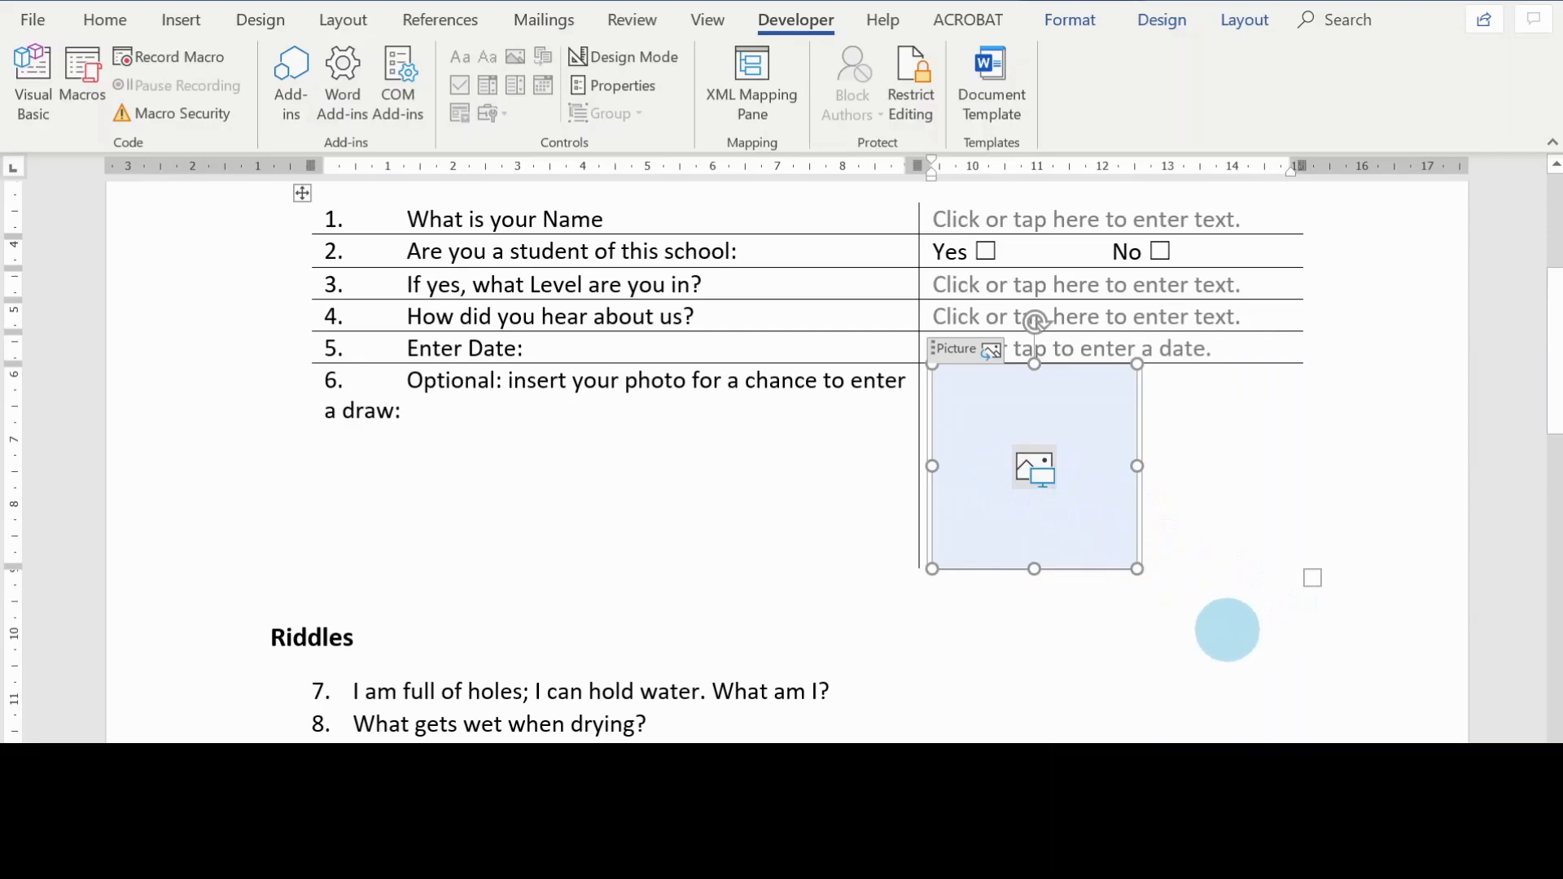
{"action": "left_click", "coordinate": [1226, 633]}
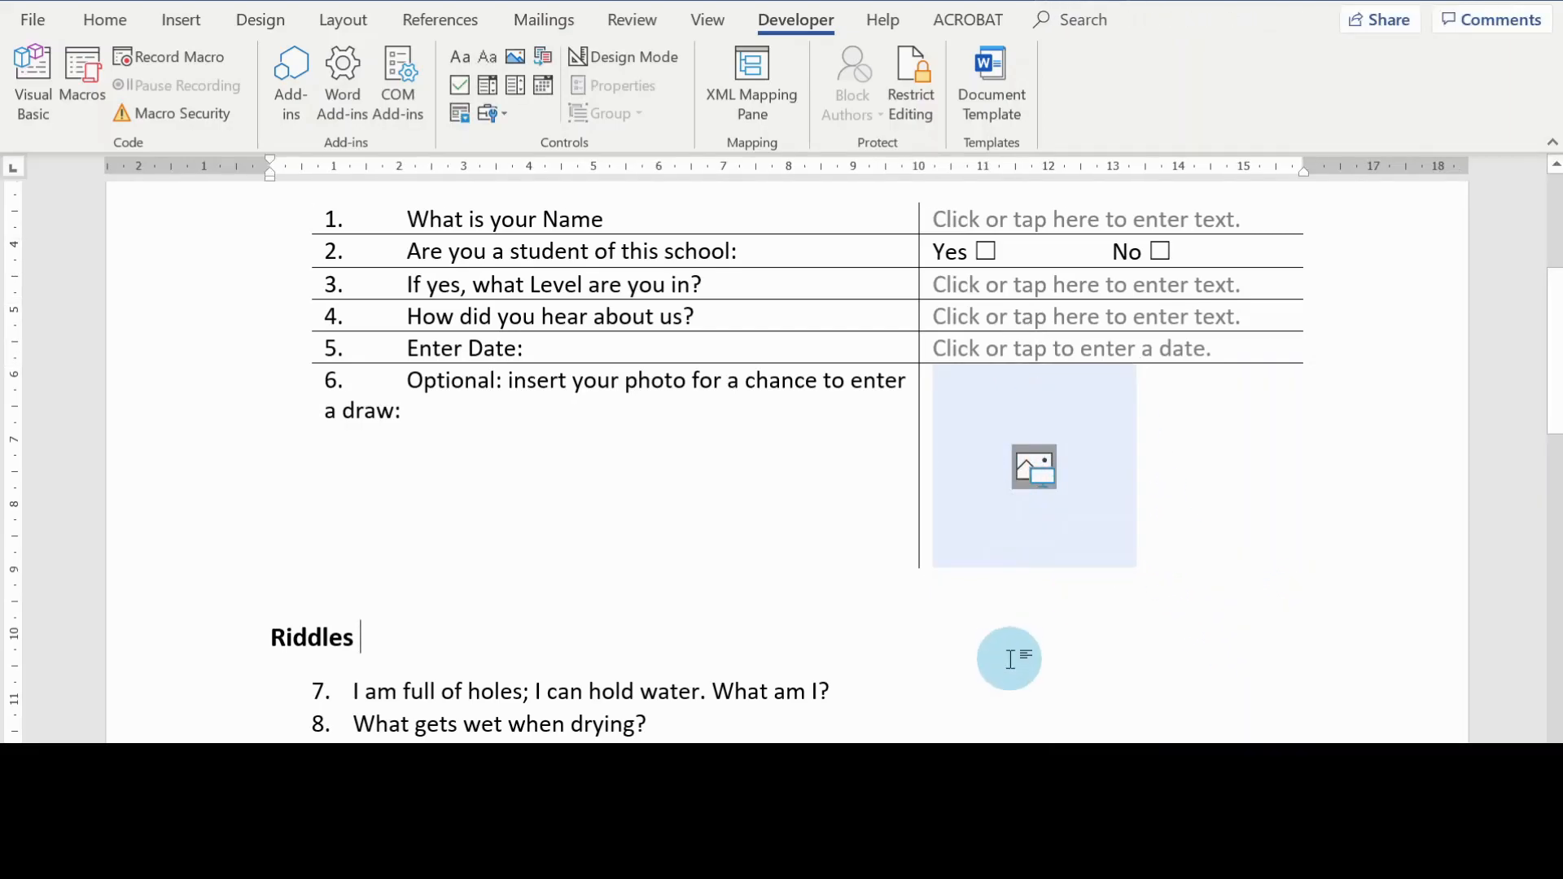
{"action": "scroll", "coordinate": [1306, 452], "scroll_direction": "up", "scroll_amount": 1}
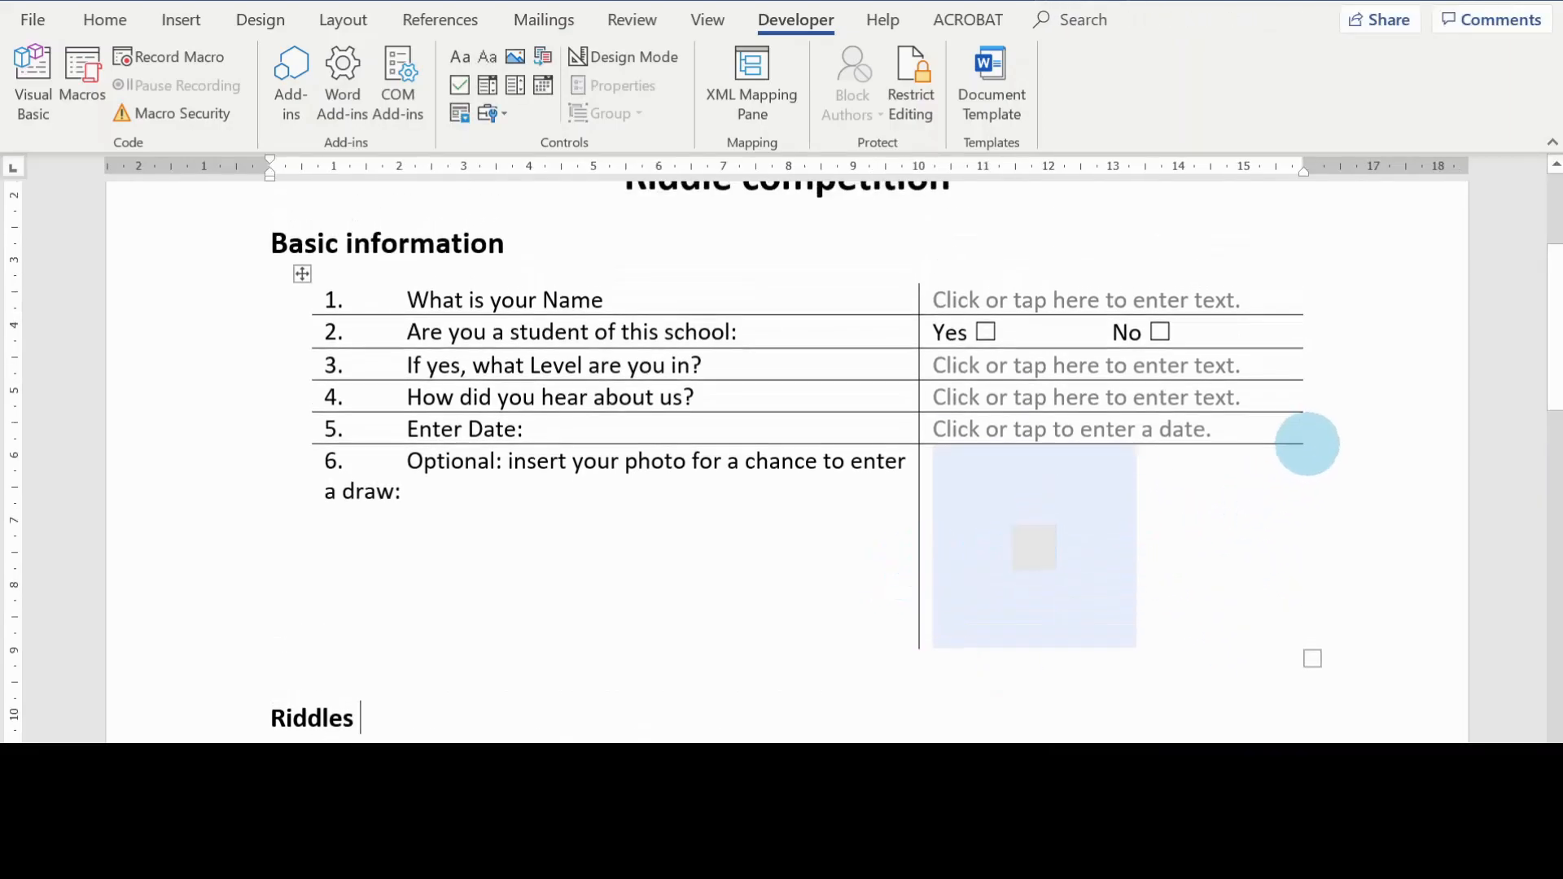
{"action": "left_click", "coordinate": [1056, 358]}
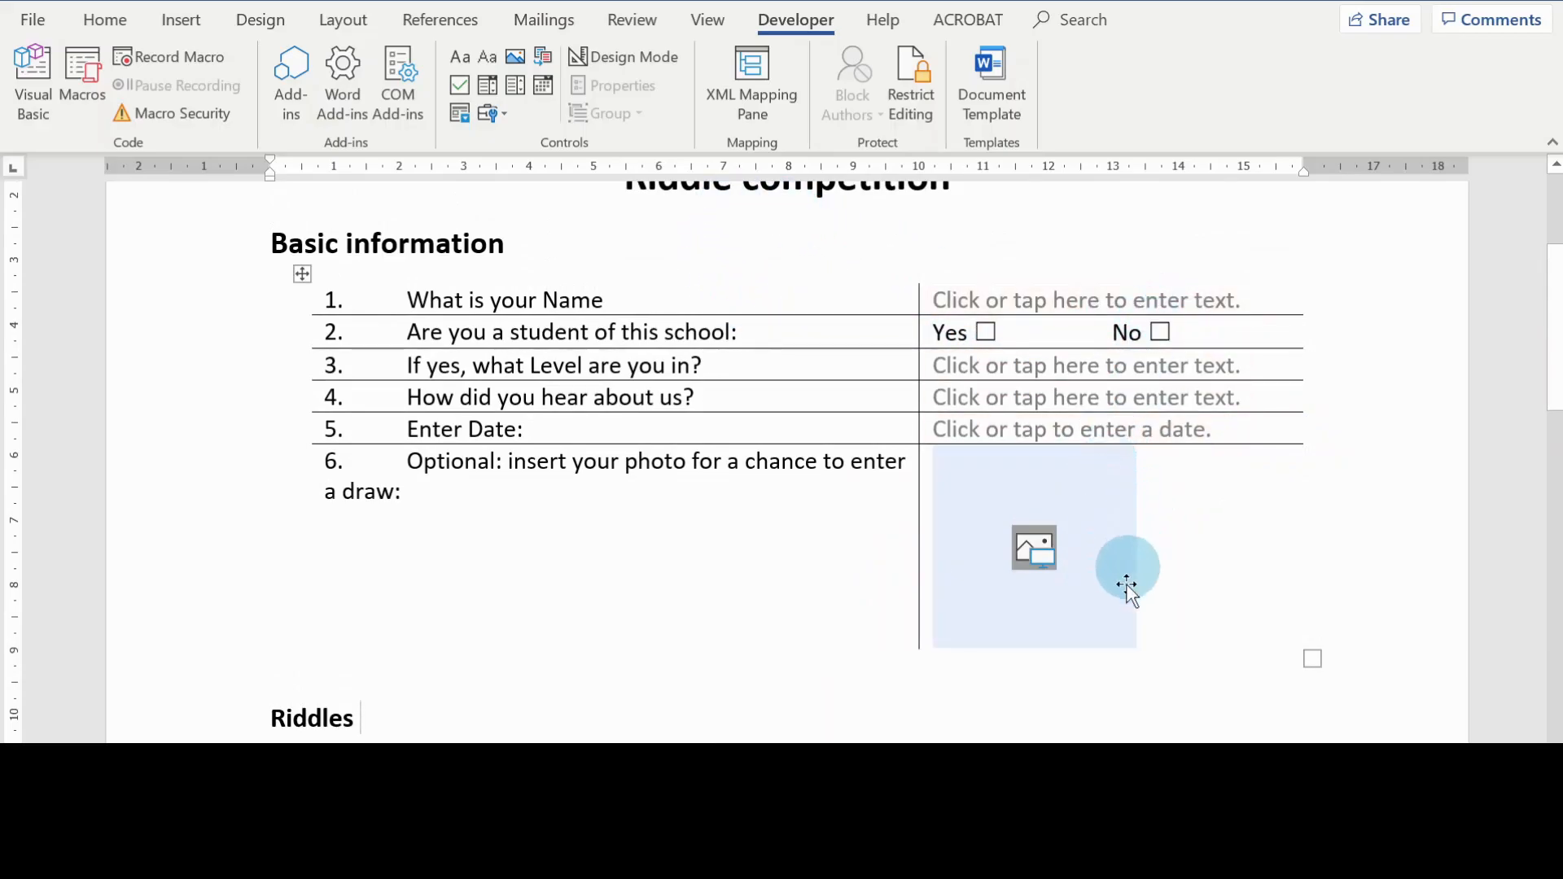
{"action": "left_click", "coordinate": [1229, 398]}
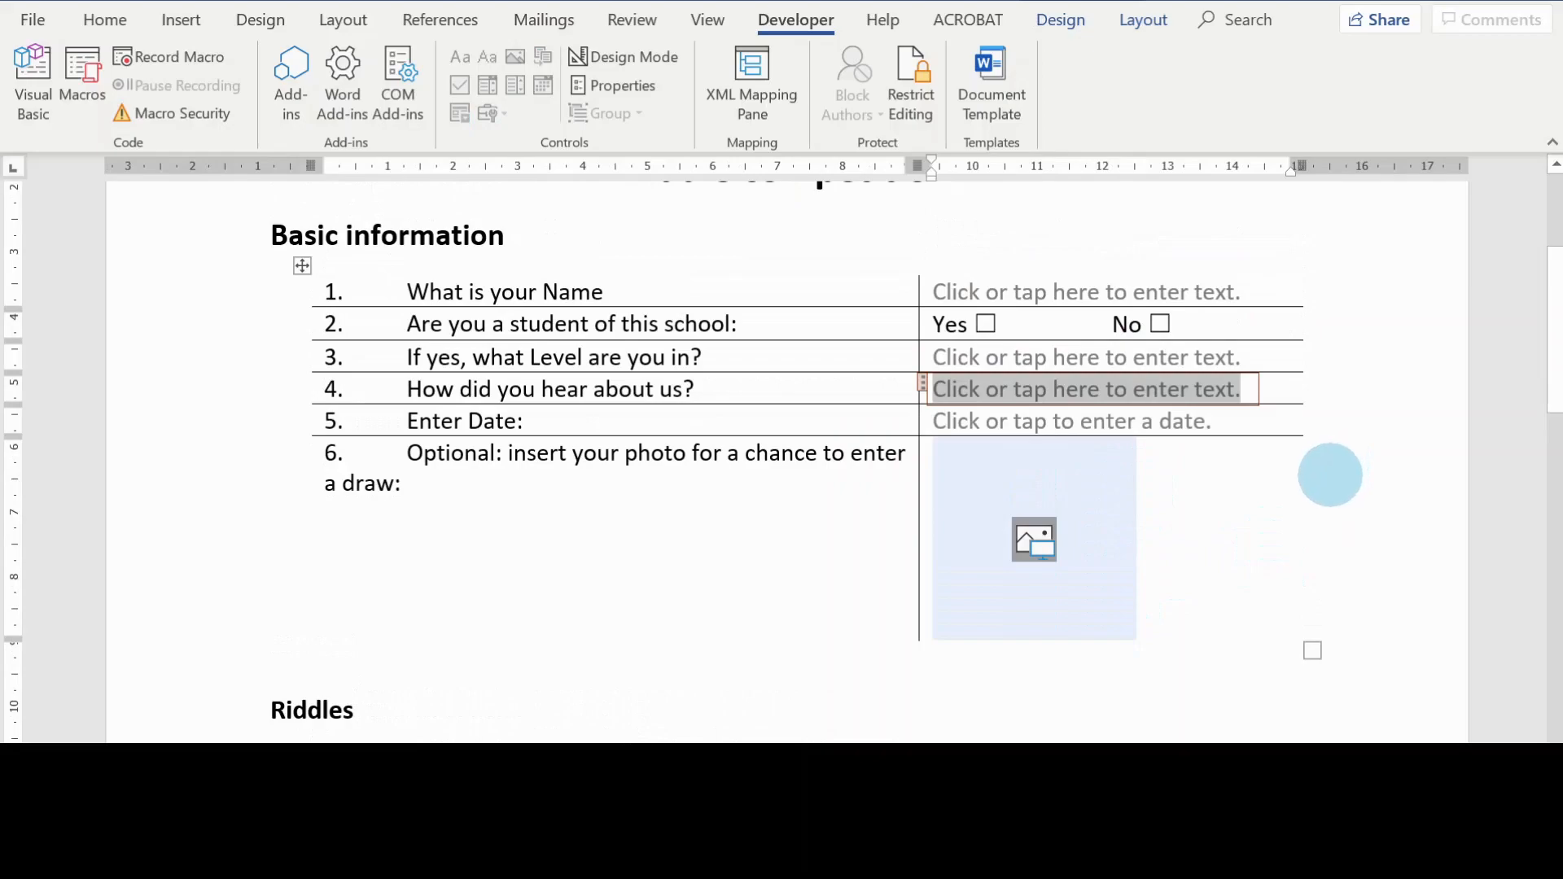
{"action": "mouse_move", "coordinate": [309, 383]}
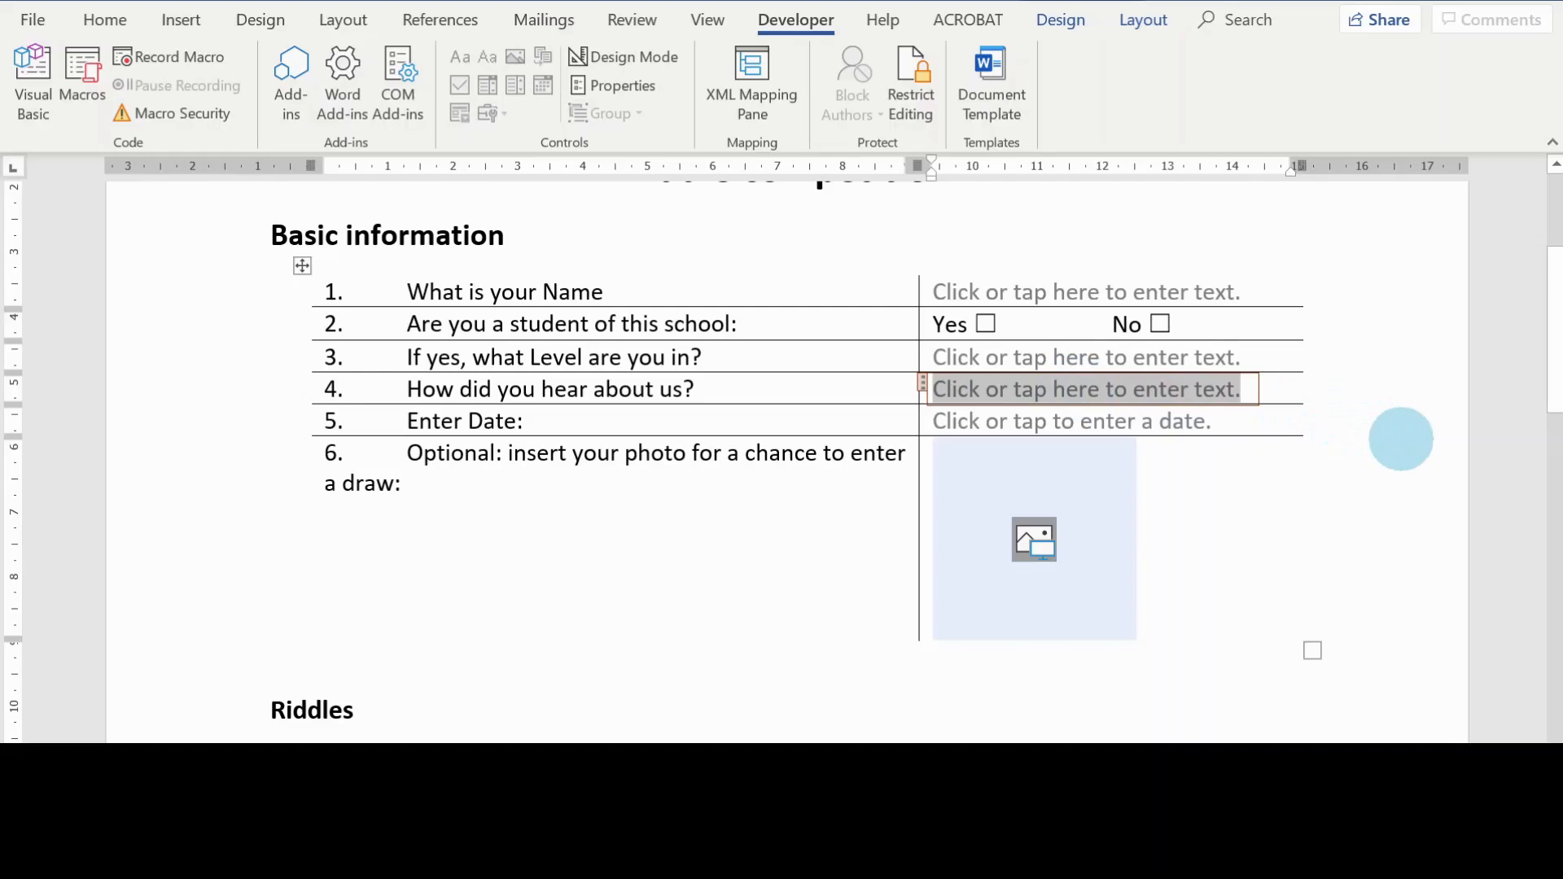
Step: Remove the text content control from the answer cell of "How did you hear about us?"
{"action": "right_click", "coordinate": [1095, 394]}
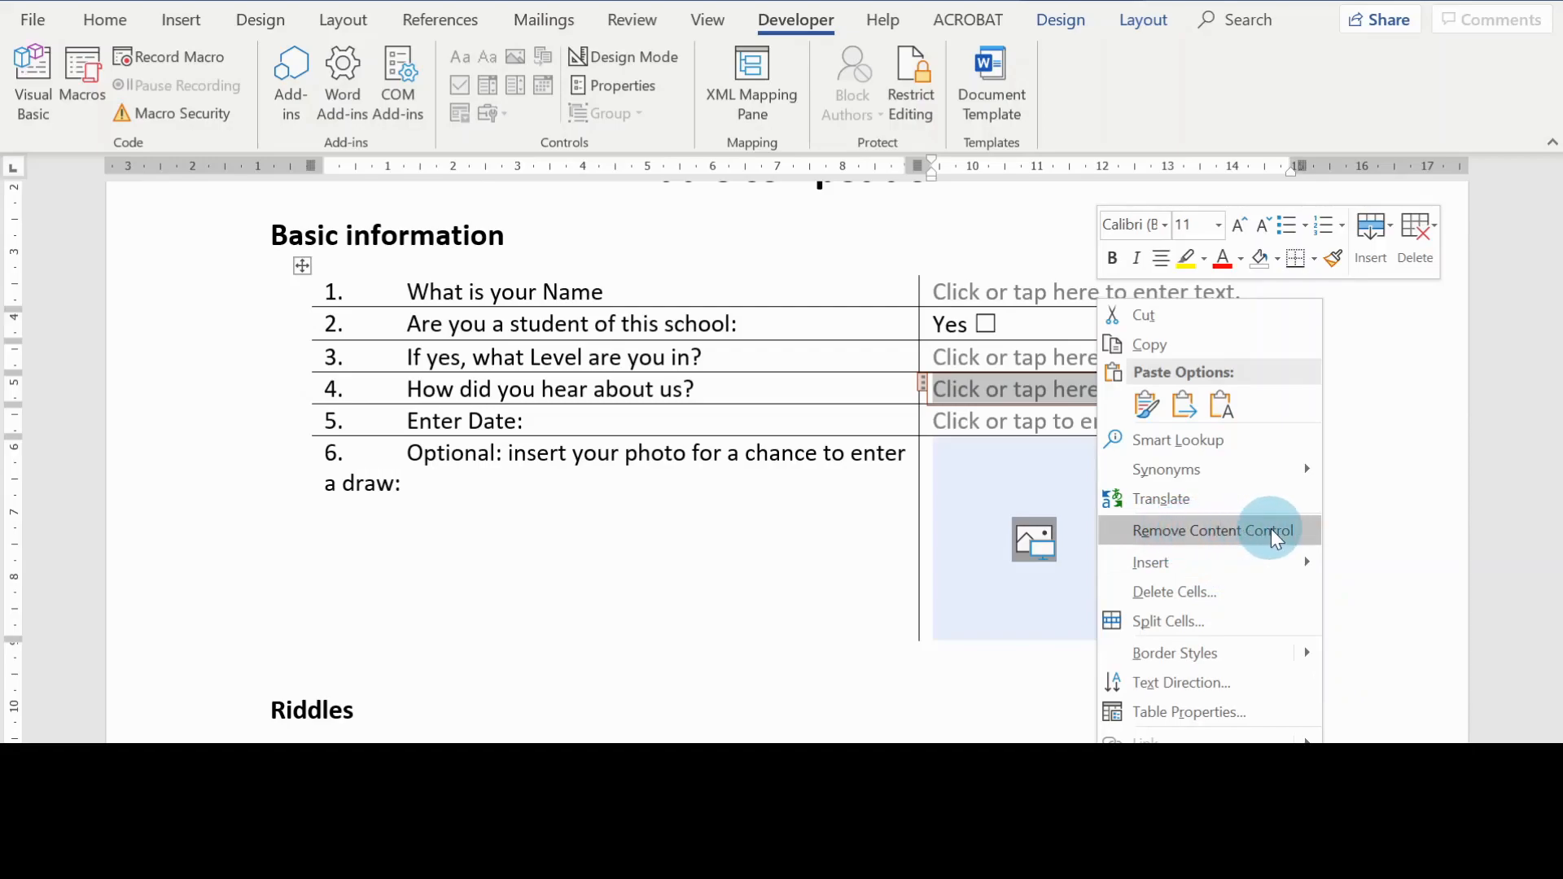
{"action": "left_click", "coordinate": [895, 533]}
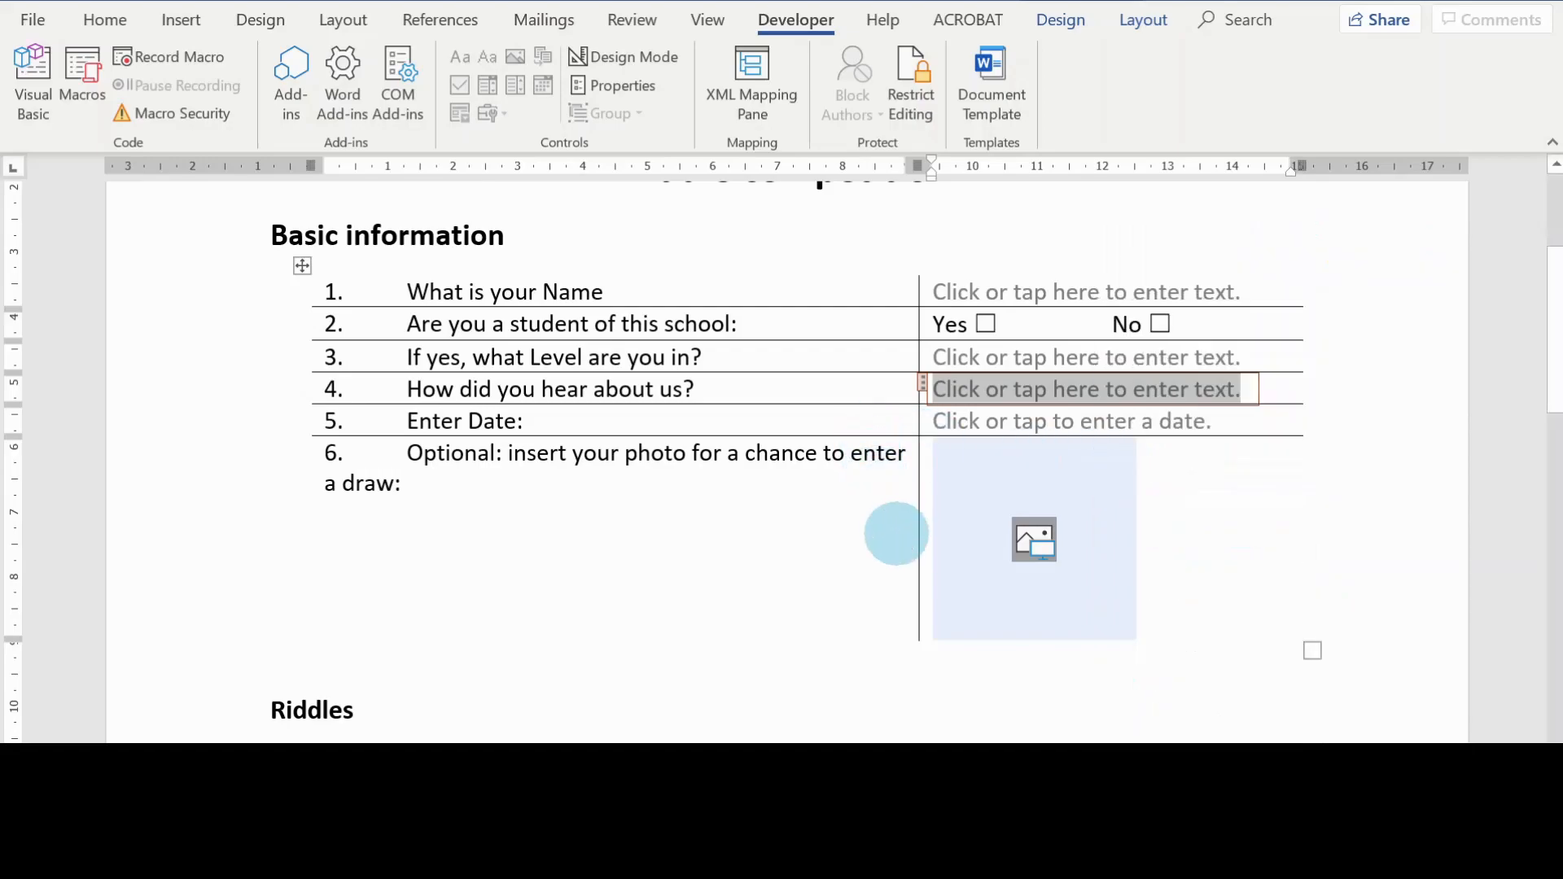
{"action": "right_click", "coordinate": [1124, 391]}
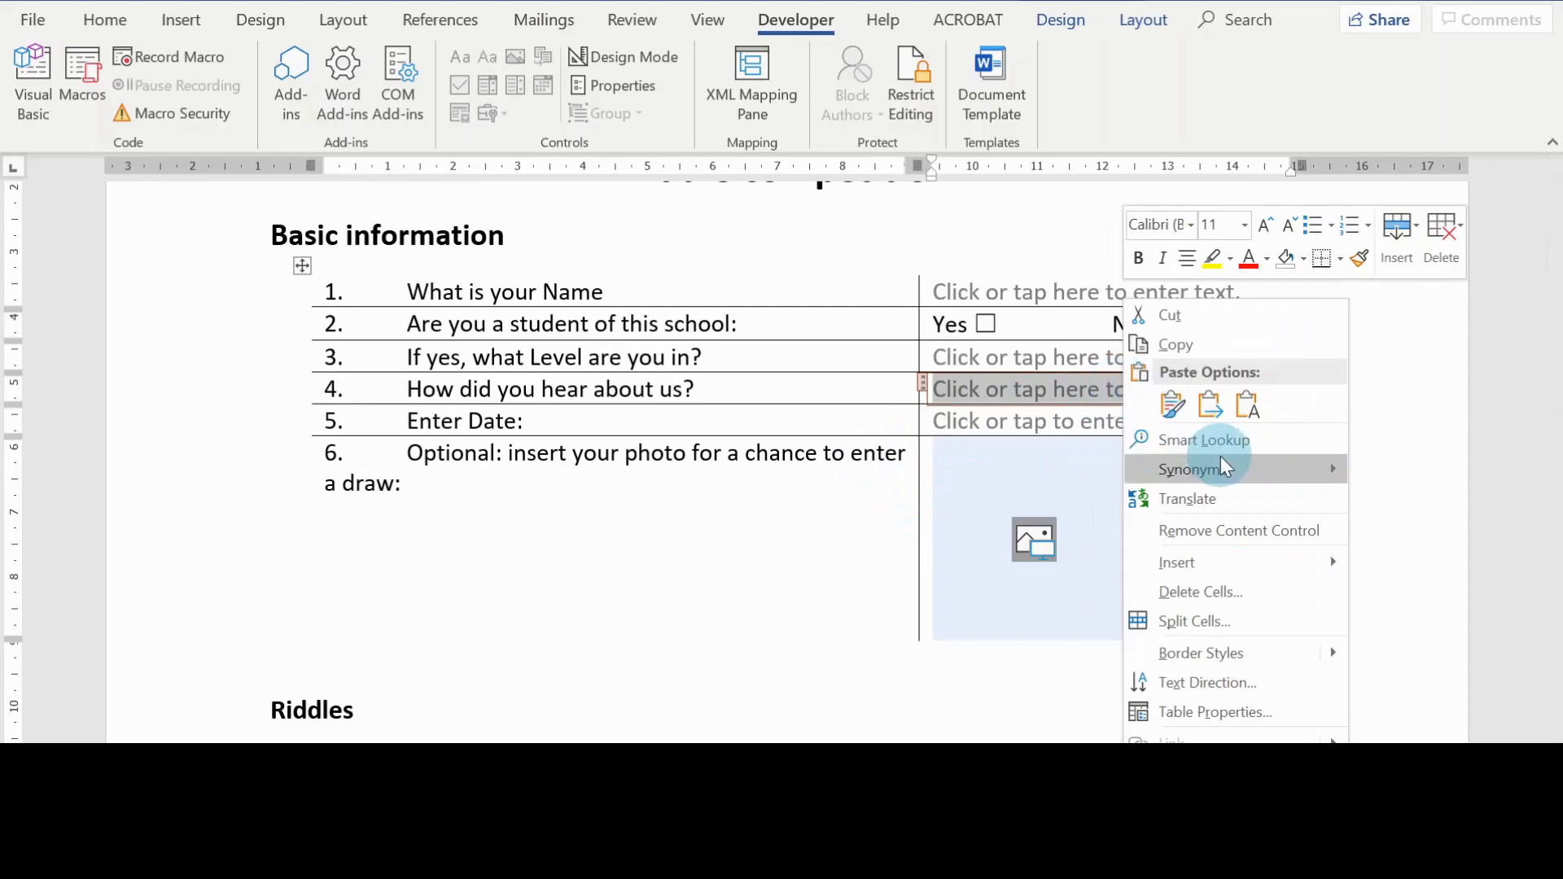
{"action": "left_click", "coordinate": [1273, 544]}
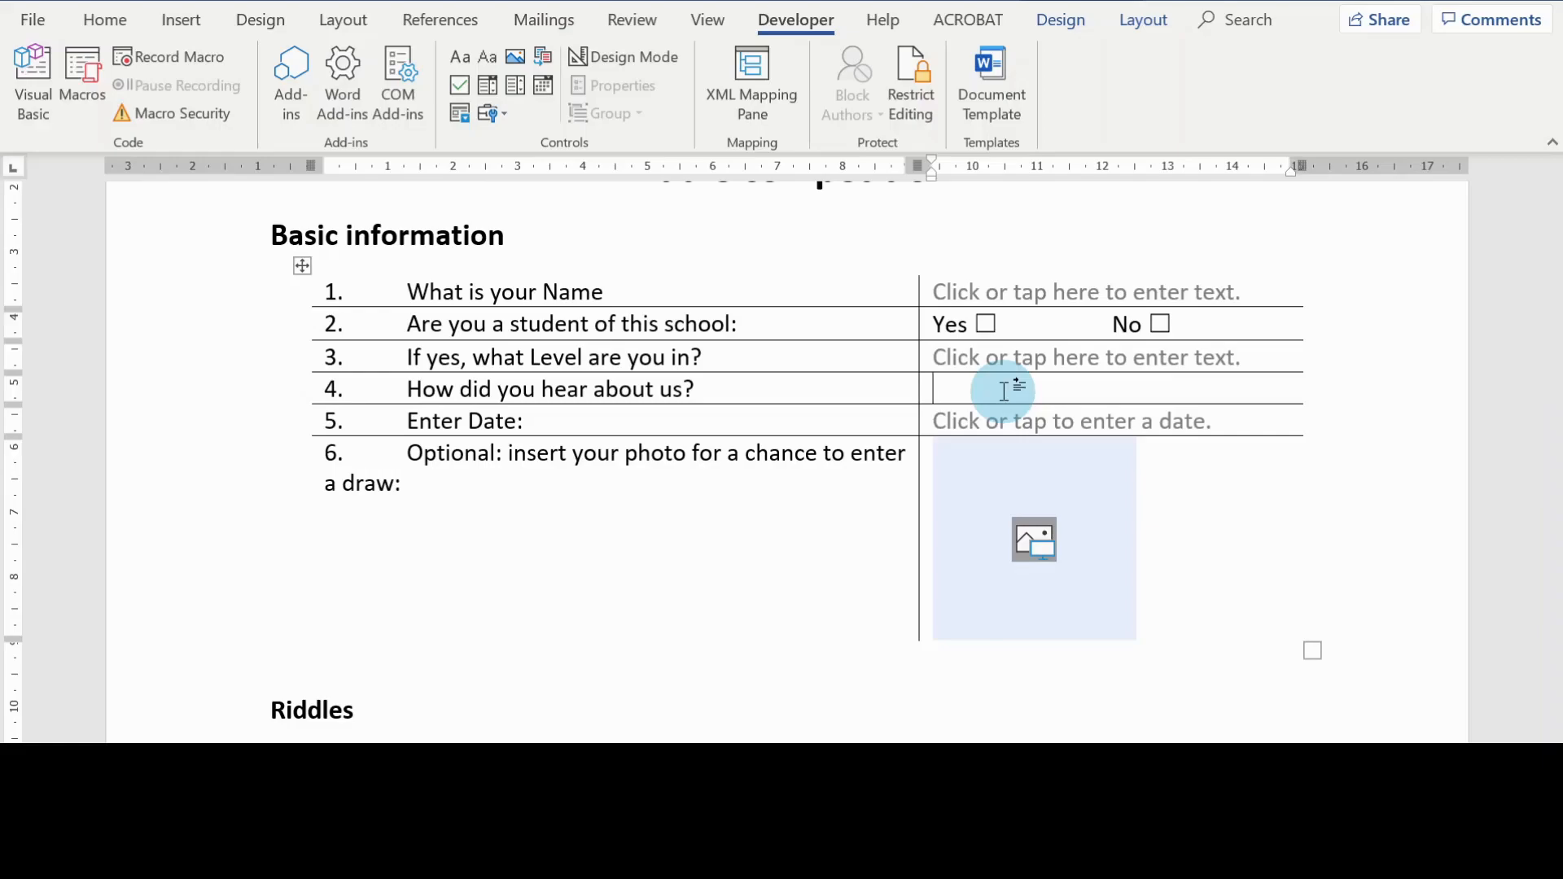
Step: Insert a combo box content control in the empty answer cell for question 4
{"action": "scroll", "coordinate": [1004, 391], "scroll_direction": "up", "scroll_amount": 1}
{"action": "scroll", "coordinate": [1002, 391], "scroll_direction": "up", "scroll_amount": 1}
{"action": "scroll", "coordinate": [1004, 388], "scroll_direction": "down", "scroll_amount": 2}
{"action": "scroll", "coordinate": [987, 387], "scroll_direction": "up", "scroll_amount": 2}
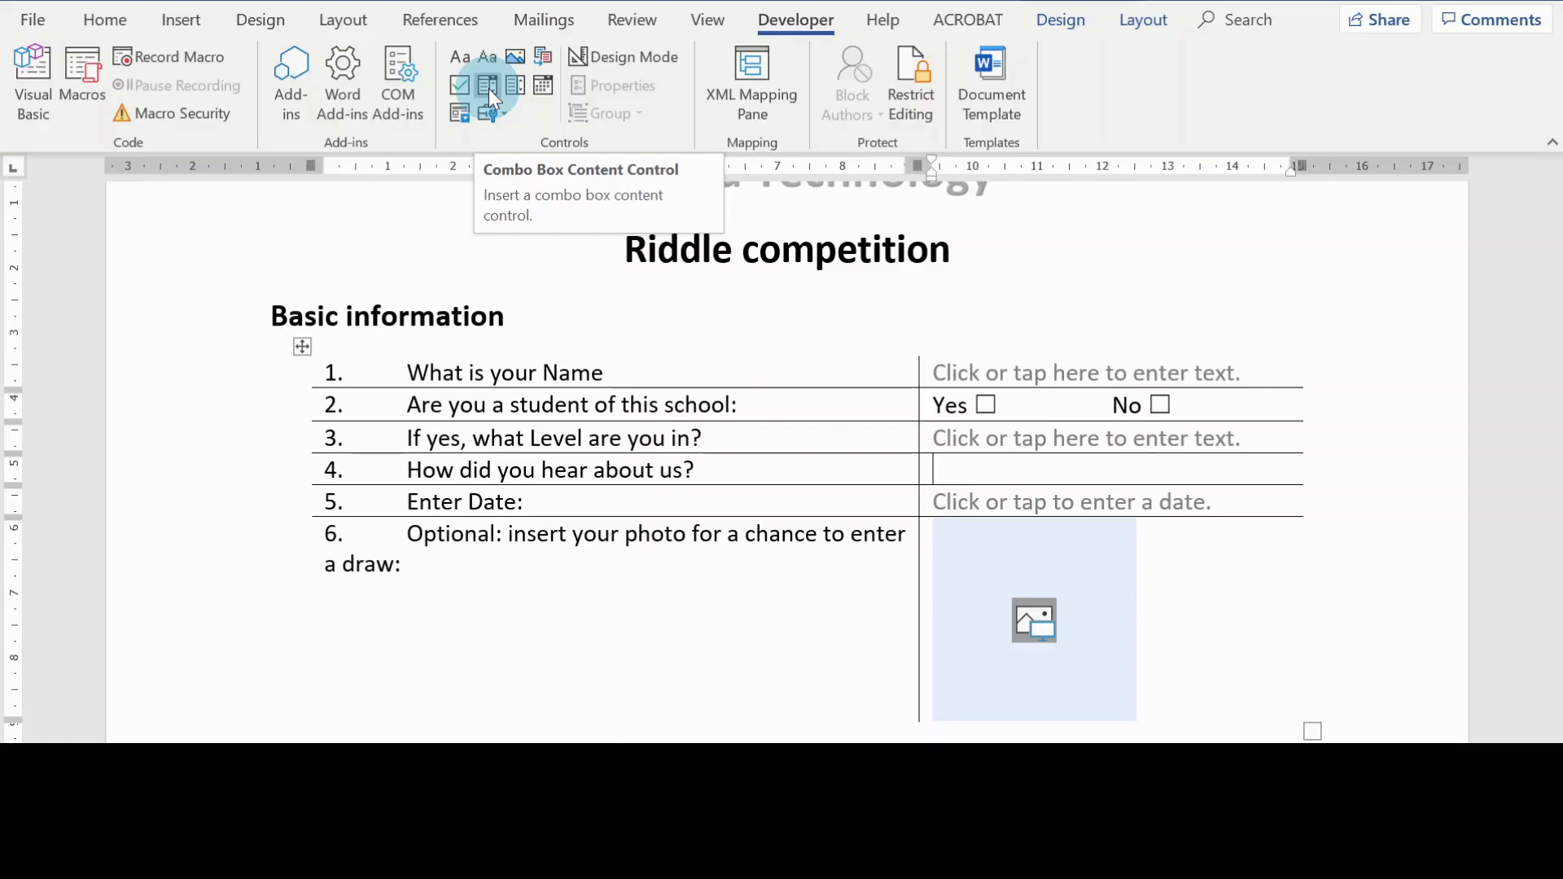
{"action": "left_click", "coordinate": [489, 86]}
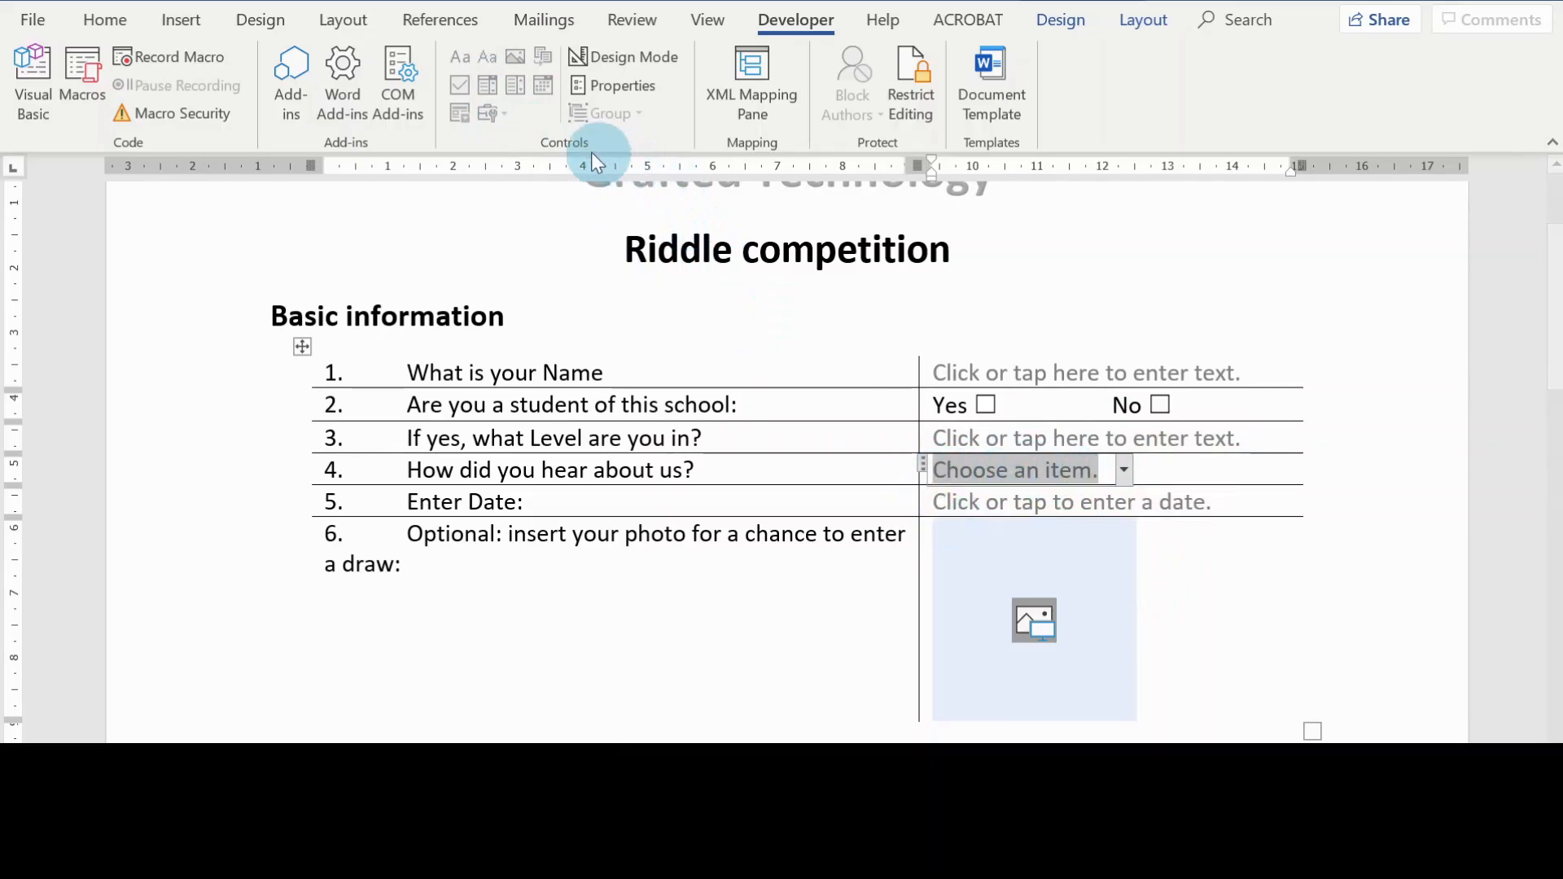
Step: Set the color of question 4's combo box content control to brown
{"action": "left_click", "coordinate": [589, 87]}
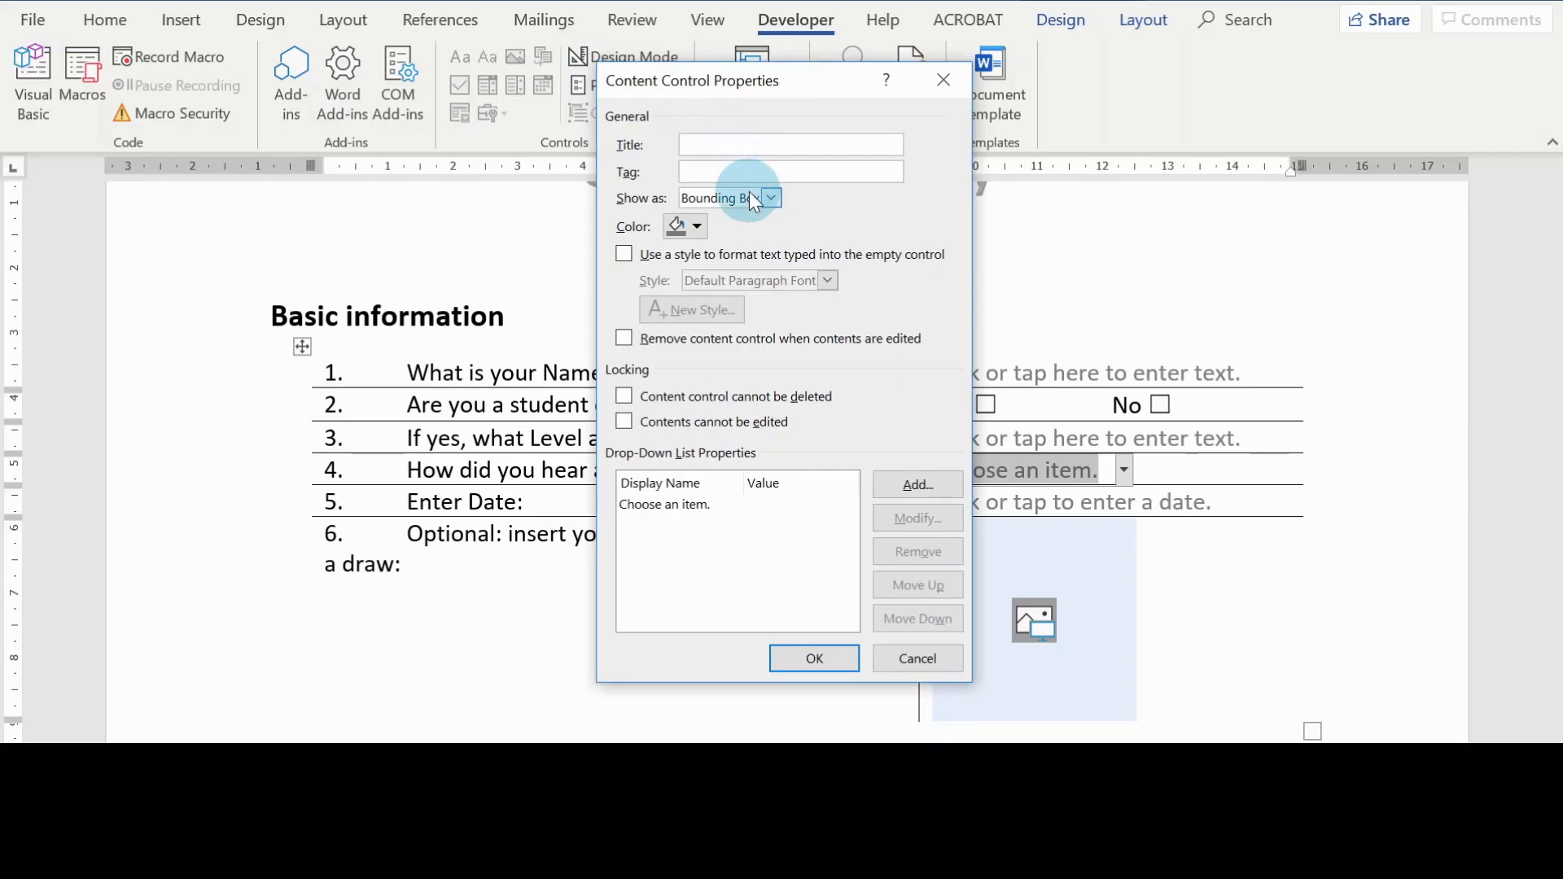
{"action": "left_click", "coordinate": [697, 227]}
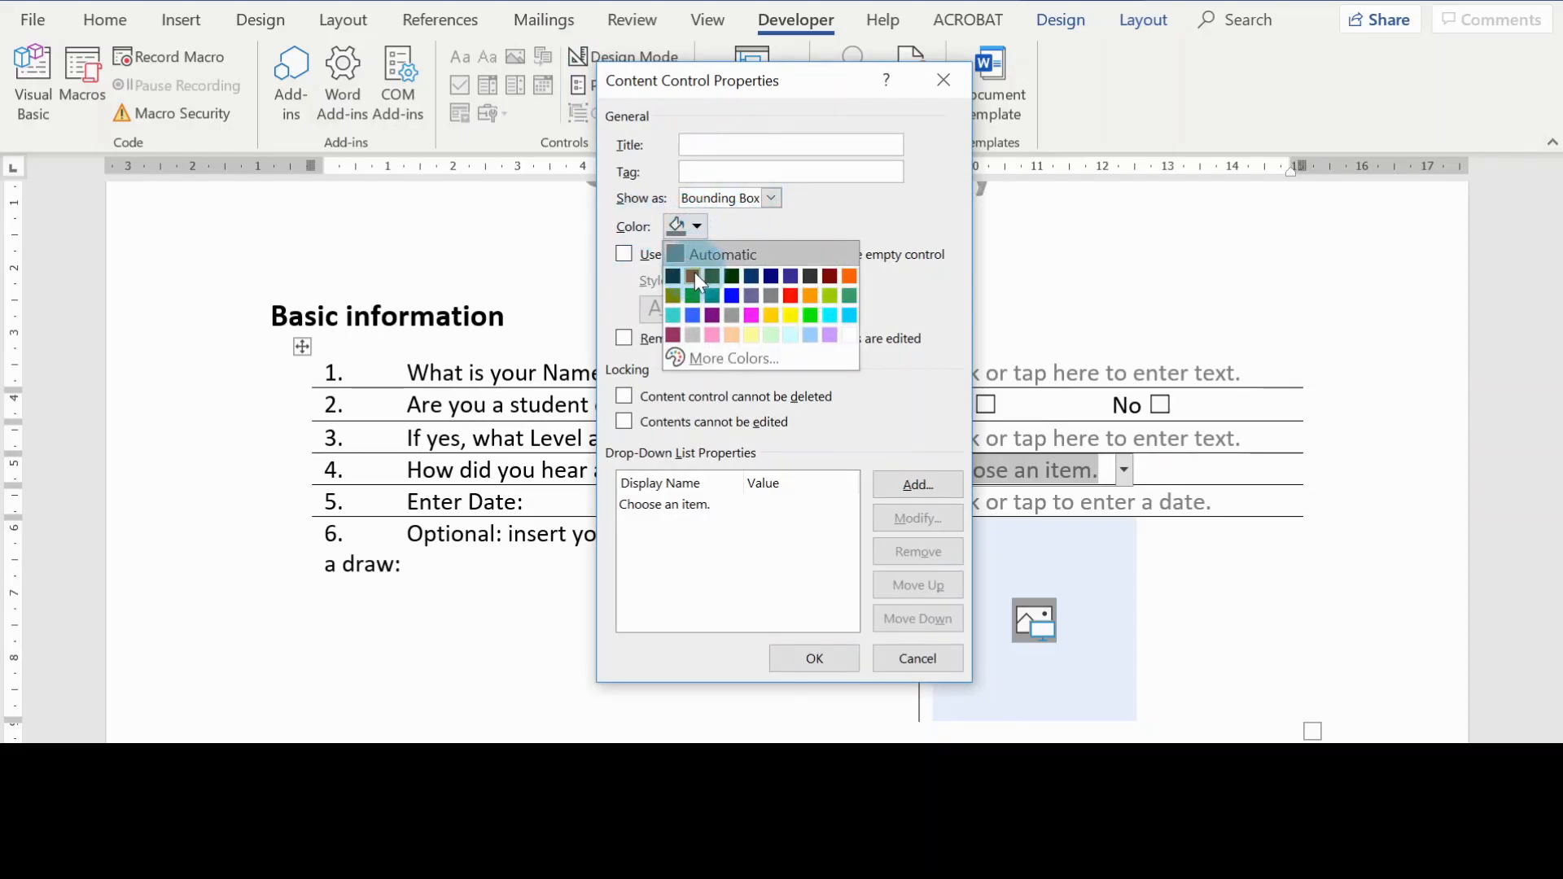
{"action": "left_click", "coordinate": [692, 275]}
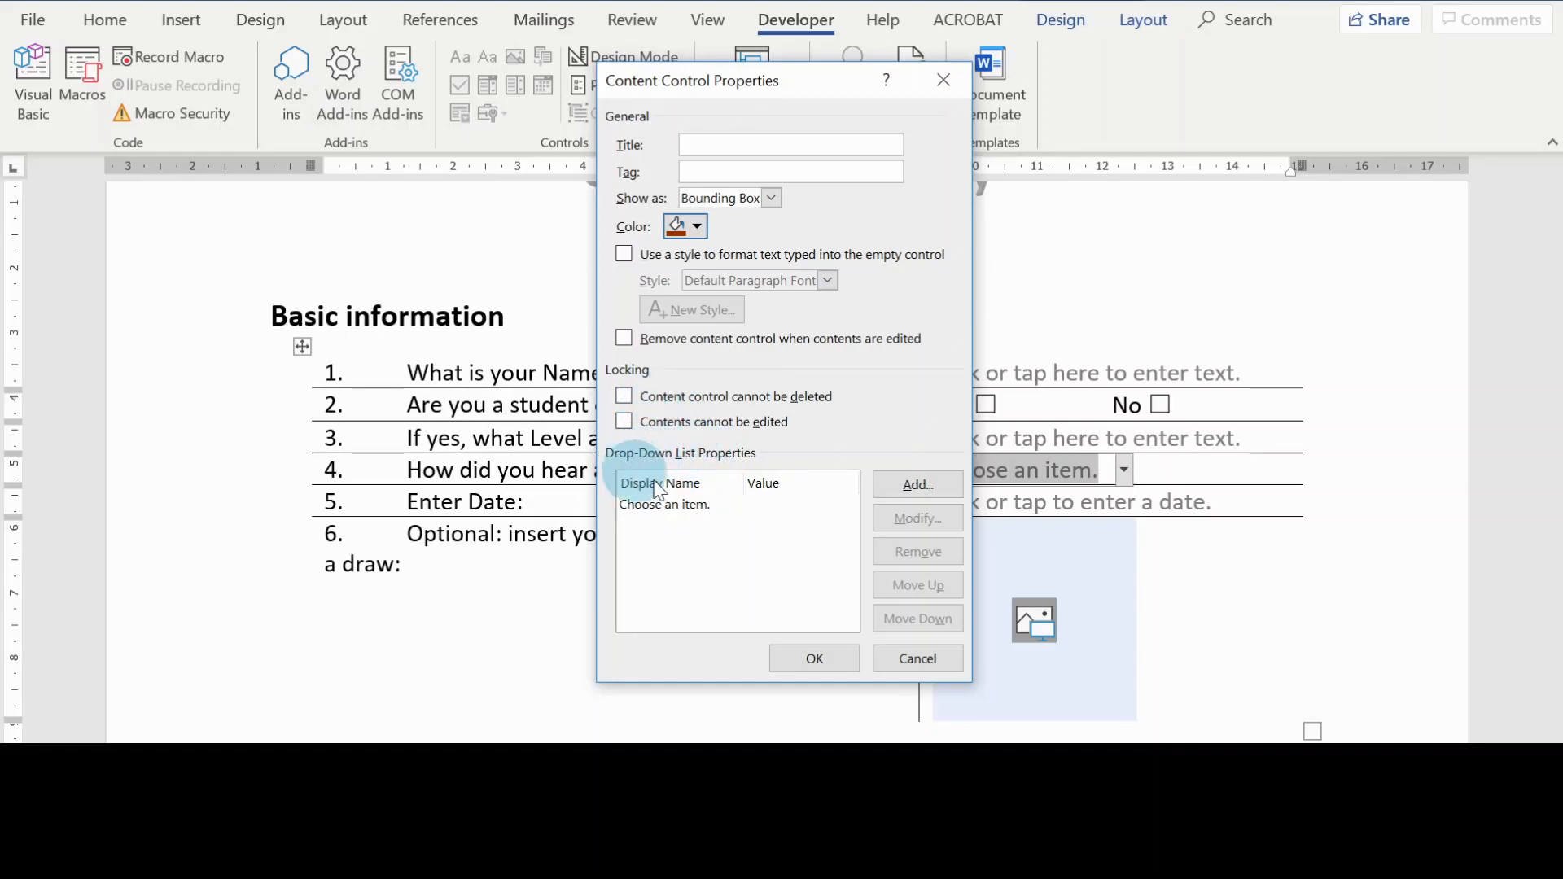
Step: Add the choices Instagram, YouTube Vidoes and WhatsApp to the combo box and apply its properties
{"action": "left_click", "coordinate": [912, 485]}
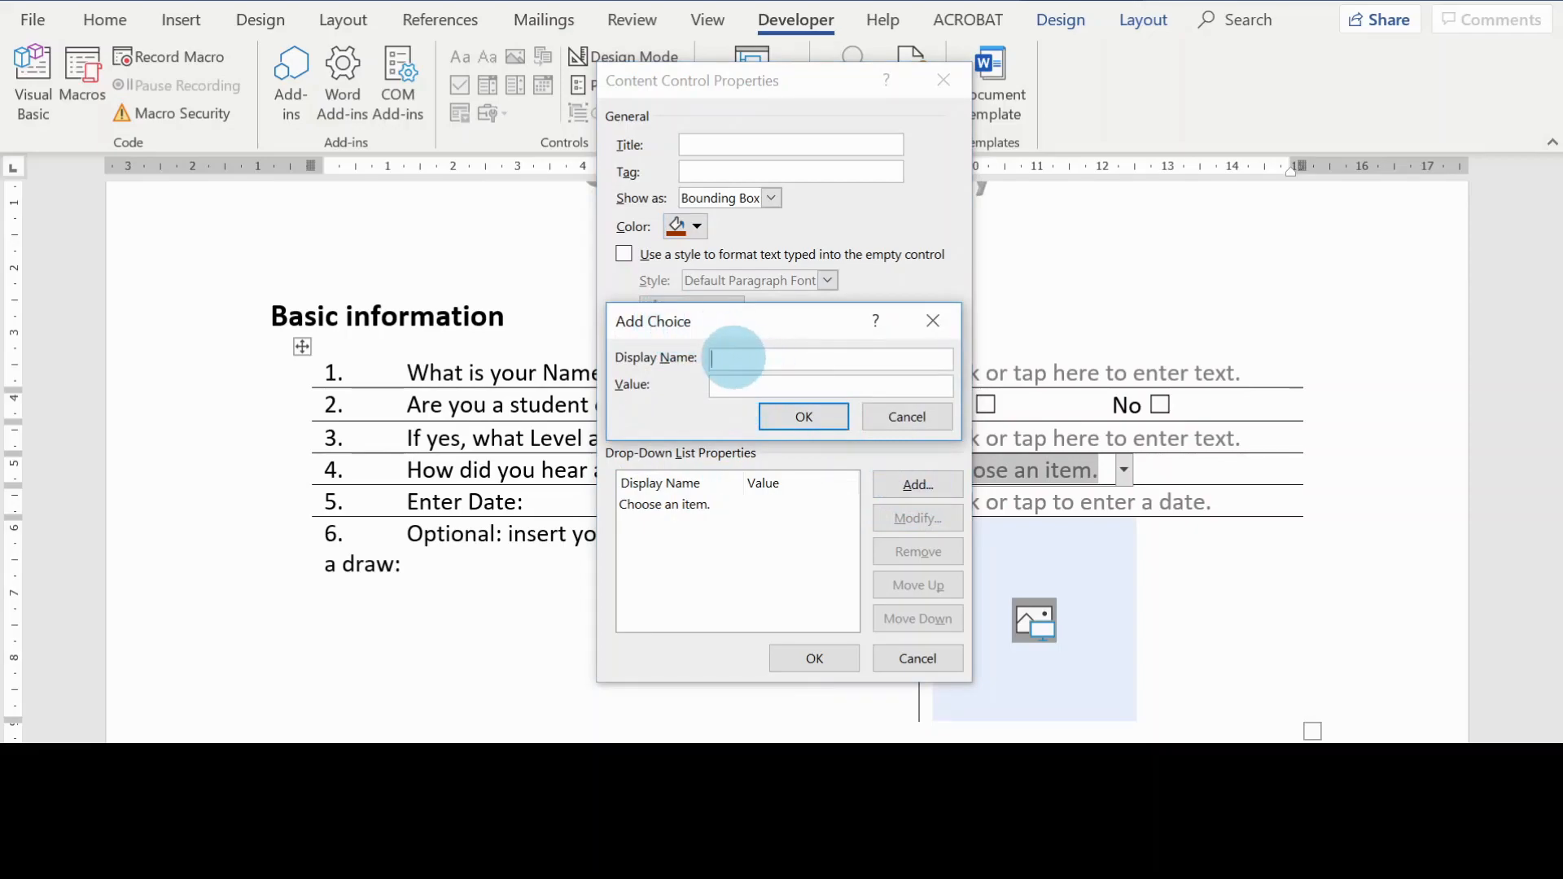
{"action": "type", "text": "Instagram"}
{"action": "left_click", "coordinate": [803, 417]}
{"action": "left_click", "coordinate": [918, 484]}
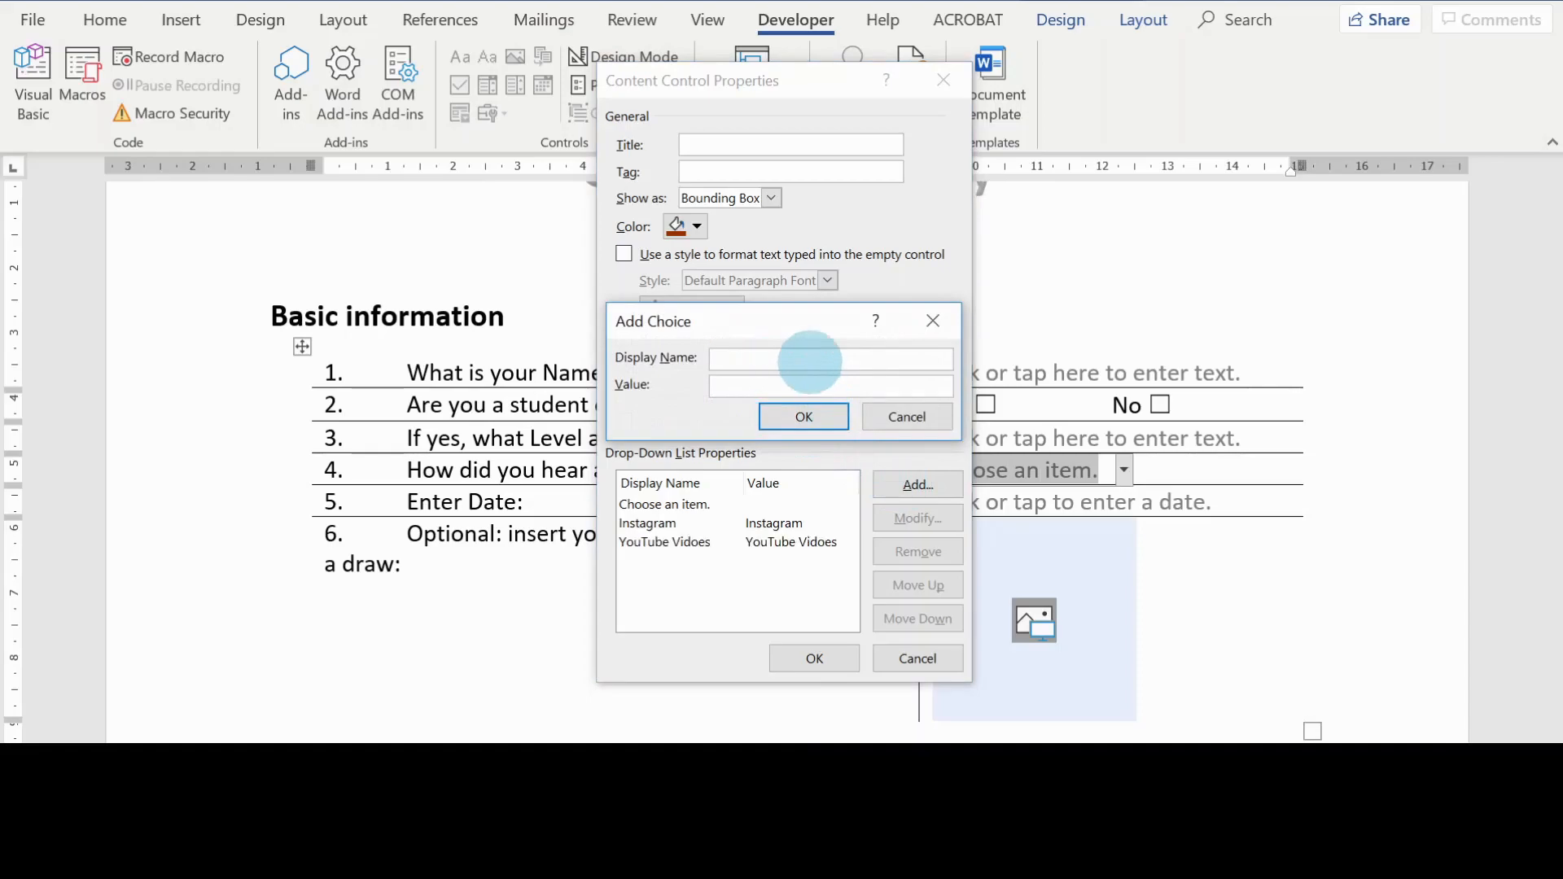
{"action": "type", "text": "WhatsApp"}
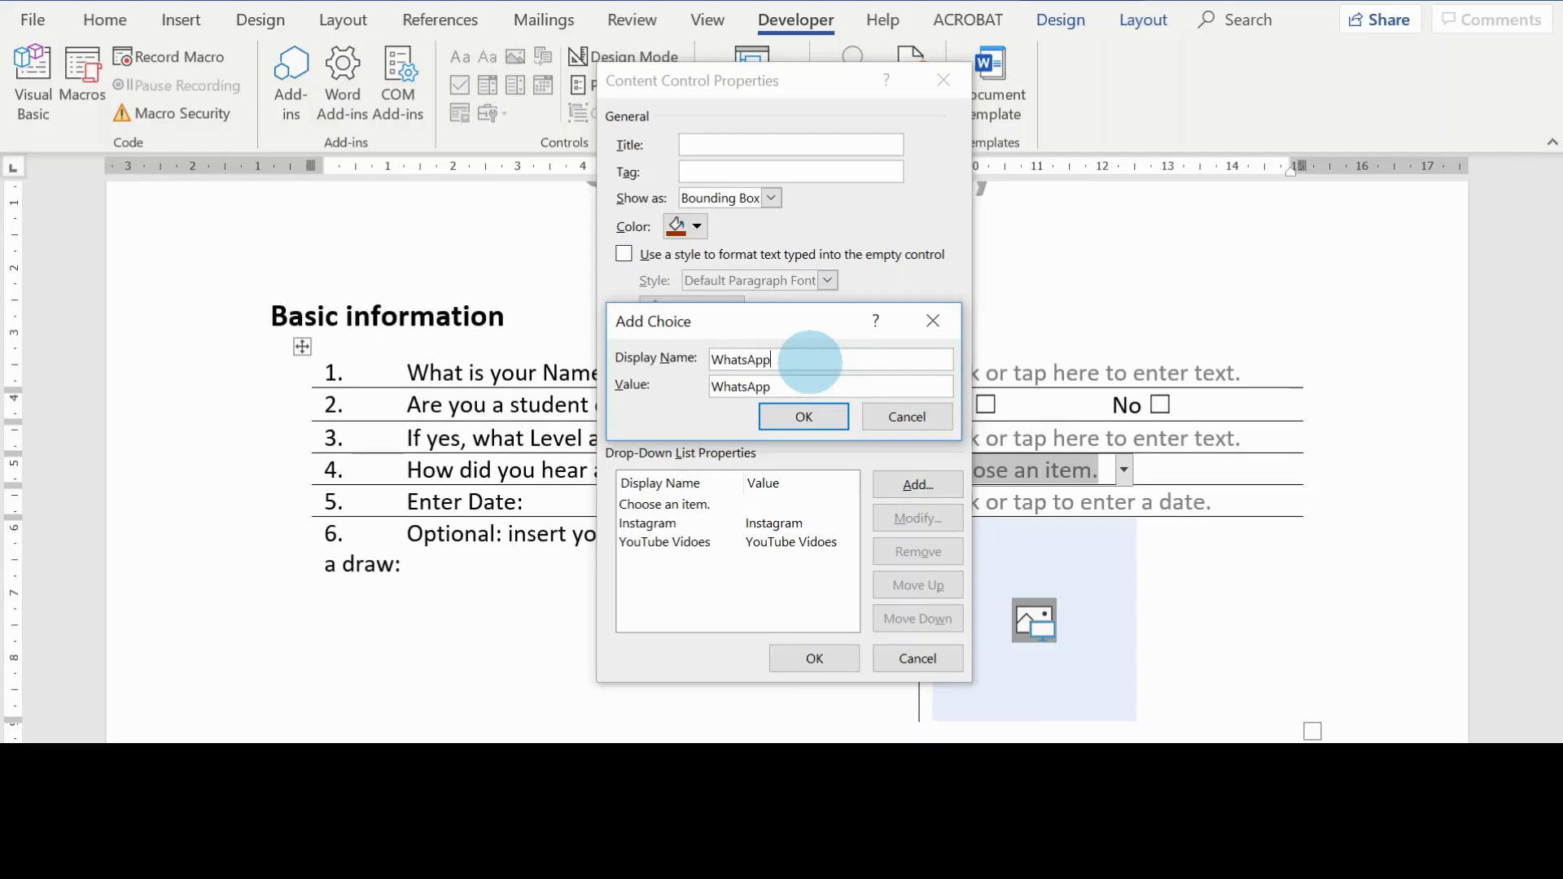
{"action": "left_click", "coordinate": [827, 413]}
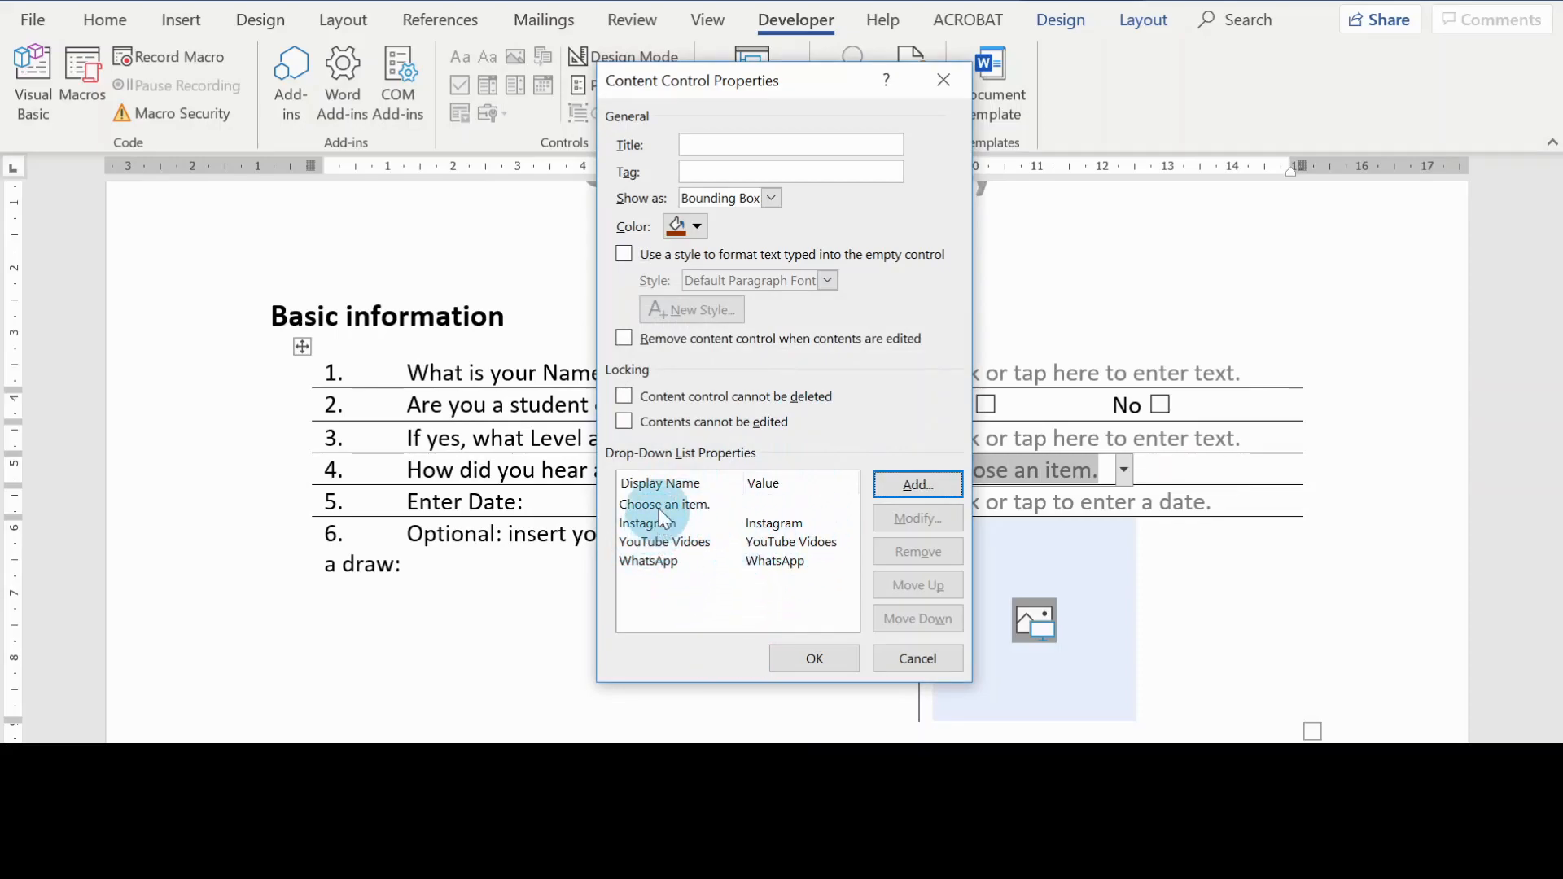
{"action": "left_click", "coordinate": [818, 661]}
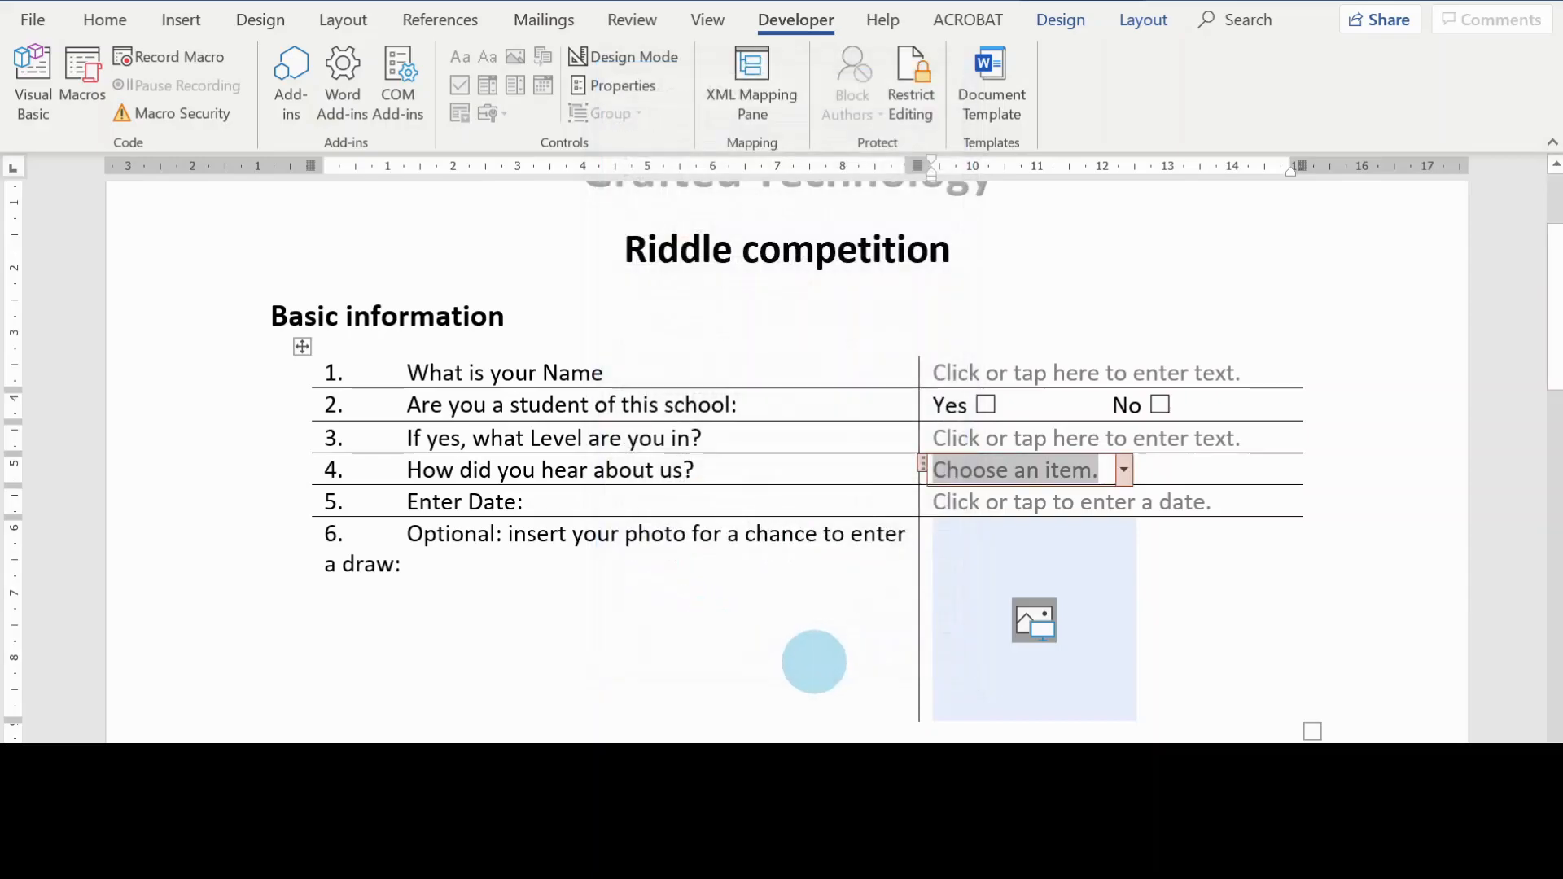
Step: Check the list of choices offered by question 4's combo box without selecting one
{"action": "left_click", "coordinate": [1237, 502]}
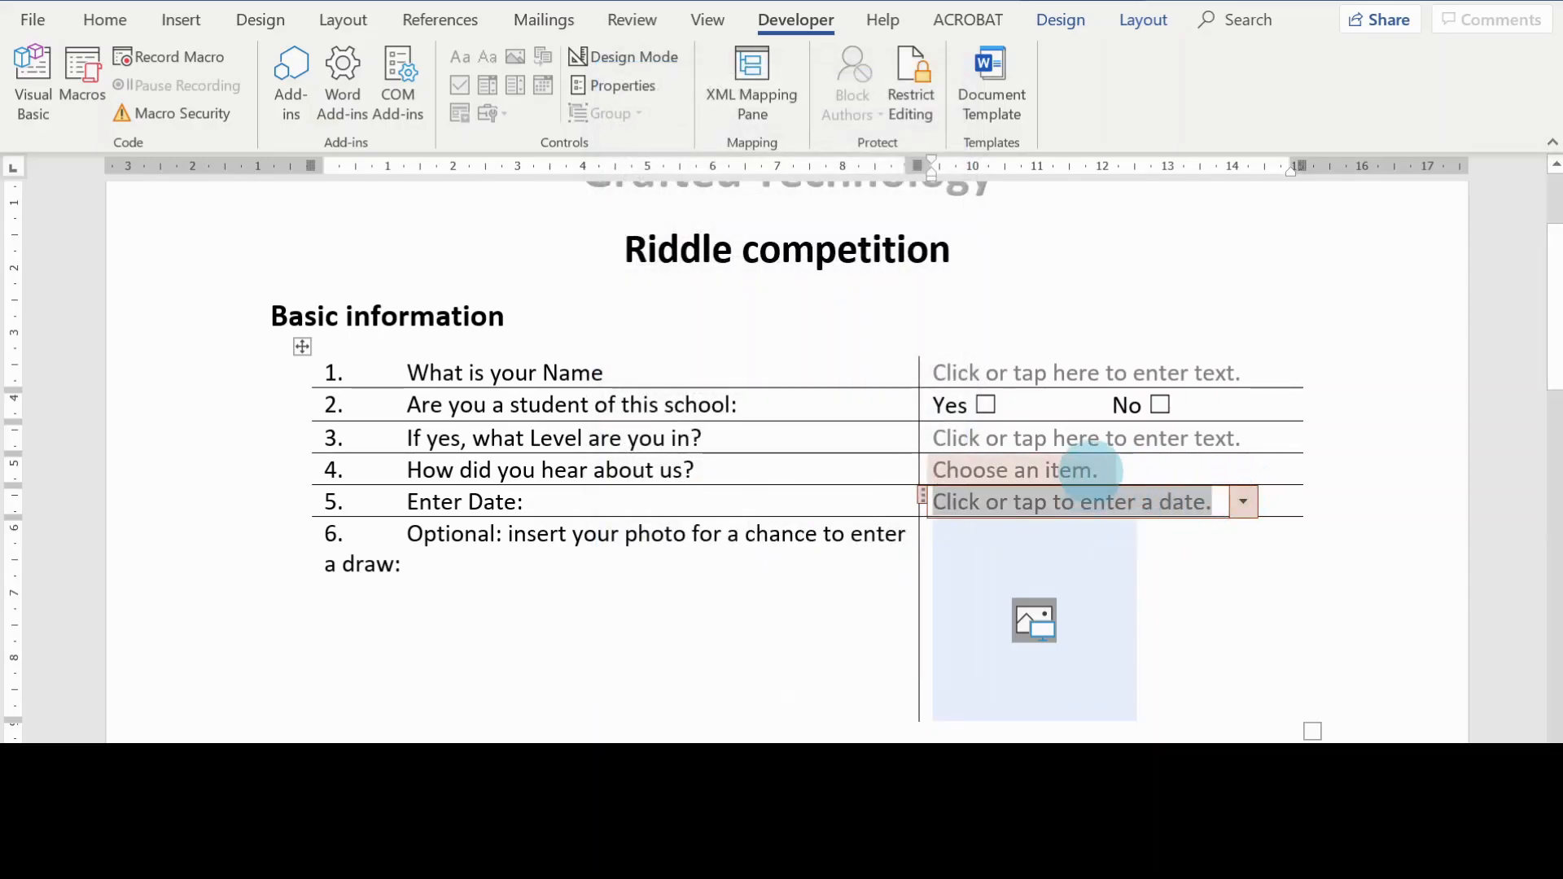
{"action": "left_click", "coordinate": [1099, 474]}
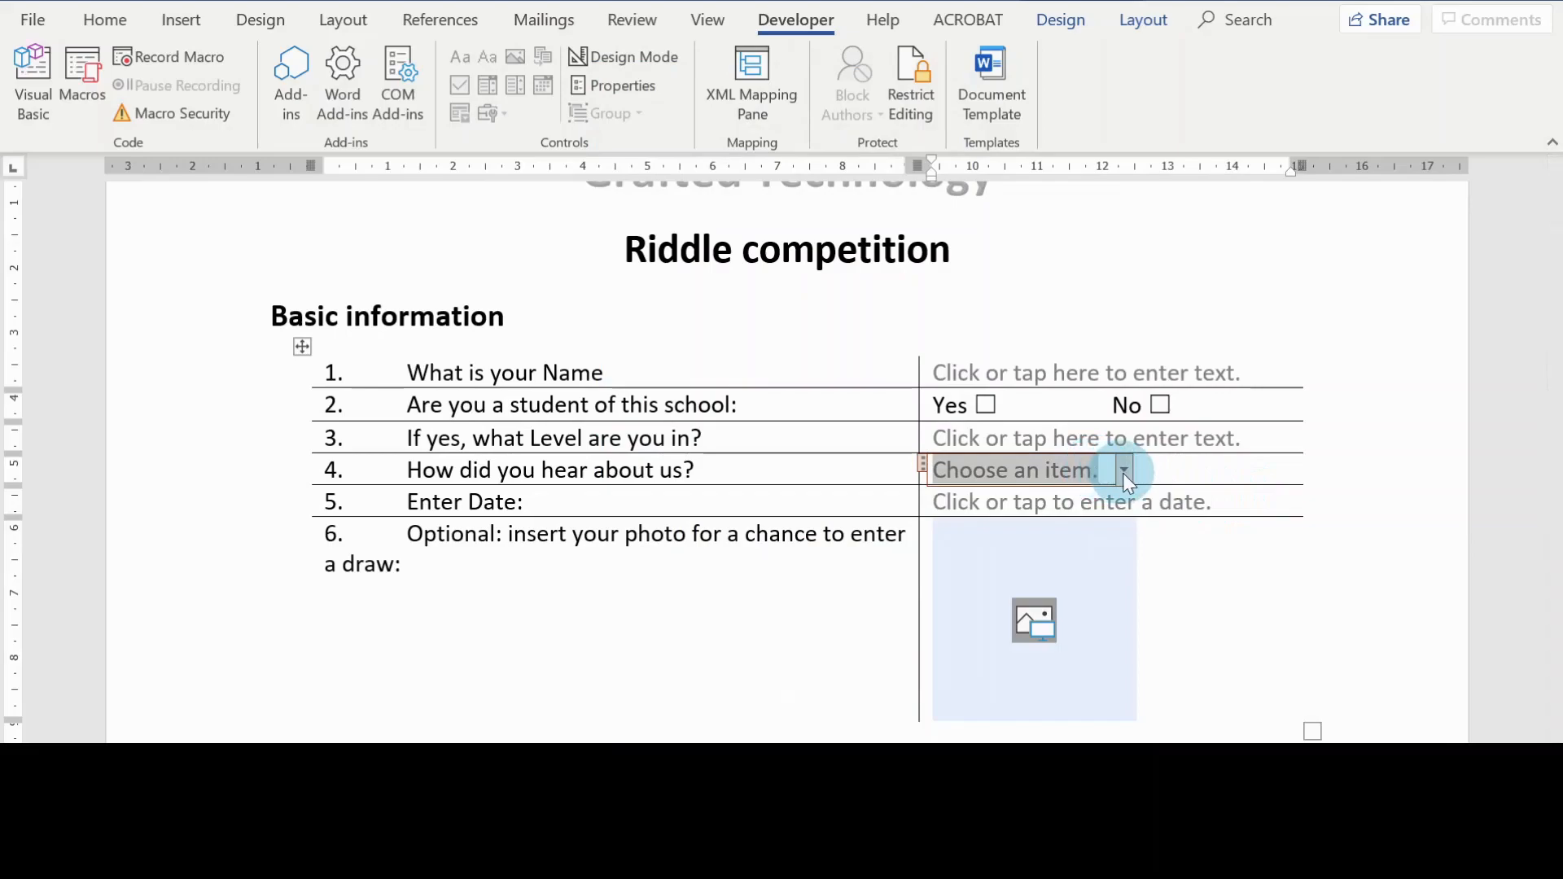
{"action": "left_click", "coordinate": [1122, 471]}
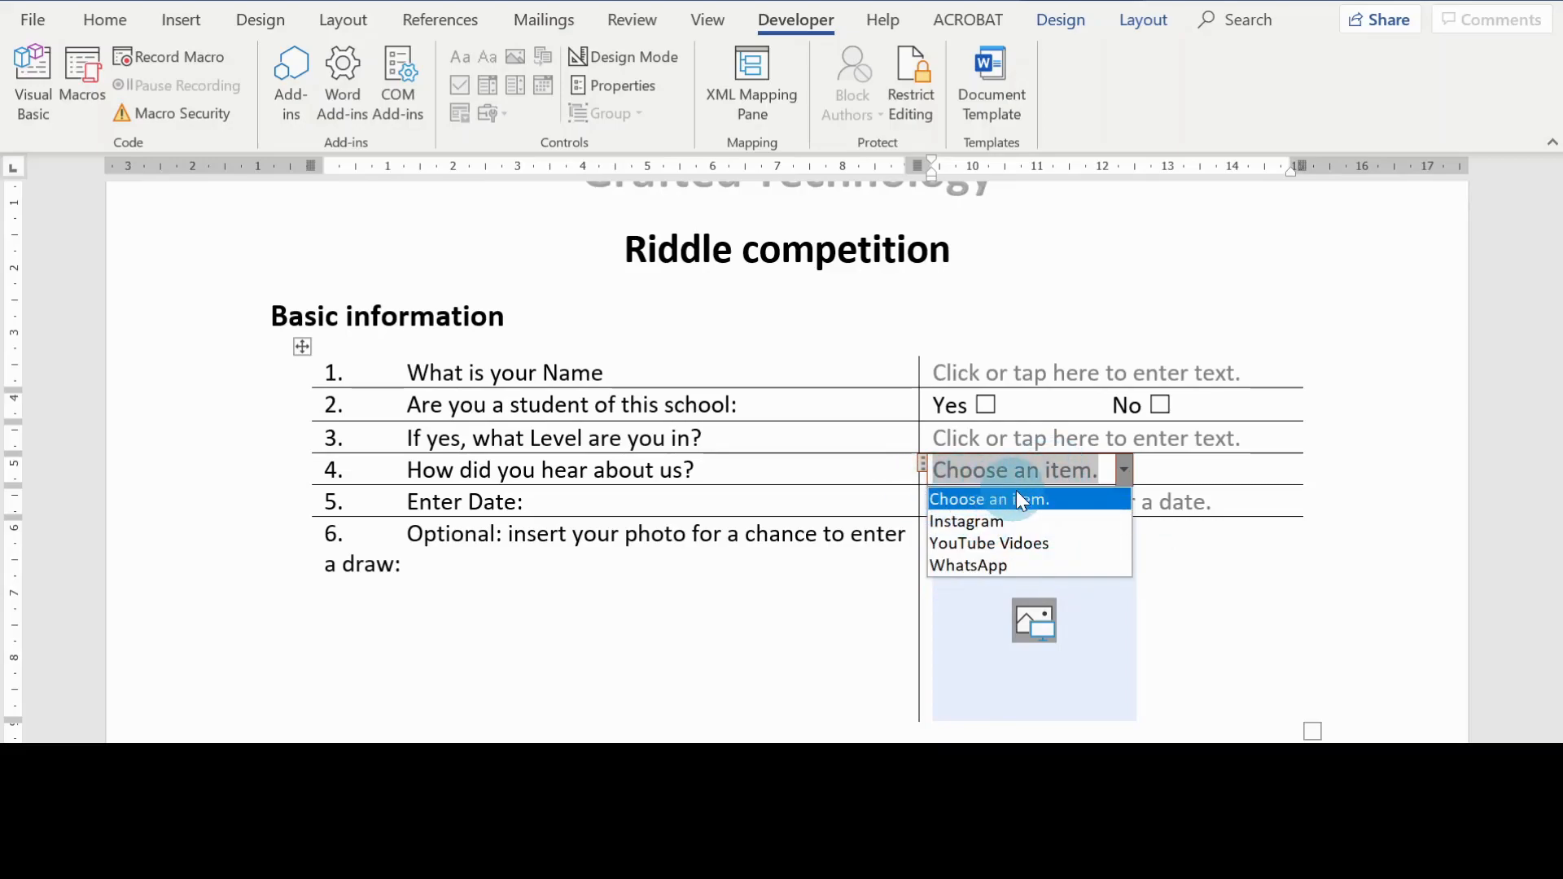
{"action": "left_click", "coordinate": [1034, 472]}
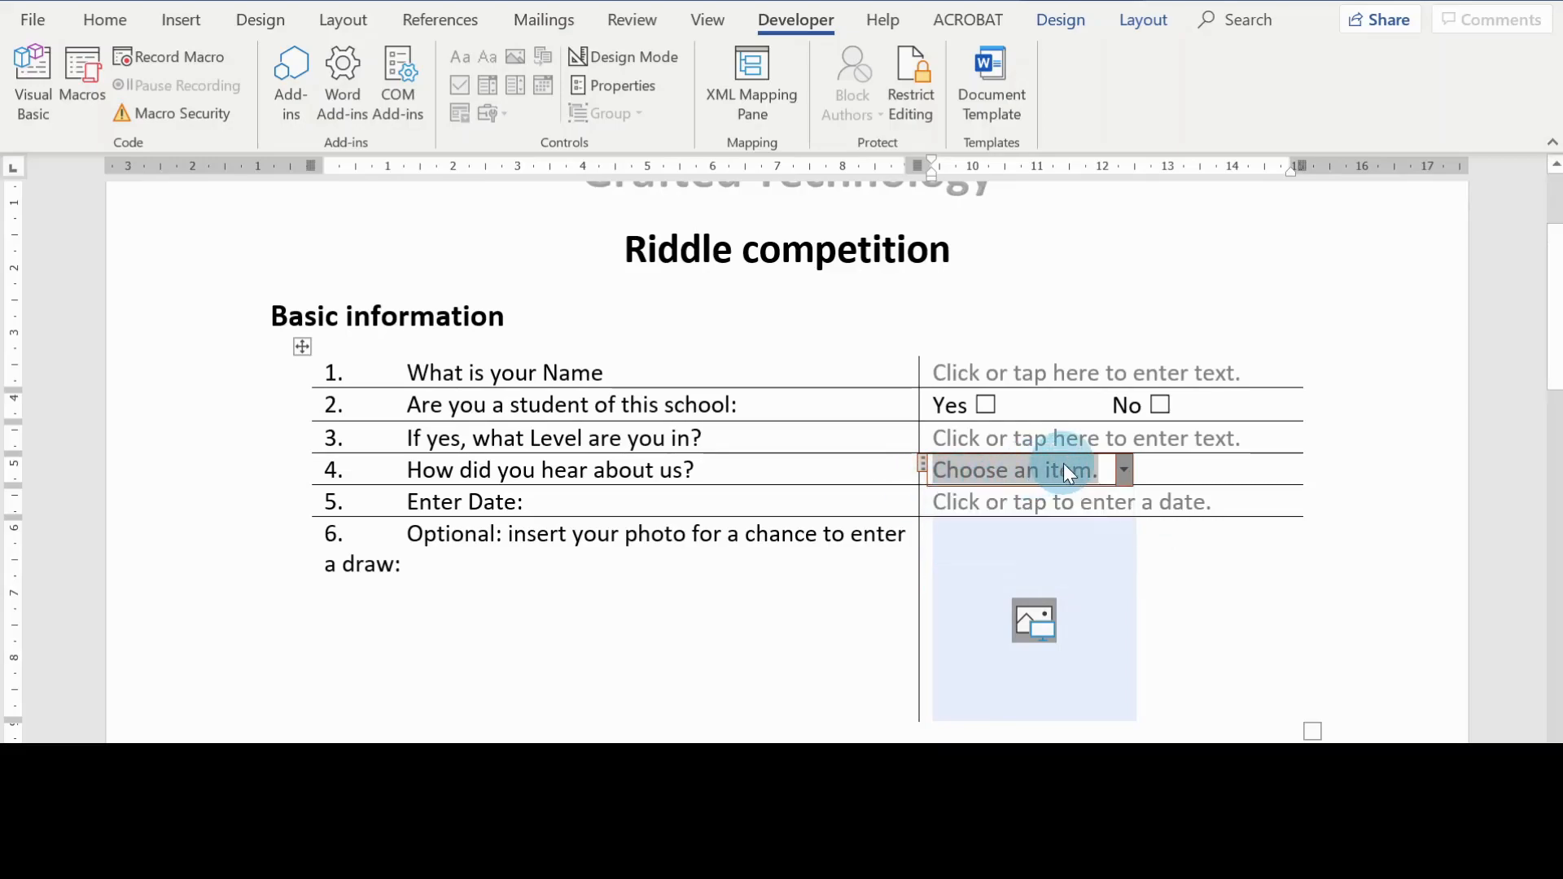
{"action": "left_click", "coordinate": [1123, 472]}
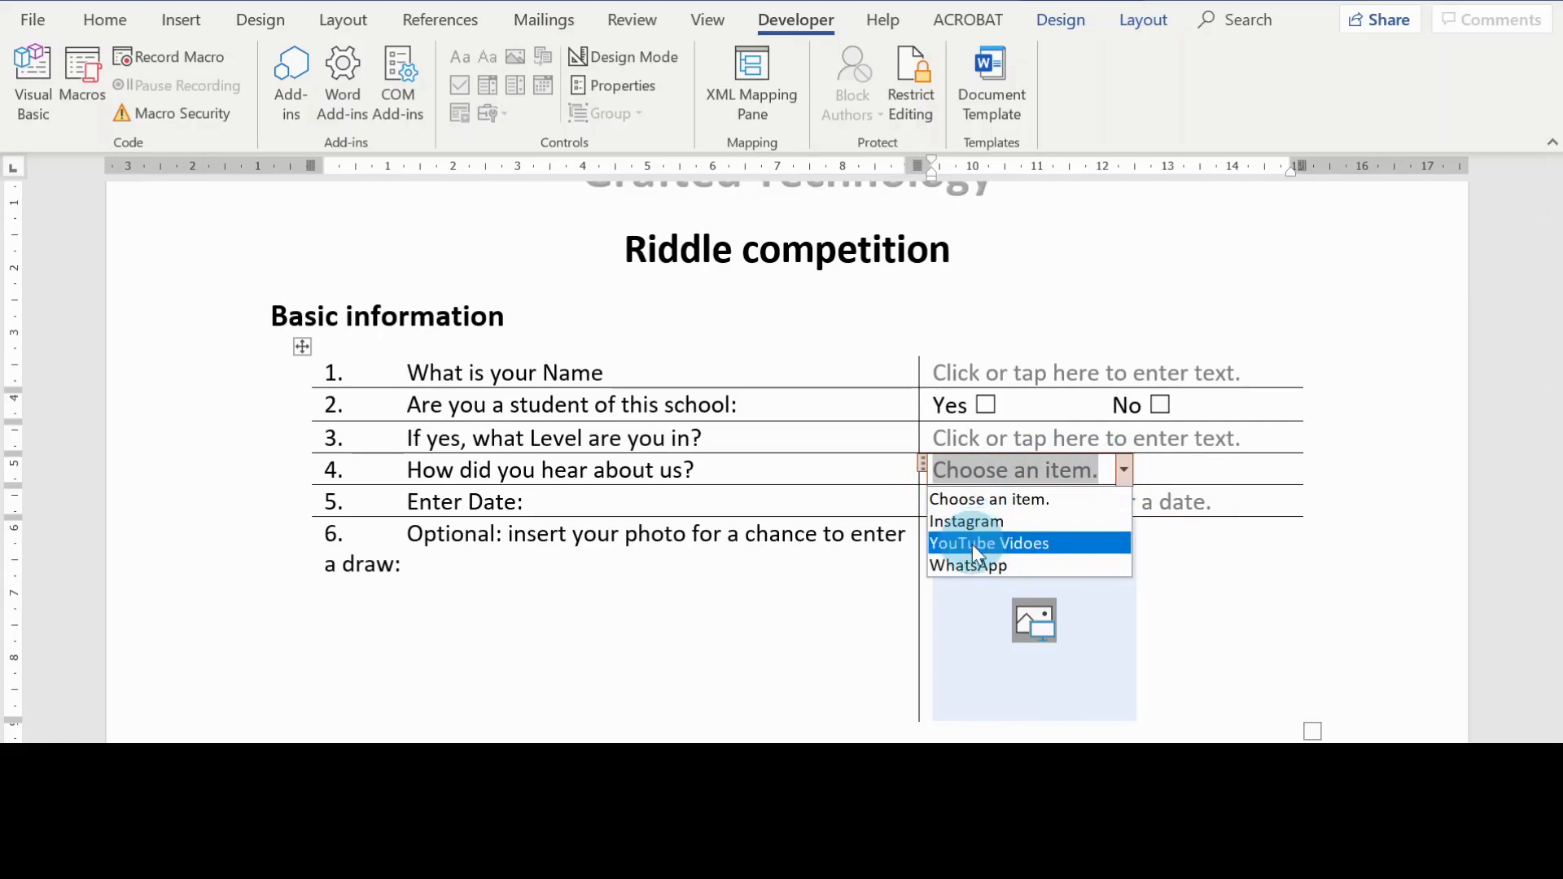
{"action": "left_click", "coordinate": [1079, 470]}
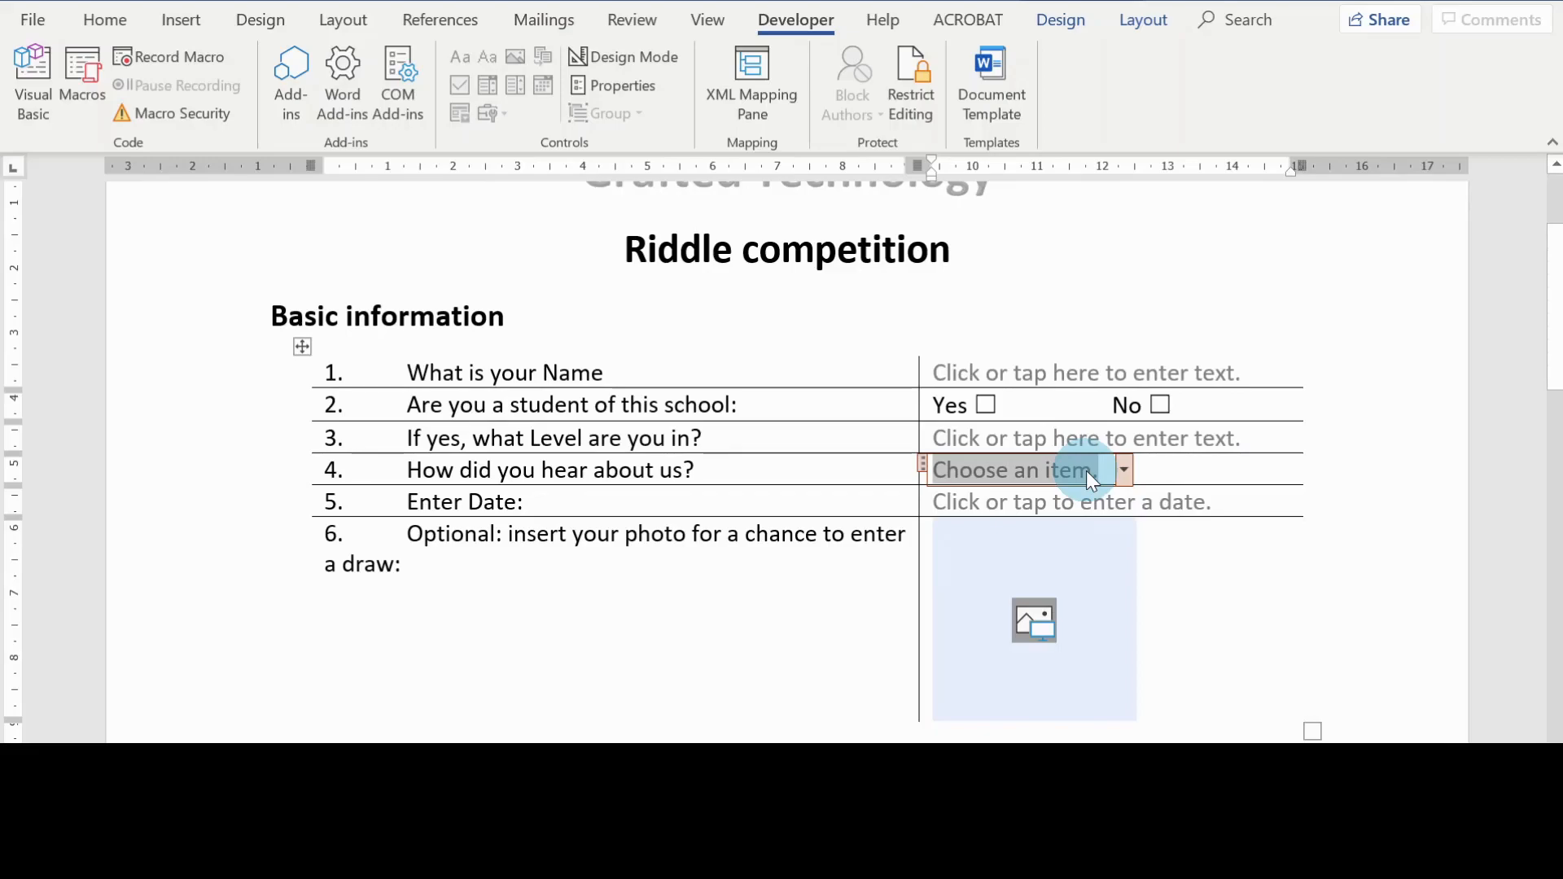
Step: Enter the custom answer Email in question 4's combo box instead of a listed choice
{"action": "type", "text": "G"}
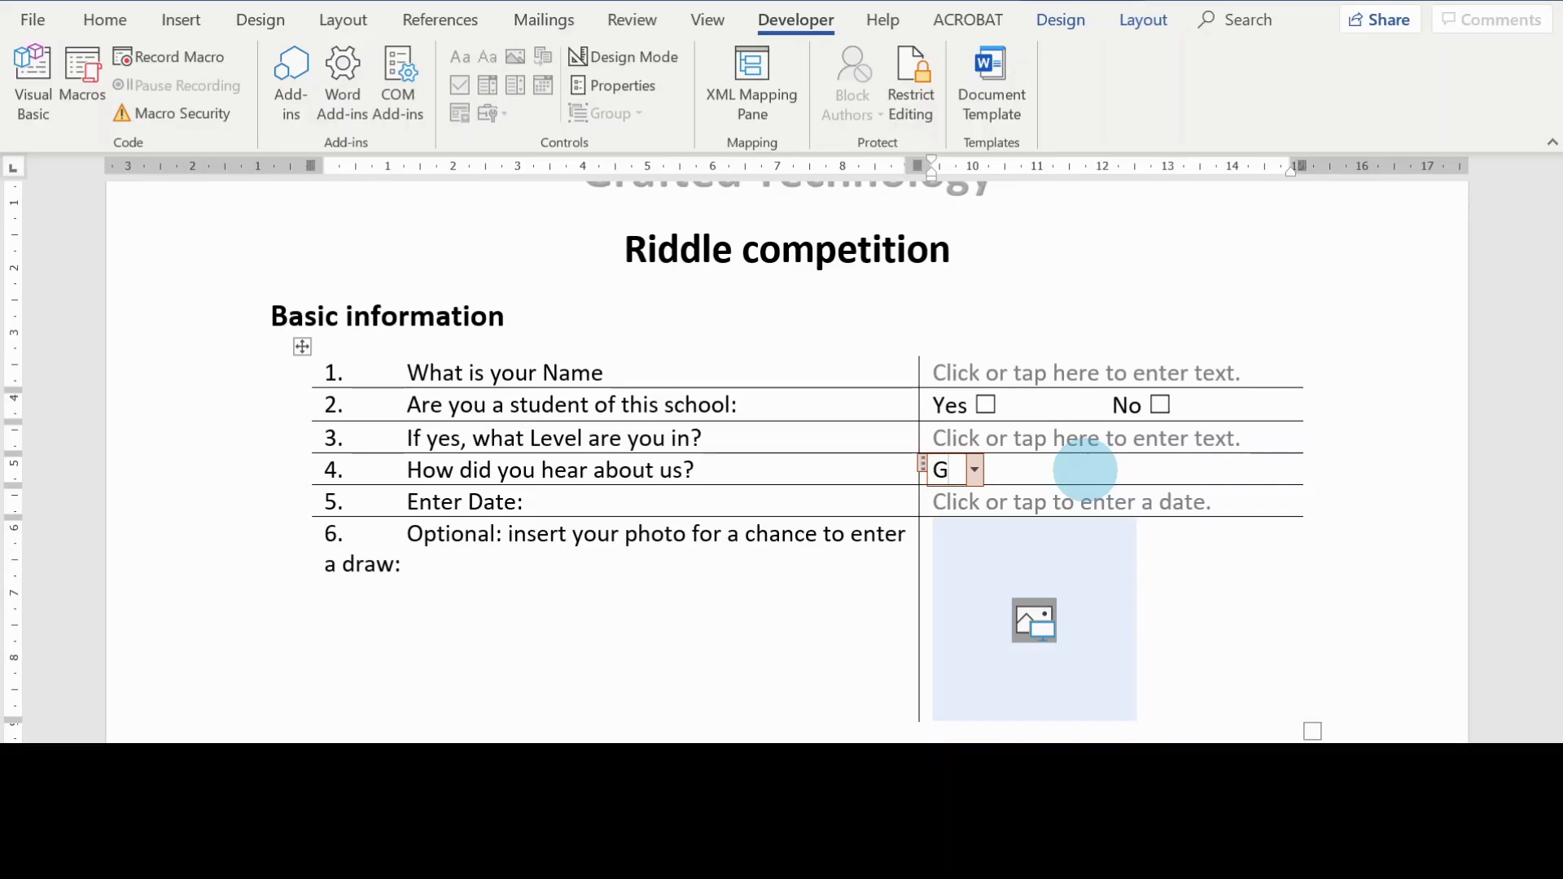
{"action": "key", "text": "BackSpace"}
{"action": "type", "text": "Email"}
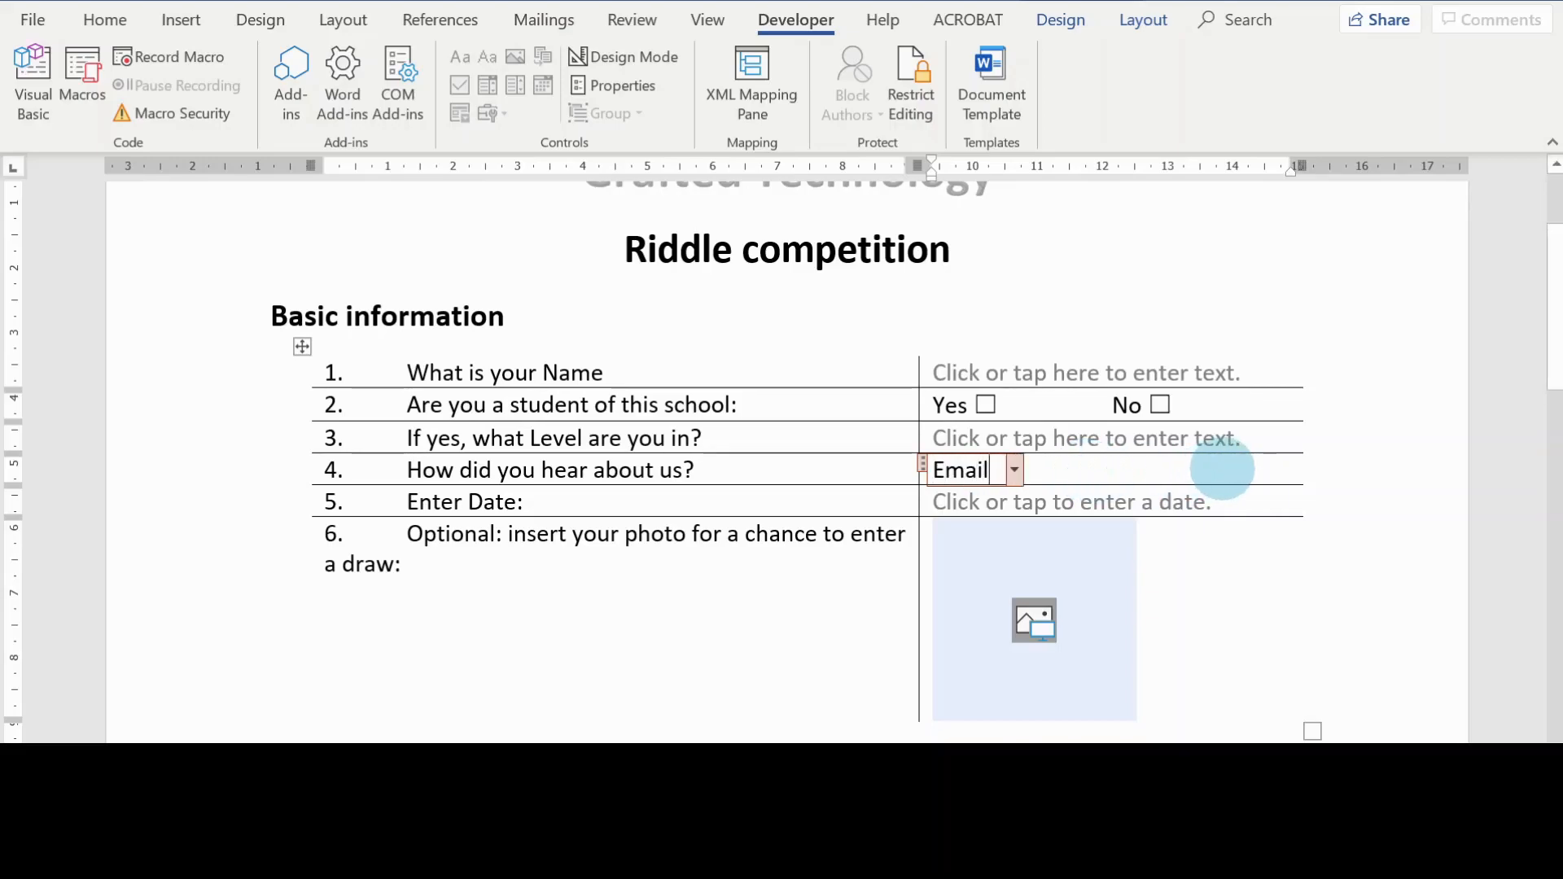
{"action": "left_click", "coordinate": [1256, 670]}
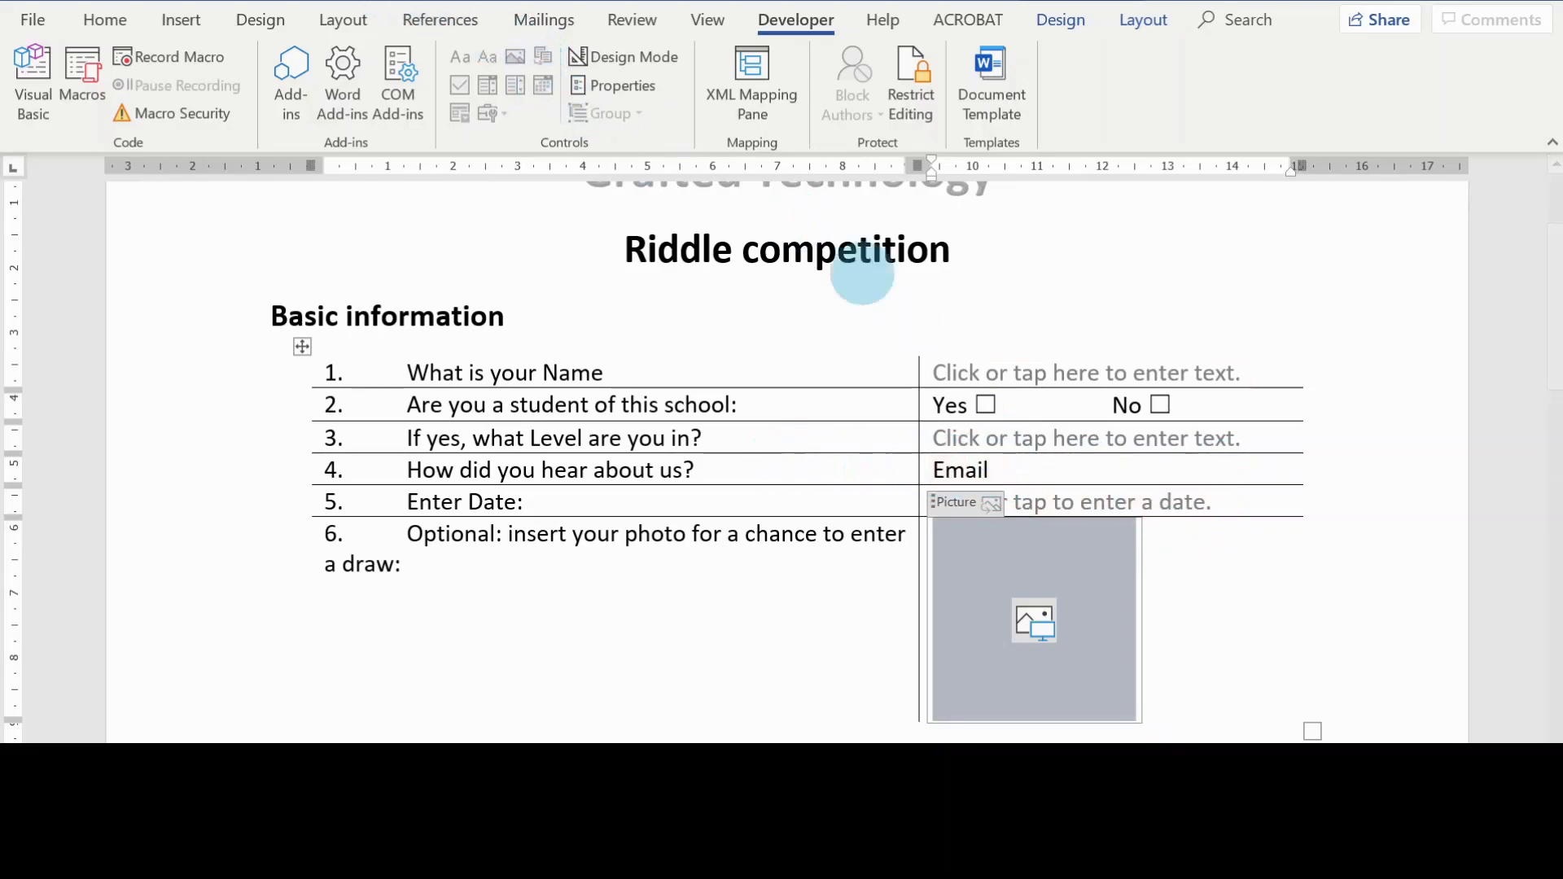
{"action": "left_click", "coordinate": [1008, 470]}
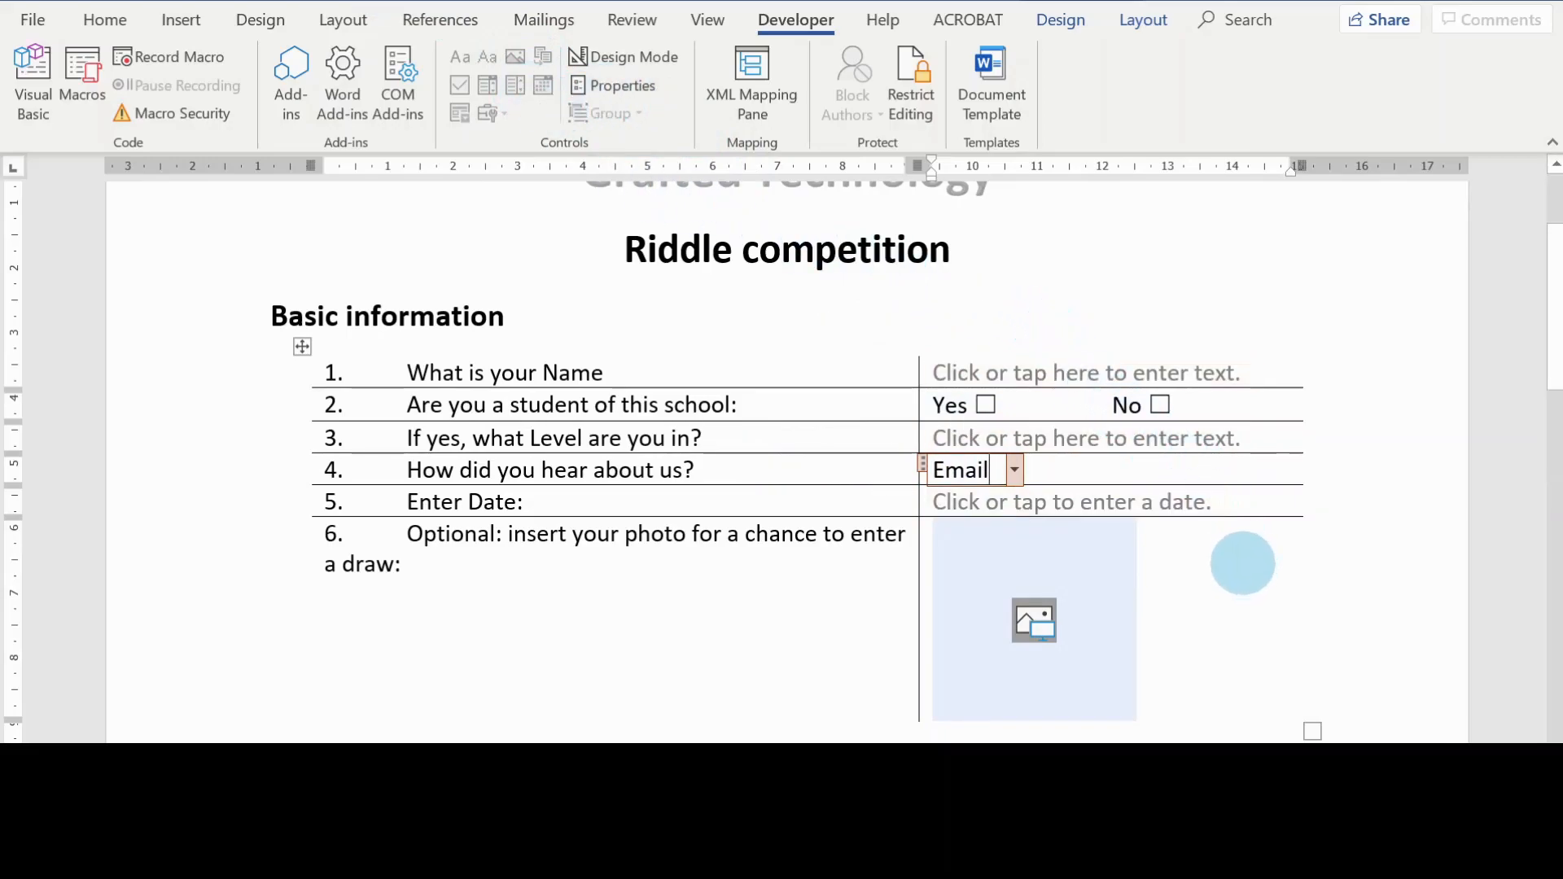
Step: Insert a drop-down list content control after riddle 7, "I am full of holes; I can hold water", and check its list
{"action": "scroll", "coordinate": [1243, 563], "scroll_direction": "down", "scroll_amount": 1}
{"action": "scroll", "coordinate": [1243, 563], "scroll_direction": "down", "scroll_amount": 4}
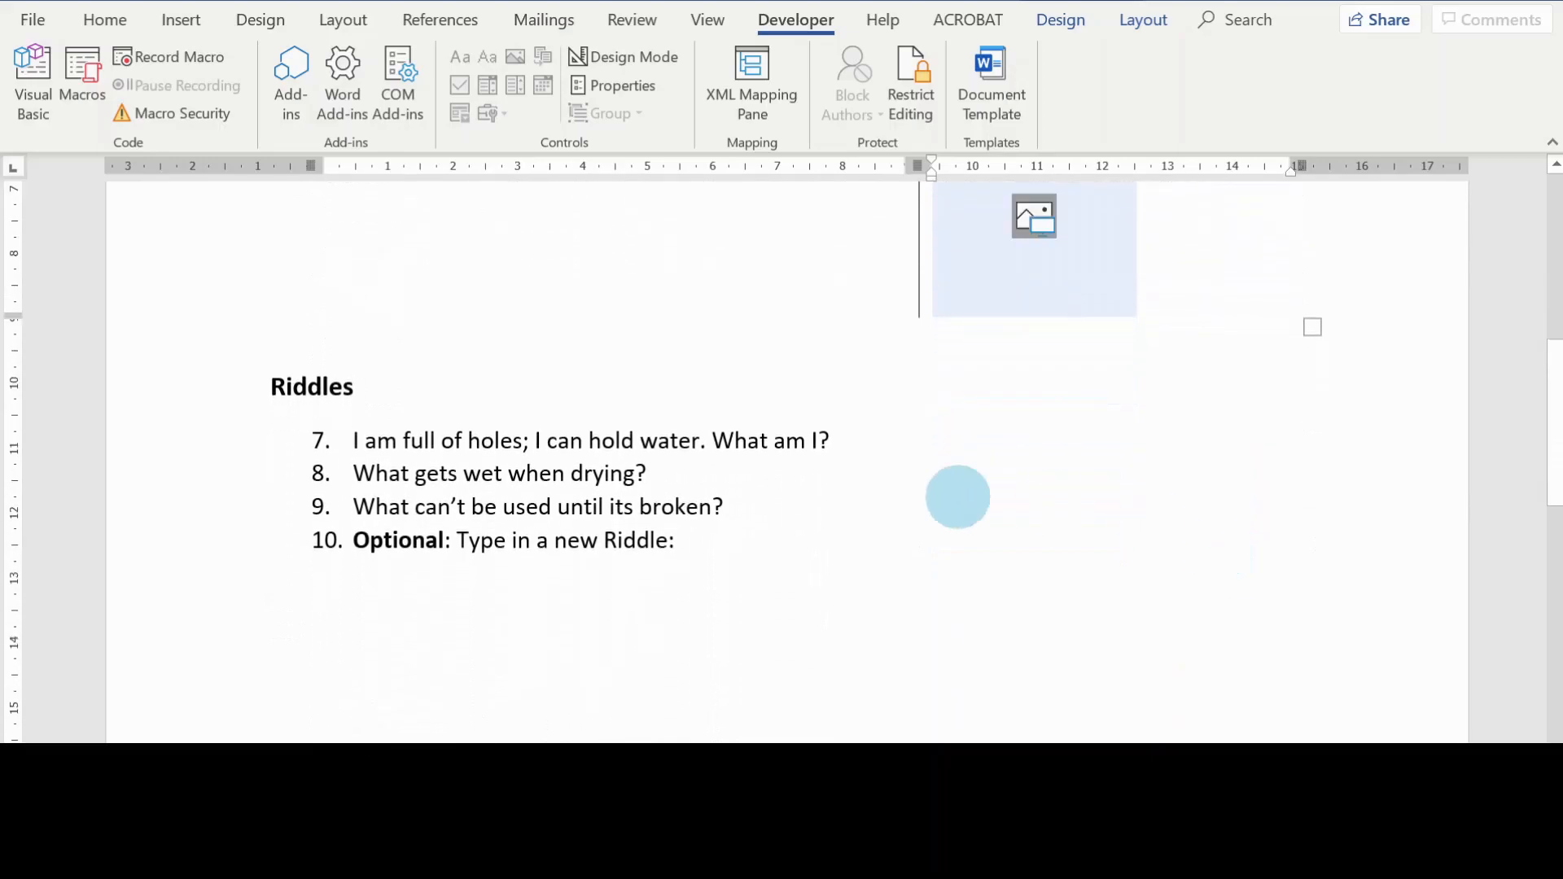
{"action": "left_click", "coordinate": [938, 446]}
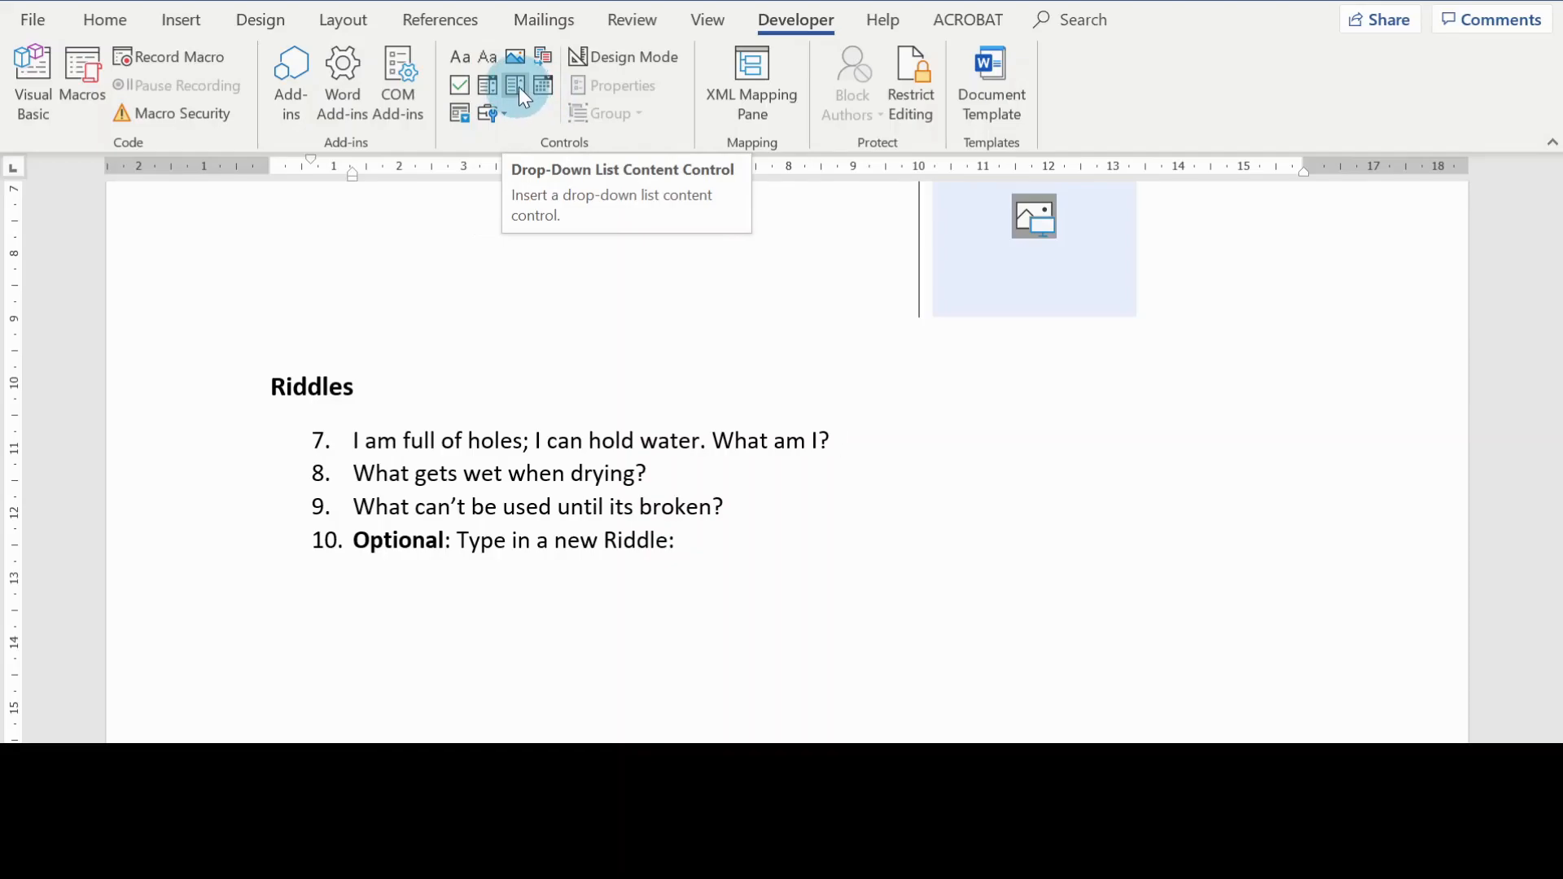
{"action": "left_click", "coordinate": [519, 85]}
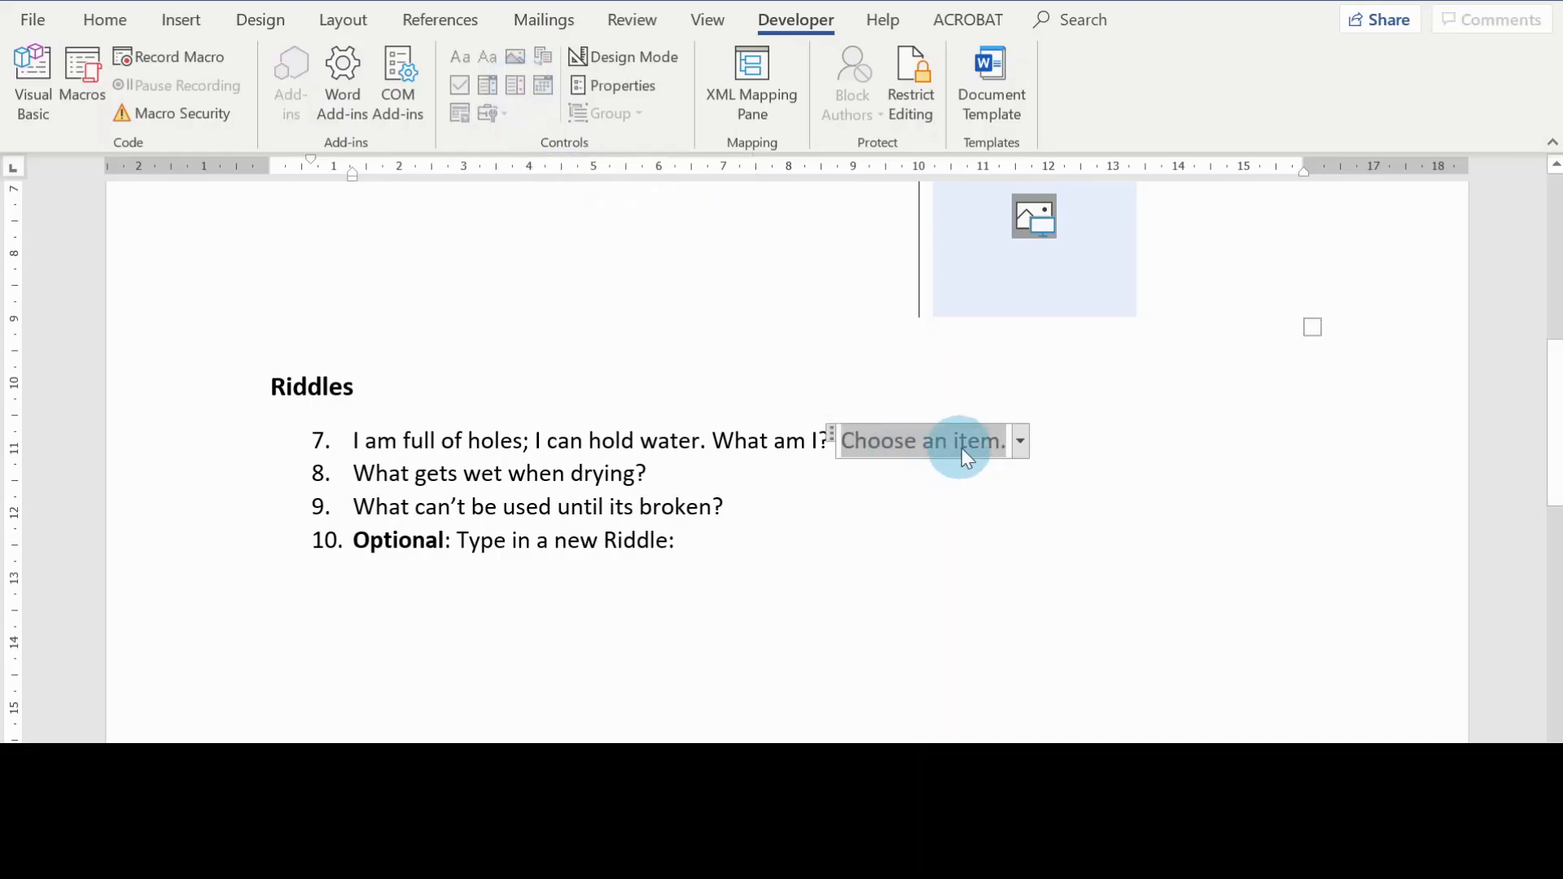
{"action": "left_click", "coordinate": [1019, 441]}
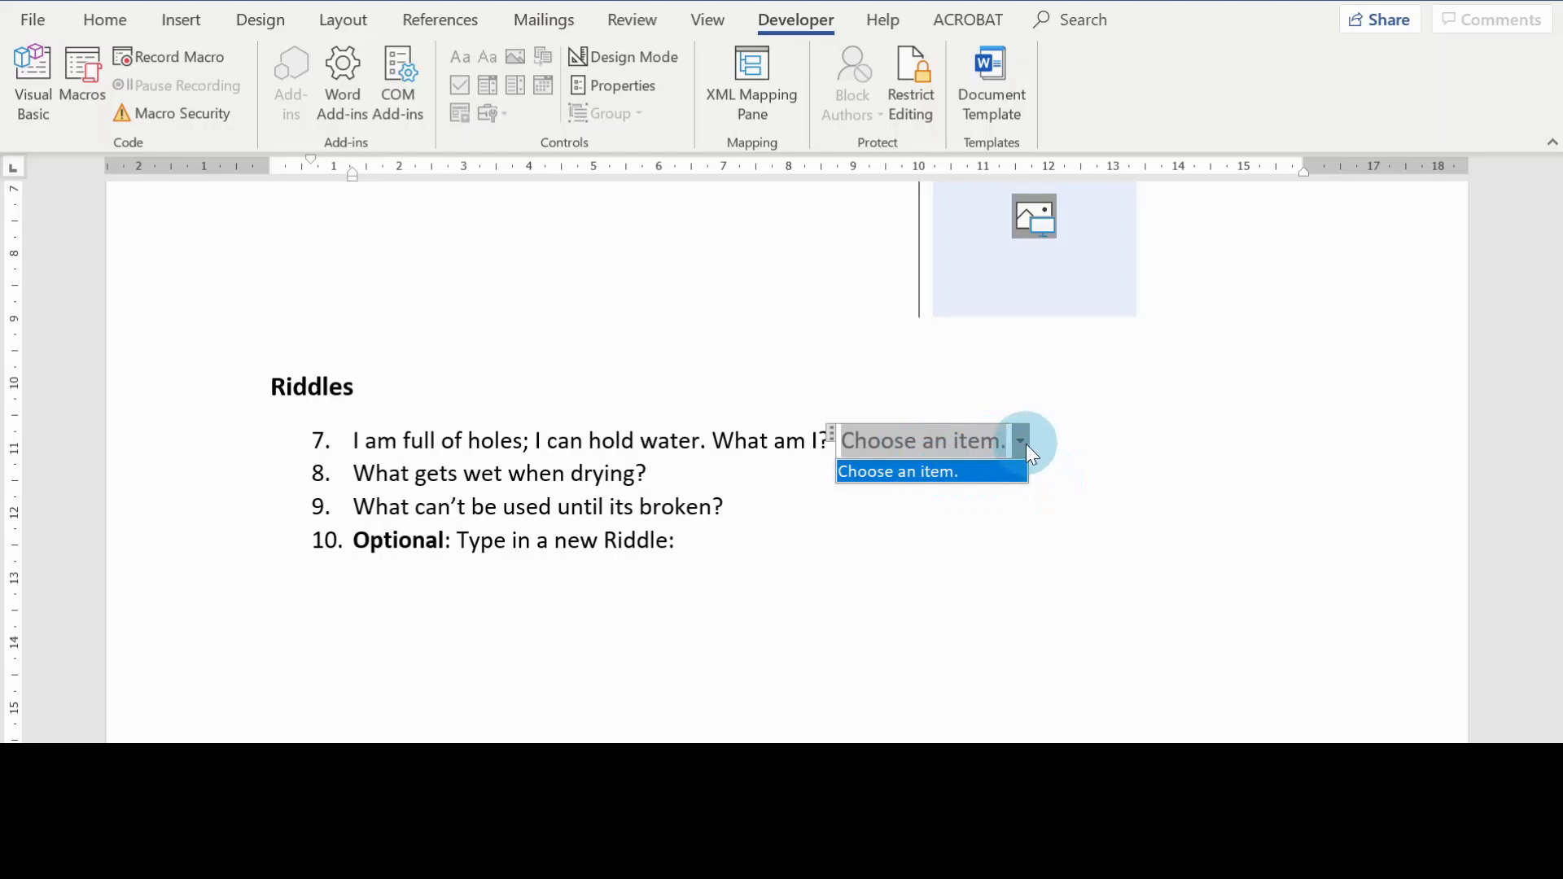
{"action": "left_click", "coordinate": [1026, 443]}
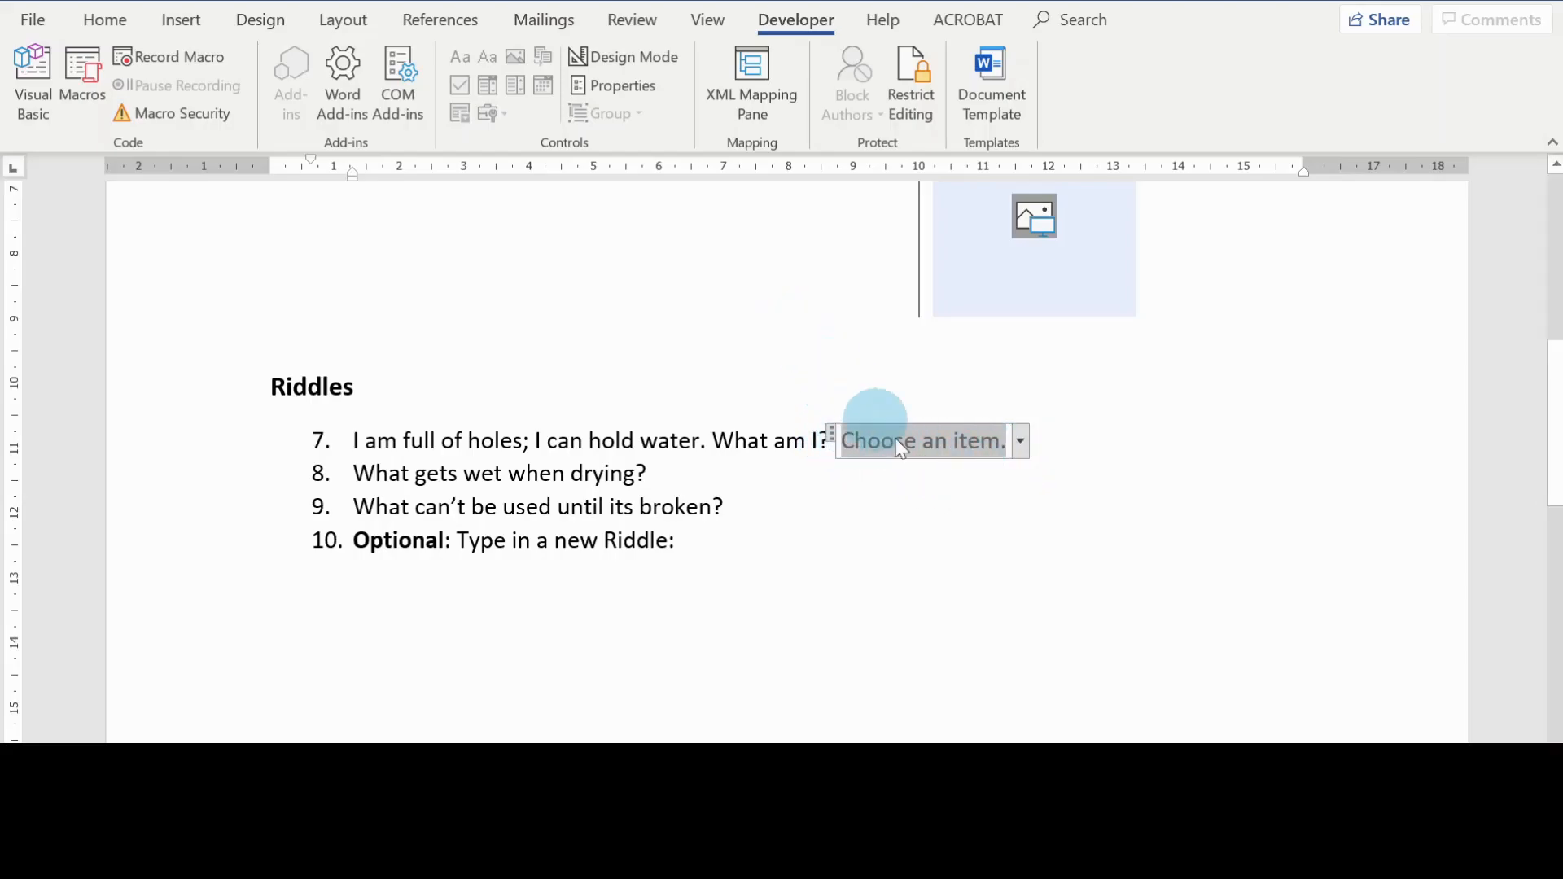
Step: Add Sponge and Towel as choices in the properties of riddle 7's drop-down list content control
{"action": "left_click", "coordinate": [594, 85]}
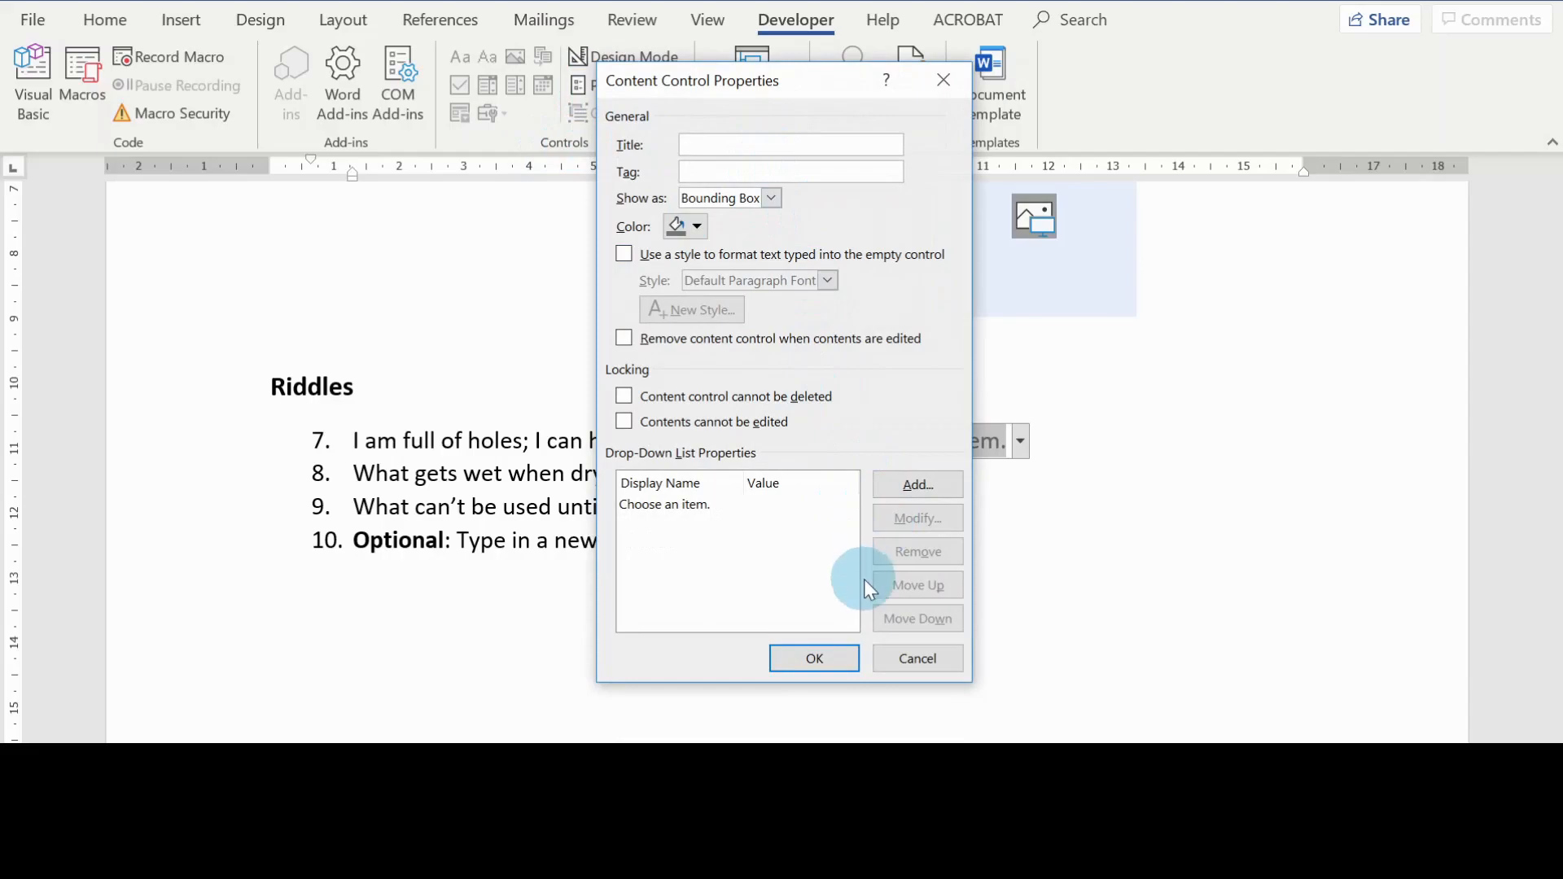
{"action": "left_click", "coordinate": [924, 492]}
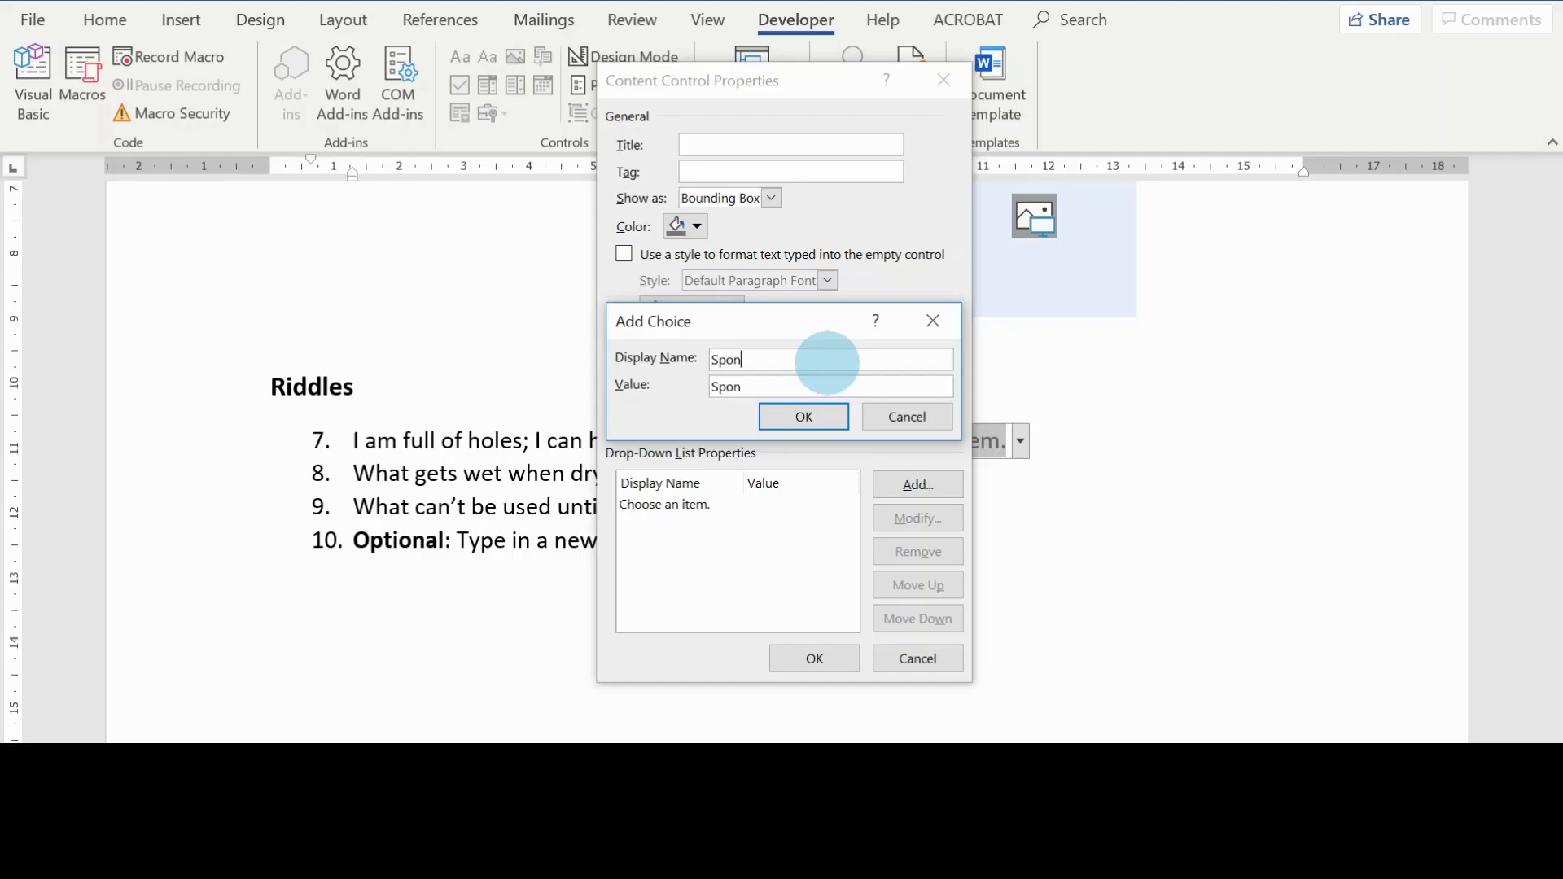
{"action": "left_click", "coordinate": [832, 416]}
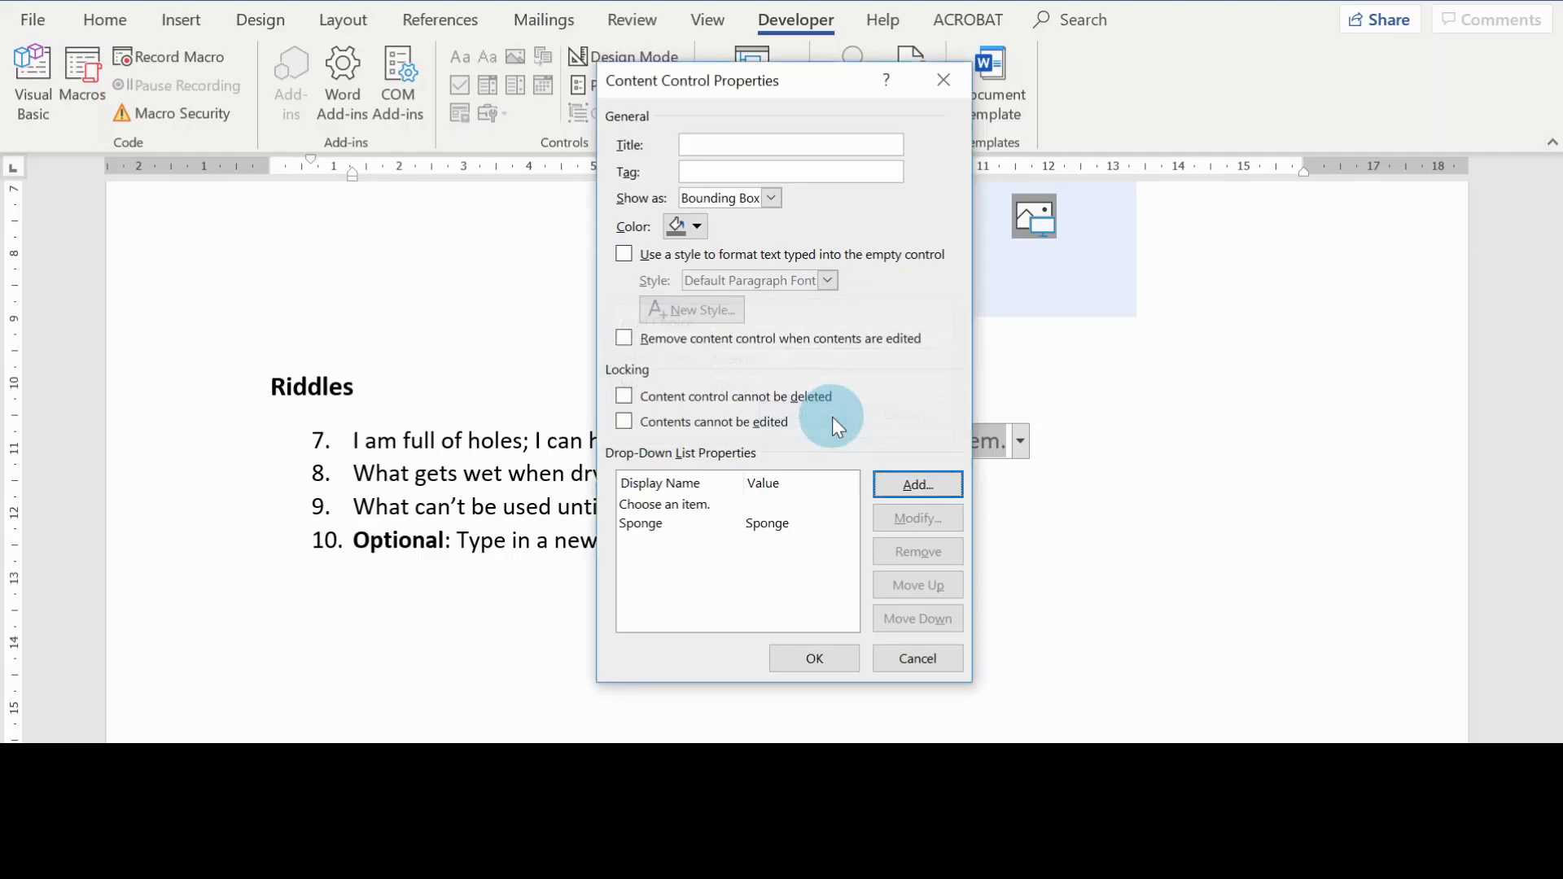
{"action": "left_click", "coordinate": [903, 483]}
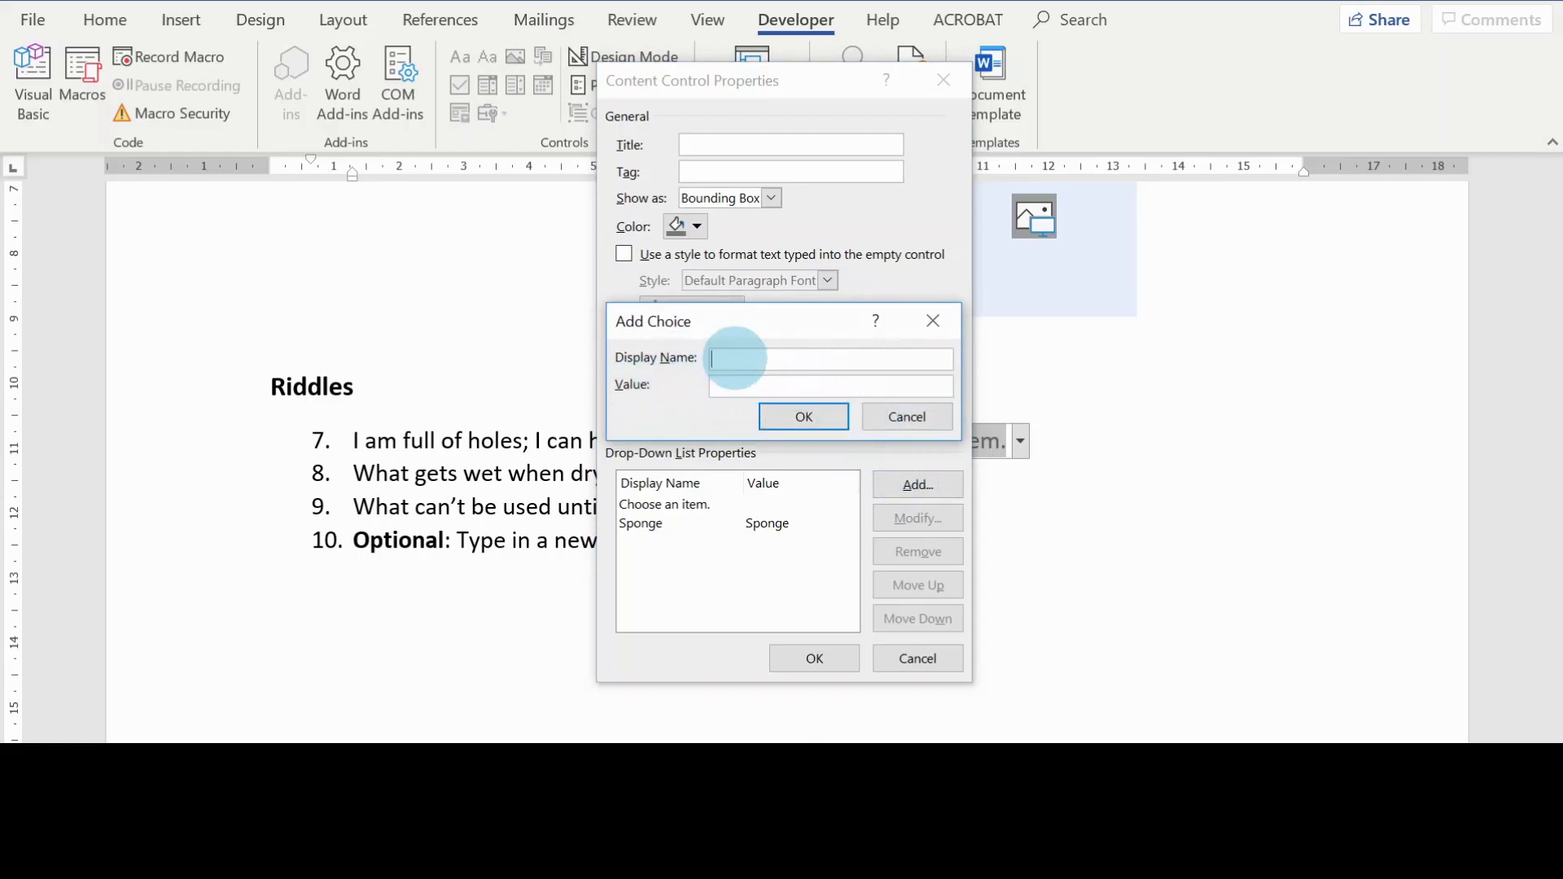
{"action": "left_click", "coordinate": [753, 363]}
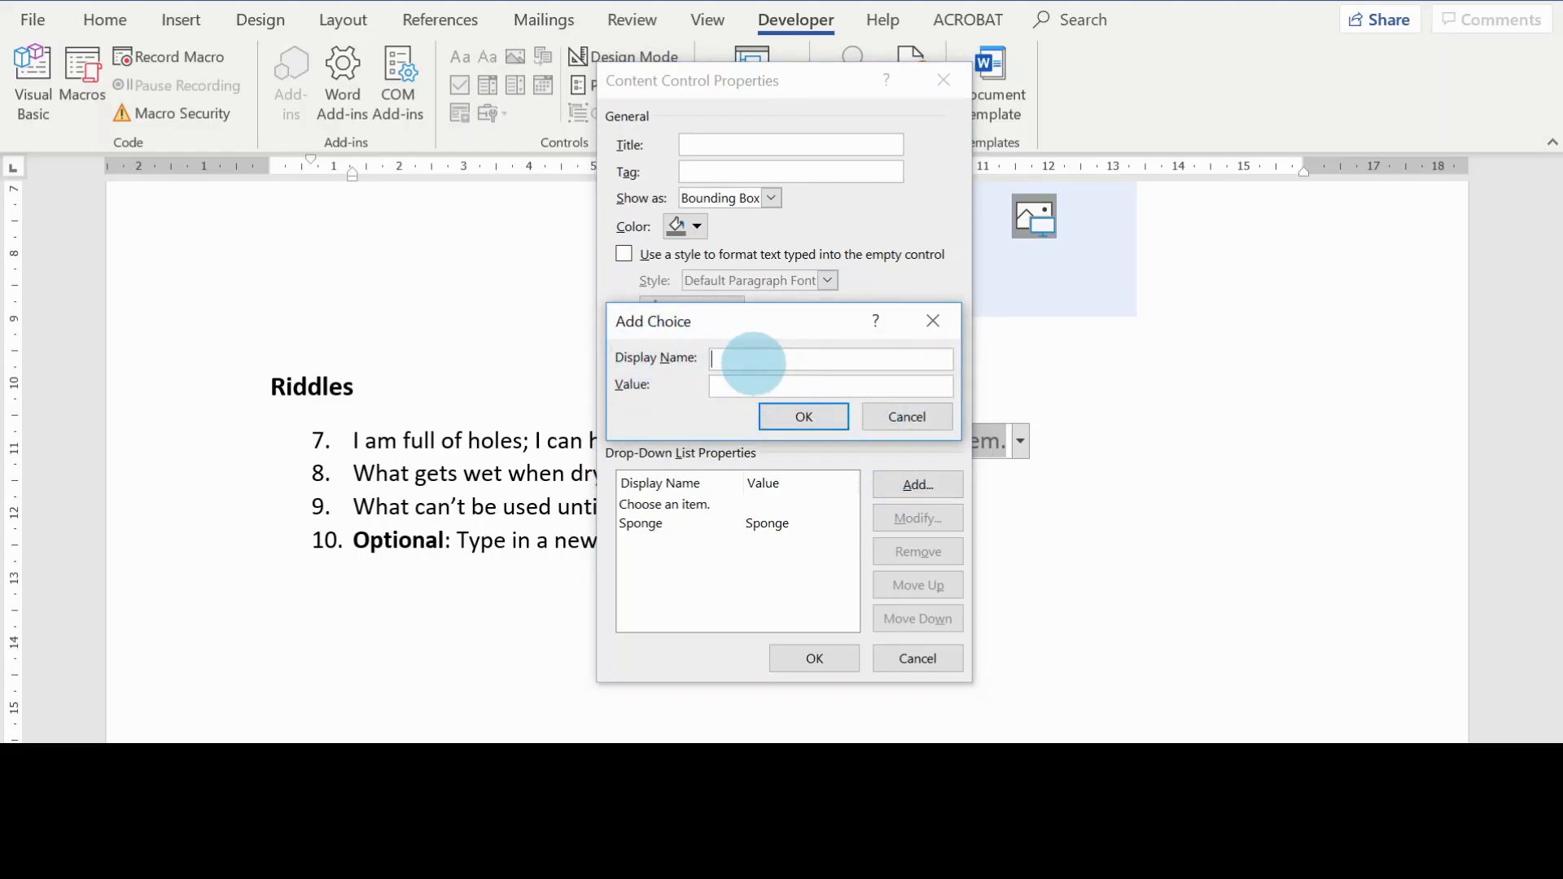
{"action": "type", "text": "Towel"}
{"action": "left_click", "coordinate": [826, 418]}
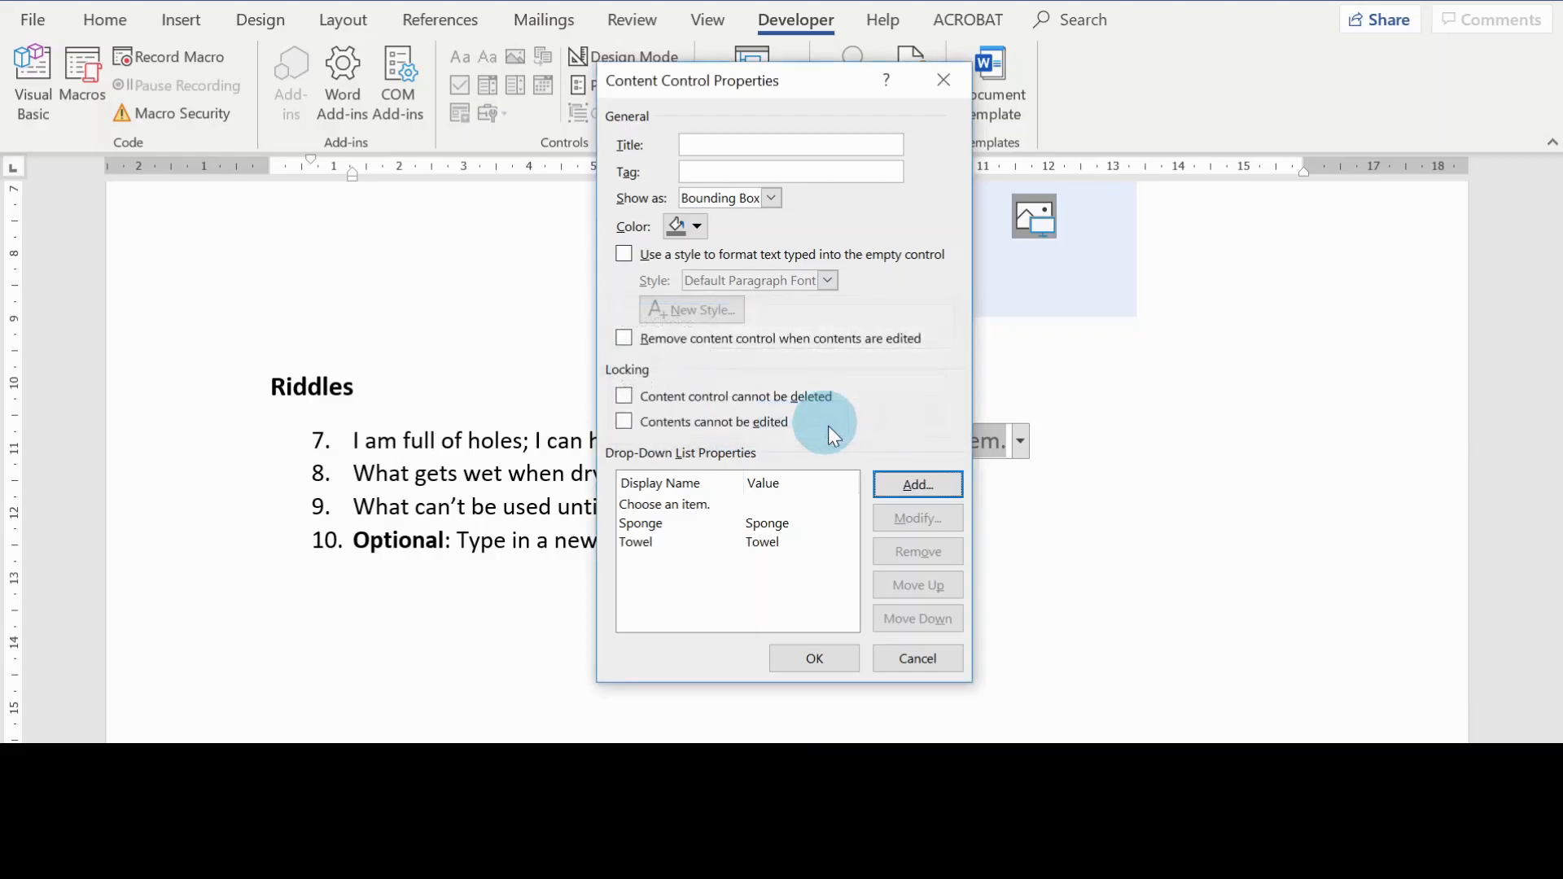
Step: Add Egg as another choice for riddle 7's drop-down list and apply the content control properties
{"action": "left_click", "coordinate": [903, 493]}
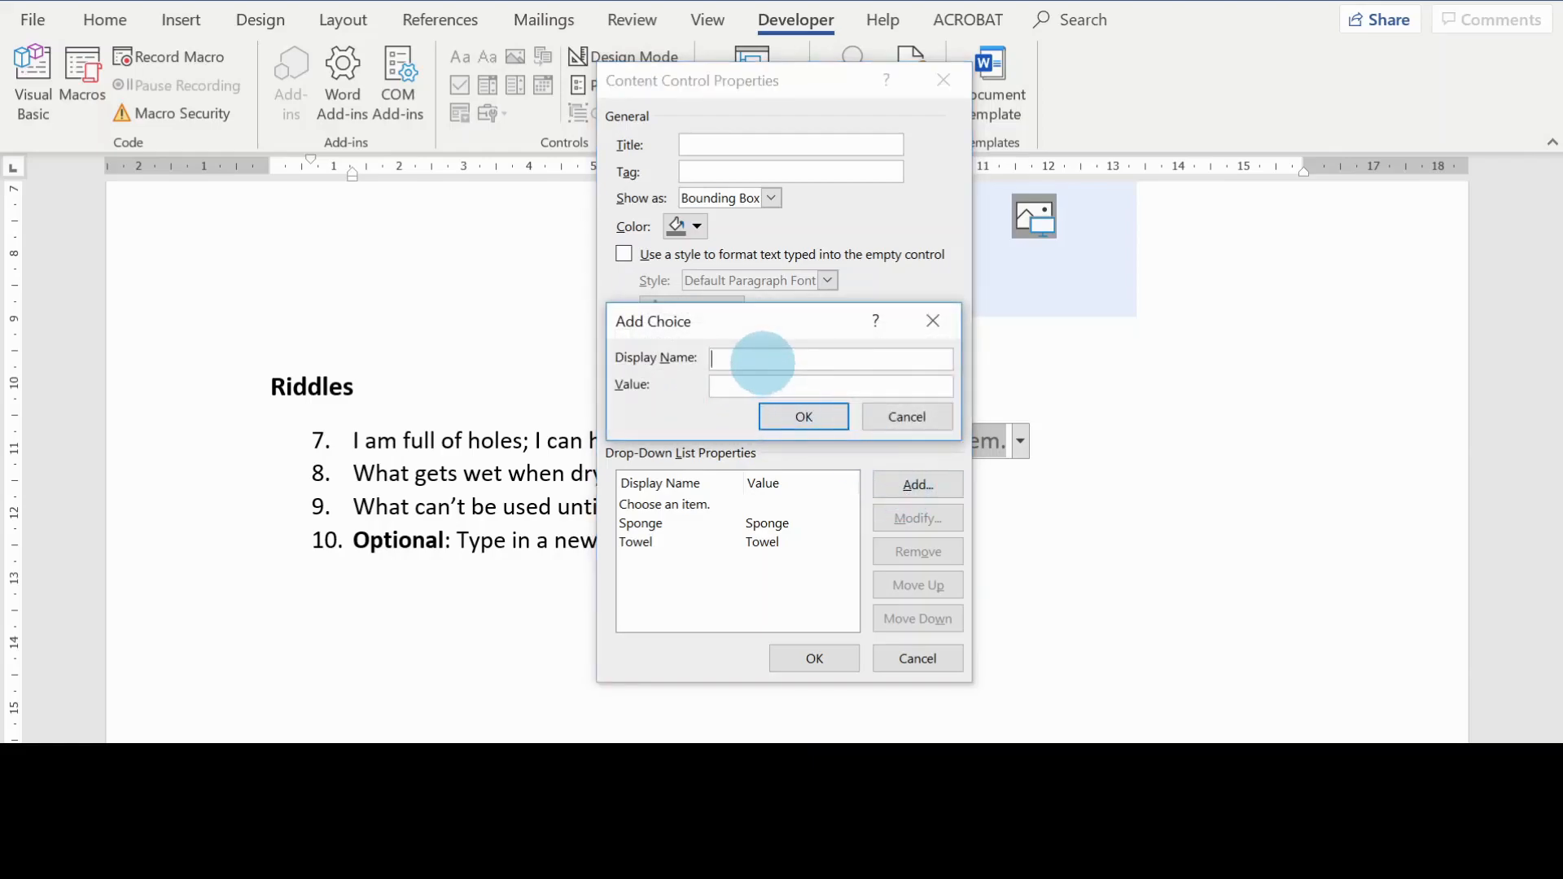
{"action": "type", "text": "Egg"}
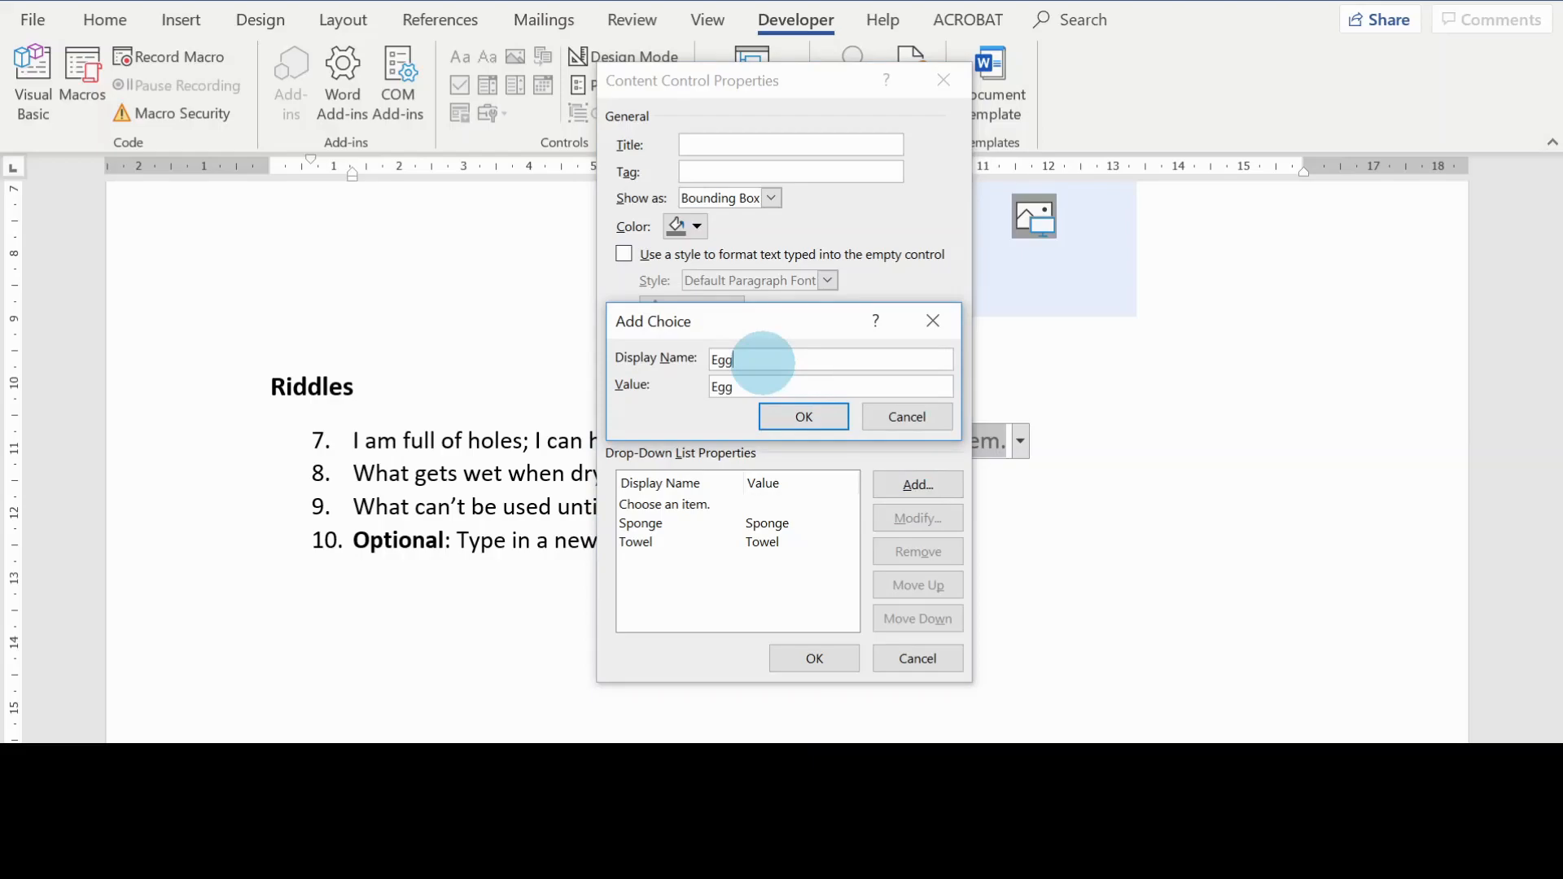
{"action": "left_click", "coordinate": [798, 415]}
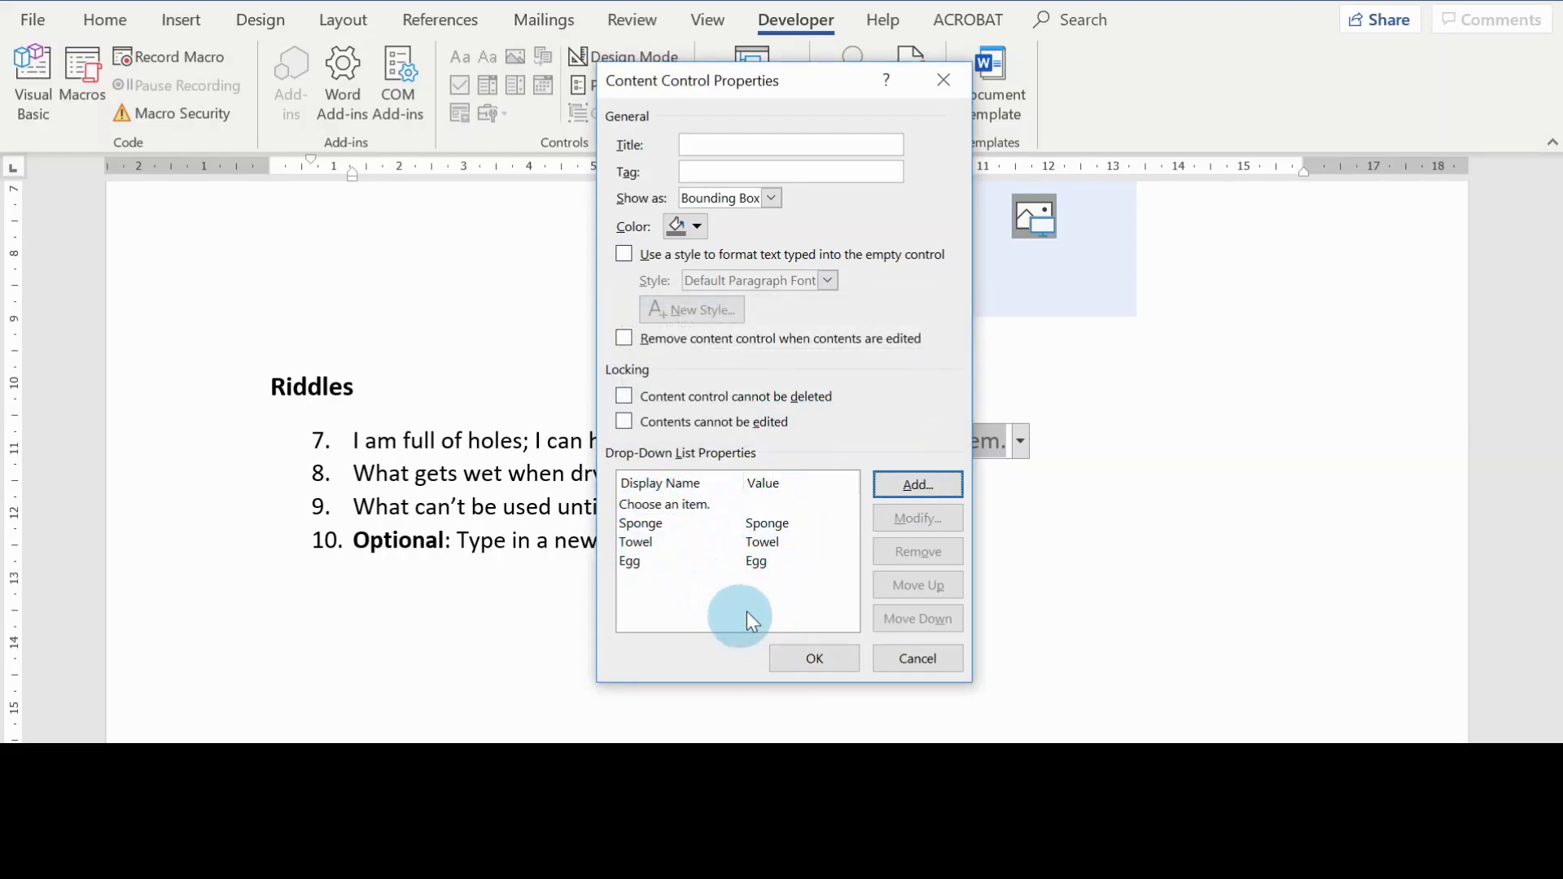
{"action": "left_click", "coordinate": [810, 658]}
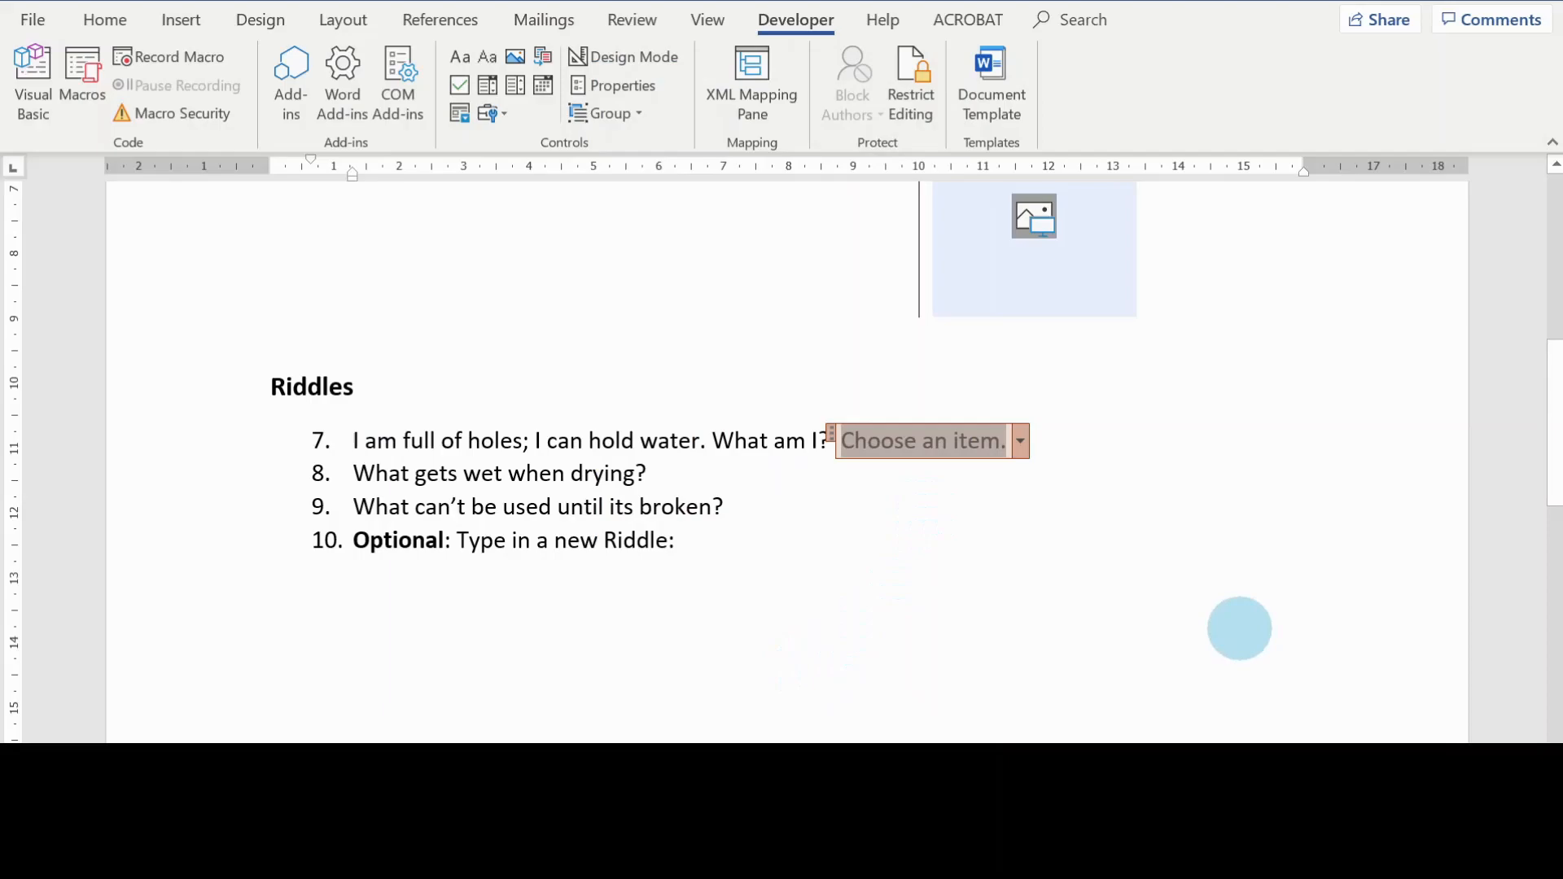
Step: Test riddle 7's drop-down list by selecting Sponge as the answer and reselecting the filled control
{"action": "scroll", "coordinate": [1239, 629], "scroll_direction": "up", "scroll_amount": 2}
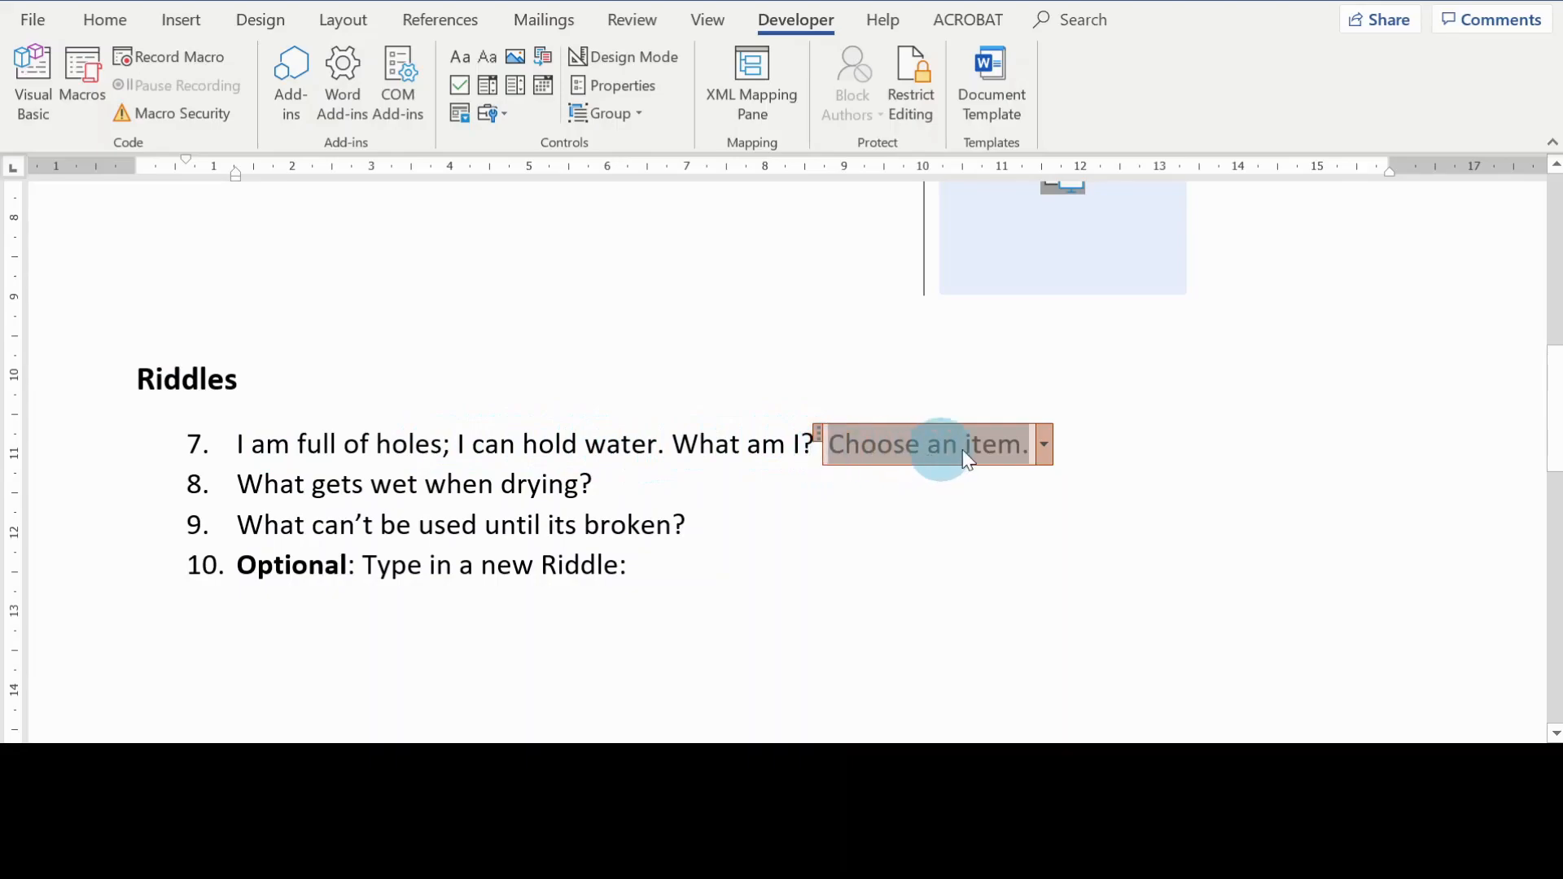
{"action": "left_click", "coordinate": [1045, 446]}
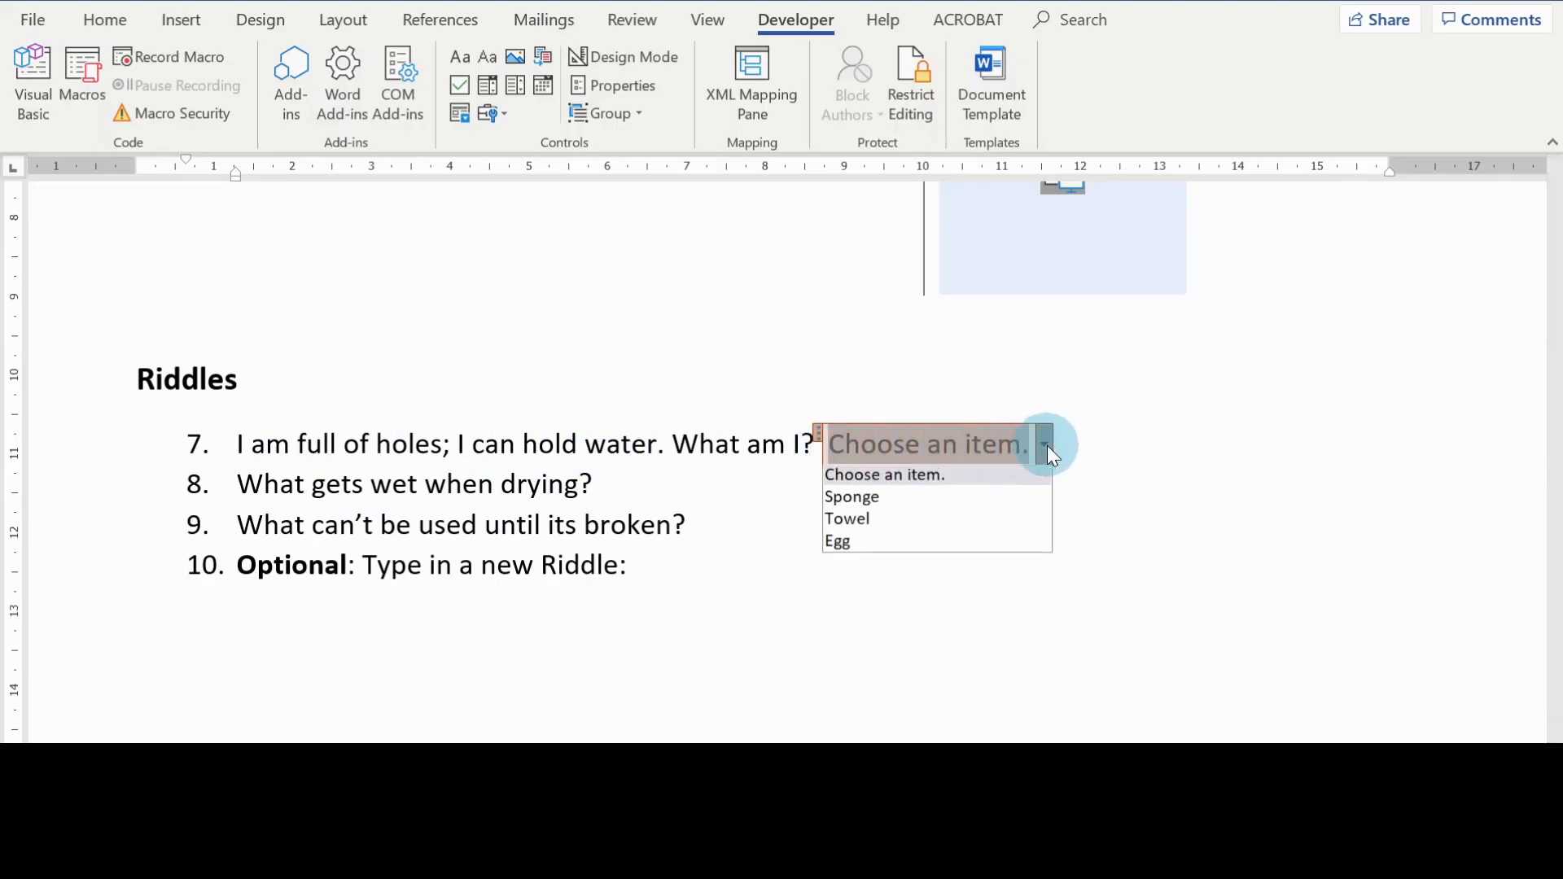
{"action": "left_click", "coordinate": [894, 503]}
{"action": "left_click", "coordinate": [959, 531]}
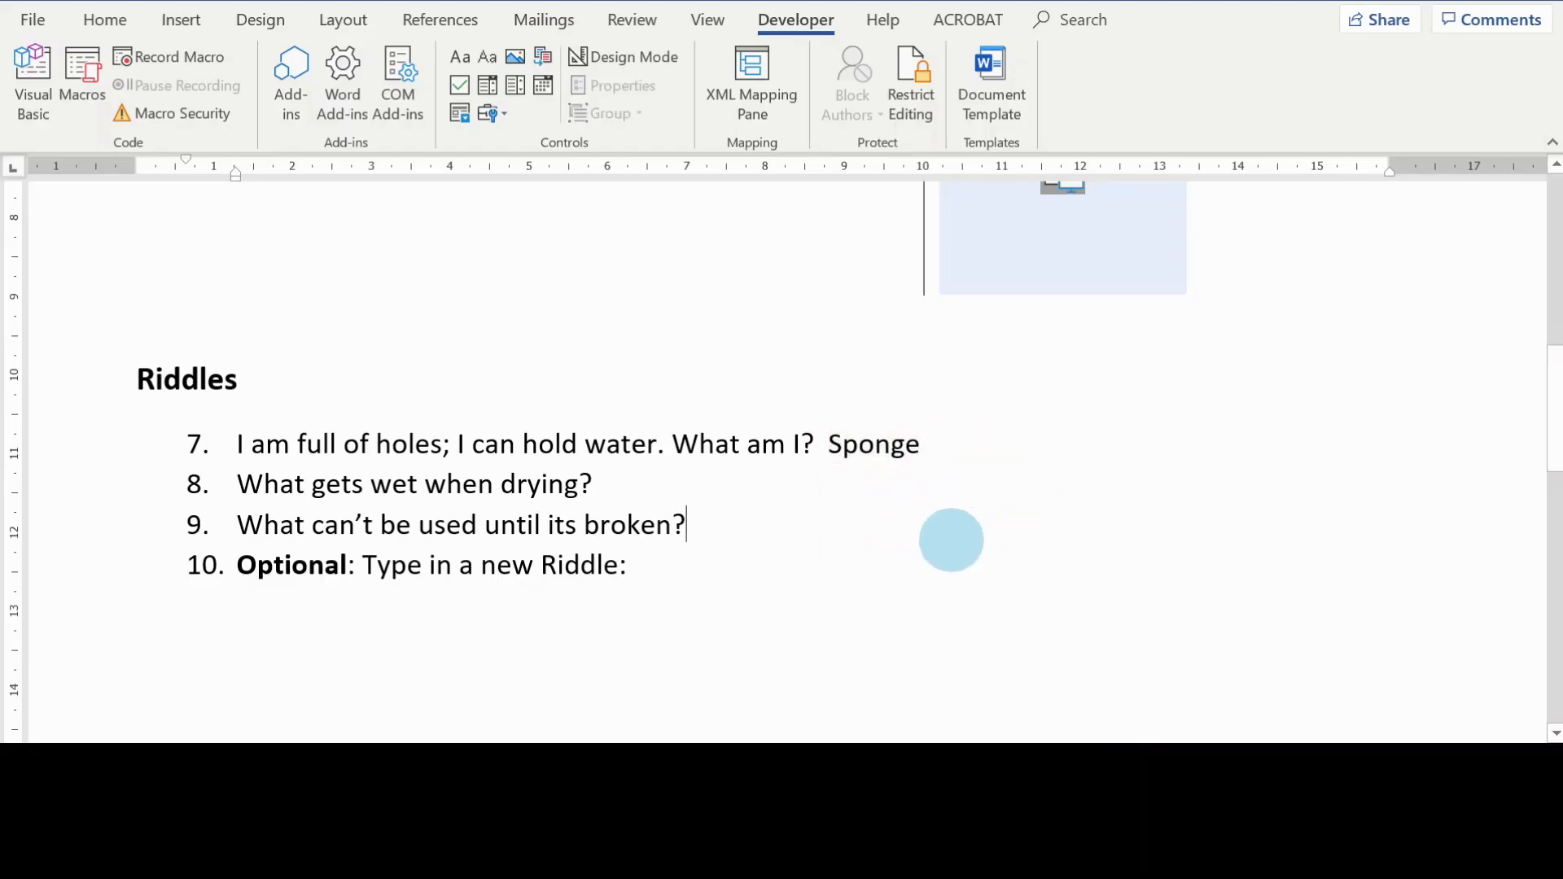
{"action": "left_click", "coordinate": [914, 444]}
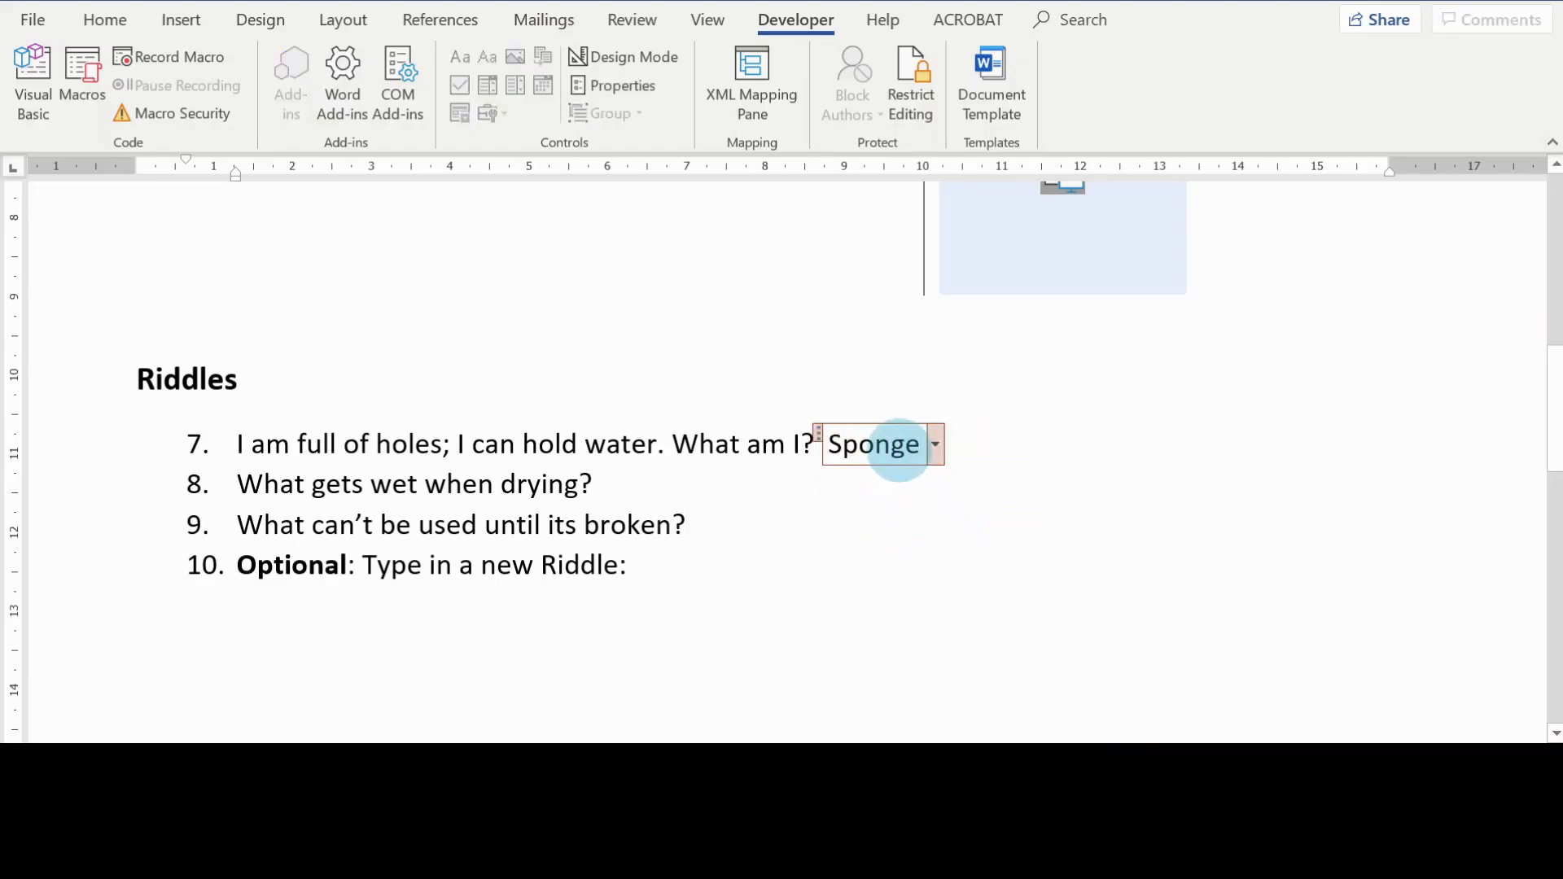
{"action": "left_click", "coordinate": [963, 502]}
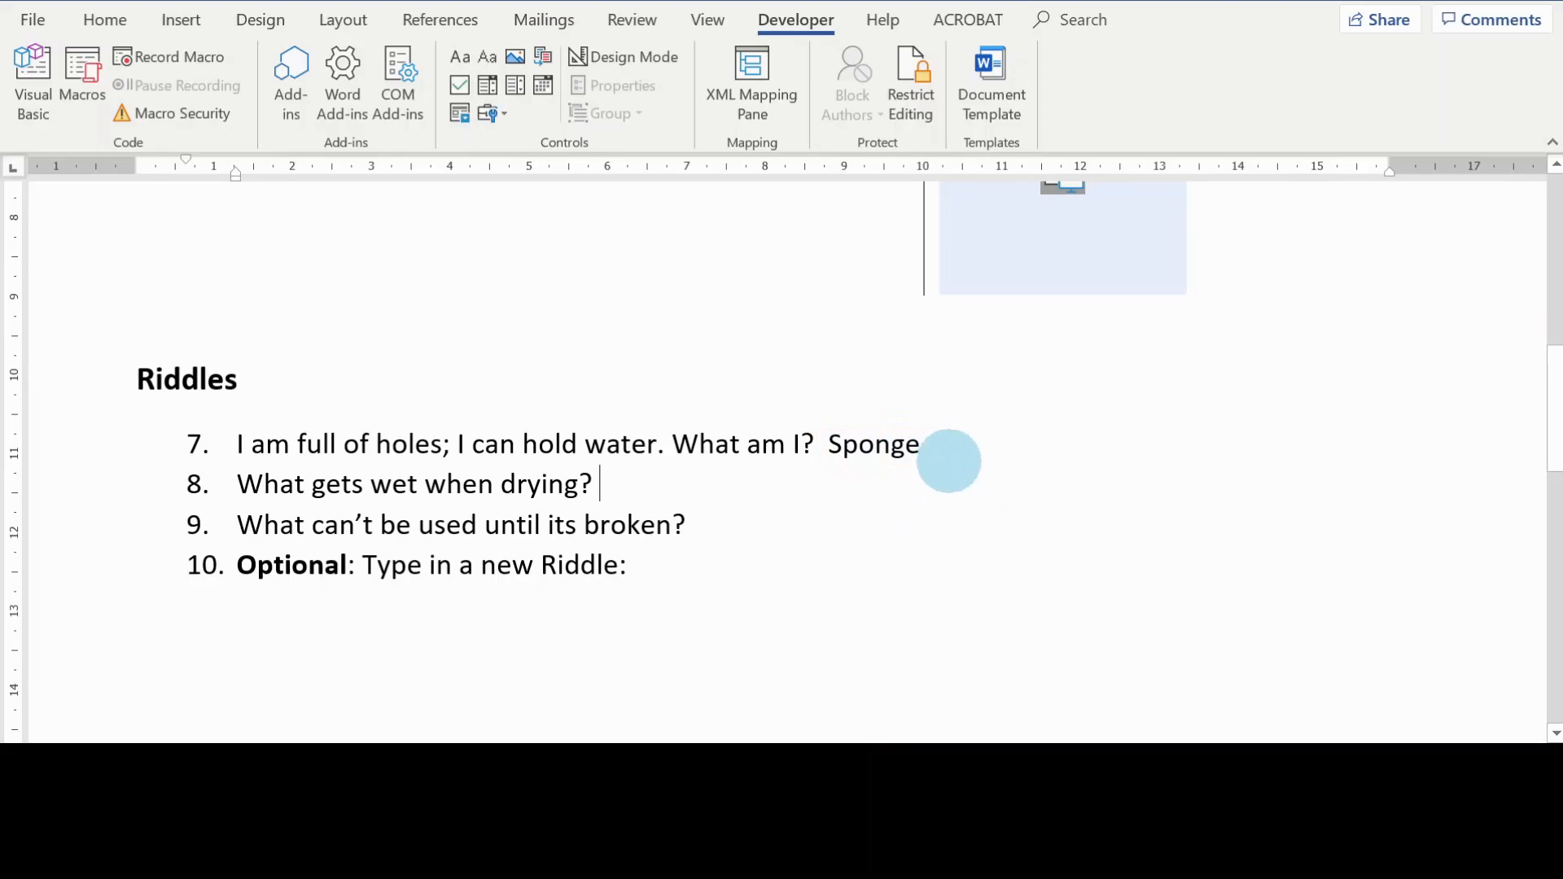
{"action": "left_click", "coordinate": [920, 445]}
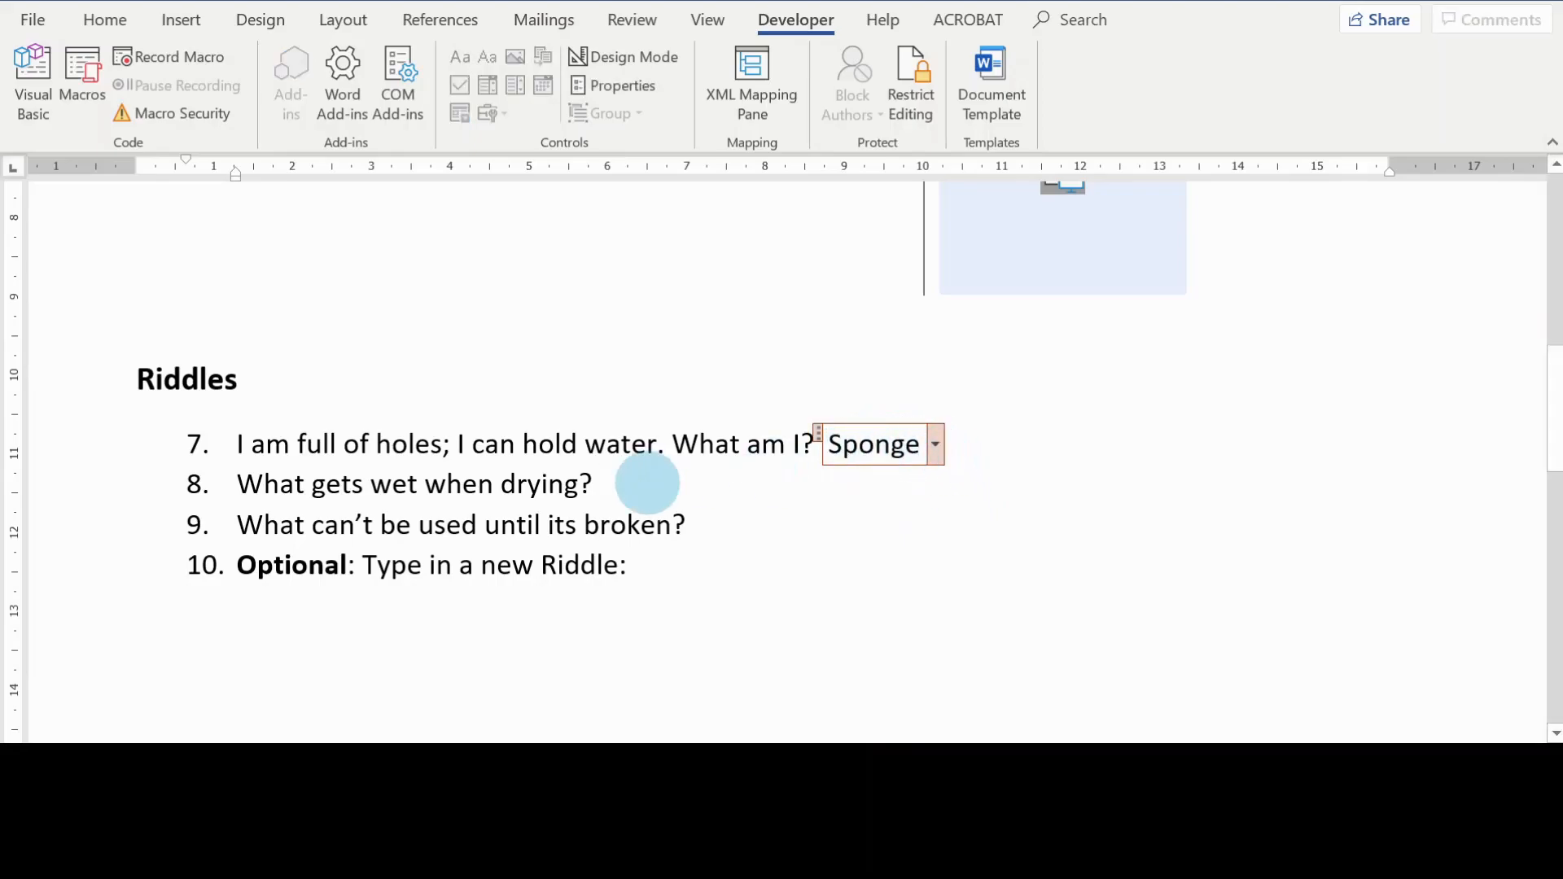
Step: Insert drop-down list content controls after riddle 8, "What gets wet when drying?", and riddle 9, "What can't be used until its broken?"
{"action": "left_click", "coordinate": [634, 493]}
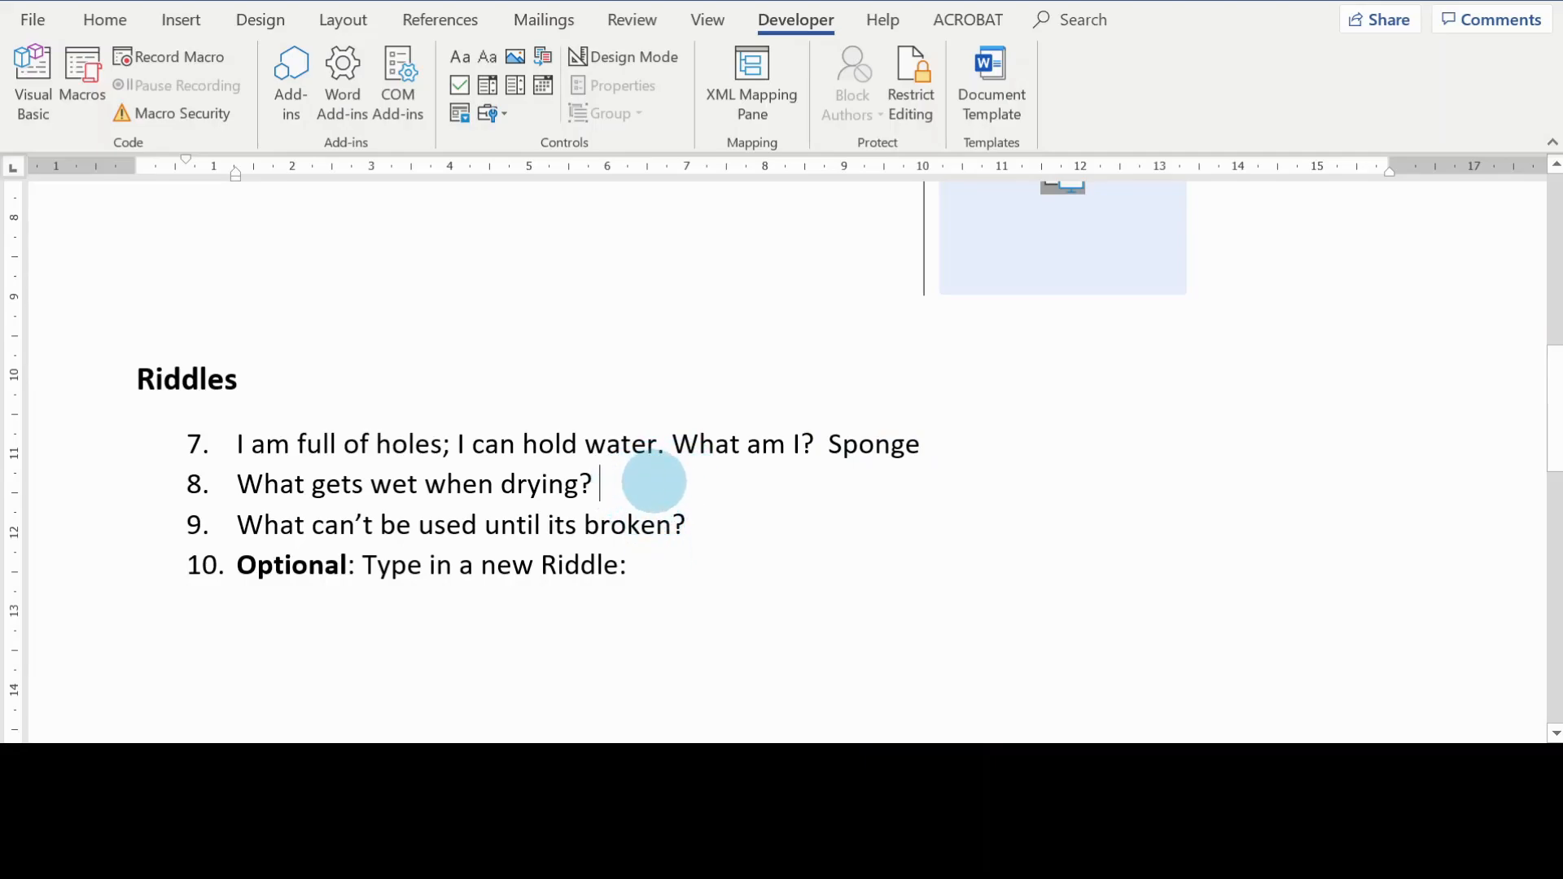
{"action": "left_click", "coordinate": [719, 521]}
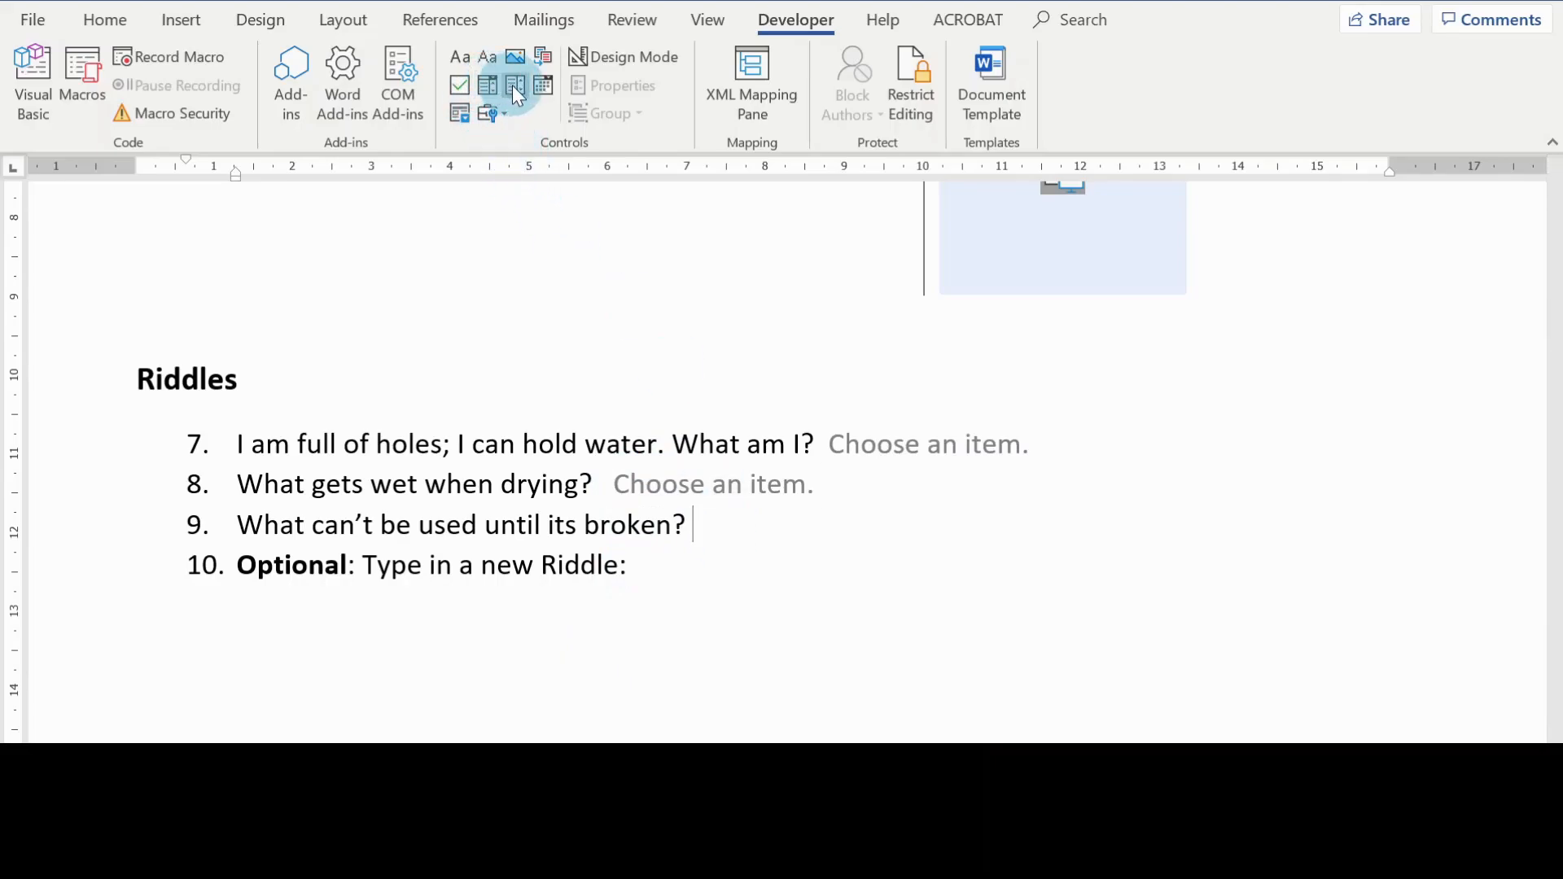
{"action": "left_click", "coordinate": [514, 85]}
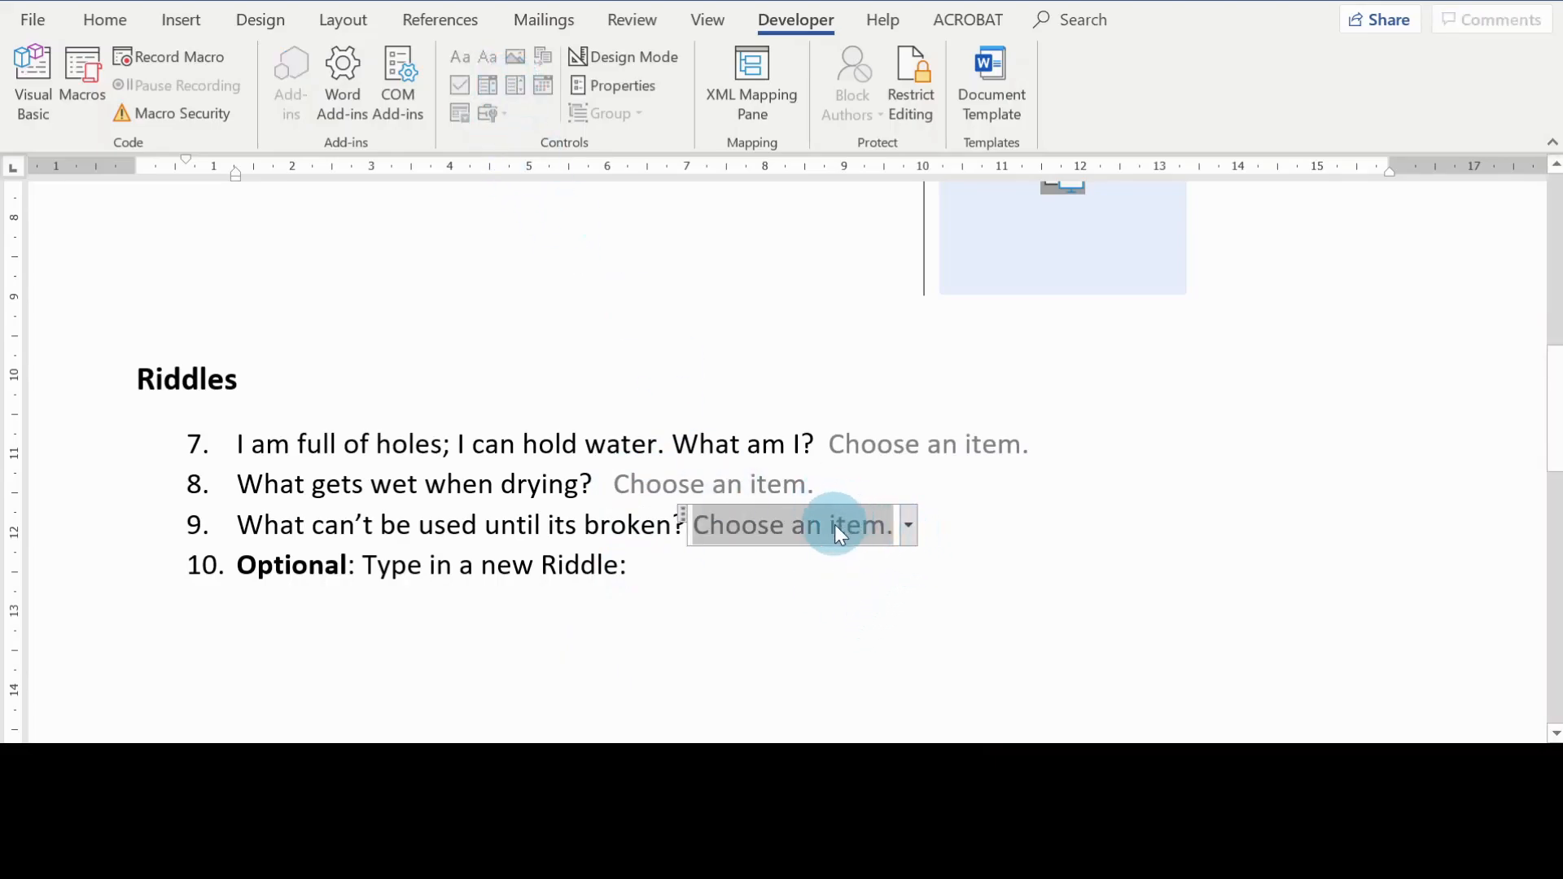
Step: Add Sponge, Towel and Egg as choices in the properties of riddle 9's drop-down list content control
{"action": "left_click", "coordinate": [627, 87]}
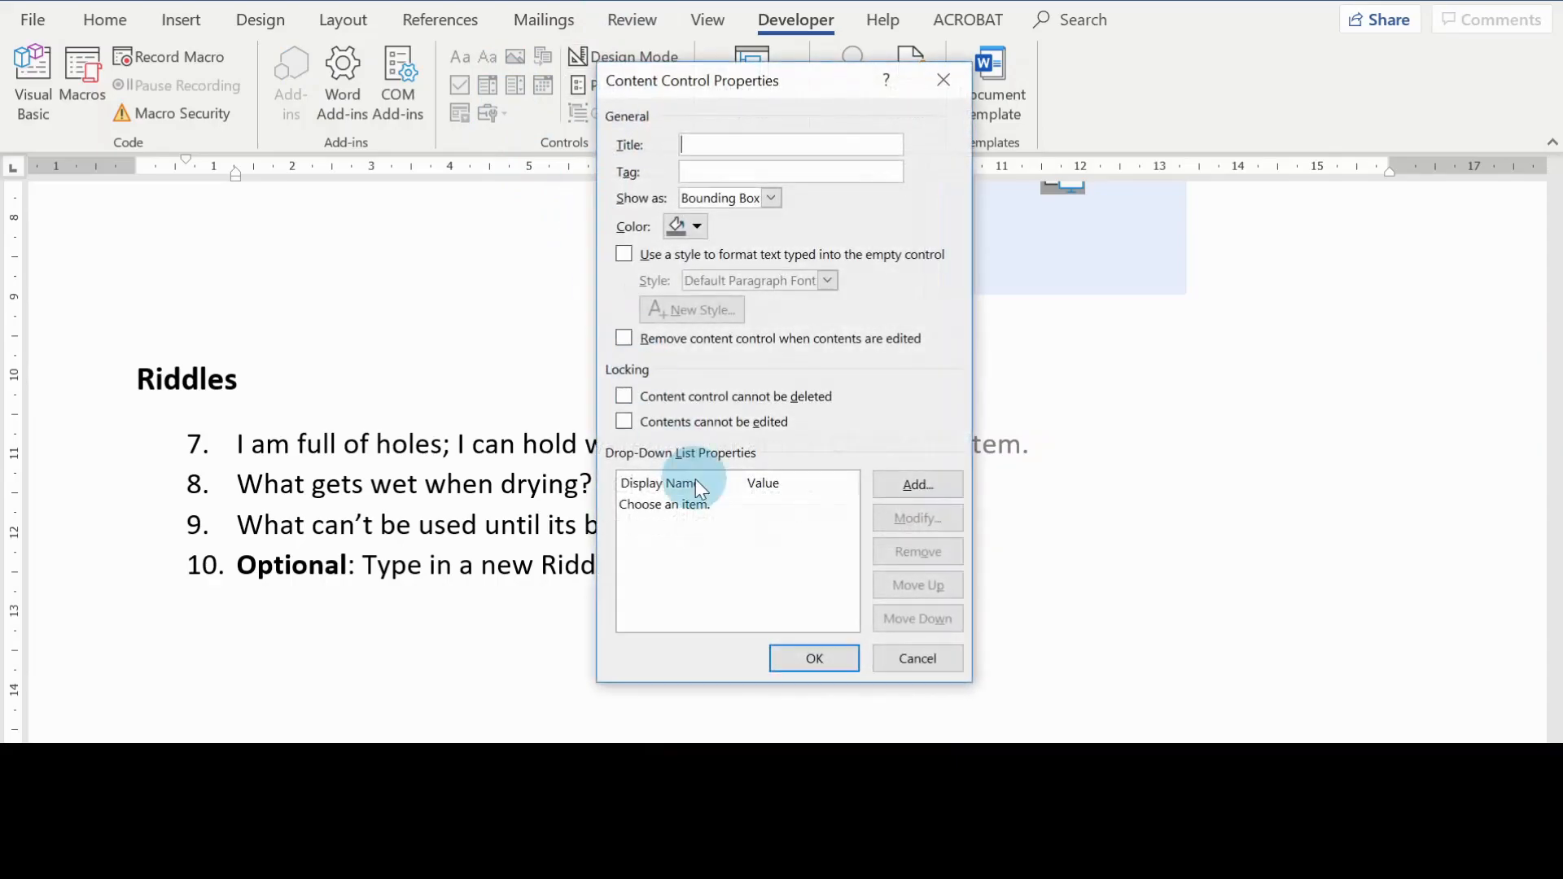
{"action": "left_click", "coordinate": [917, 484]}
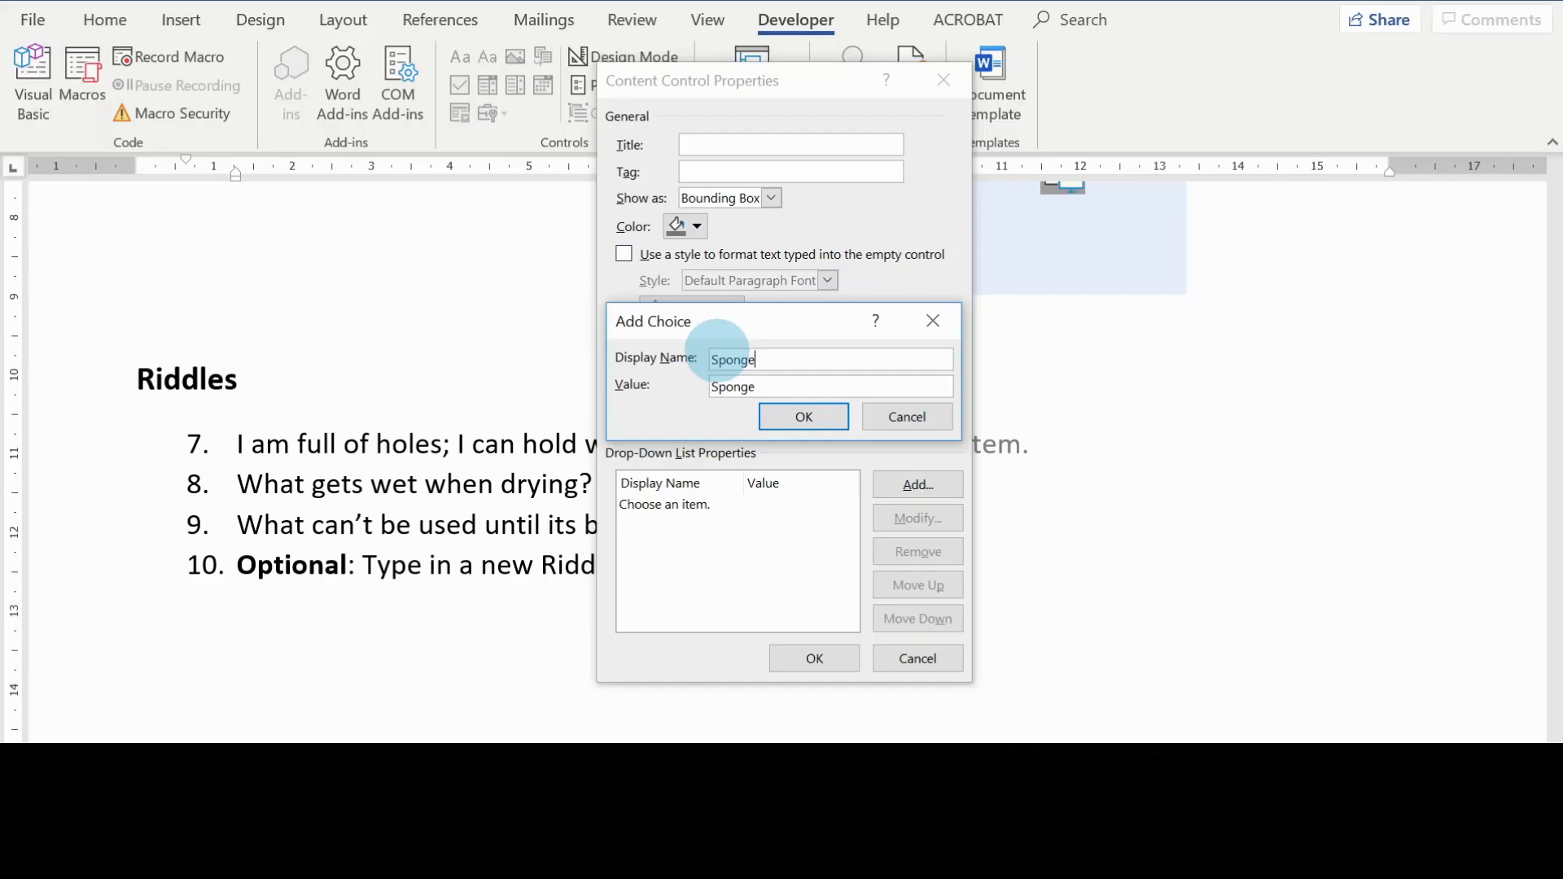
{"action": "key", "text": "Return"}
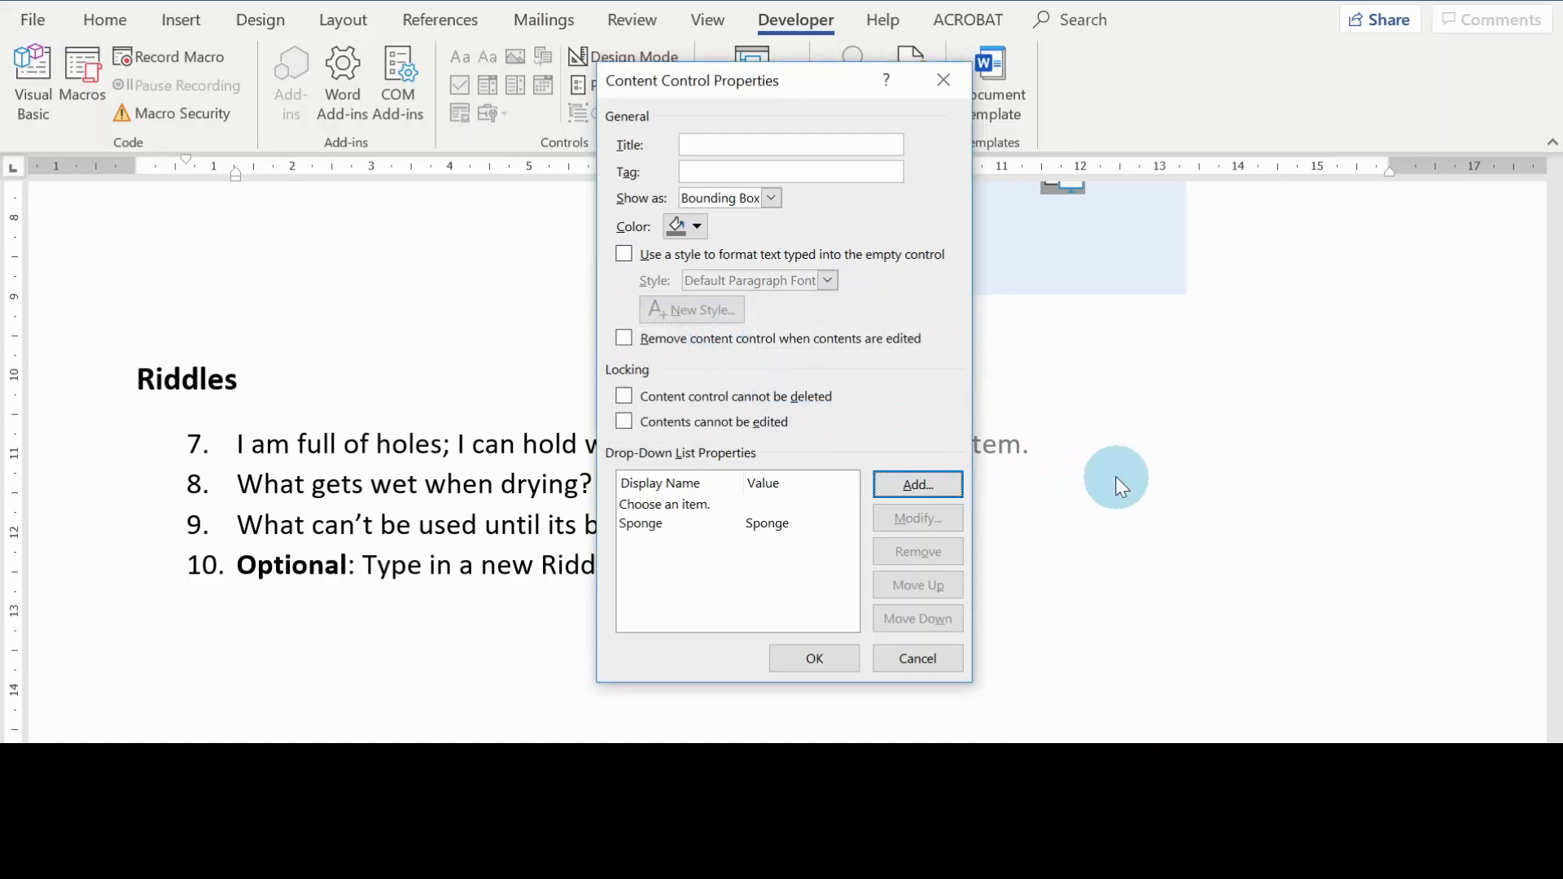
{"action": "left_click", "coordinate": [879, 484]}
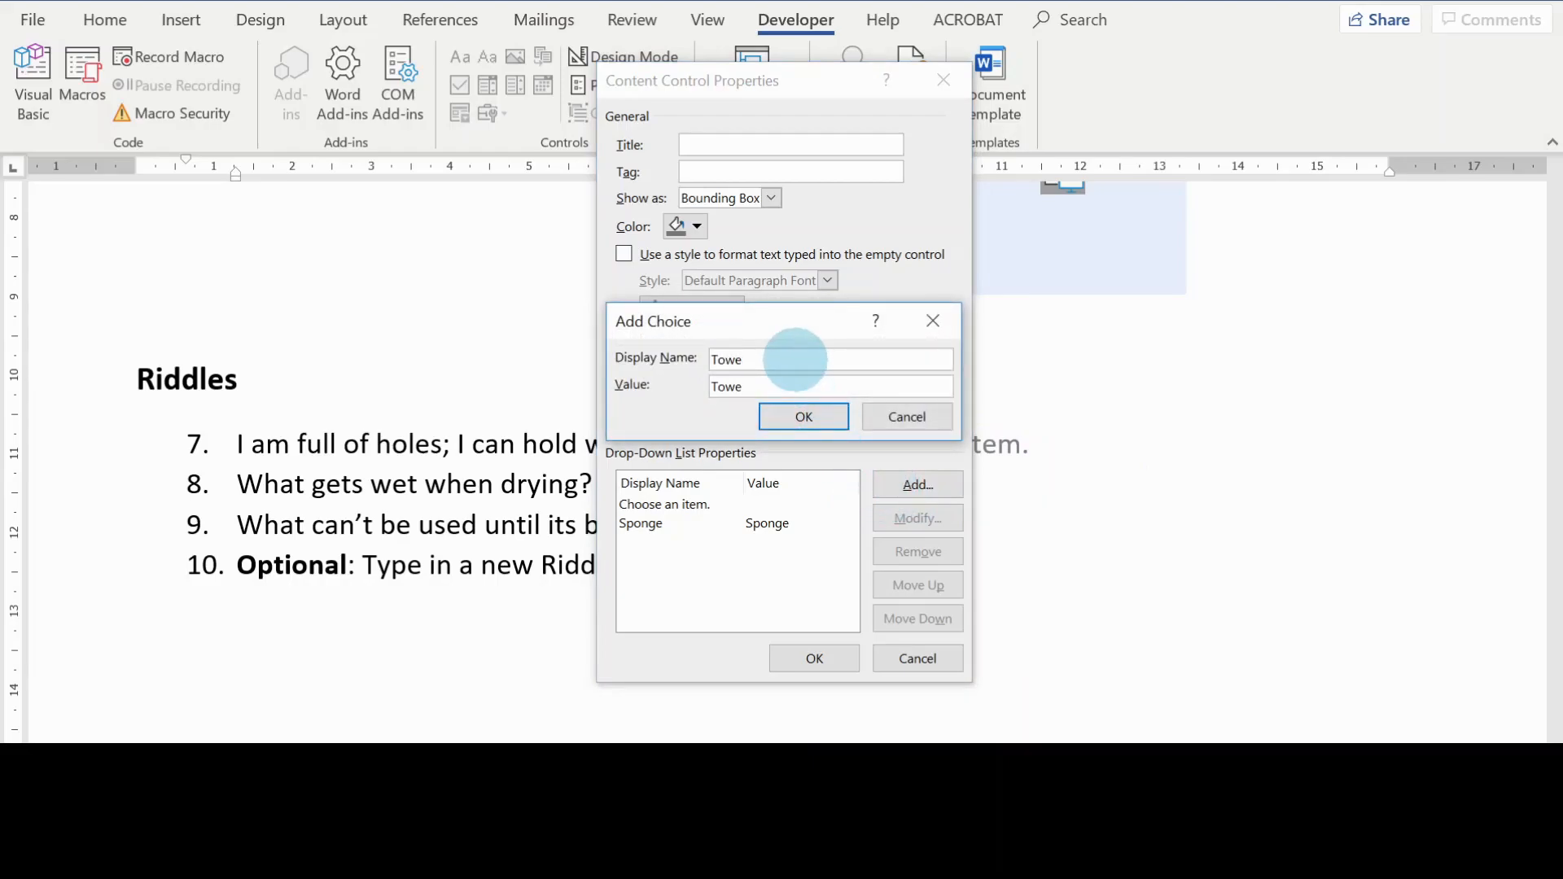
{"action": "key", "text": "Return"}
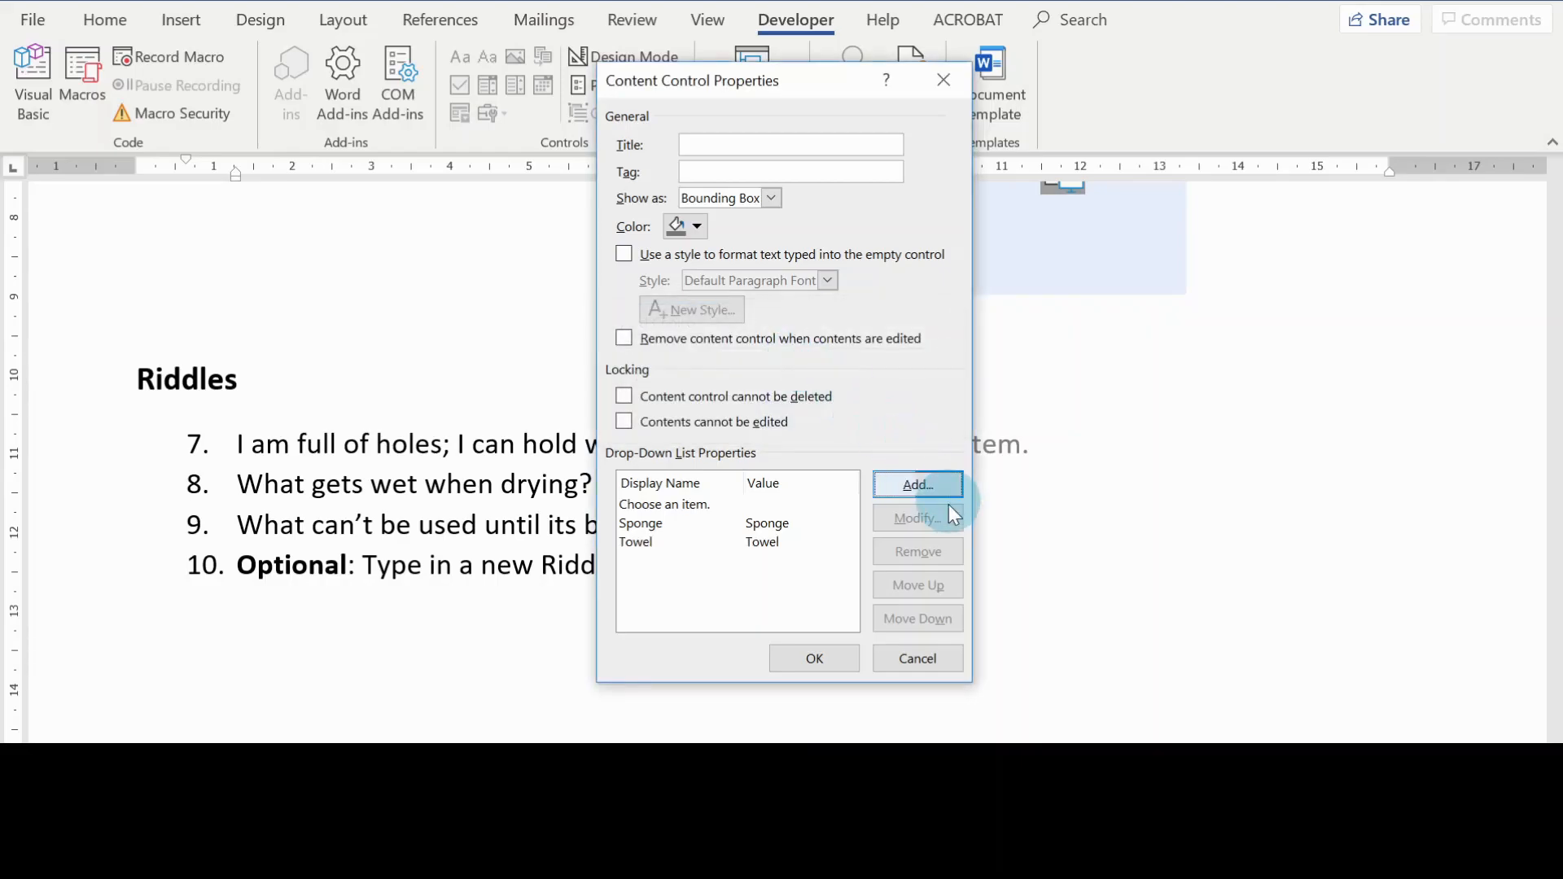
{"action": "left_click", "coordinate": [948, 484]}
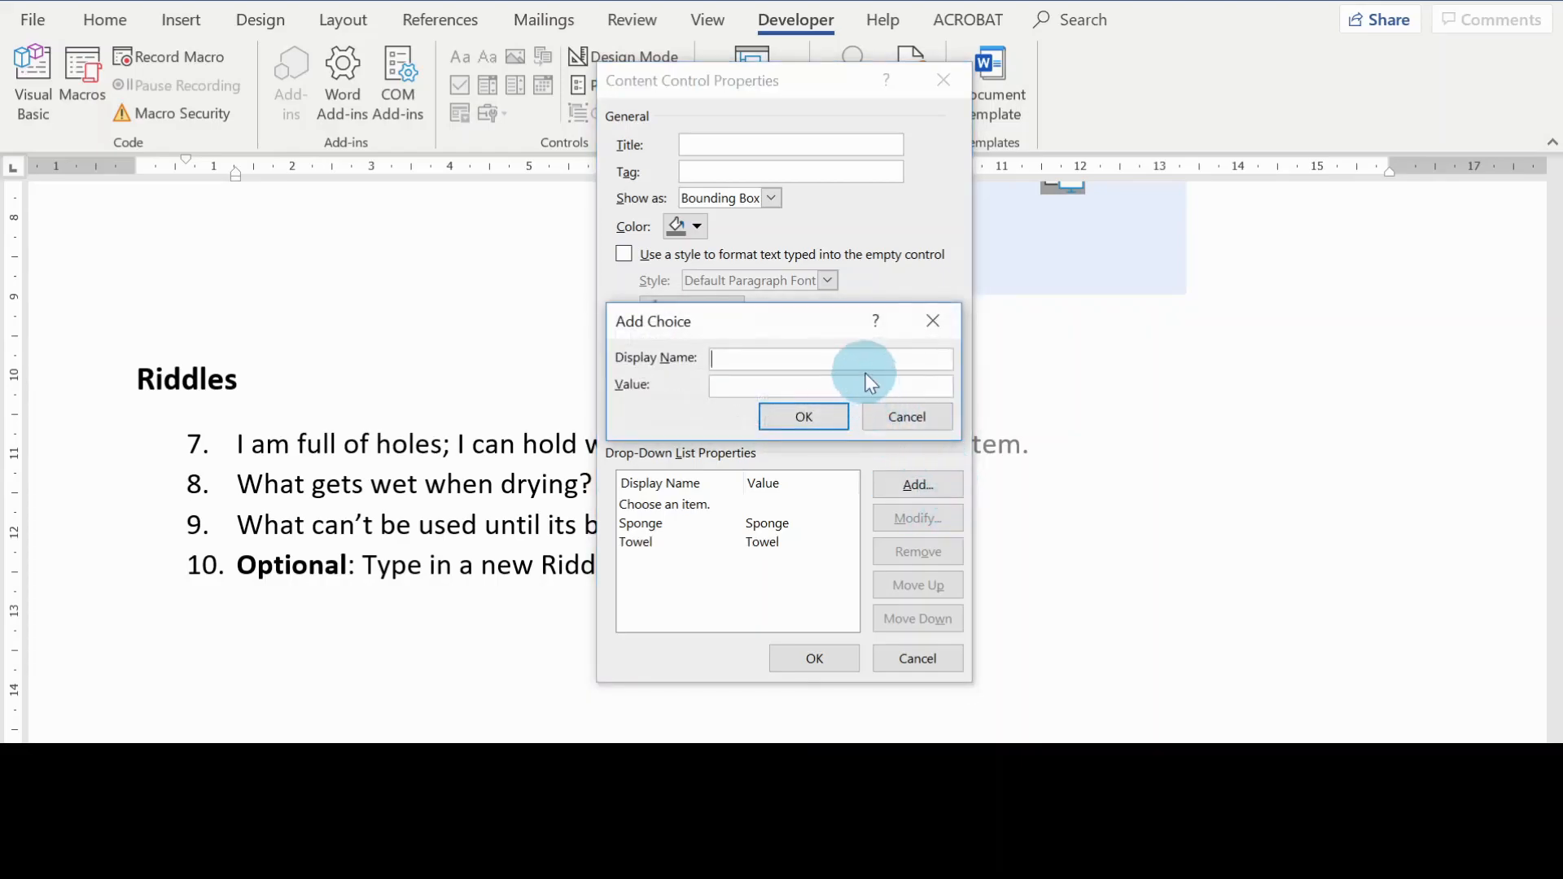
{"action": "type", "text": "Egg"}
{"action": "left_click", "coordinate": [803, 415]}
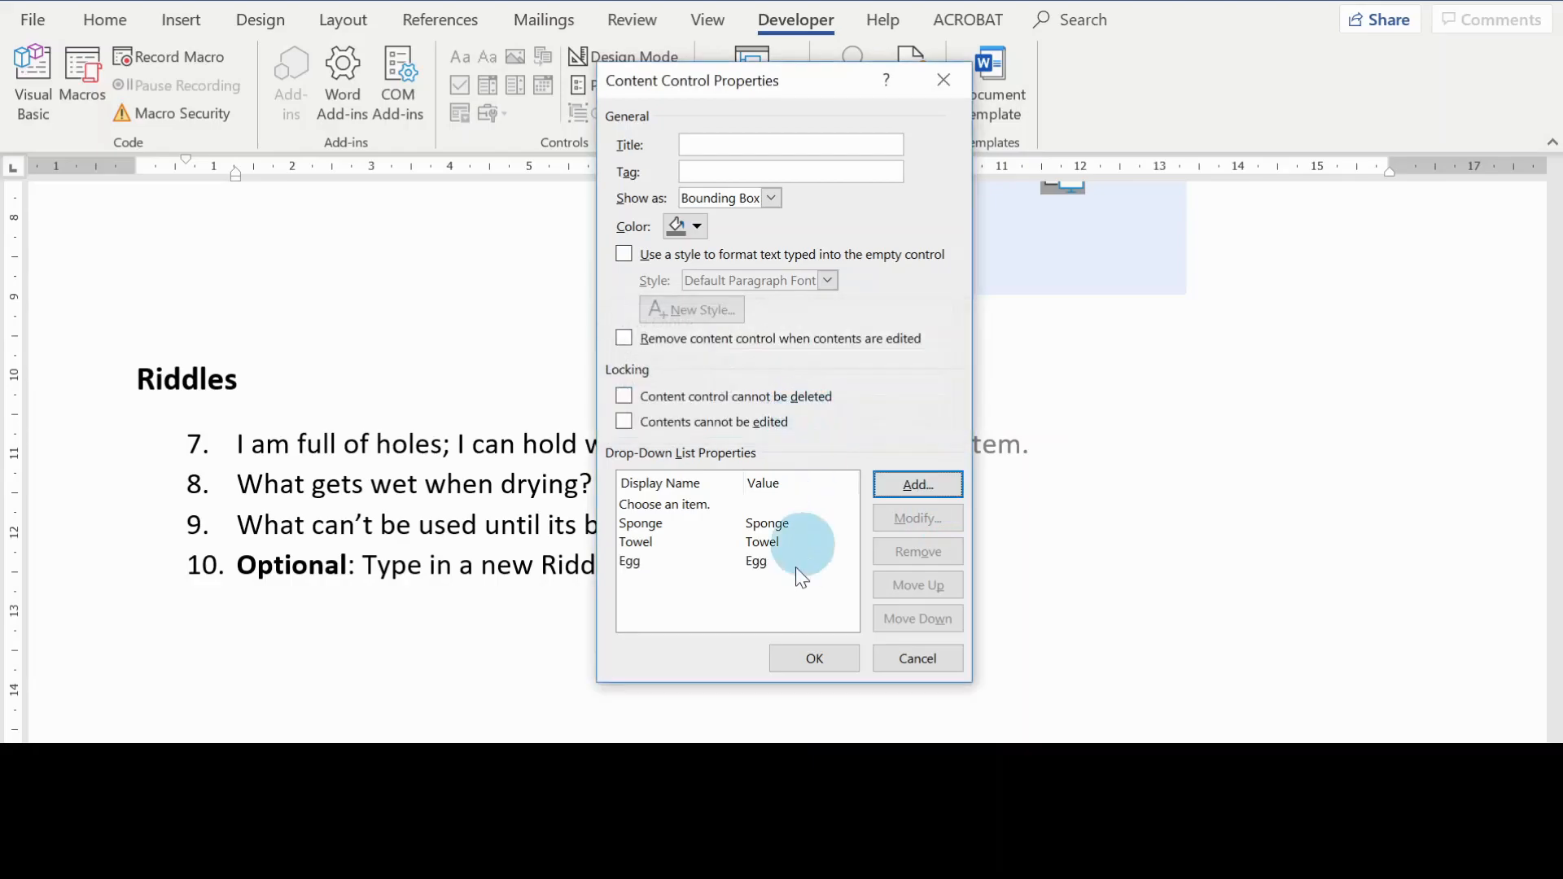
{"action": "left_click", "coordinate": [815, 658]}
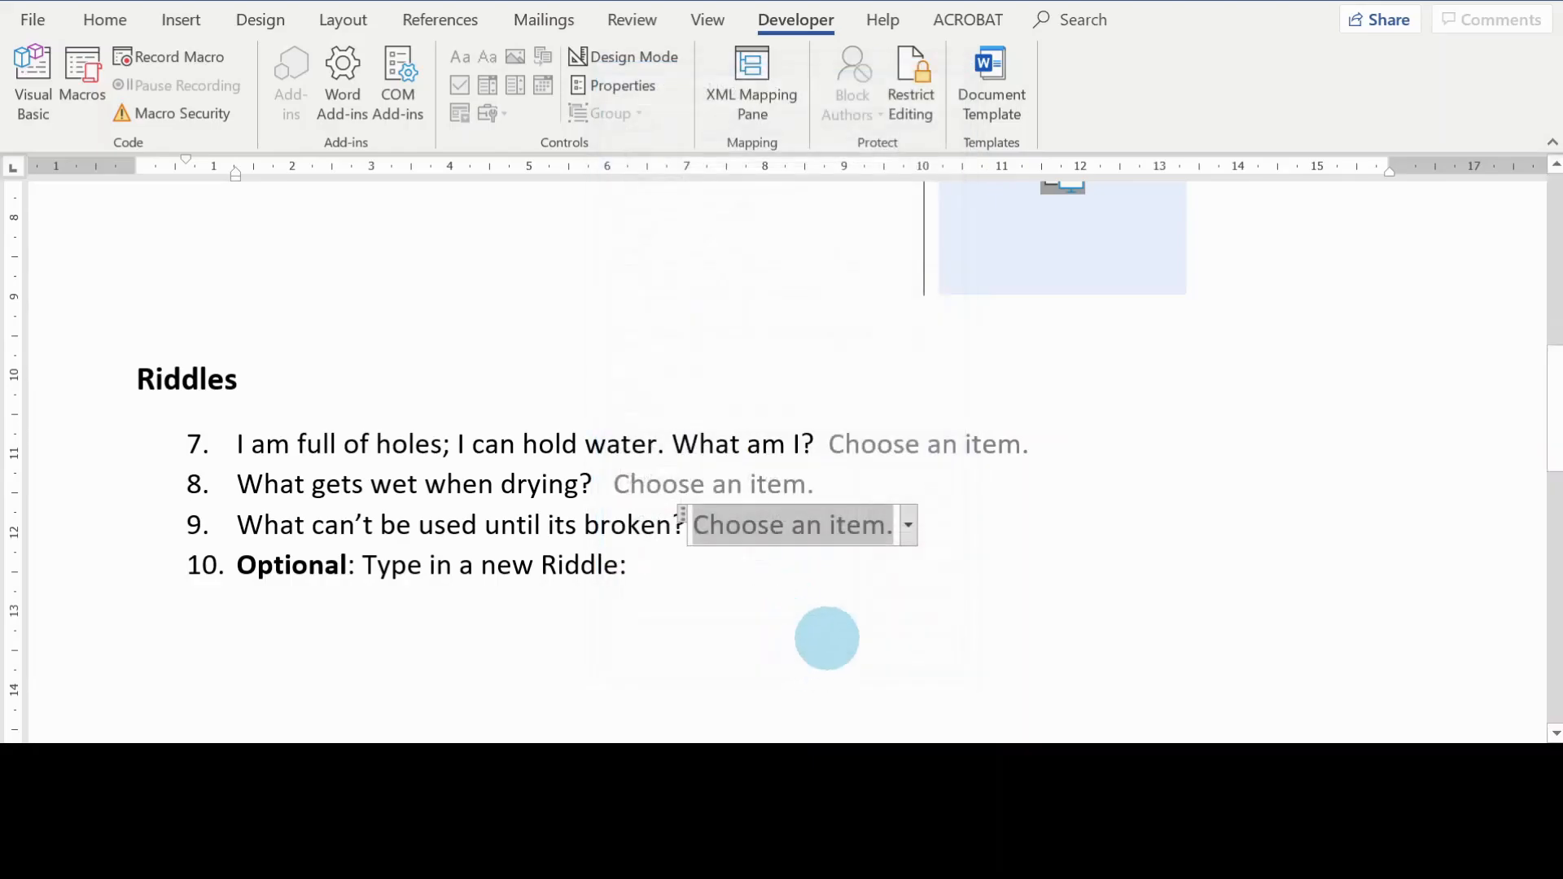
Step: Check the drop-down controls of riddles 7 to 9 and view riddle 9's list of choices without selecting one
{"action": "left_click", "coordinate": [907, 600]}
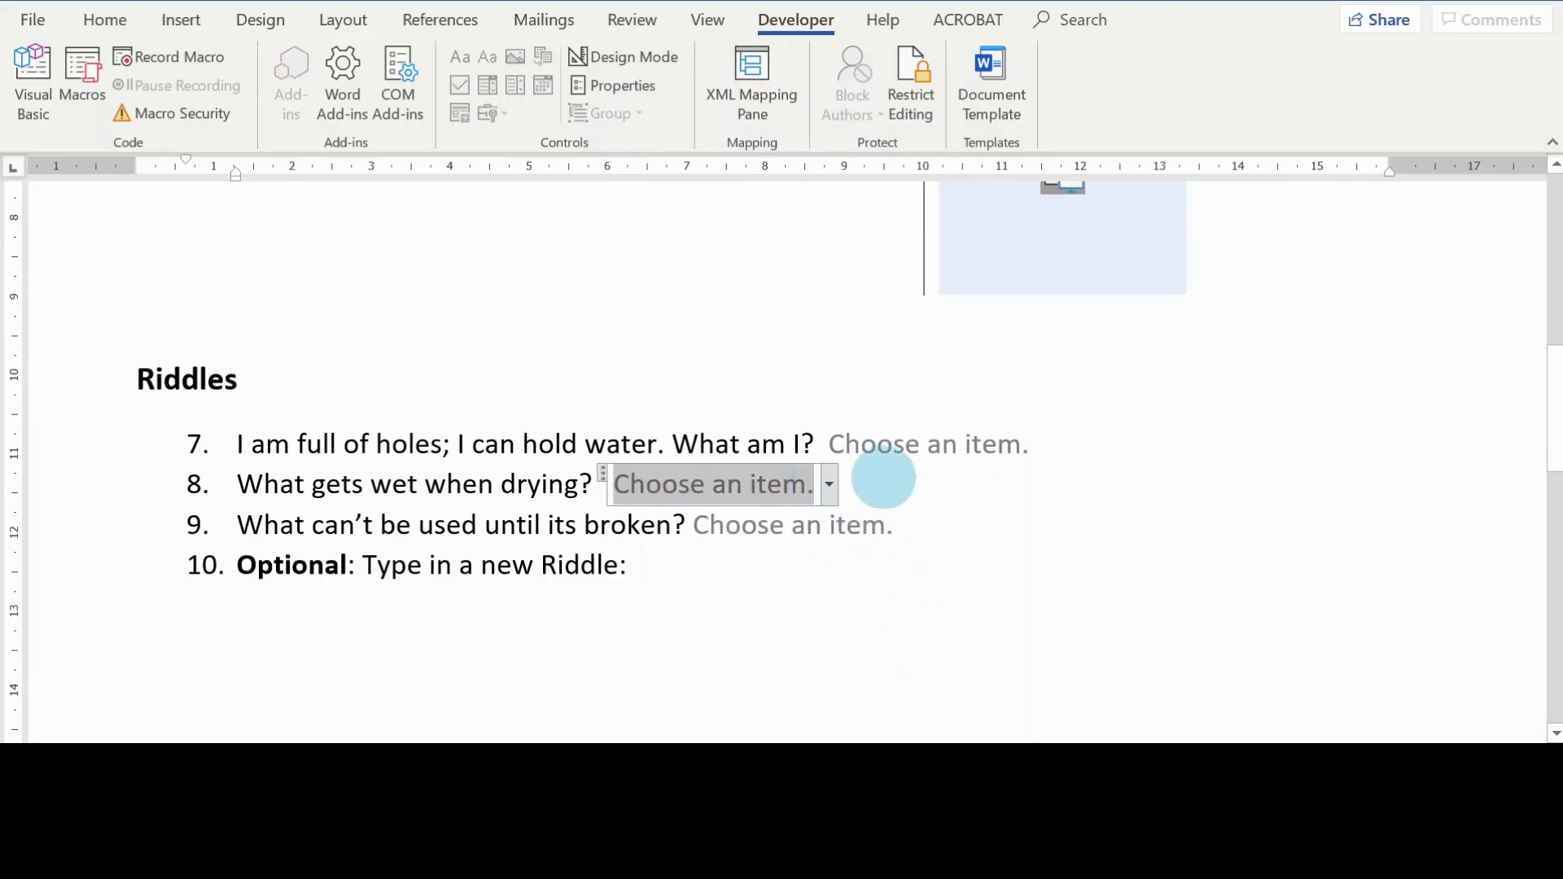
{"action": "left_click", "coordinate": [971, 446]}
{"action": "left_click", "coordinate": [859, 526]}
{"action": "left_click", "coordinate": [798, 489]}
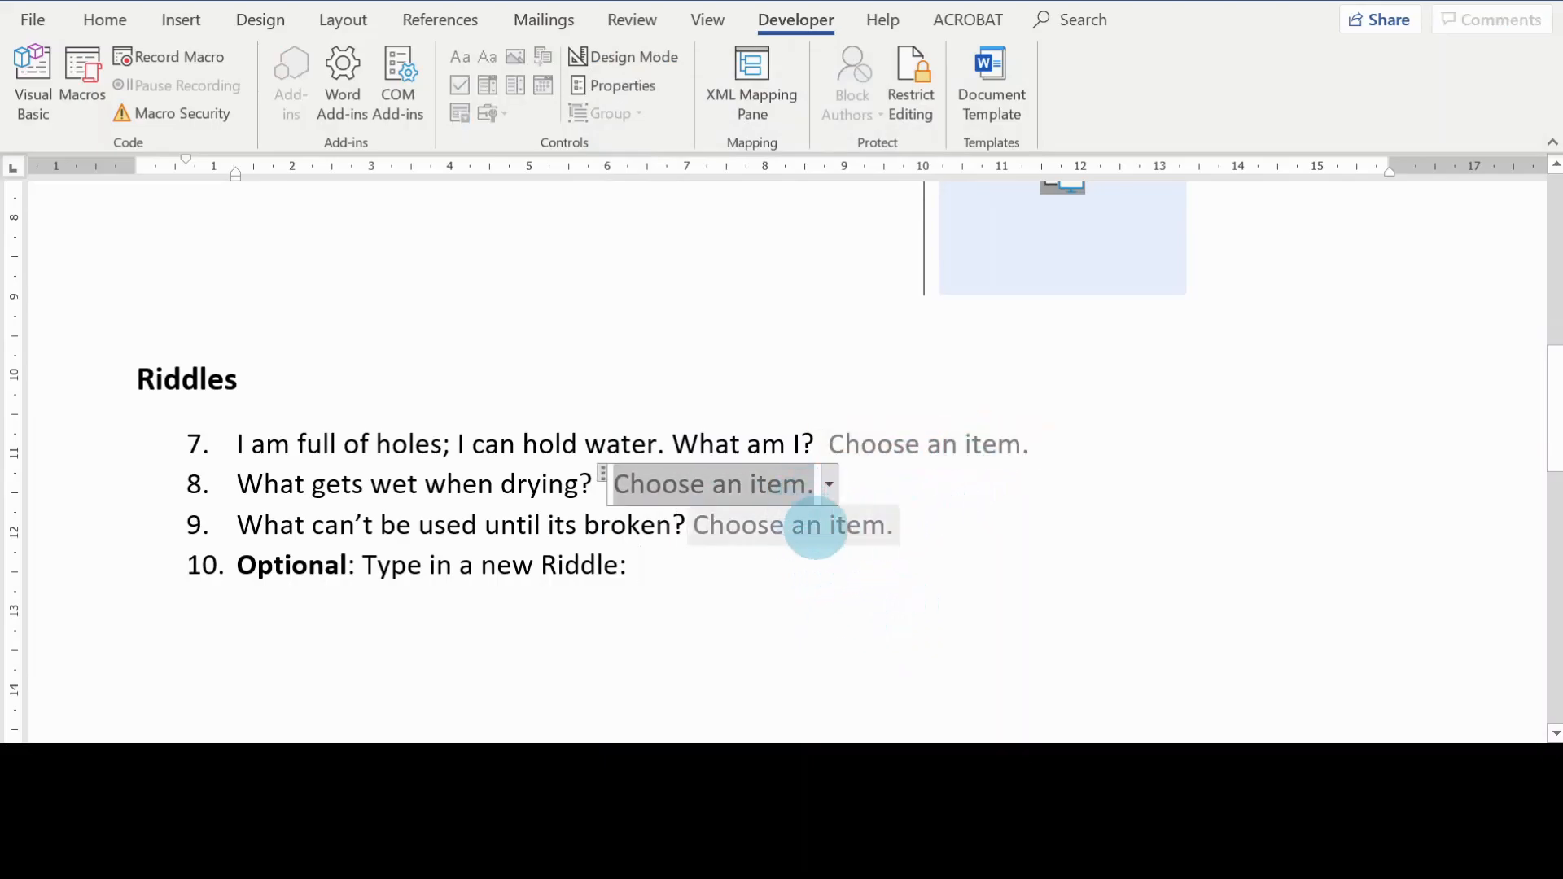
{"action": "left_click", "coordinate": [875, 531]}
{"action": "left_click", "coordinate": [907, 529]}
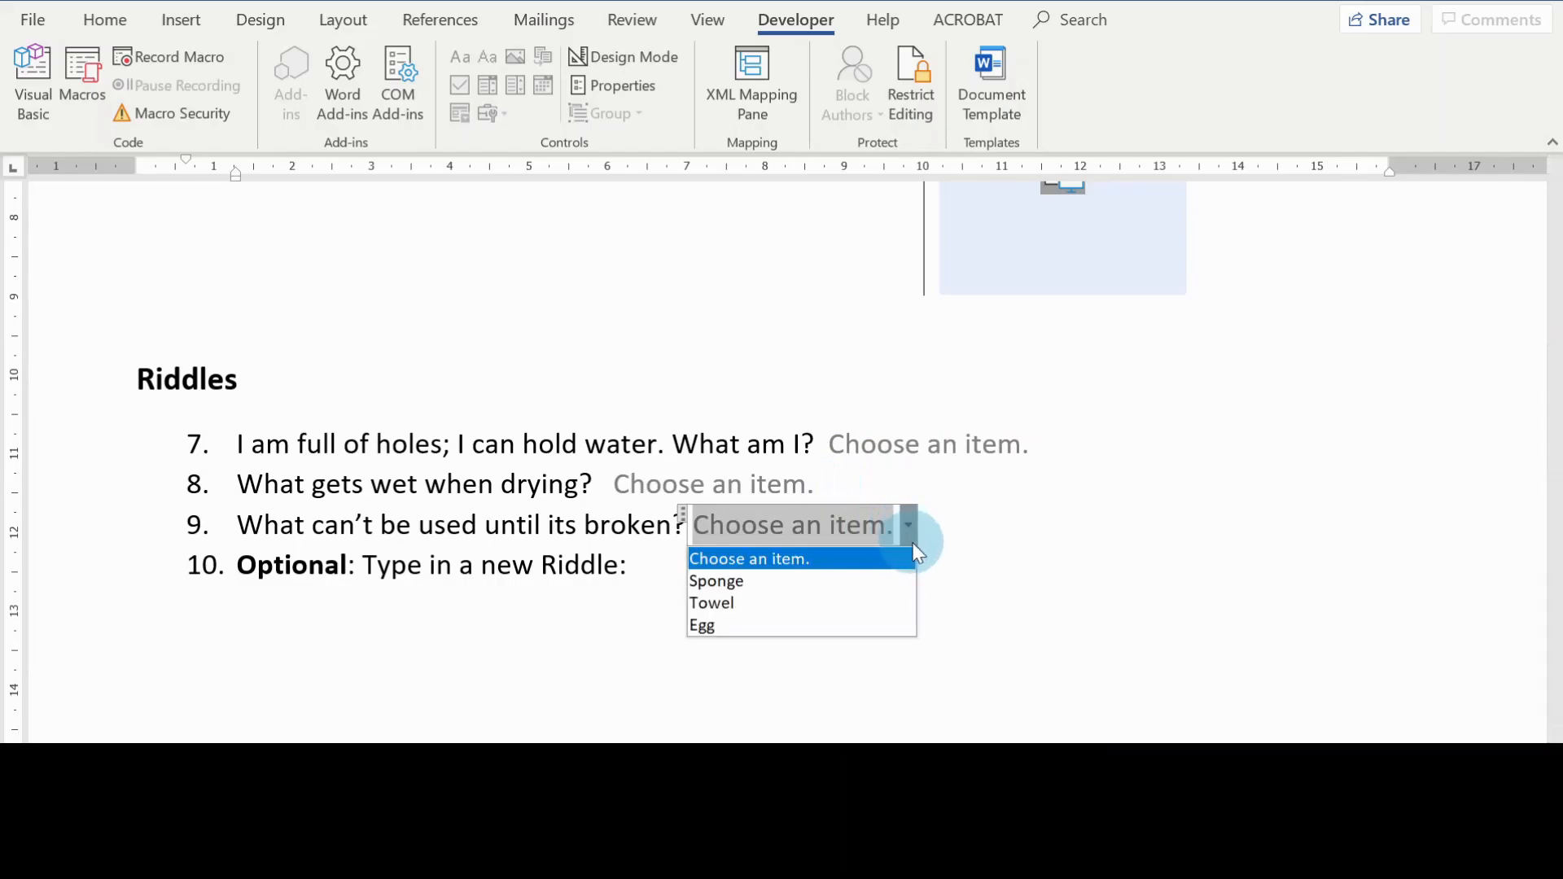
{"action": "left_click", "coordinate": [681, 542]}
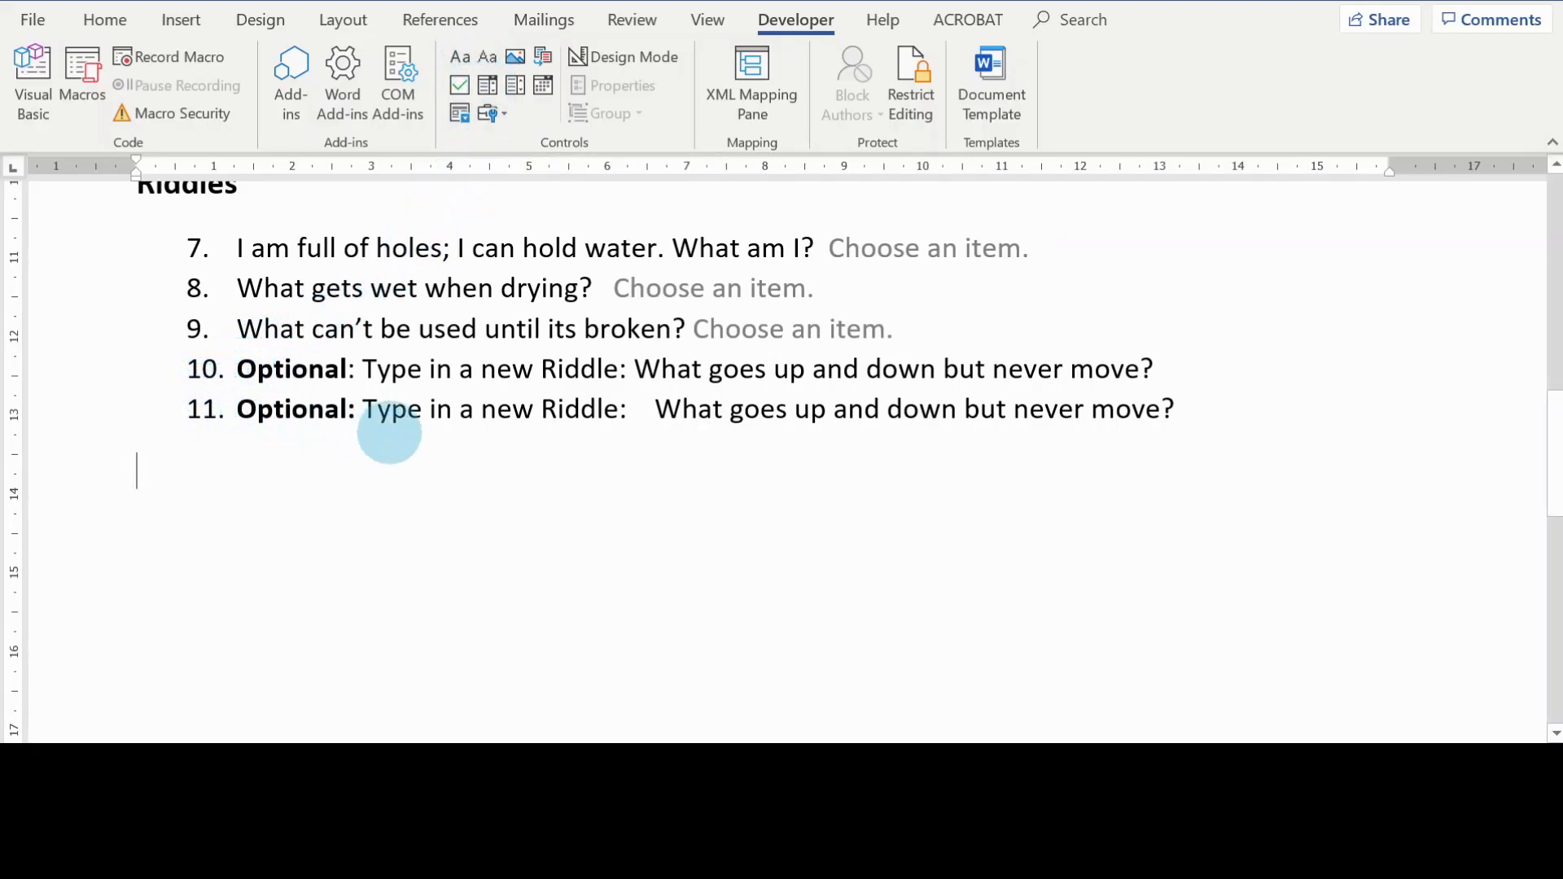
Step: Color the word "goes" blue and the word "down" red in riddle 10's text content control
{"action": "scroll", "coordinate": [1207, 368], "scroll_direction": "up", "scroll_amount": 1}
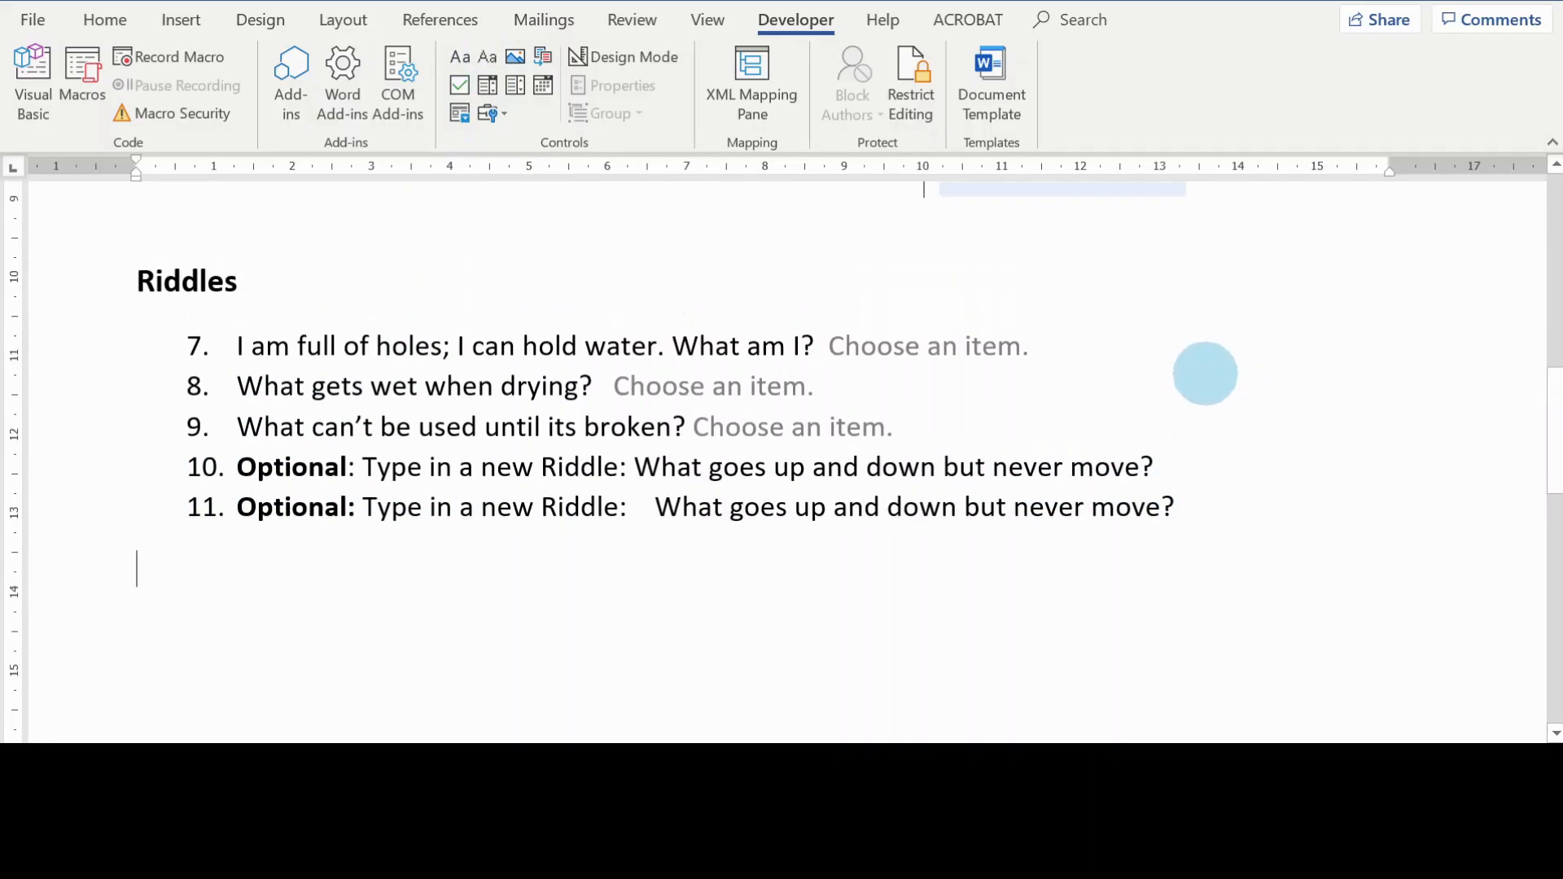
{"action": "scroll", "coordinate": [1194, 461], "scroll_direction": "up", "scroll_amount": 1}
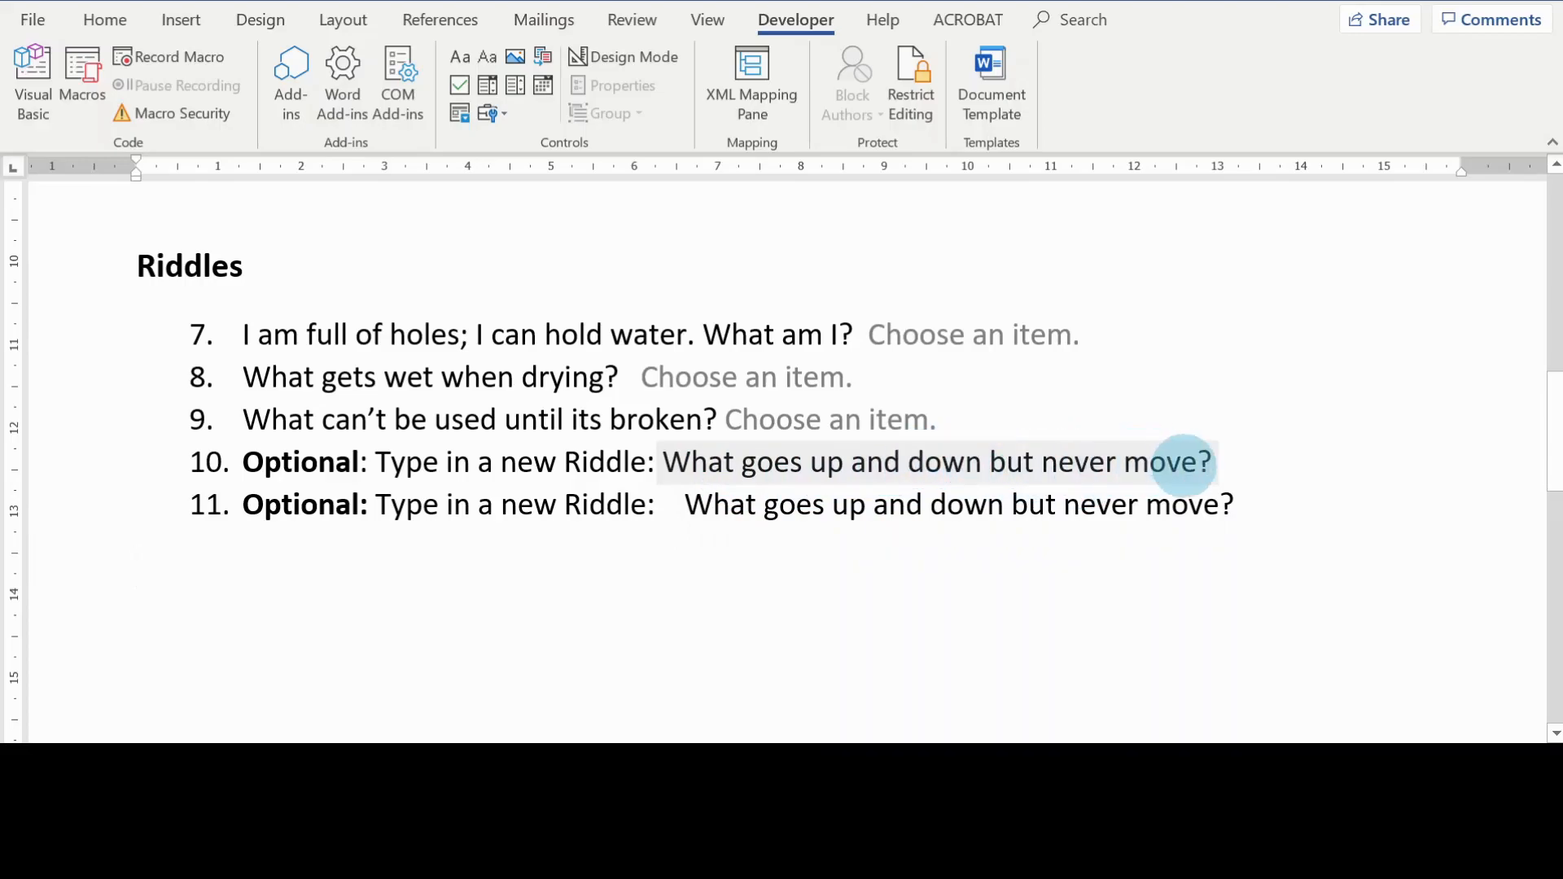
{"action": "double_click", "coordinate": [763, 464]}
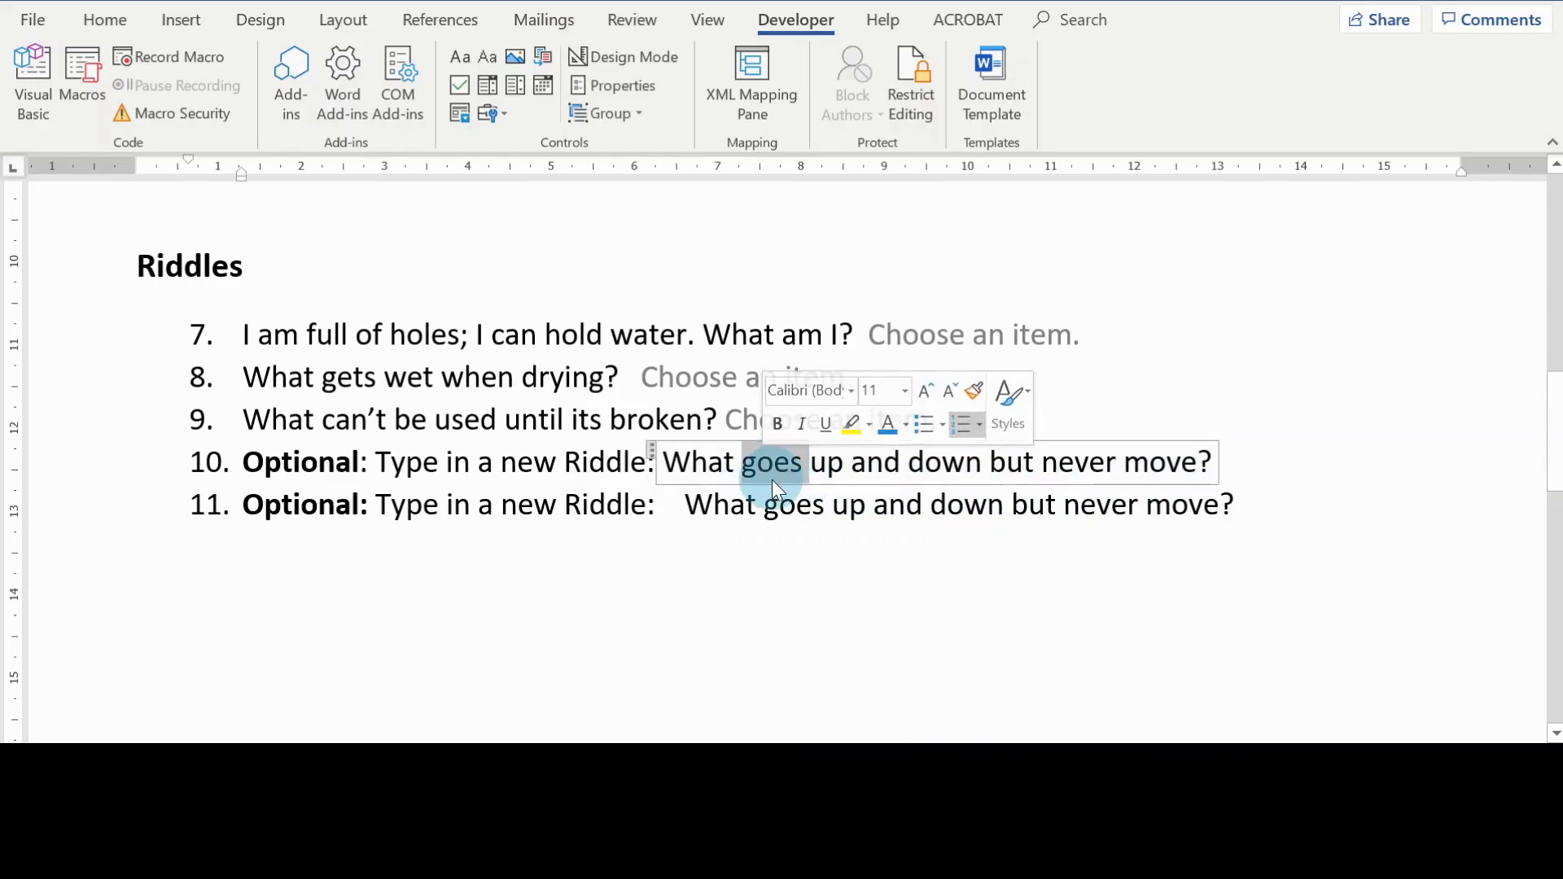
{"action": "left_click", "coordinate": [886, 425]}
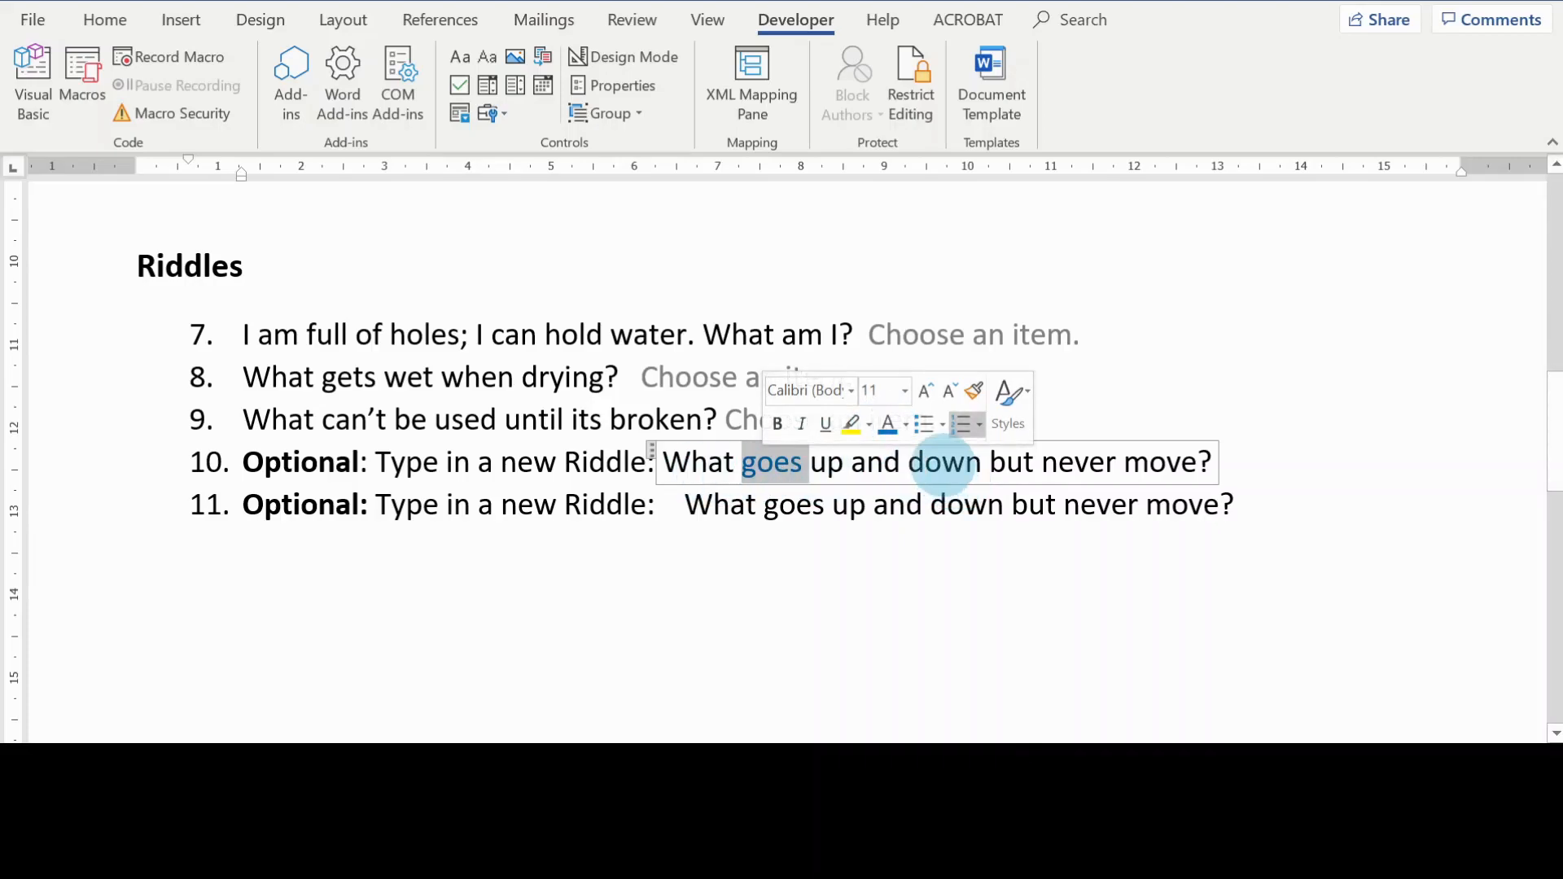
{"action": "double_click", "coordinate": [944, 466]}
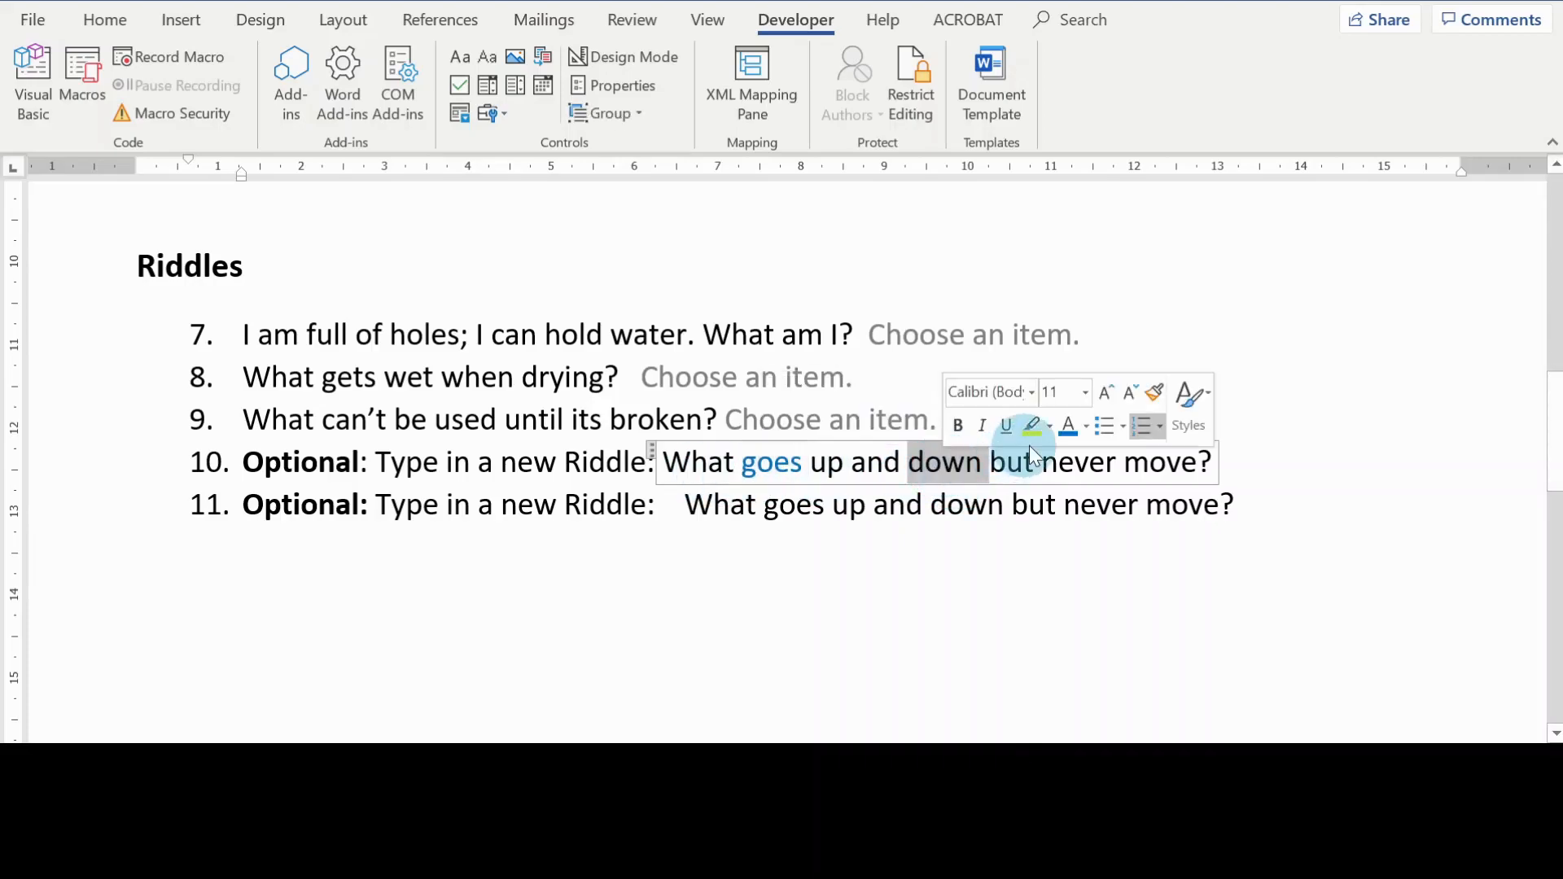
{"action": "left_click", "coordinate": [1086, 427]}
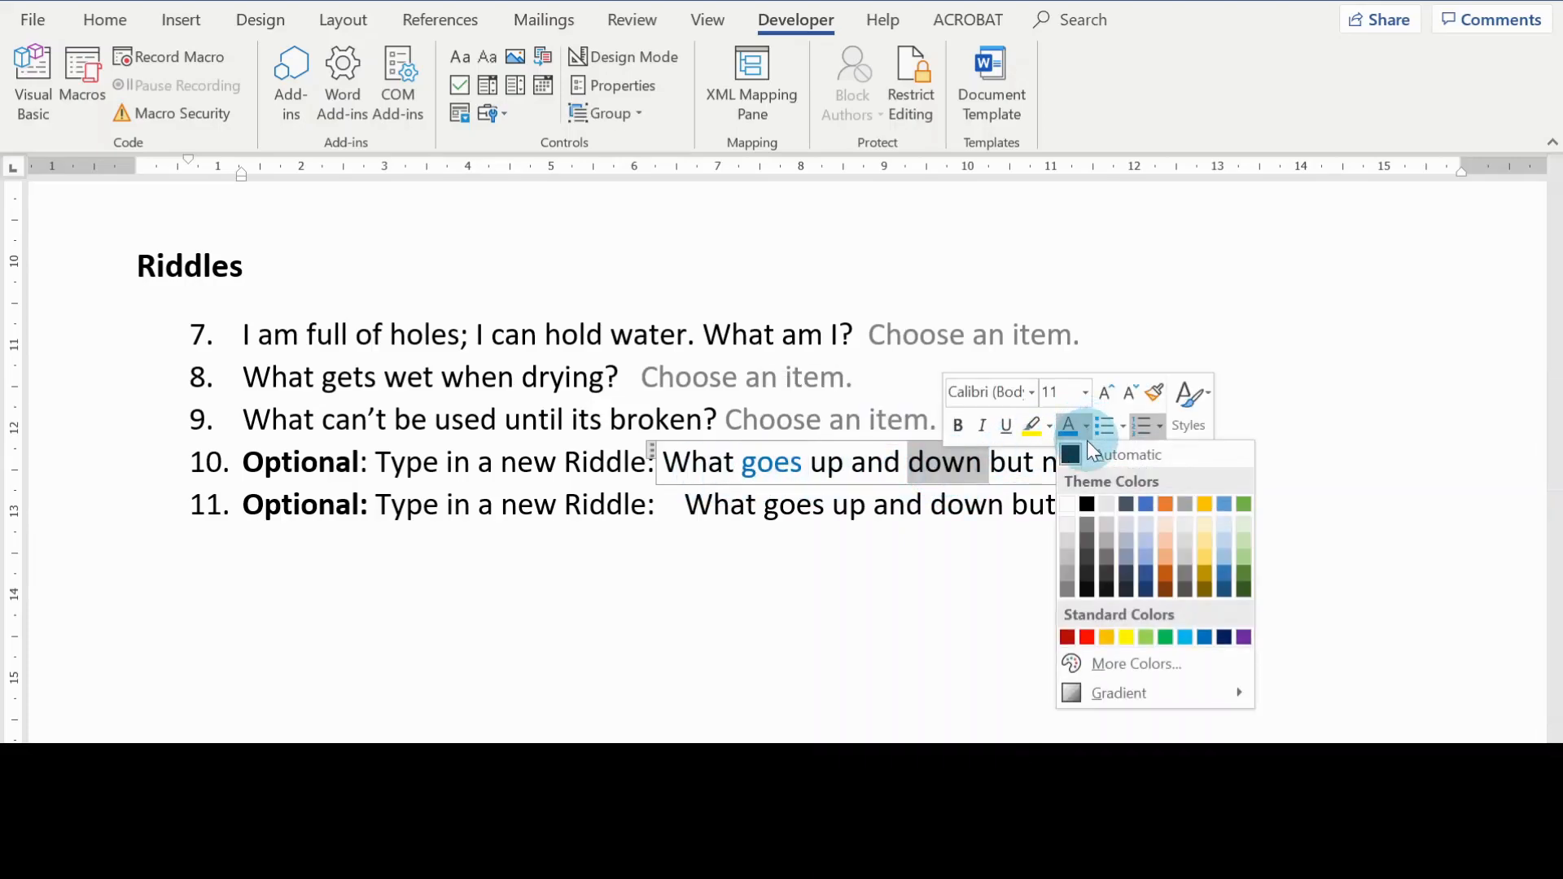
{"action": "left_click", "coordinate": [1085, 636]}
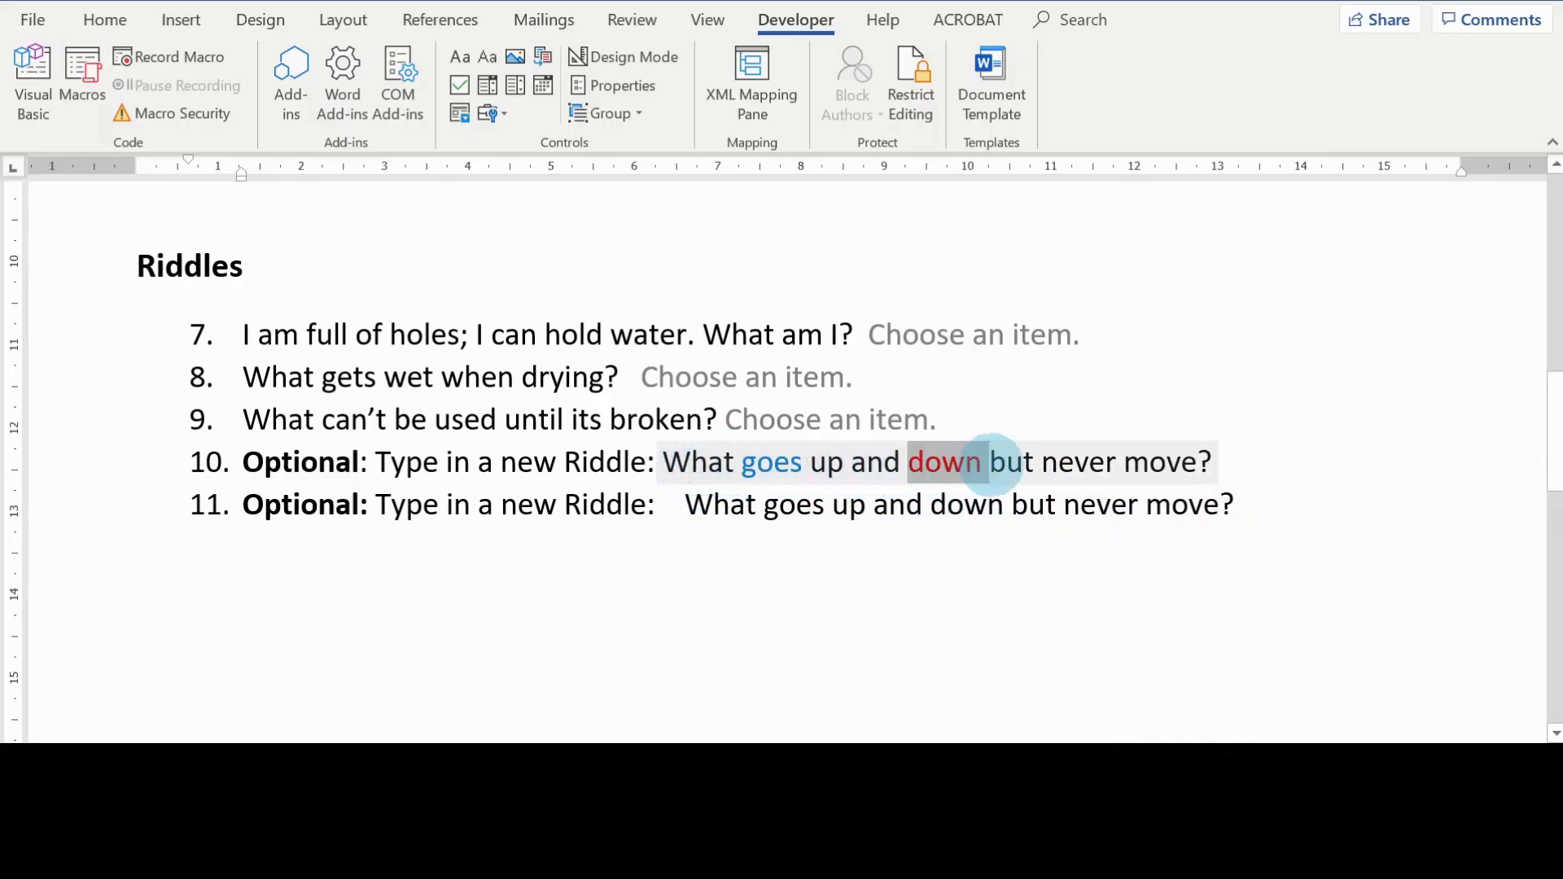
Step: Apply red font color to the word "and" in riddle 11's text content control
{"action": "left_click", "coordinate": [875, 505]}
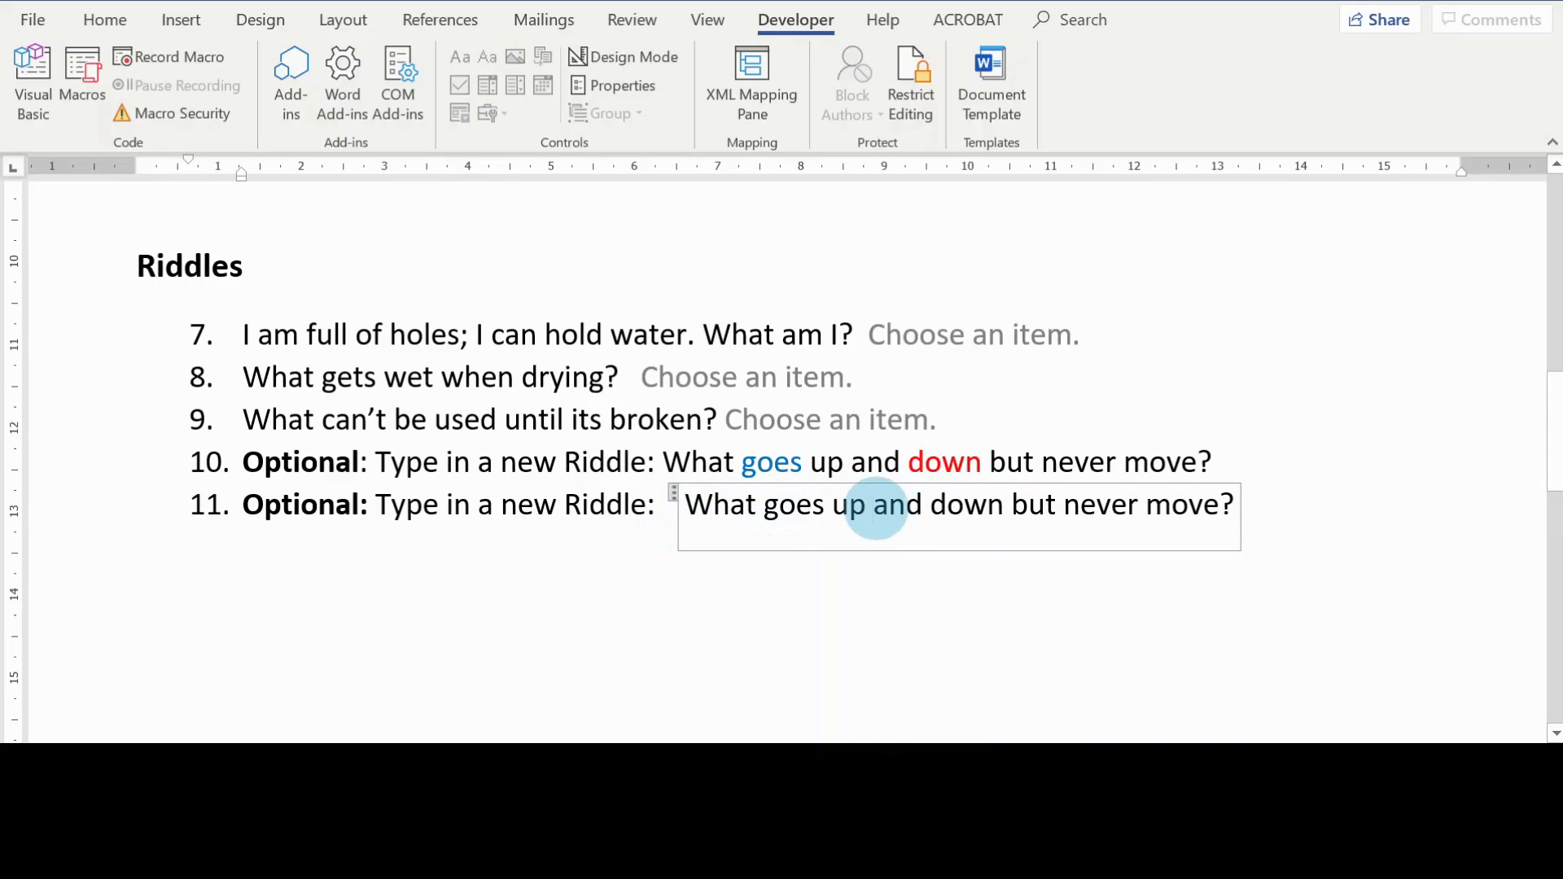
{"action": "double_click", "coordinate": [894, 512]}
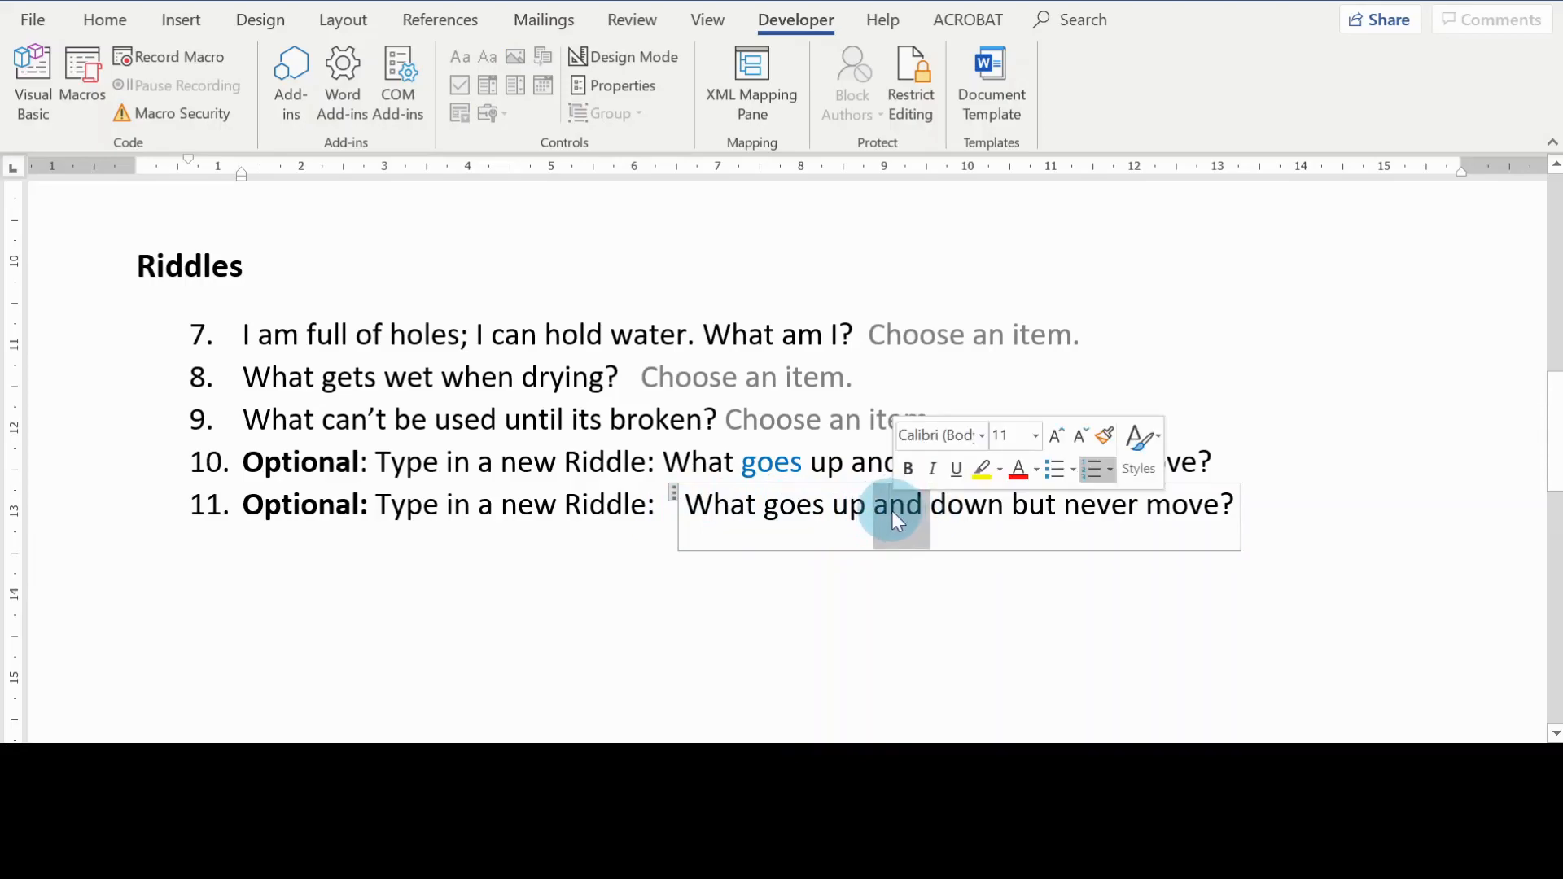
{"action": "left_click", "coordinate": [1017, 470]}
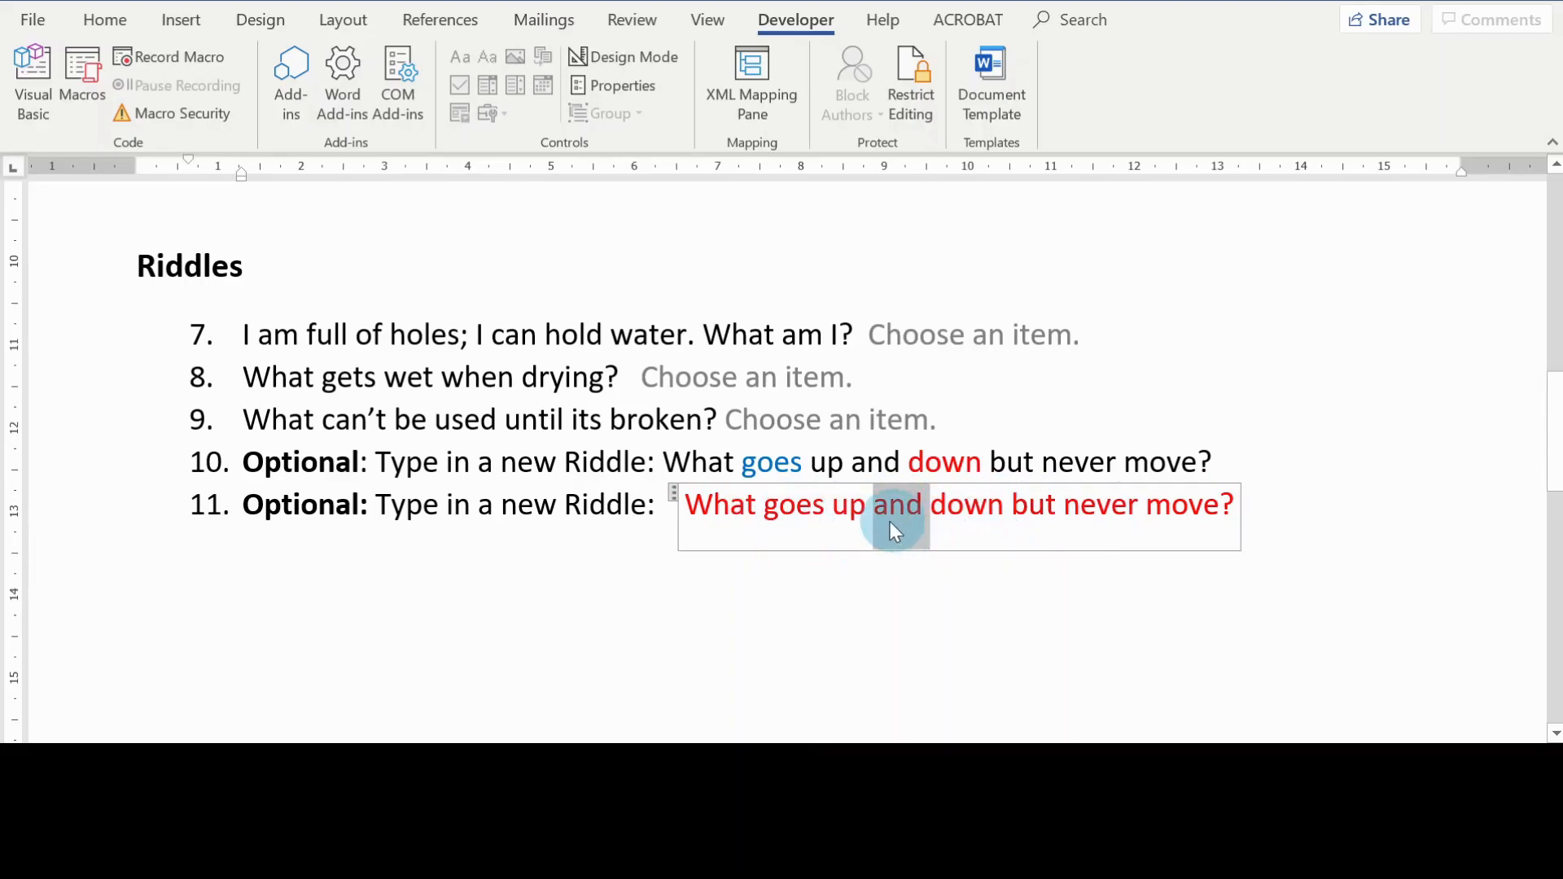
Step: Check the Basic information content controls, opening question 4's list of choices and question 5's date calendar without selecting a value
{"action": "left_click", "coordinate": [1021, 460]}
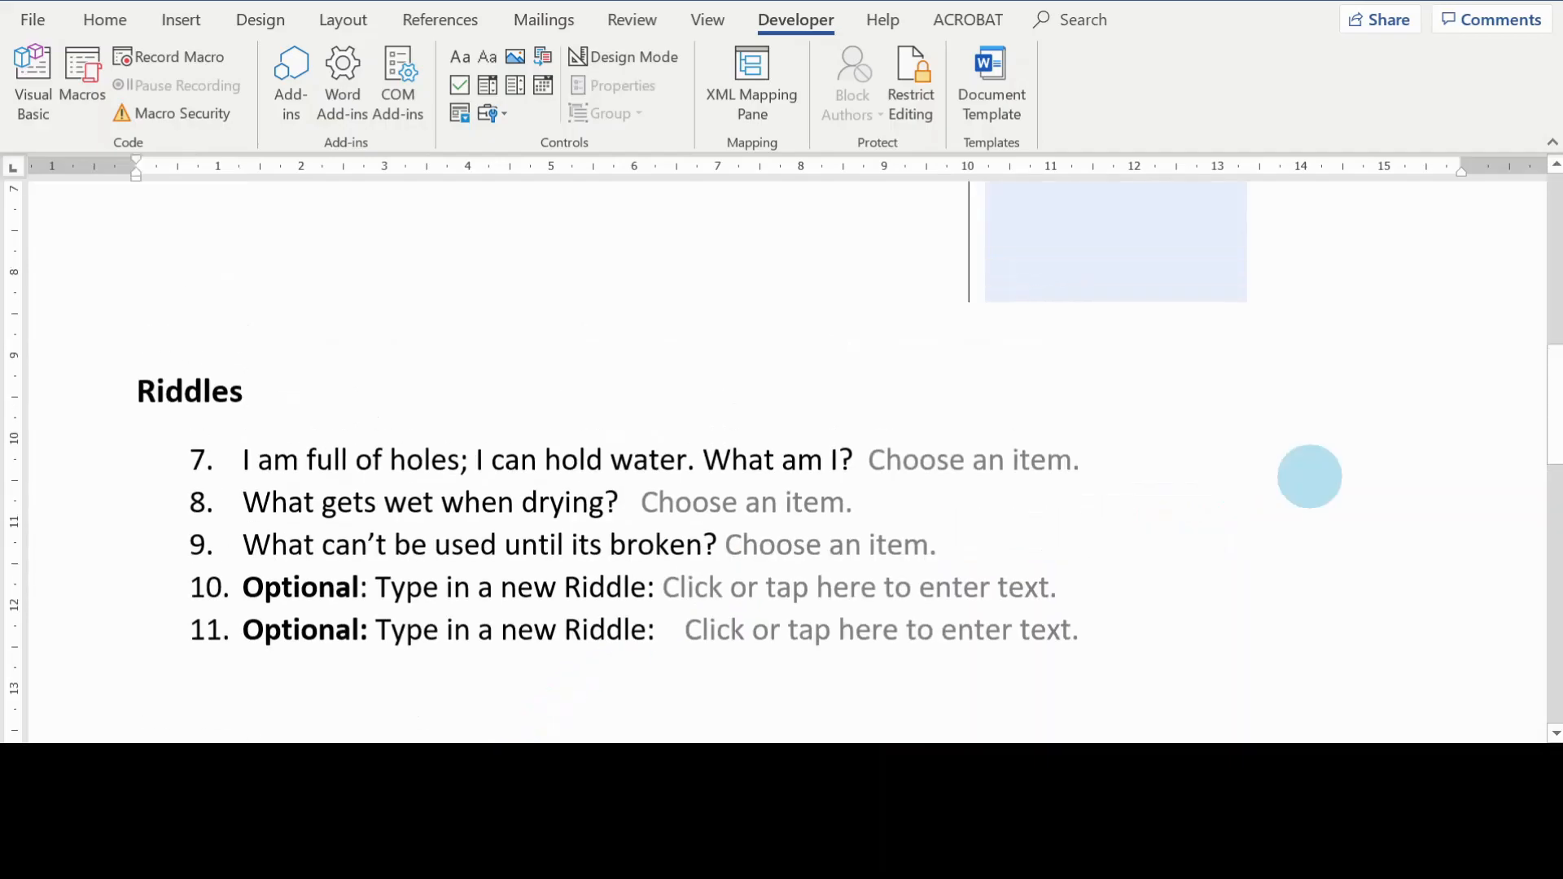
{"action": "scroll", "coordinate": [1366, 491], "scroll_direction": "up", "scroll_amount": 2}
{"action": "scroll", "coordinate": [1366, 492], "scroll_direction": "up", "scroll_amount": 5}
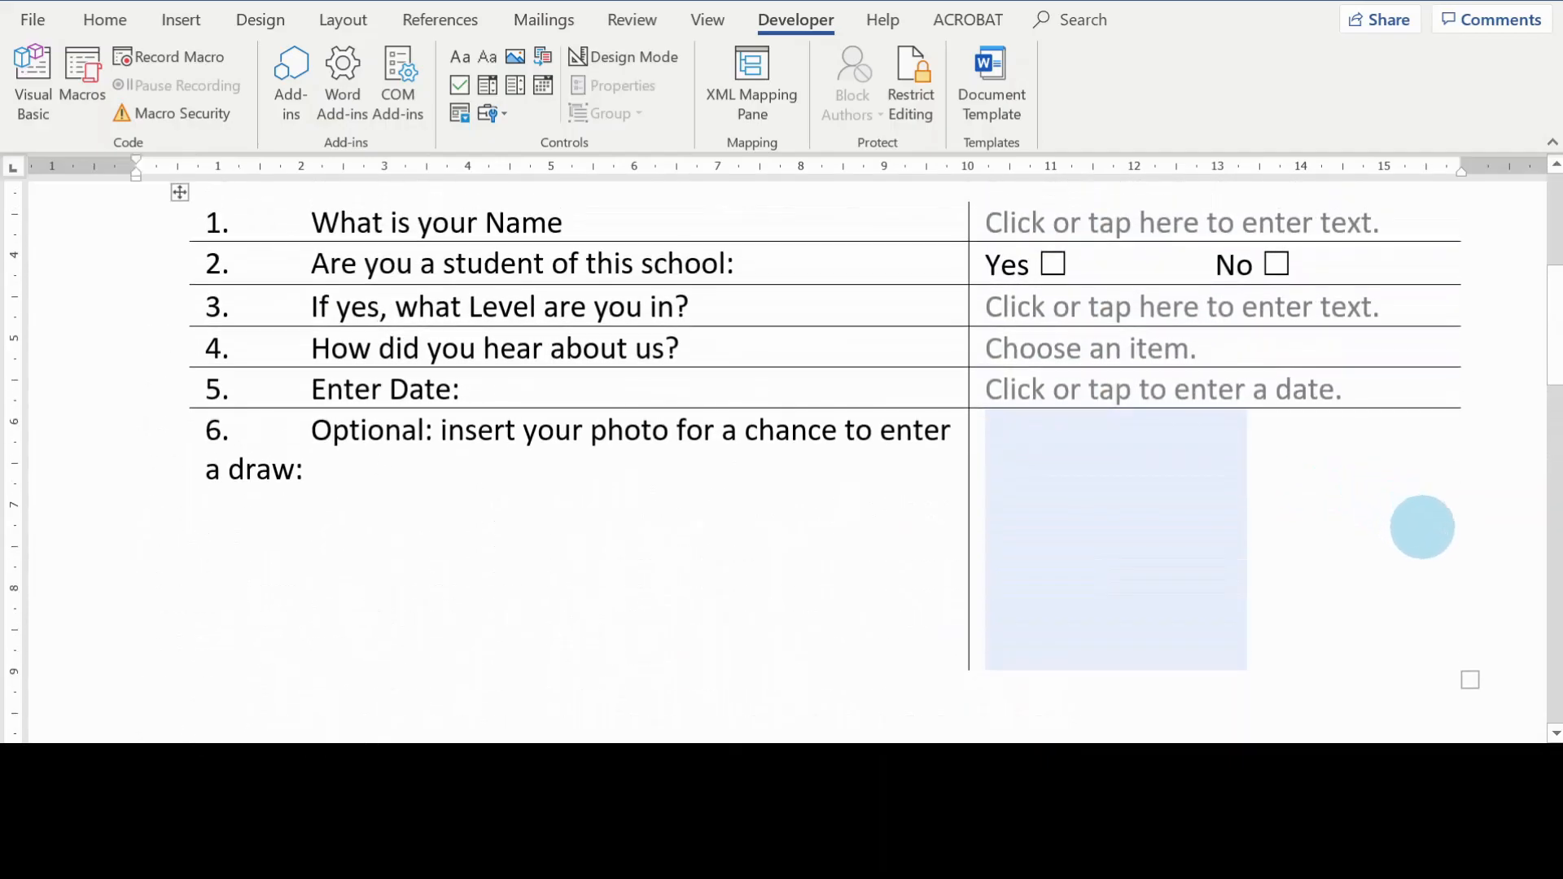
{"action": "scroll", "coordinate": [1432, 541], "scroll_direction": "up", "scroll_amount": 2}
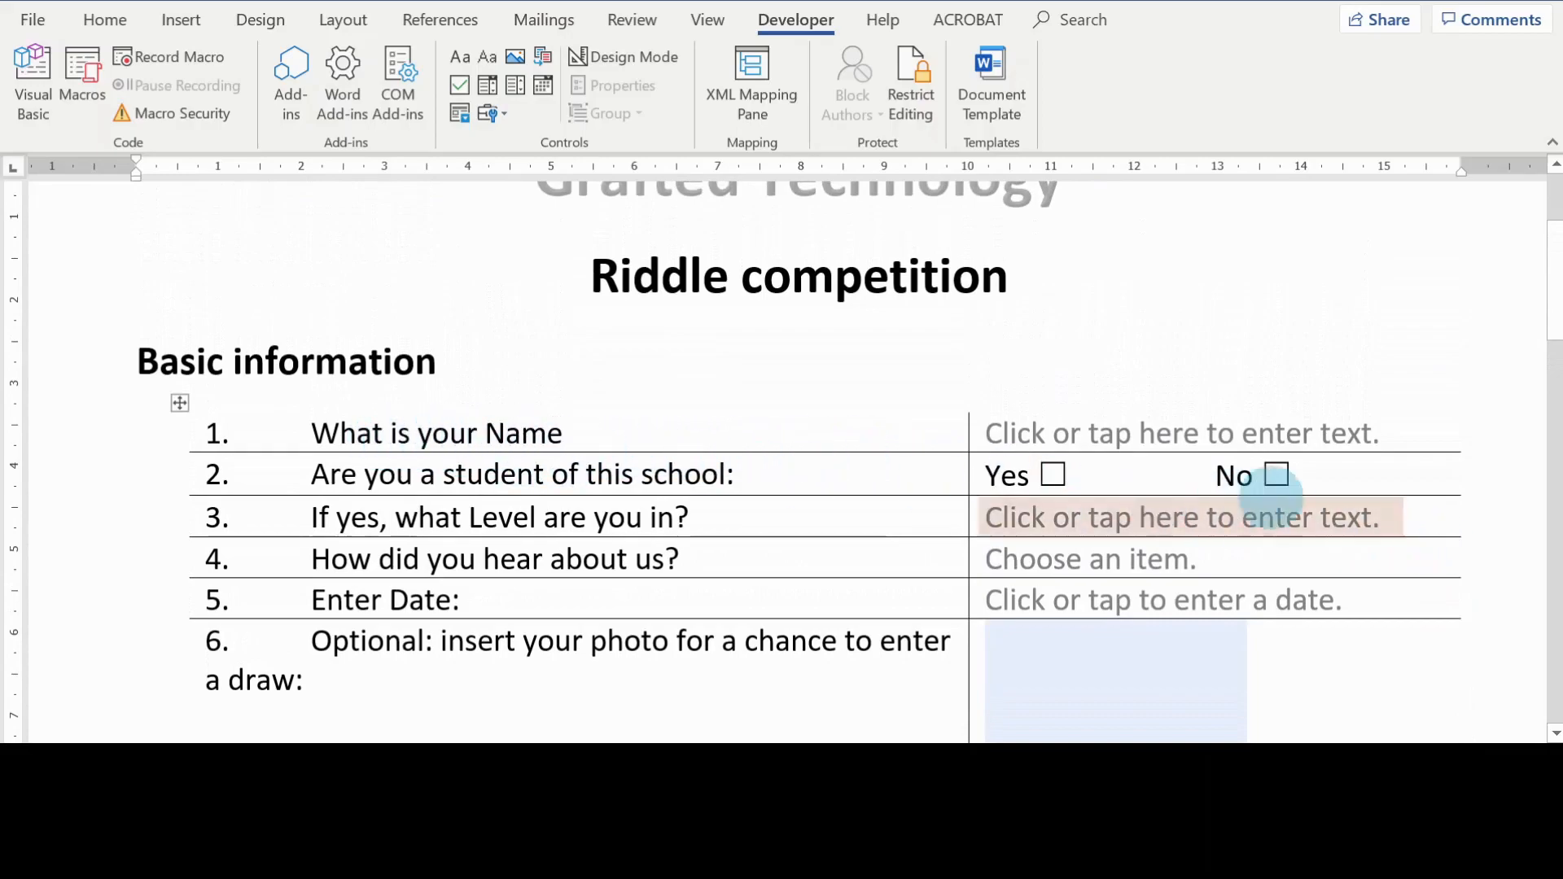
{"action": "left_click", "coordinate": [1380, 437]}
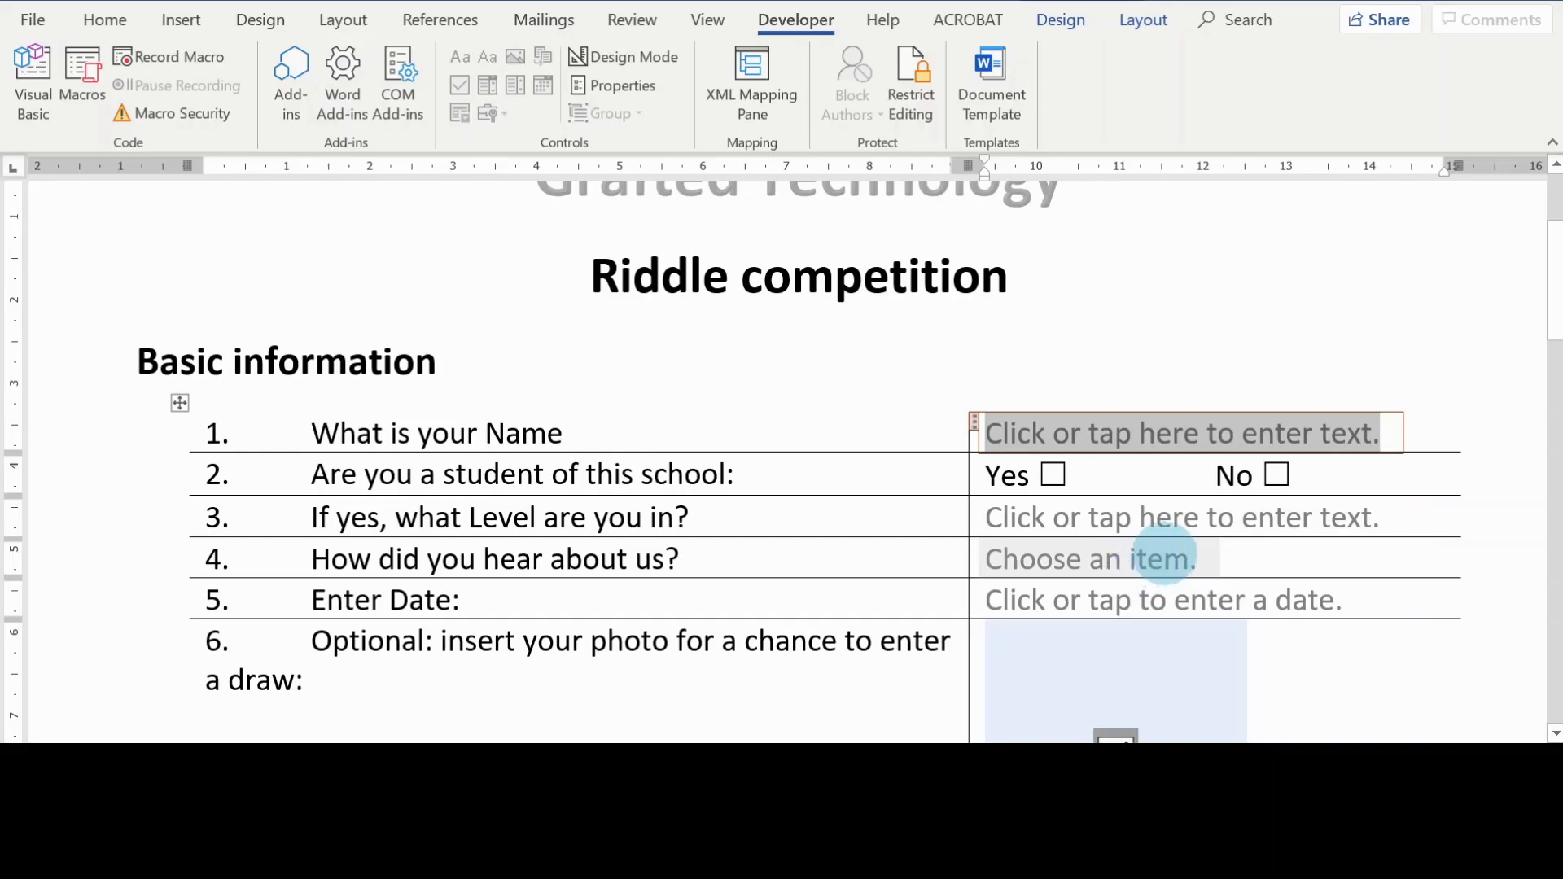
{"action": "scroll", "coordinate": [1167, 557], "scroll_direction": "down", "scroll_amount": 1}
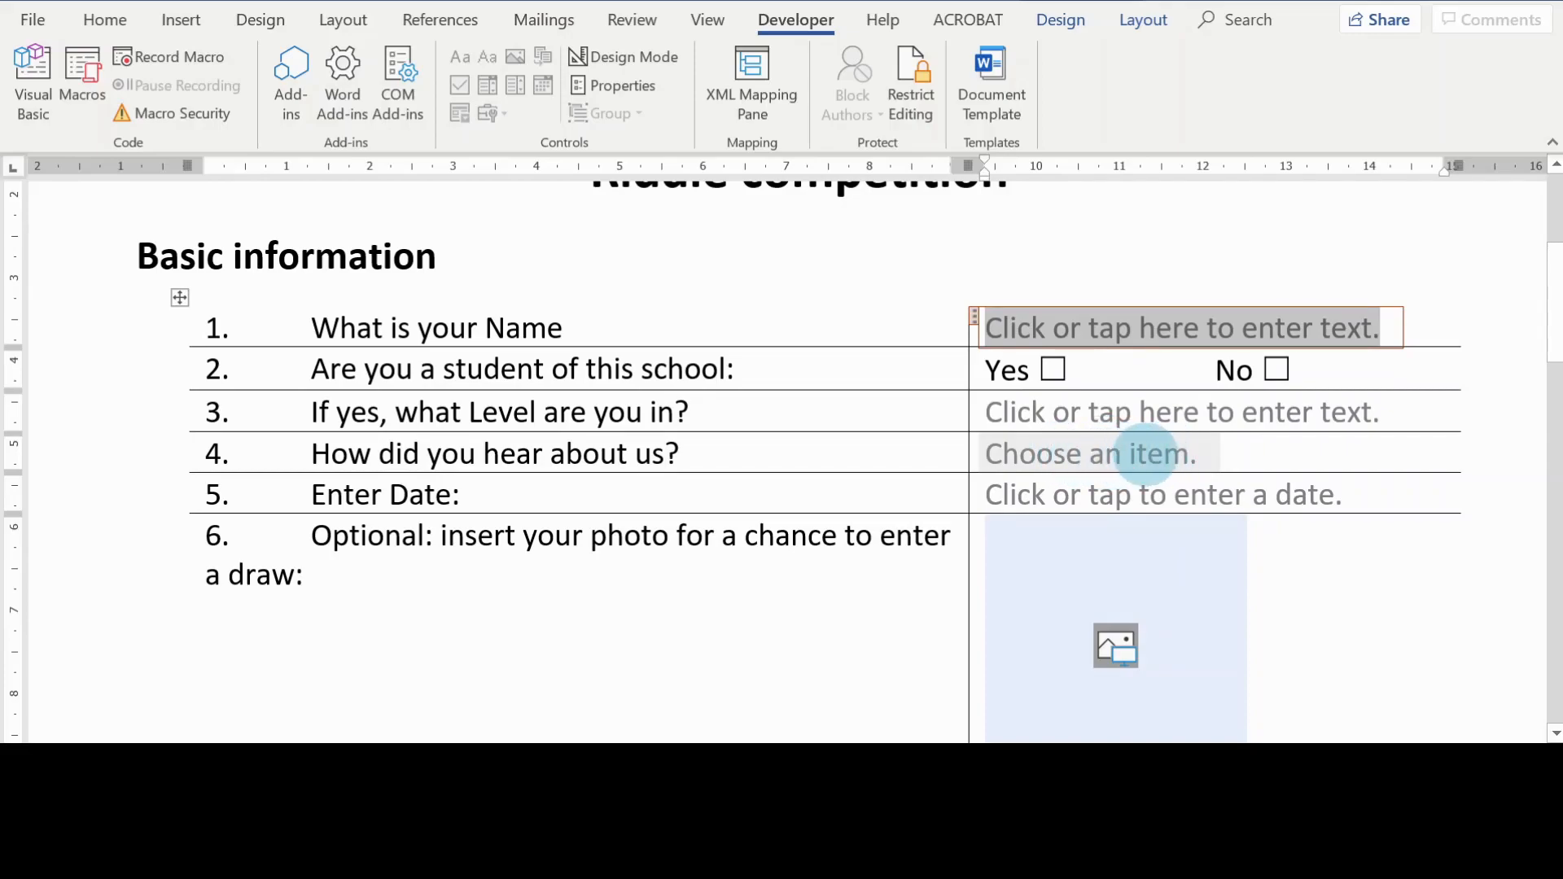
{"action": "left_click", "coordinate": [1193, 446]}
{"action": "left_click", "coordinate": [1228, 457]}
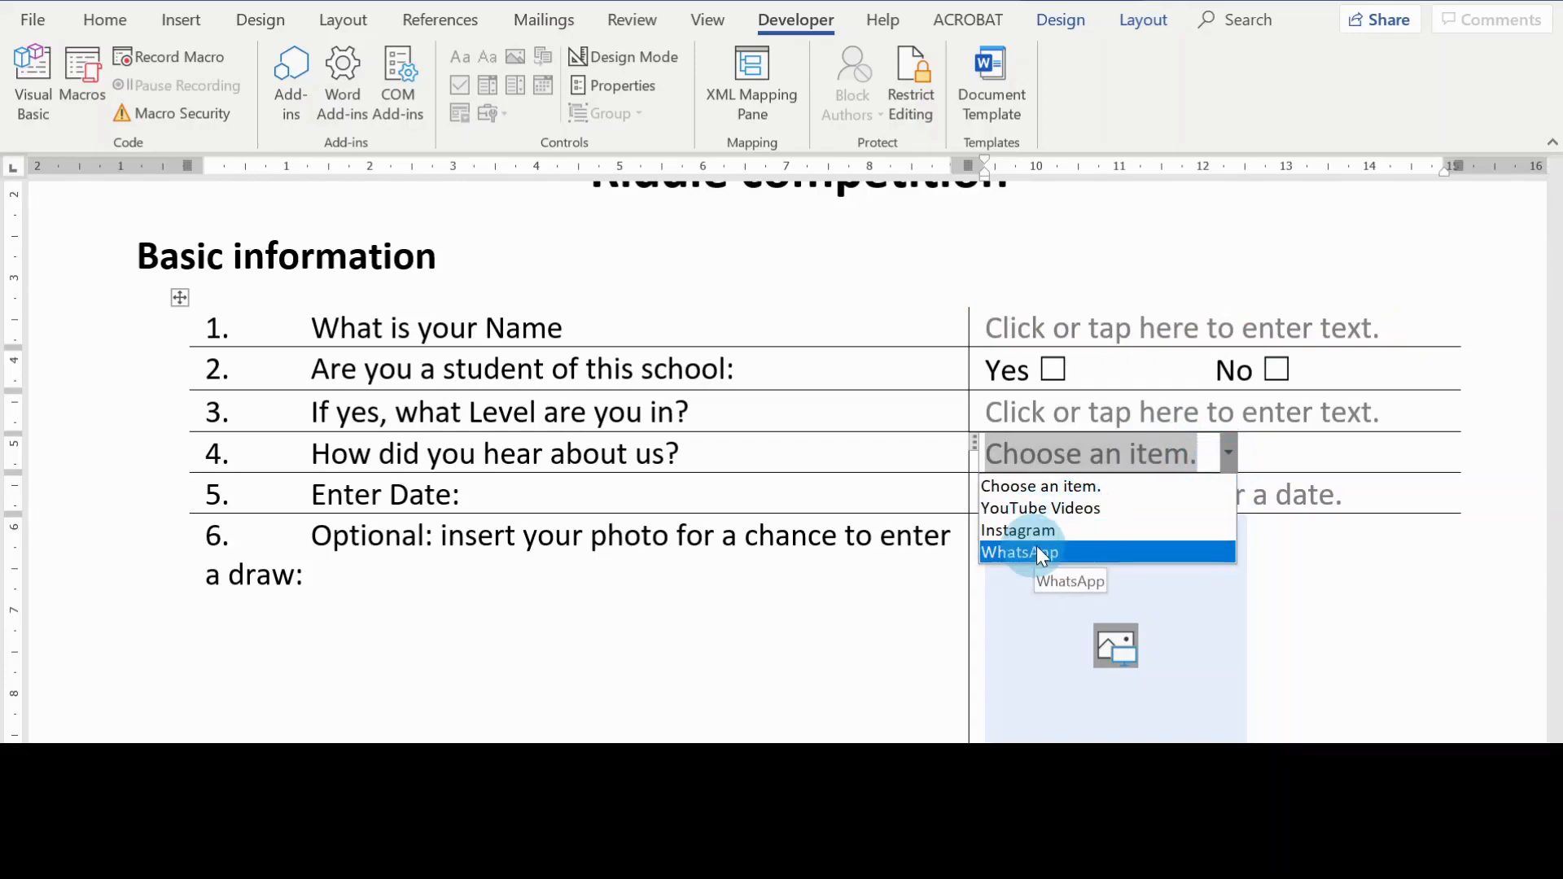
{"action": "left_click", "coordinate": [1353, 563]}
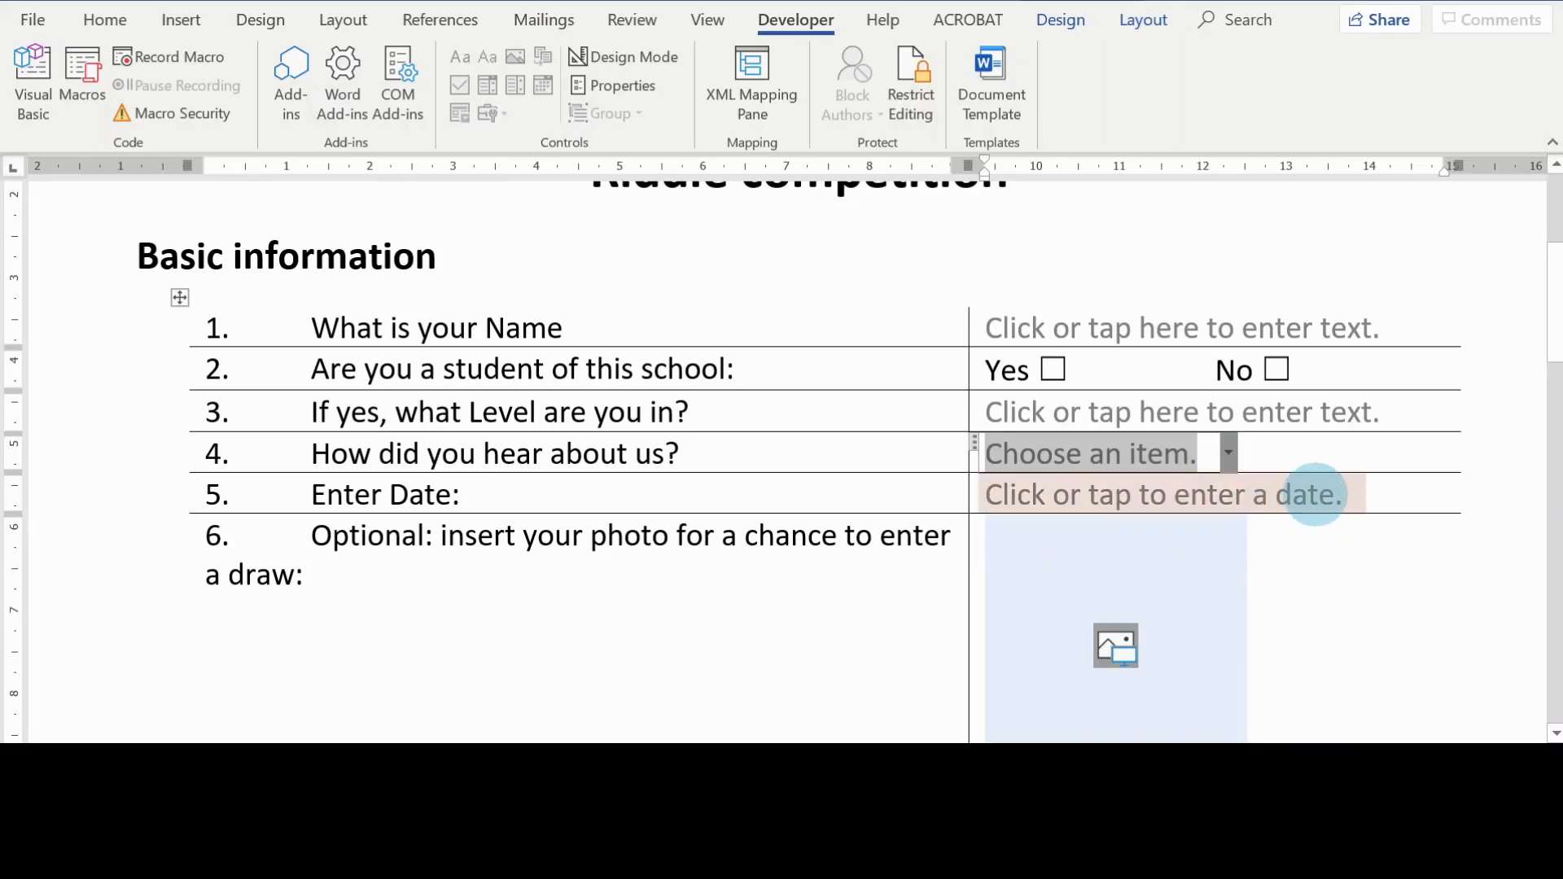
{"action": "left_click", "coordinate": [1337, 496]}
{"action": "left_click", "coordinate": [1377, 495]}
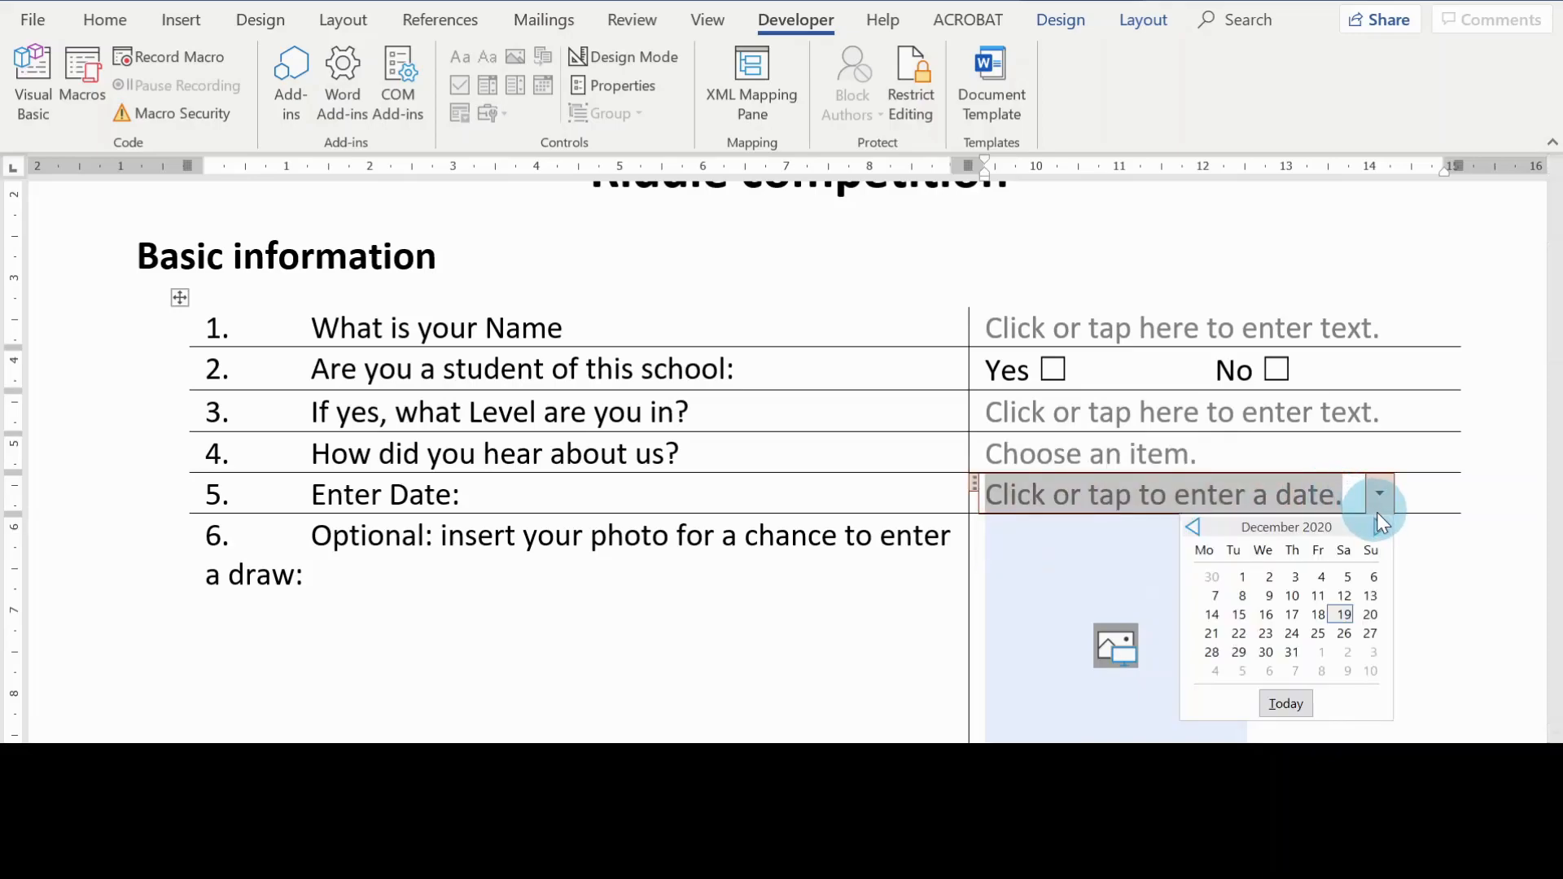
{"action": "left_click", "coordinate": [1473, 599]}
{"action": "scroll", "coordinate": [1430, 593], "scroll_direction": "down", "scroll_amount": 3}
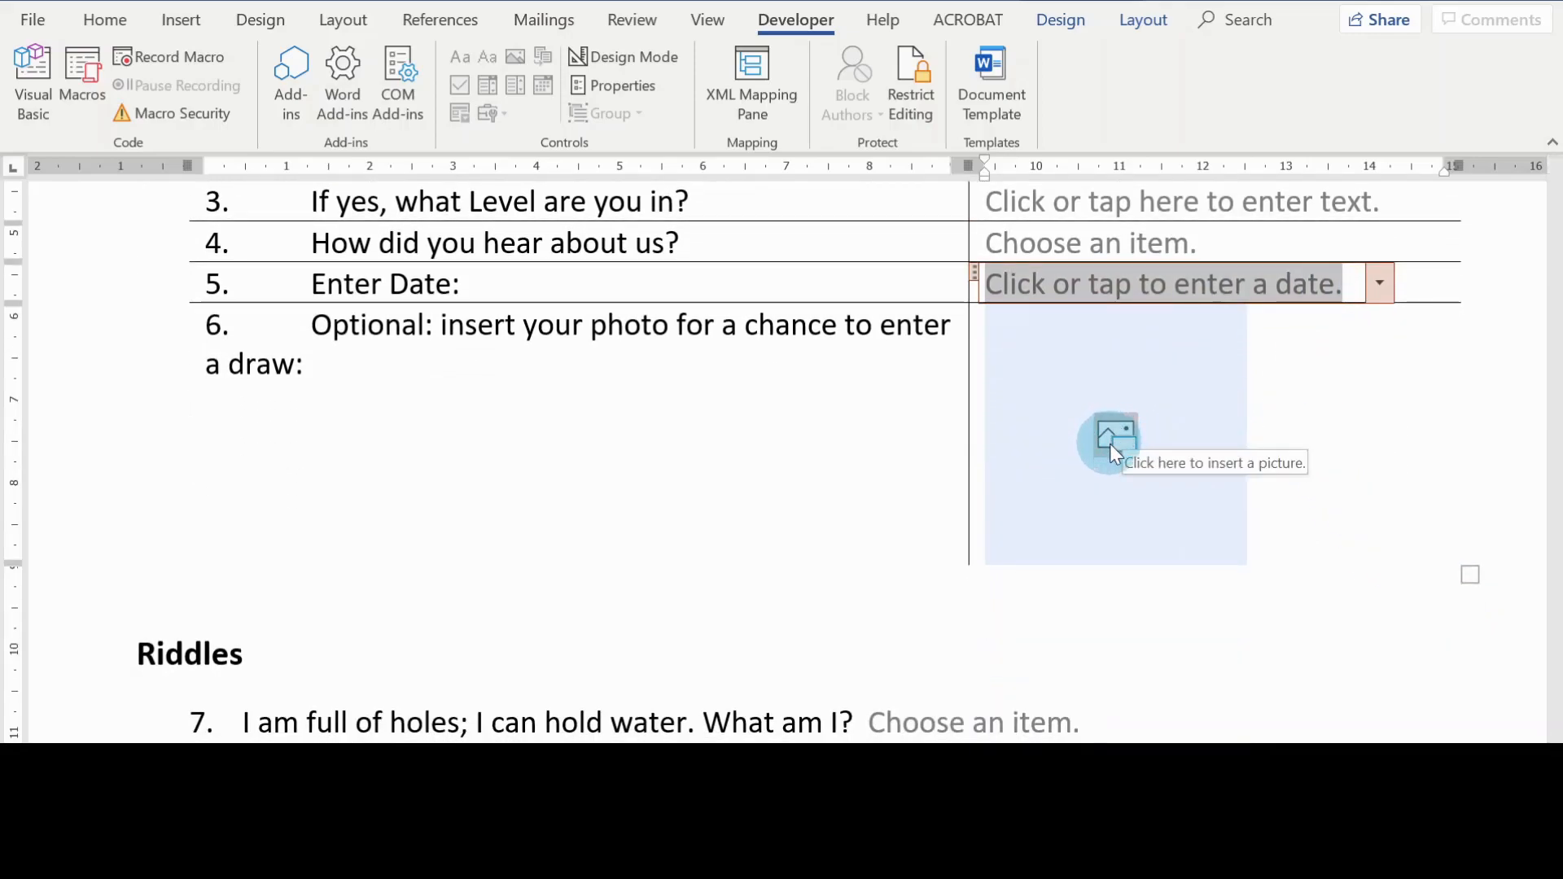
Step: Check the Riddles content controls, opening the choice lists of riddles 7 to 9 without selecting an answer and selecting riddle 10 and 11's text controls
{"action": "scroll", "coordinate": [1295, 479], "scroll_direction": "down", "scroll_amount": 4}
{"action": "scroll", "coordinate": [1295, 478], "scroll_direction": "down", "scroll_amount": 1}
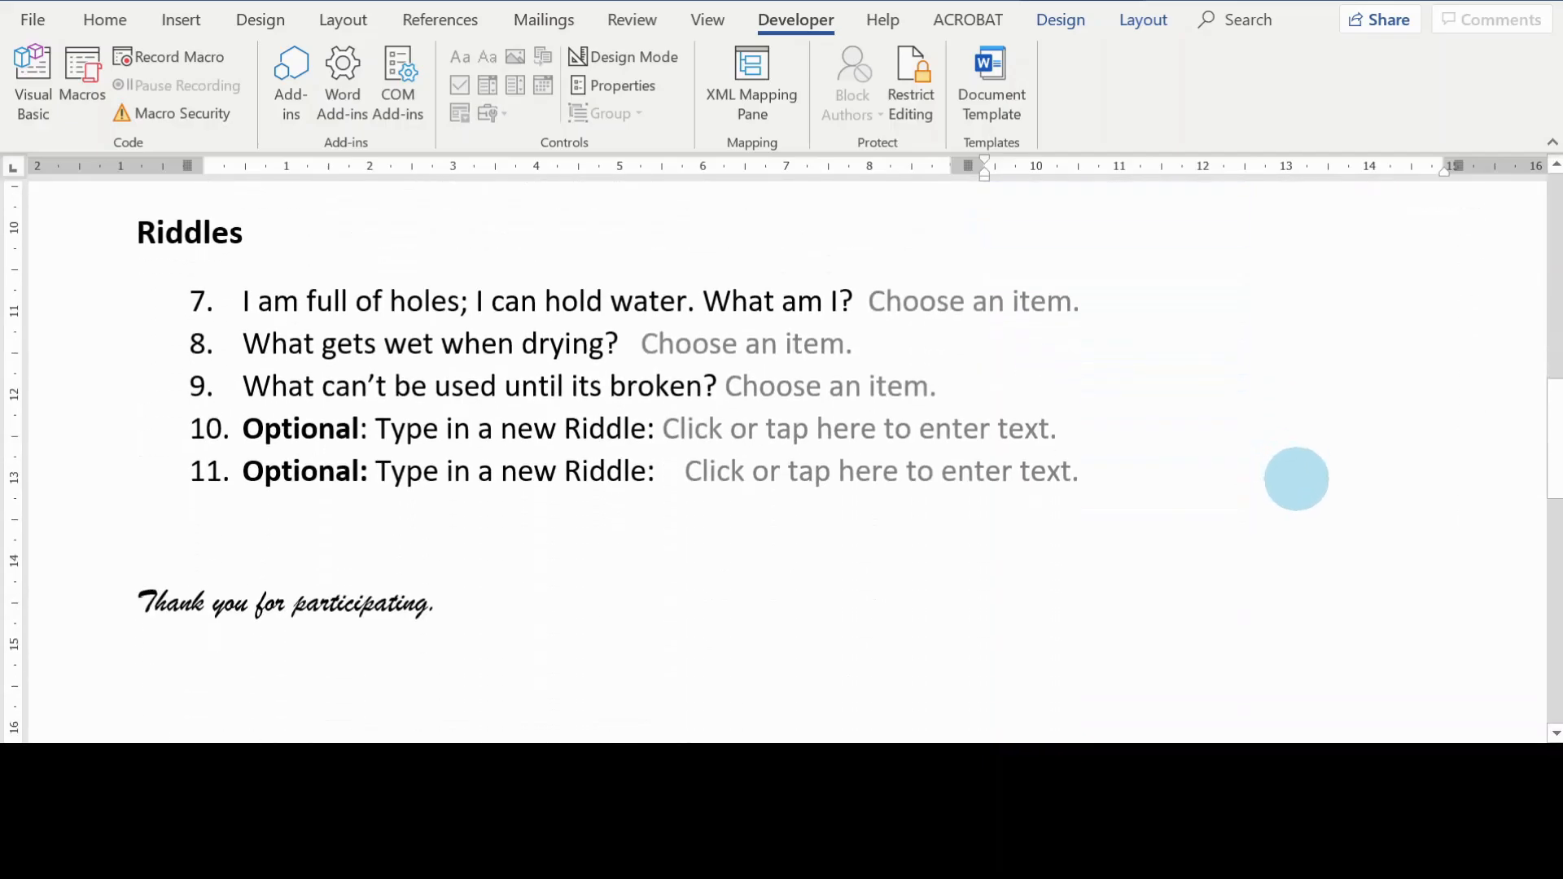
{"action": "left_click", "coordinate": [993, 308]}
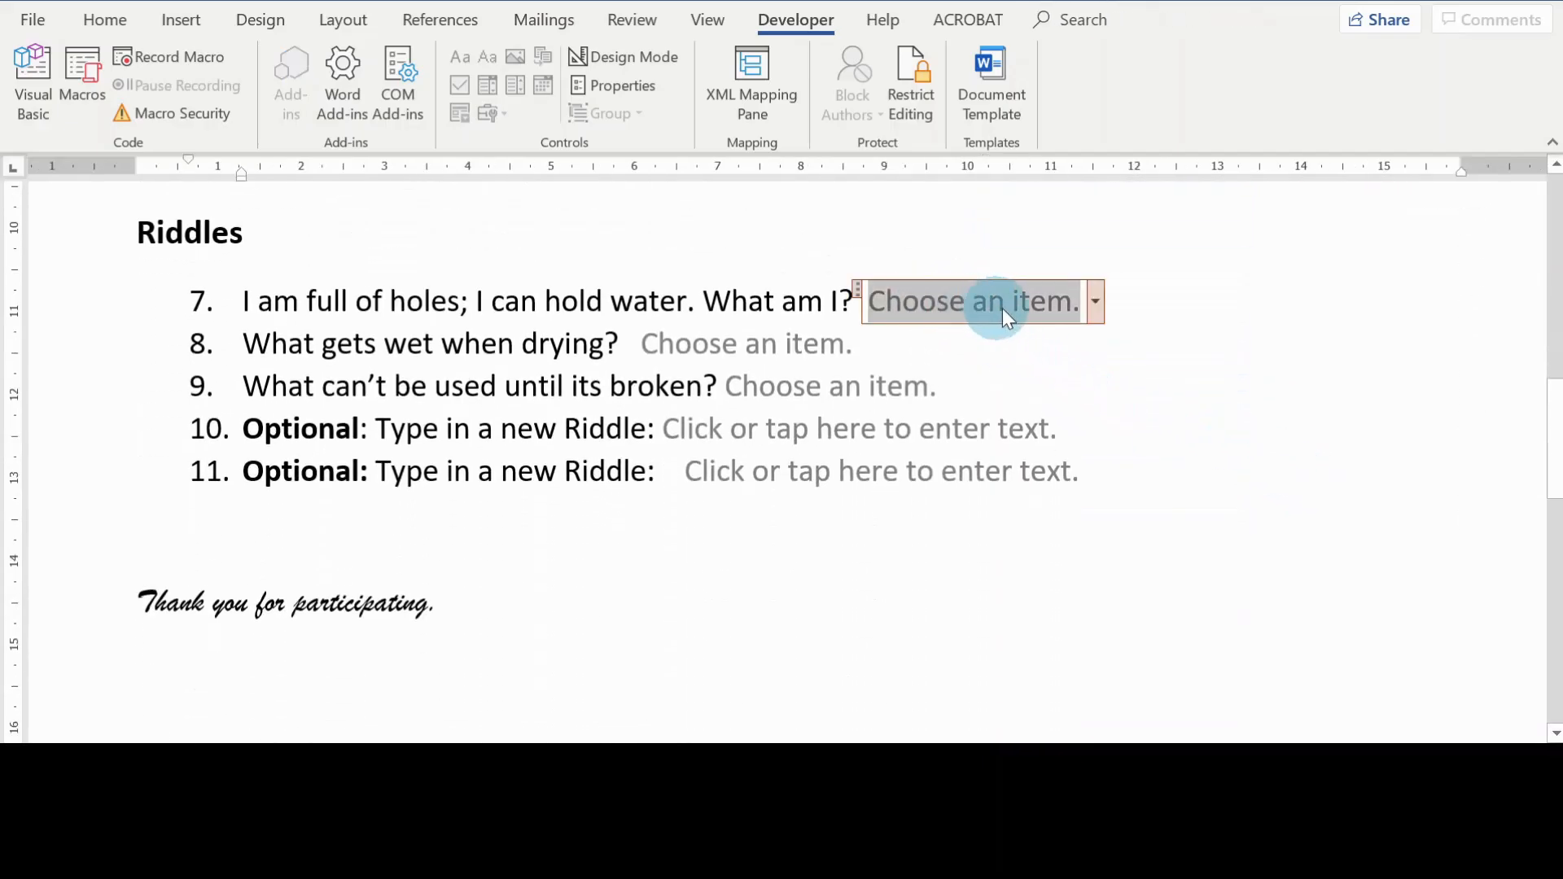
{"action": "left_click", "coordinate": [1095, 303]}
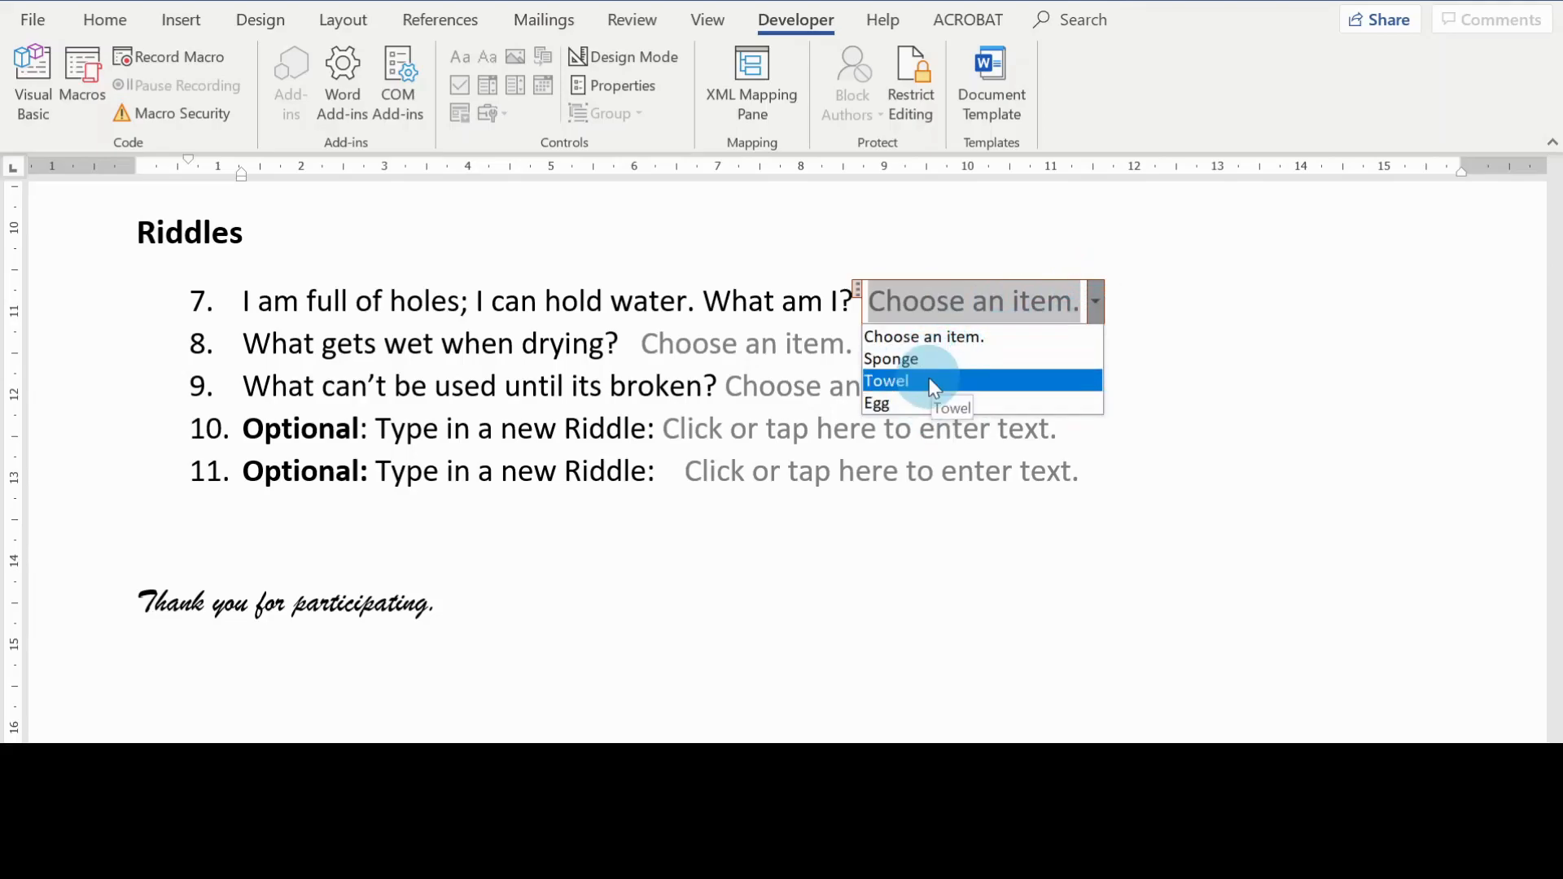
{"action": "left_click", "coordinate": [1293, 446]}
{"action": "left_click", "coordinate": [795, 342]}
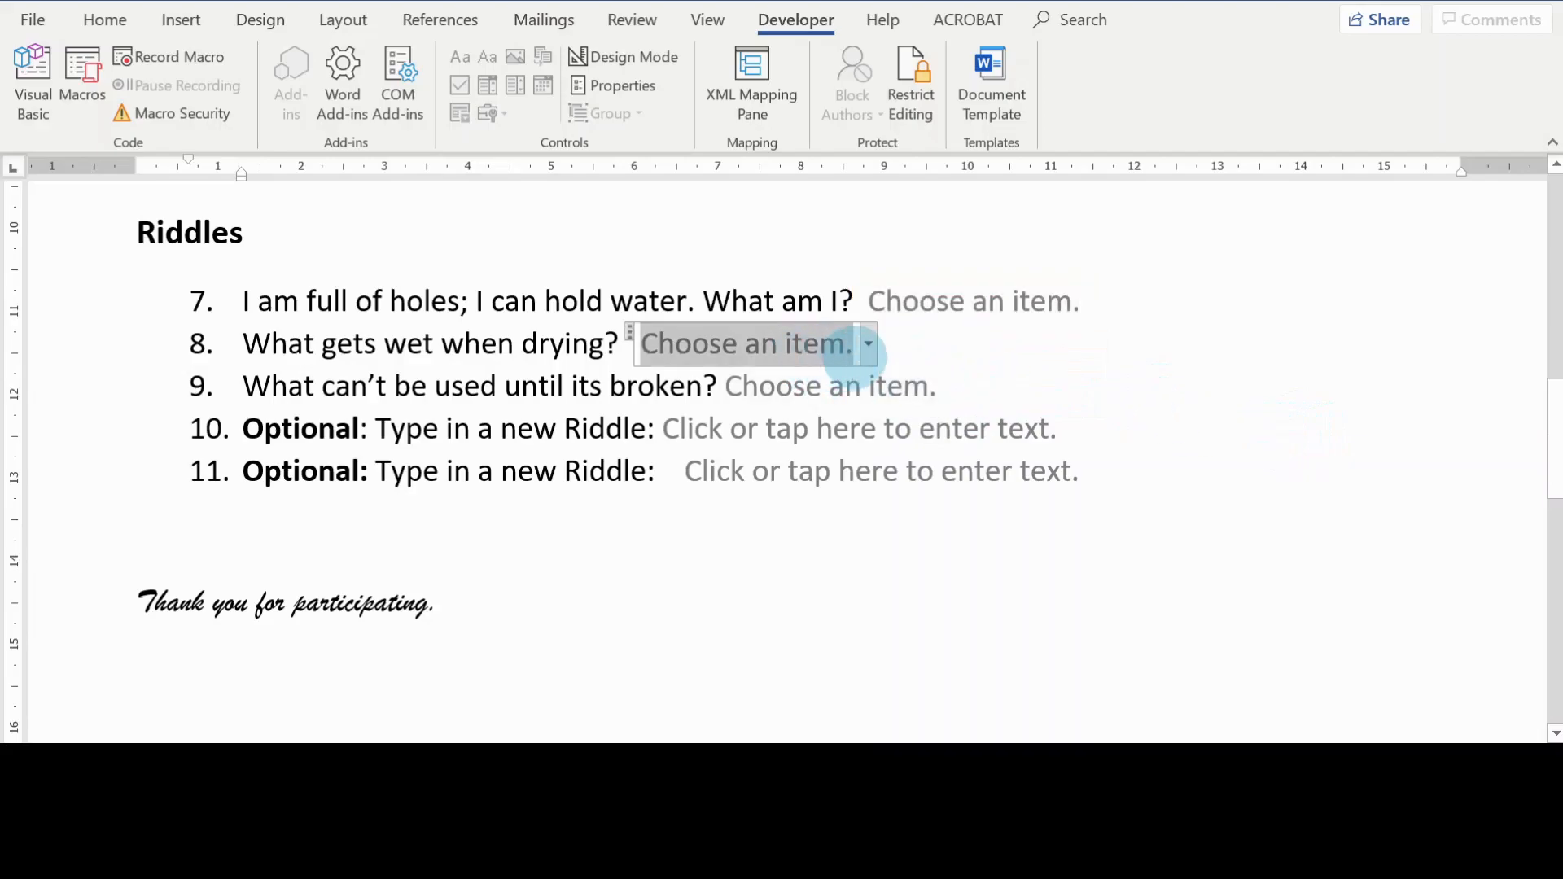
{"action": "left_click", "coordinate": [872, 350]}
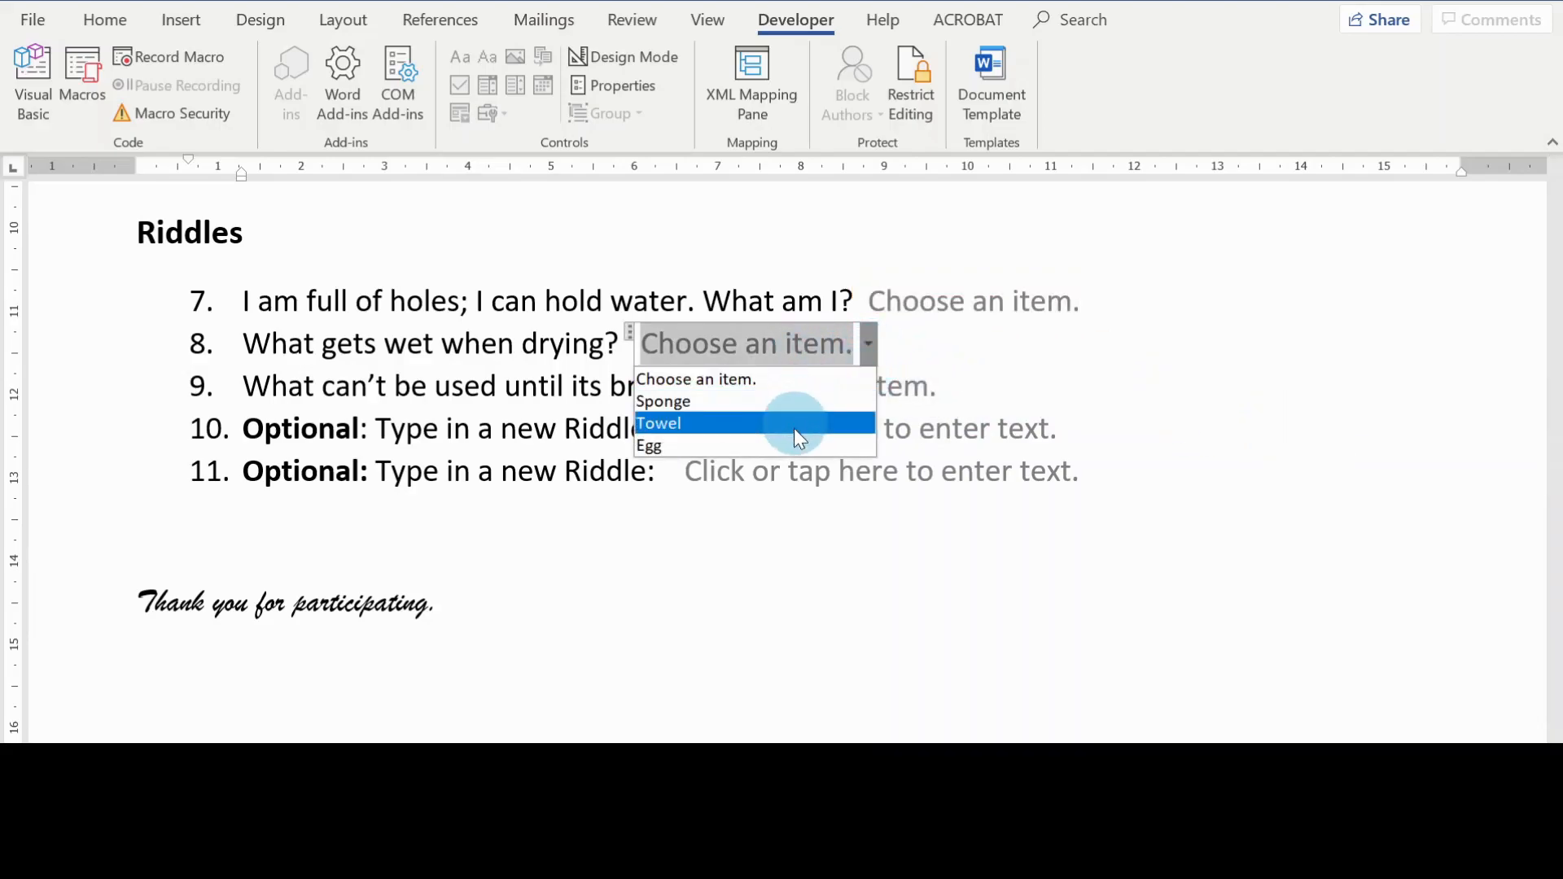
{"action": "left_click", "coordinate": [920, 394]}
{"action": "left_click", "coordinate": [949, 397]}
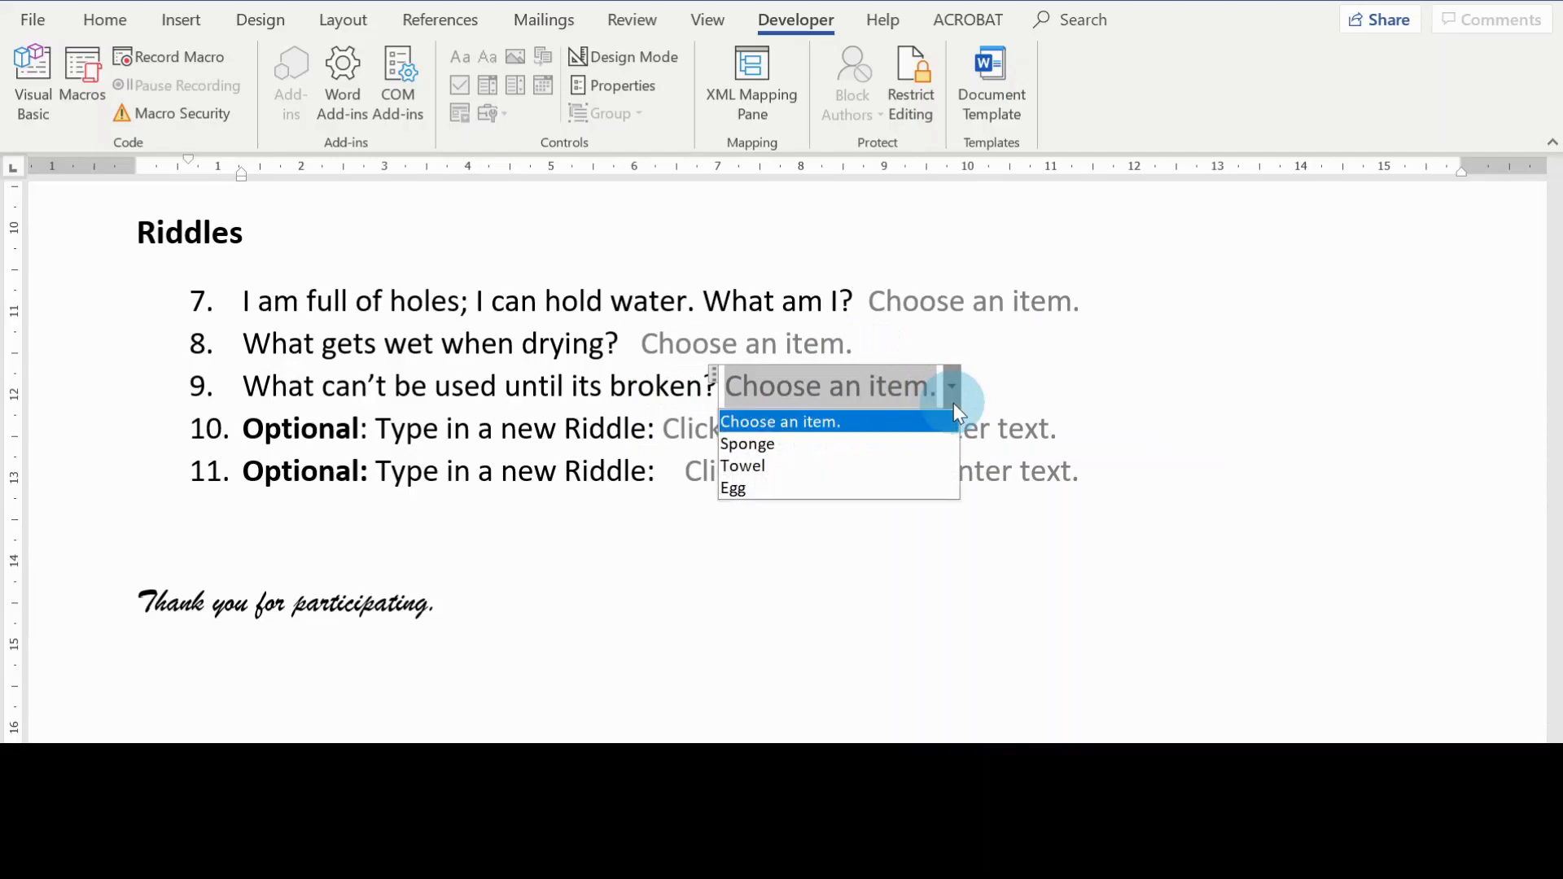
{"action": "left_click", "coordinate": [1193, 551]}
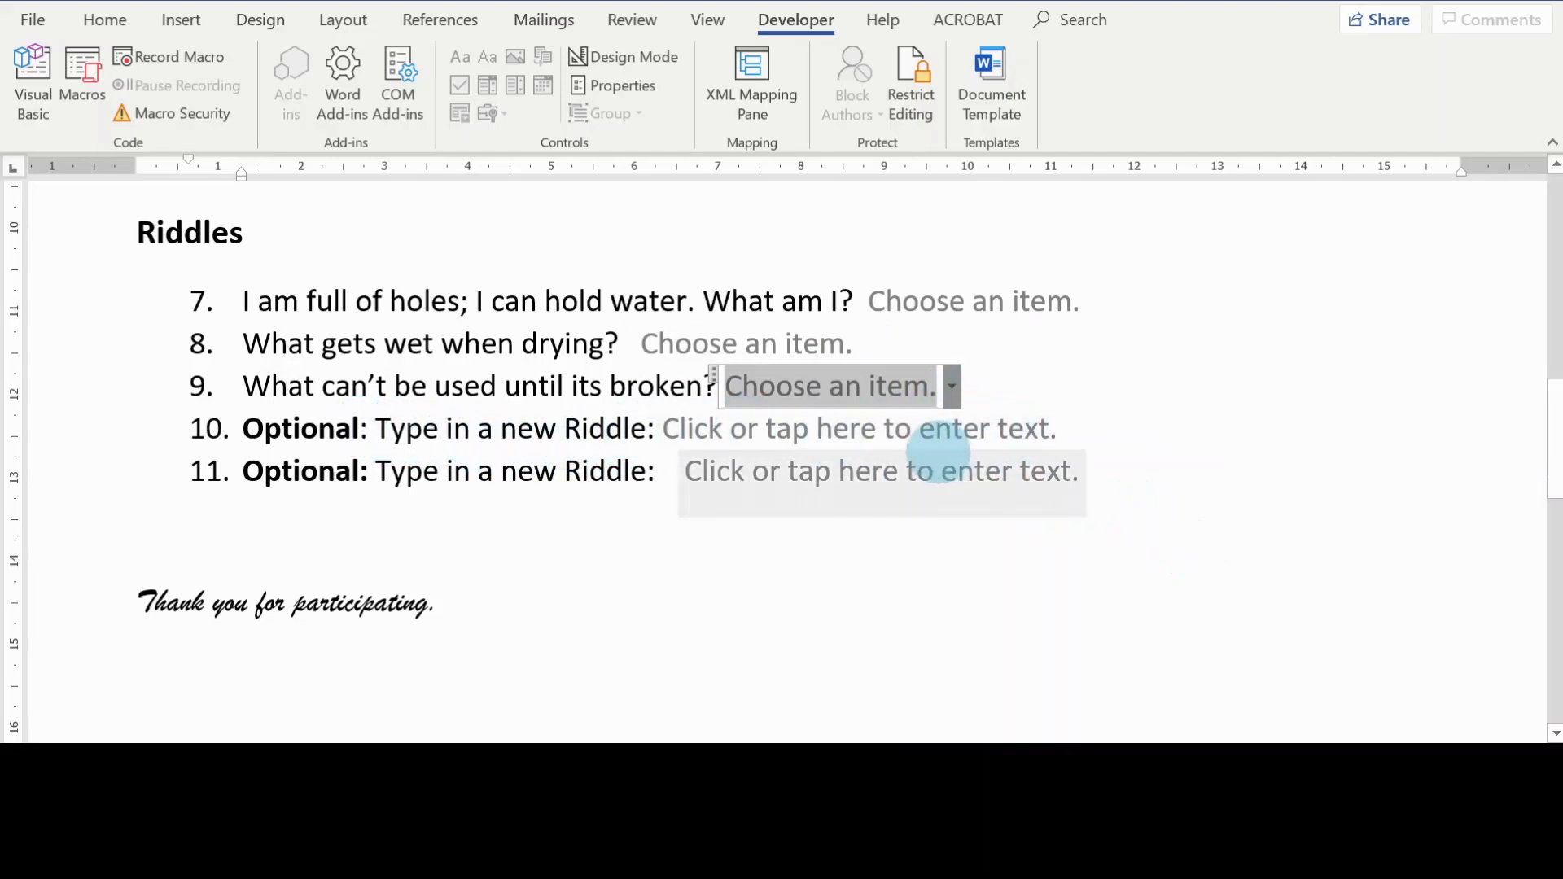
{"action": "left_click", "coordinate": [988, 431]}
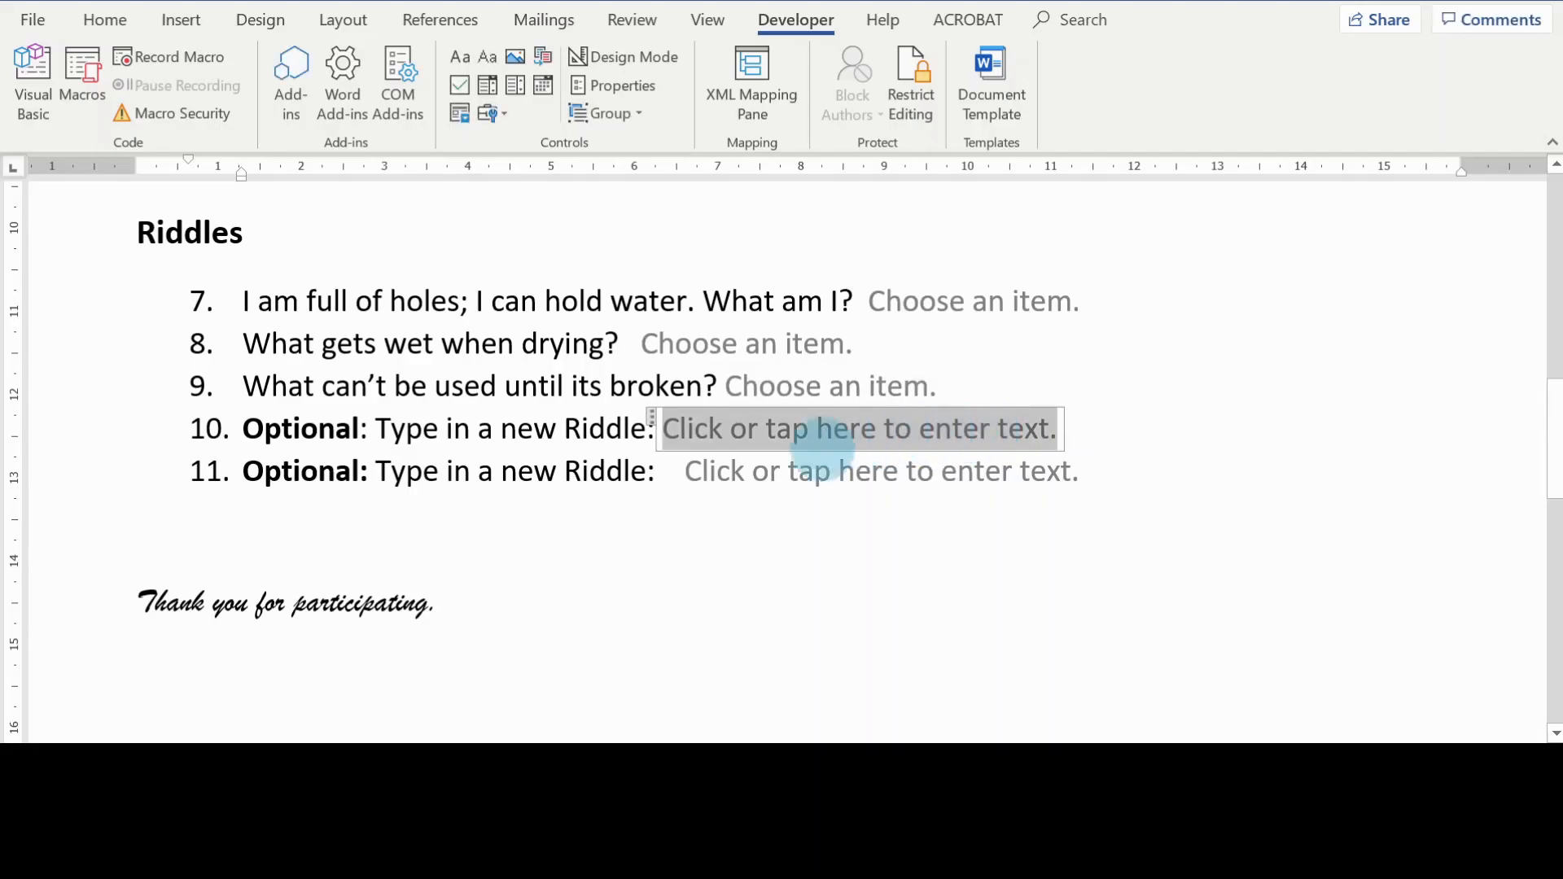
{"action": "left_click", "coordinate": [909, 440]}
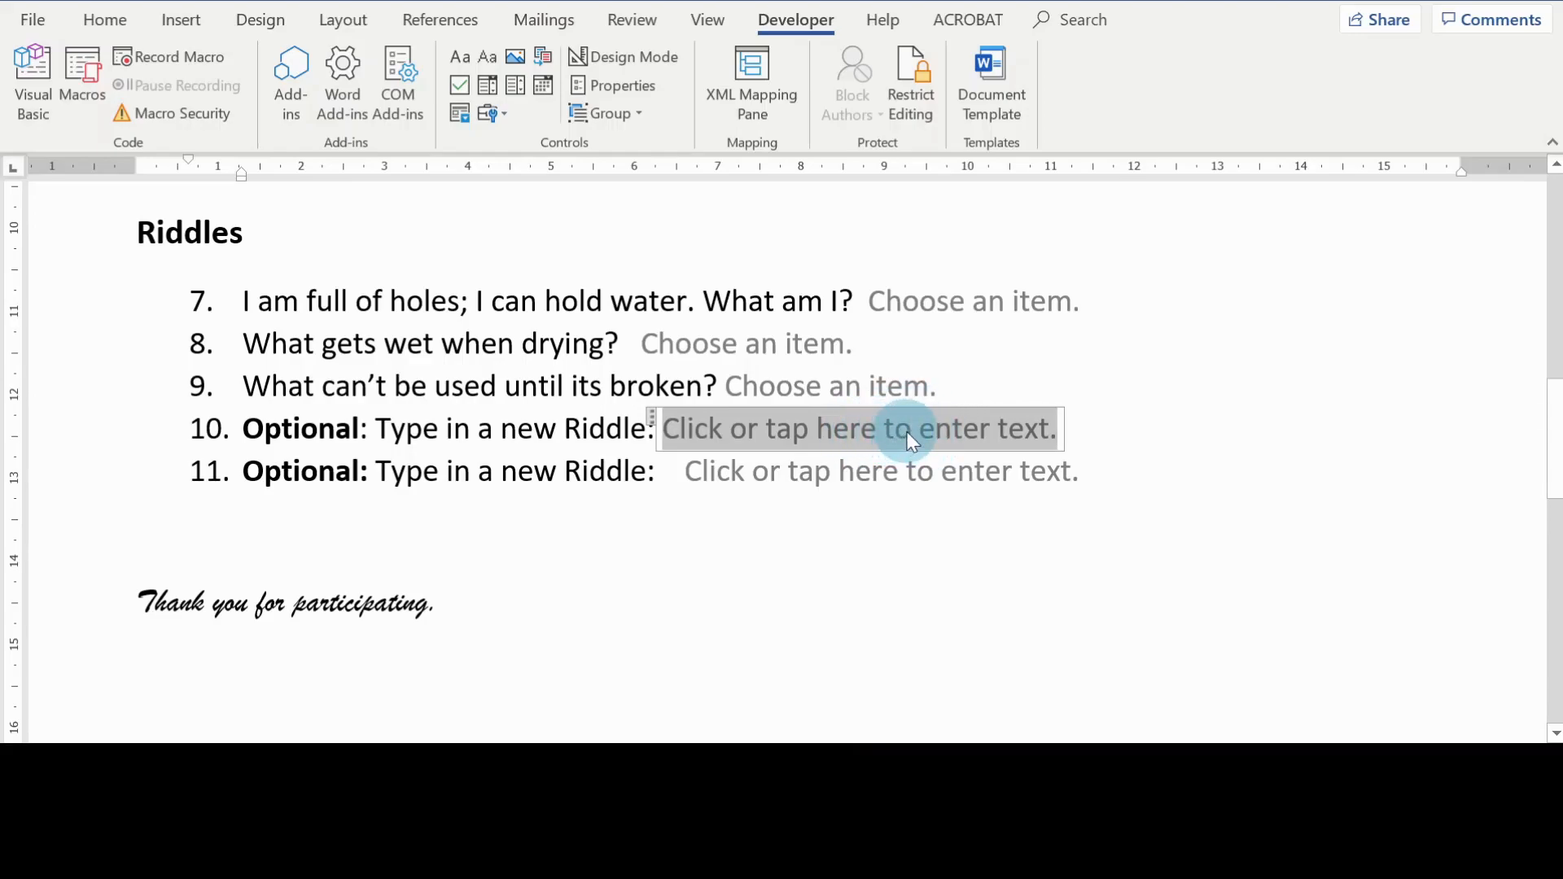
{"action": "left_click", "coordinate": [936, 487]}
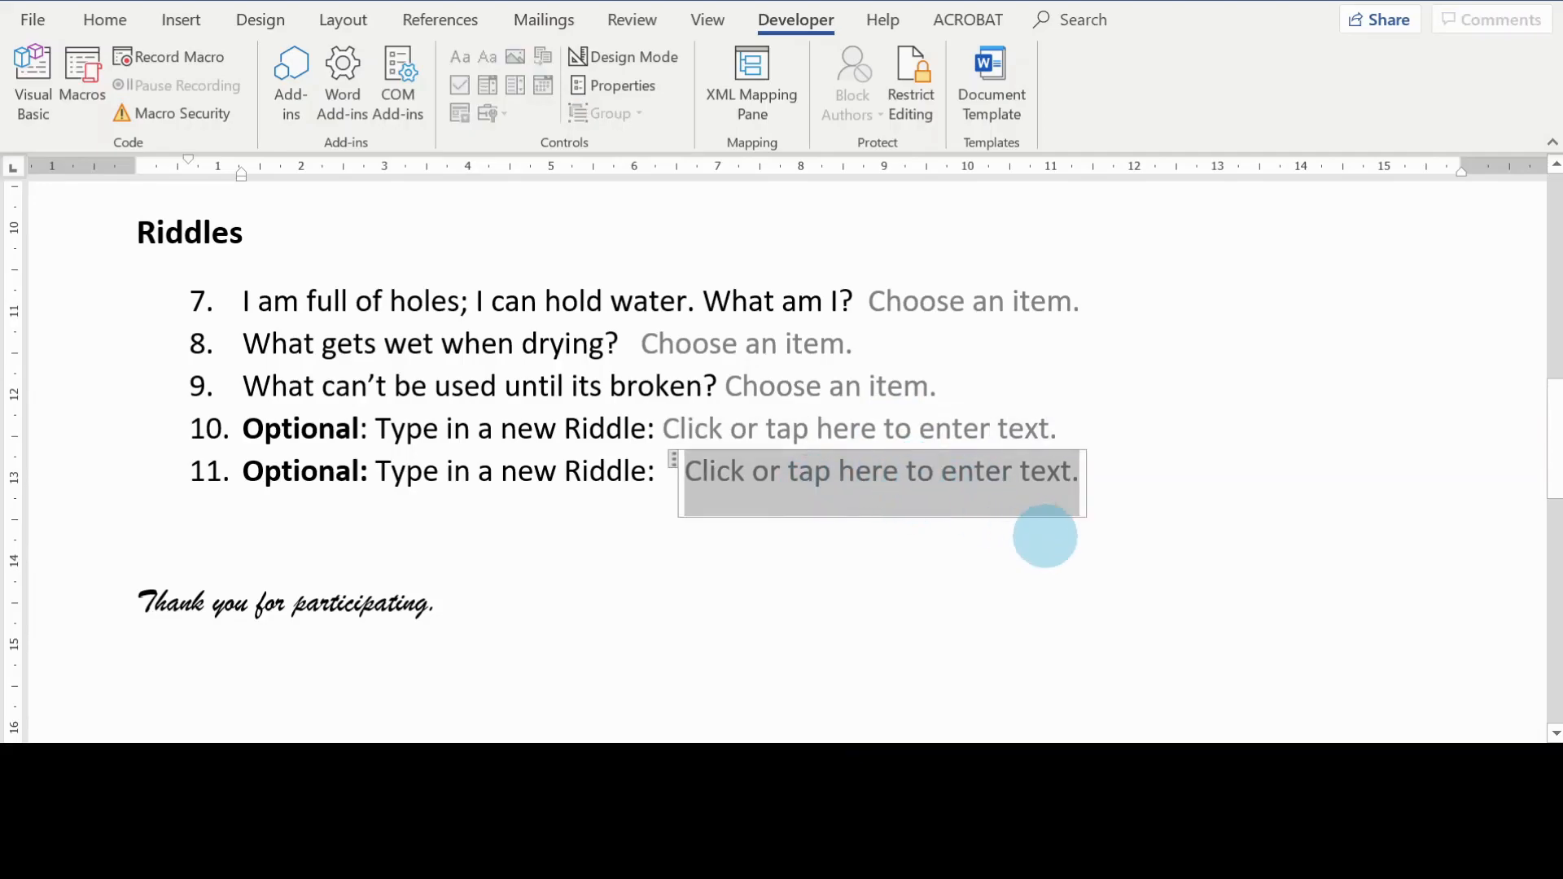
{"action": "scroll", "coordinate": [1029, 589], "scroll_direction": "up", "scroll_amount": 1}
{"action": "key", "text": "Up"}
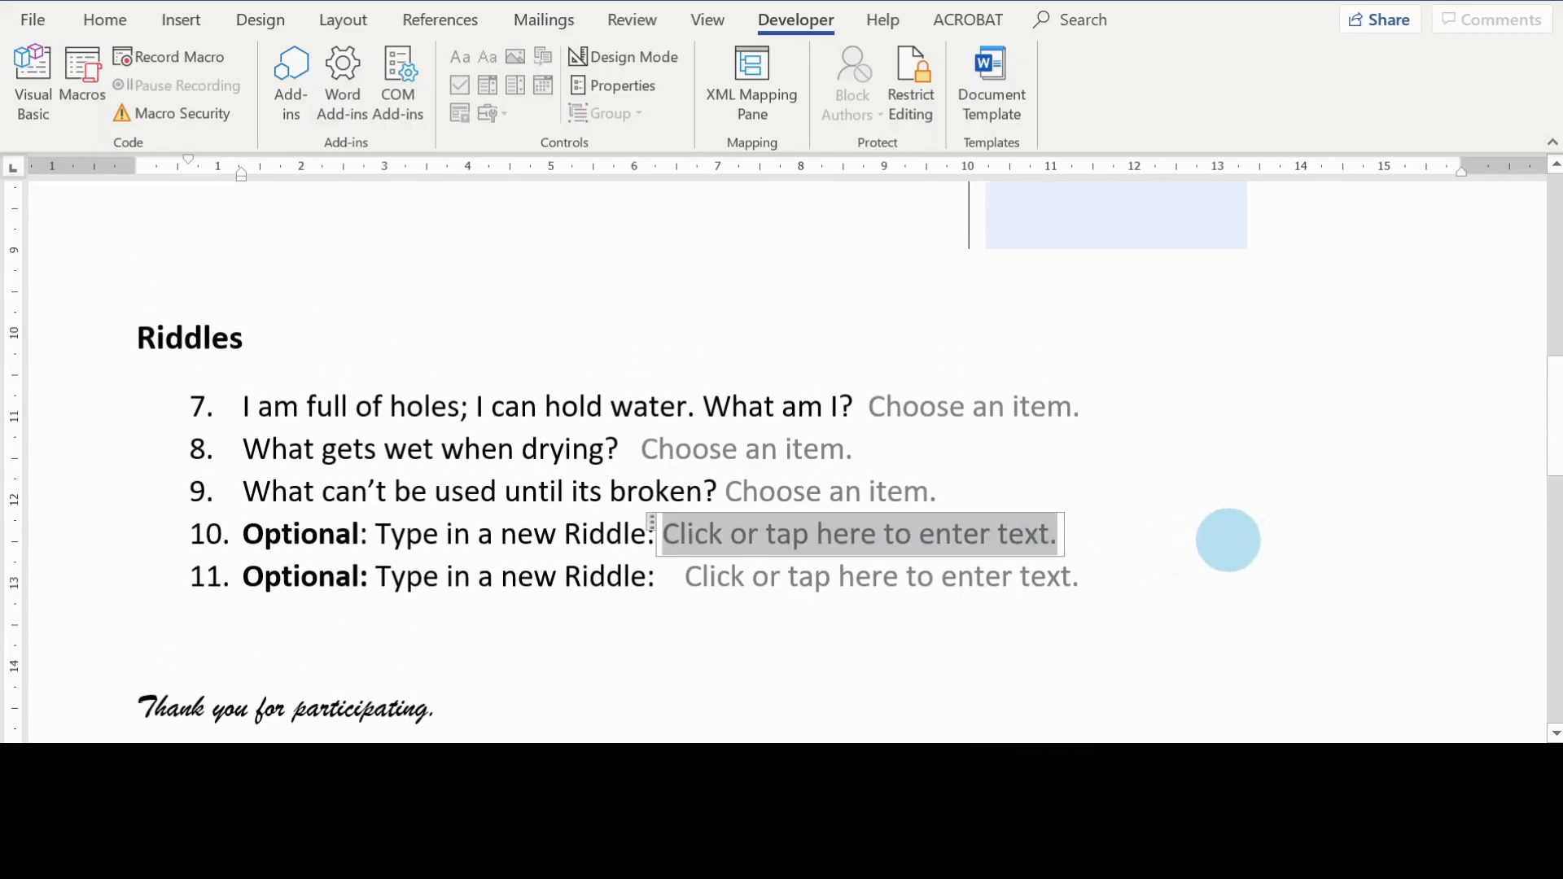
{"action": "scroll", "coordinate": [1060, 512], "scroll_direction": "down", "scroll_amount": 1}
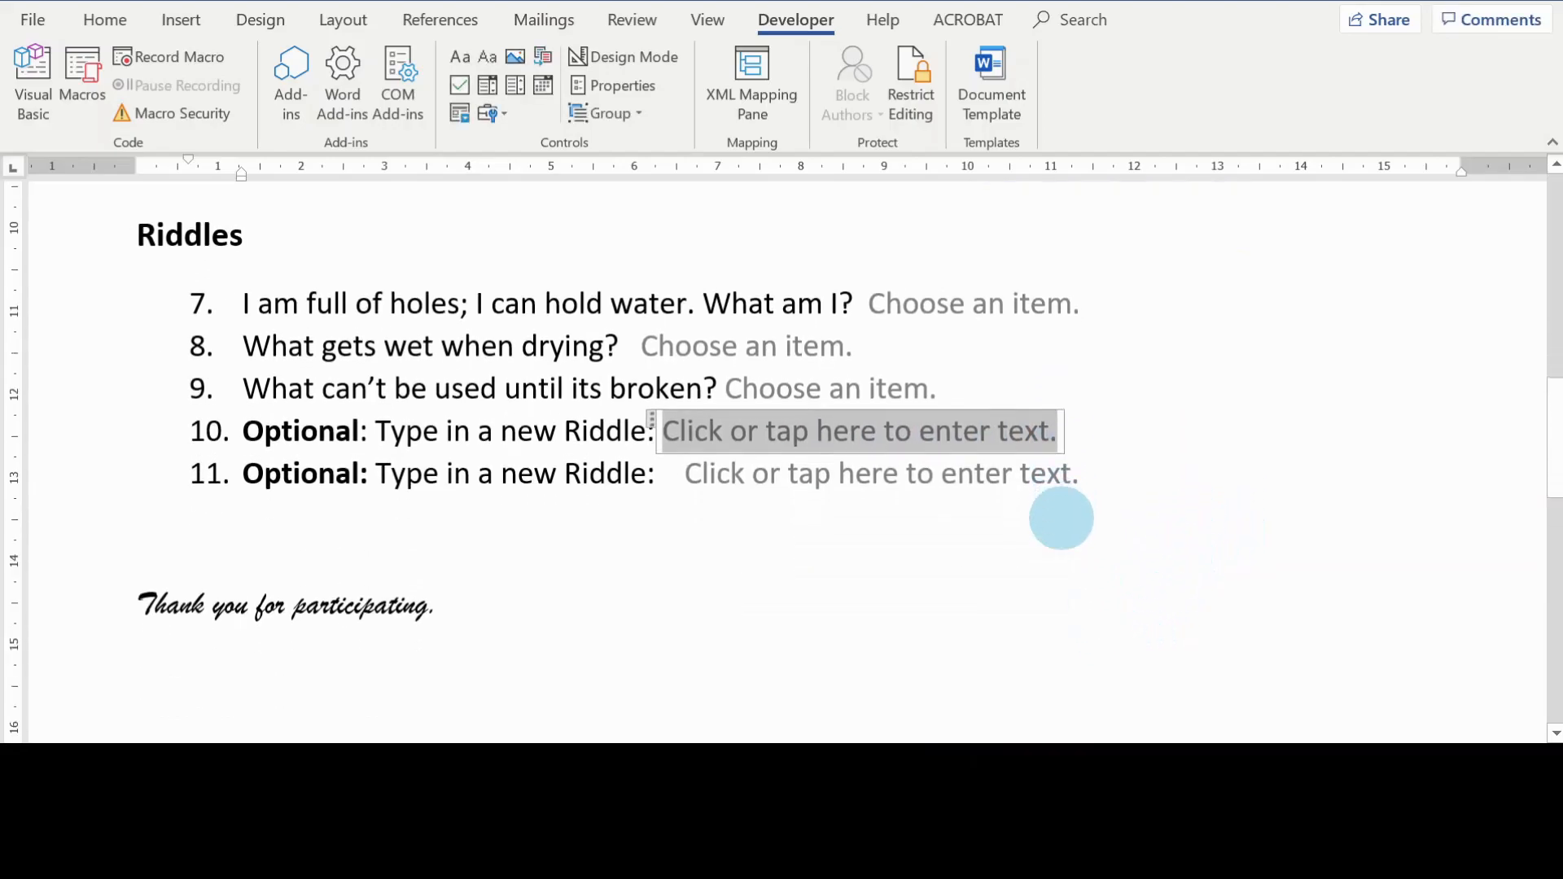
{"action": "scroll", "coordinate": [1245, 436], "scroll_direction": "up", "scroll_amount": 1}
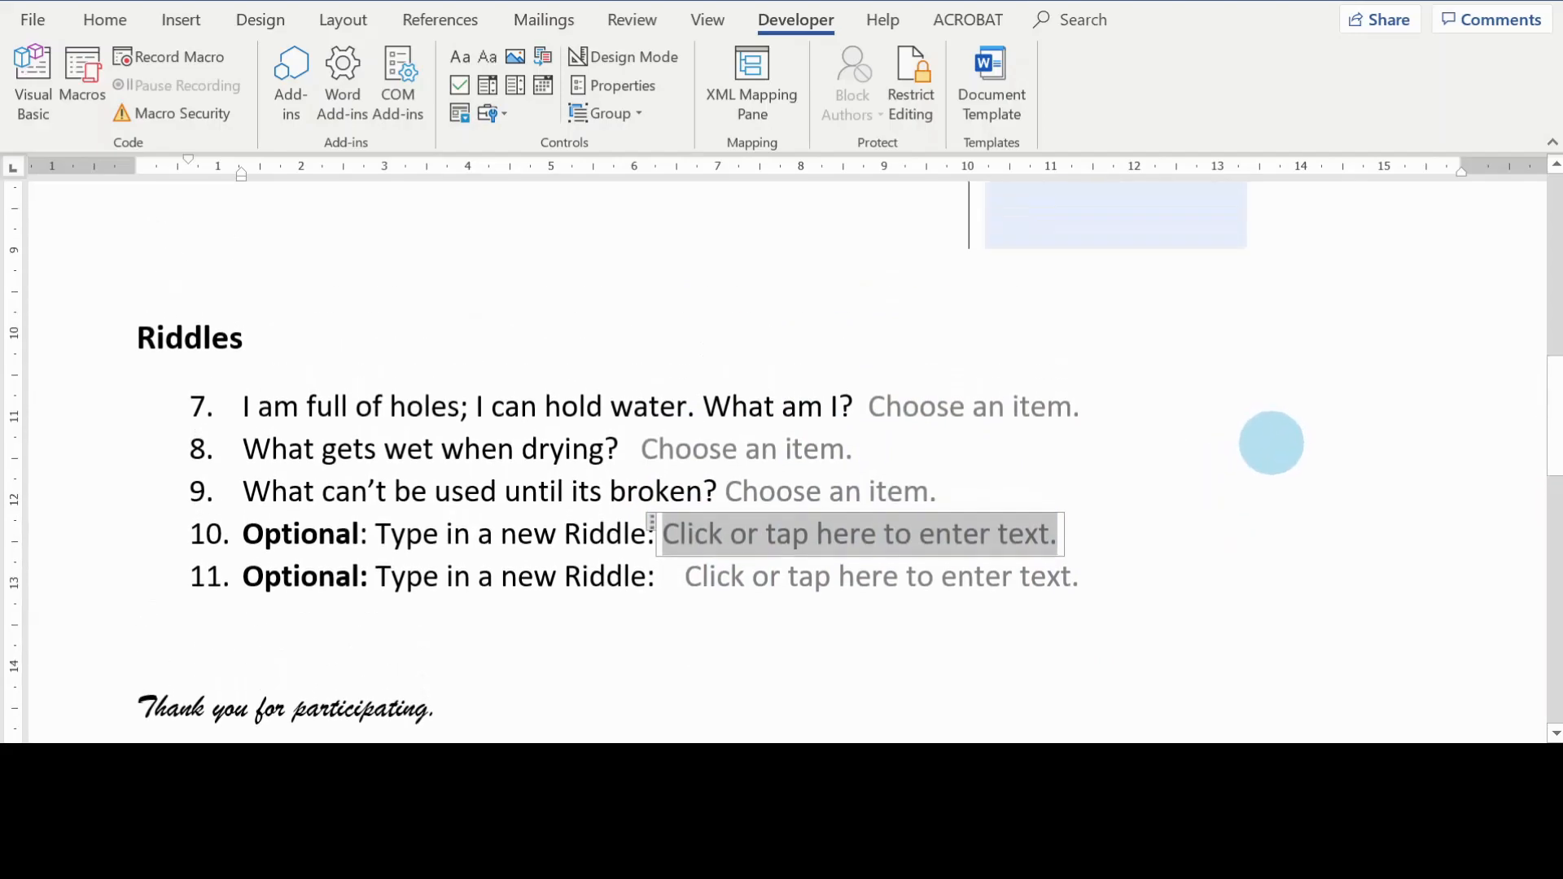
{"action": "scroll", "coordinate": [1343, 559], "scroll_direction": "down", "scroll_amount": 1}
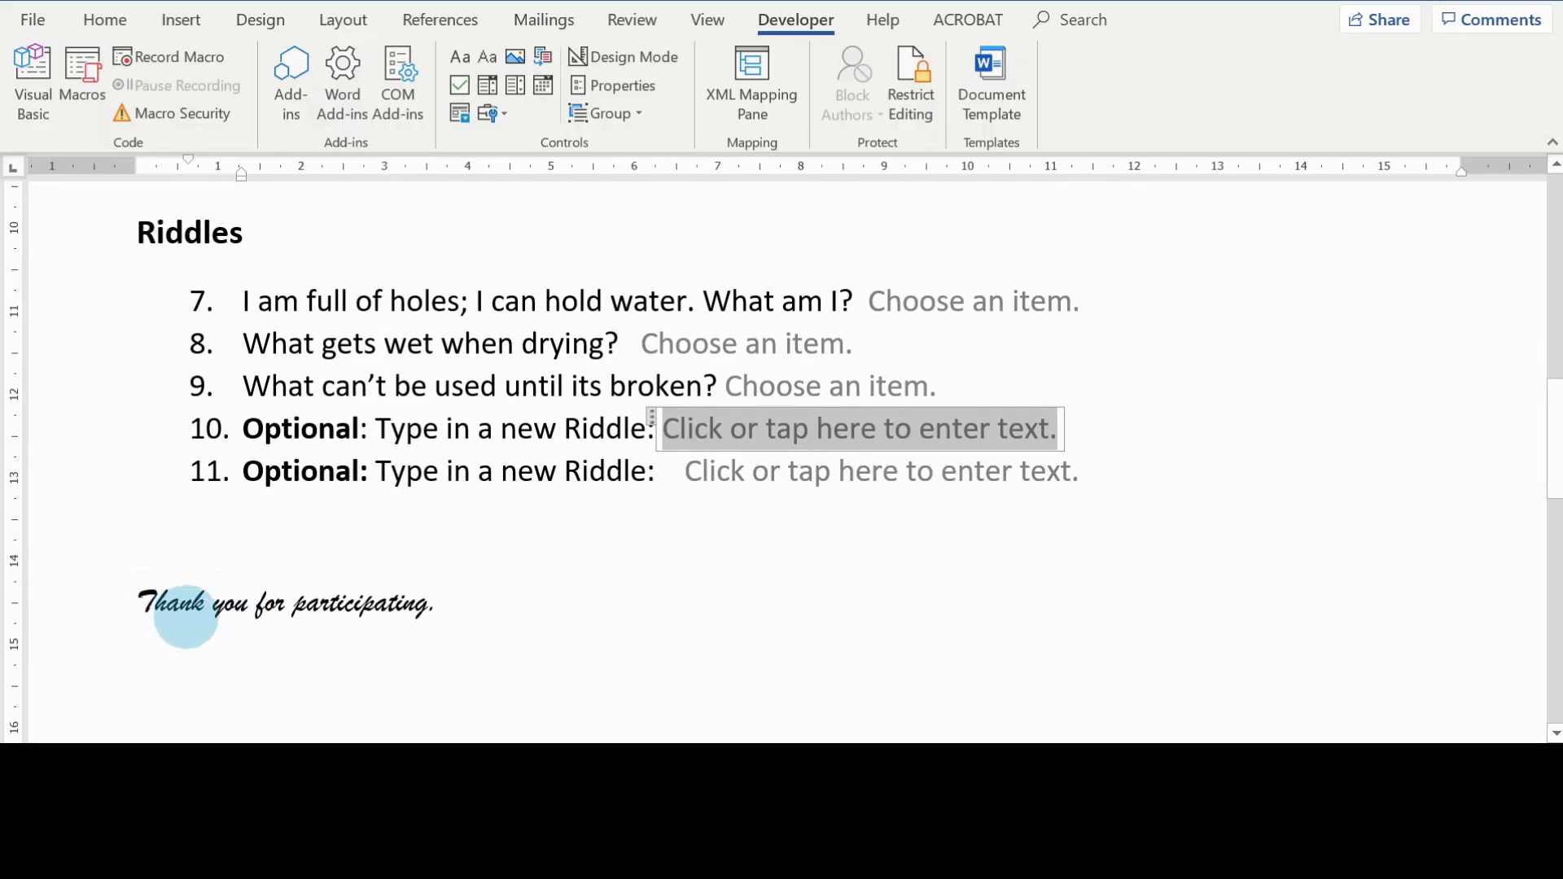
{"action": "scroll", "coordinate": [1302, 611], "scroll_direction": "up", "scroll_amount": 2}
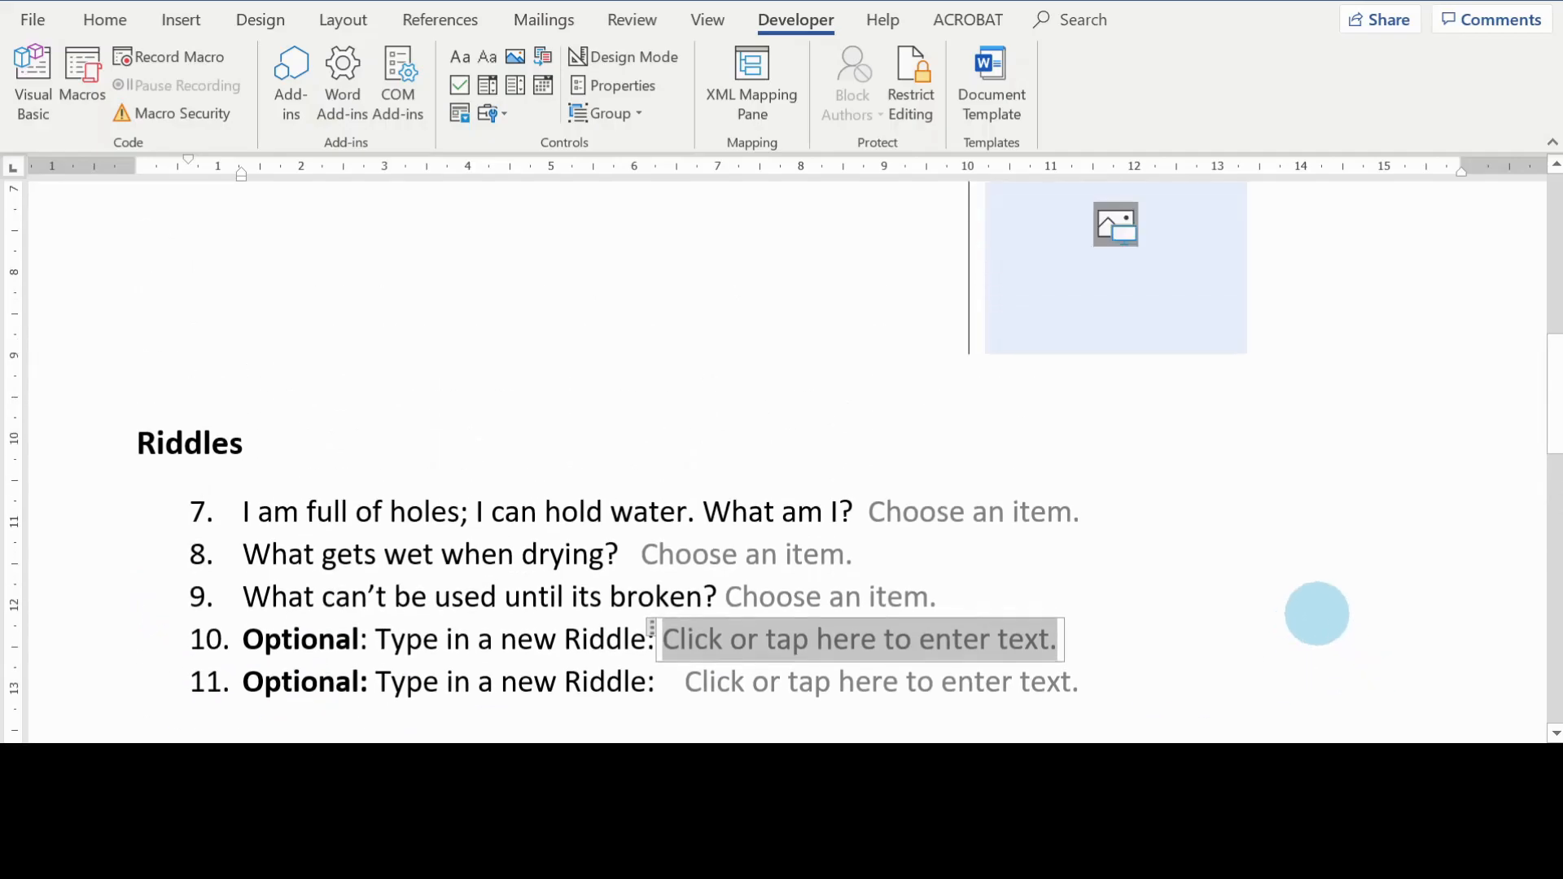